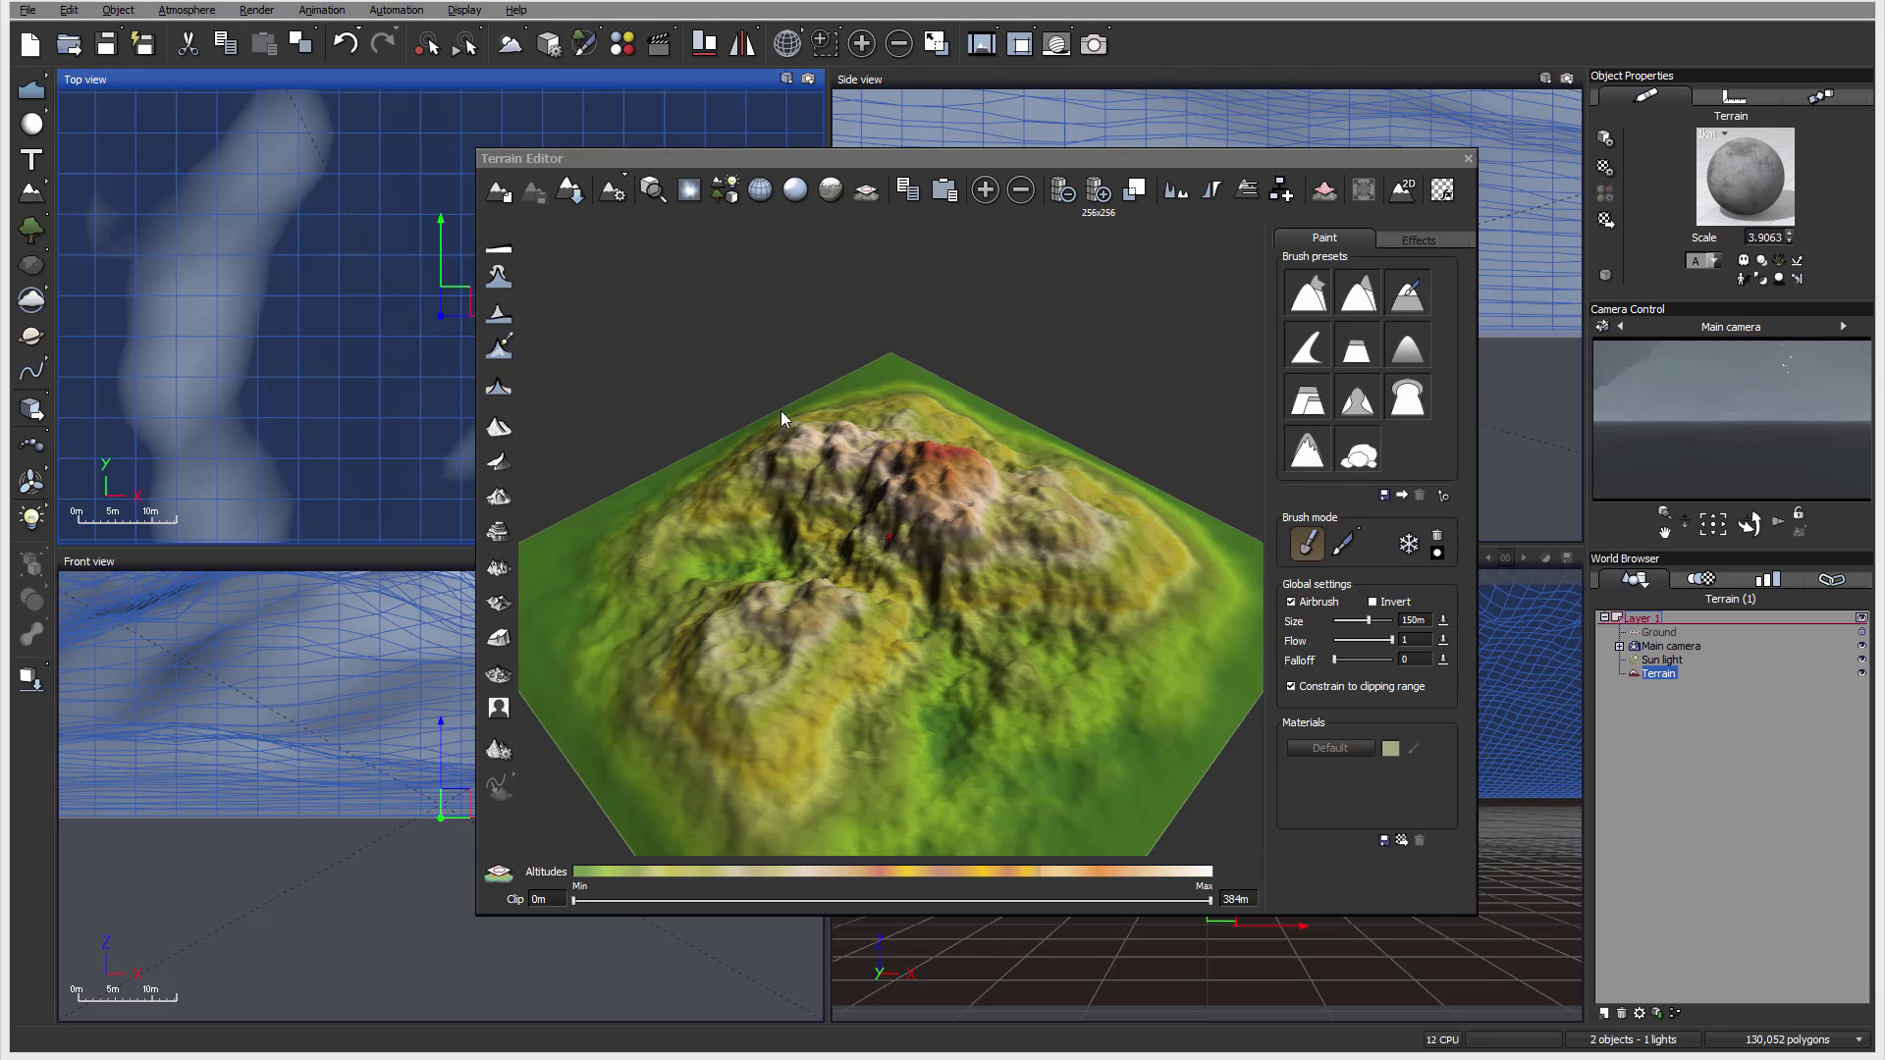
Generate a new fractal terrain from the Fractal Terrain Options.
left_click(492, 756)
left_click_drag(901, 245, 904, 286)
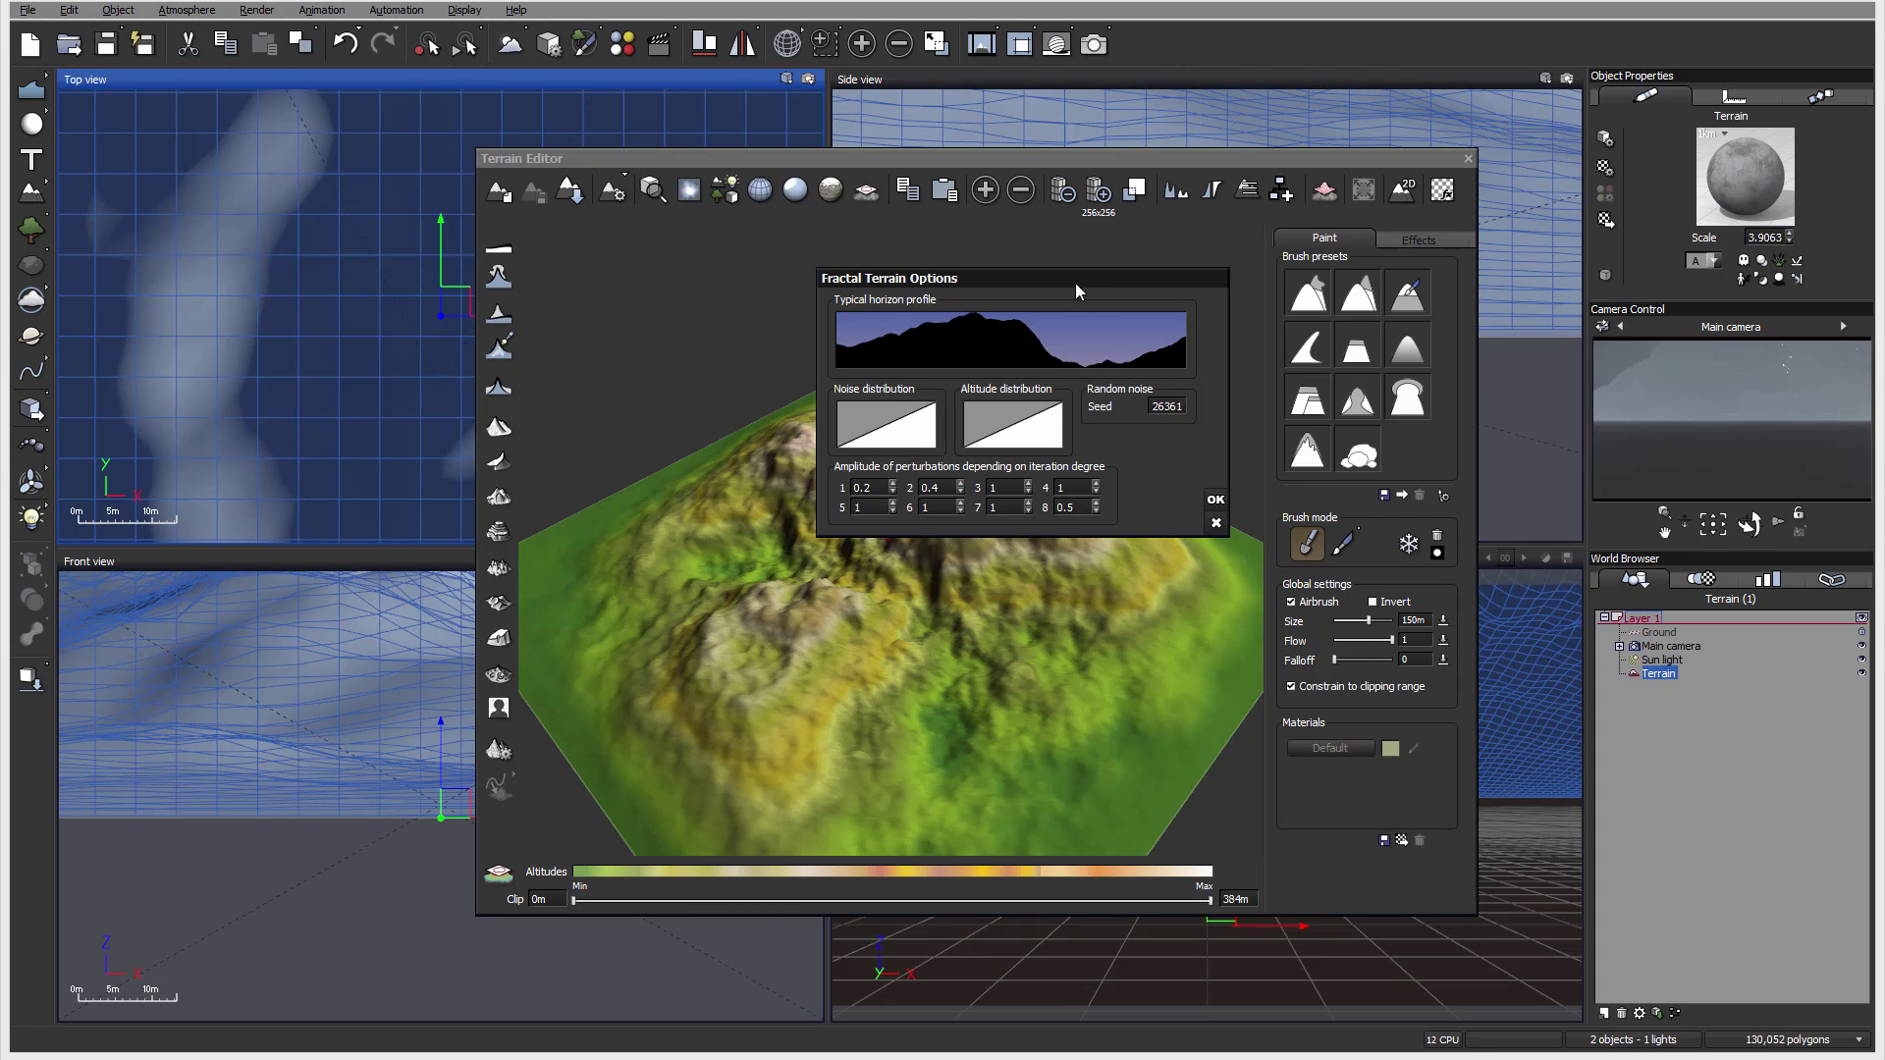
left_click_drag(1075, 281, 1318, 219)
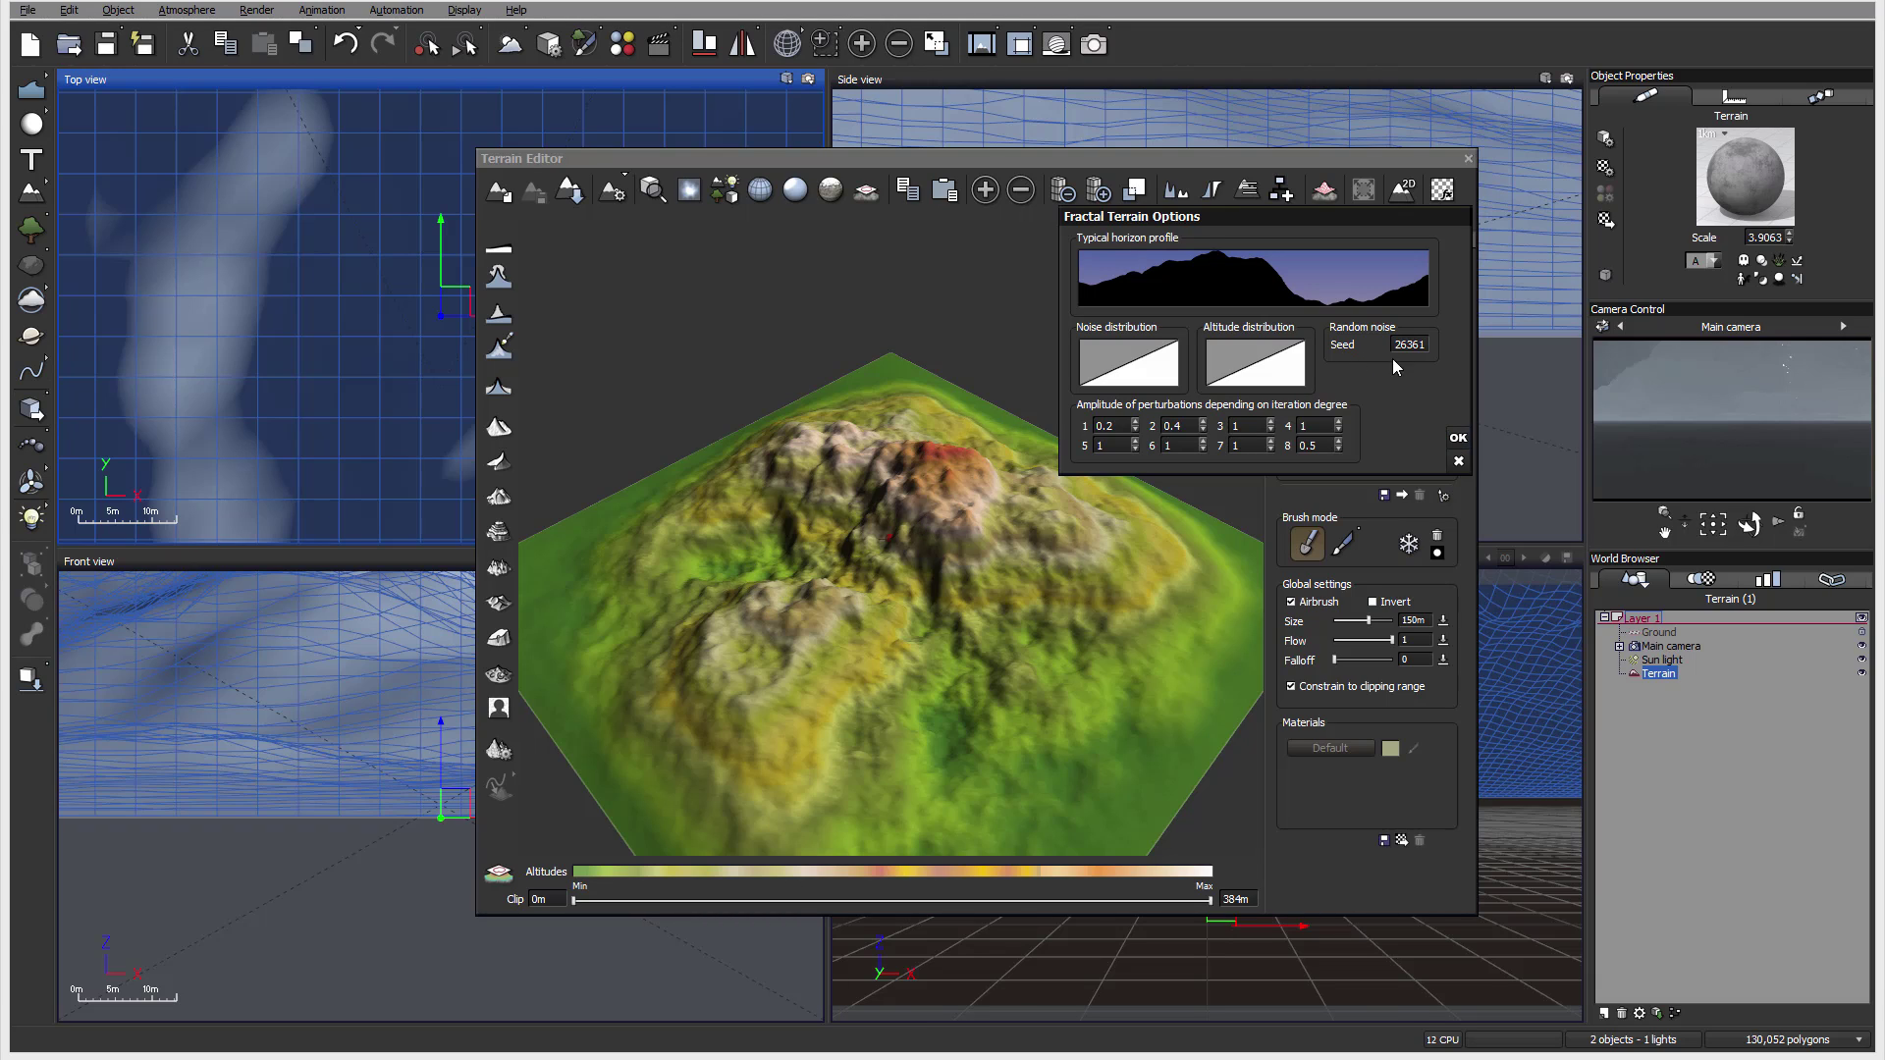
left_click(1459, 439)
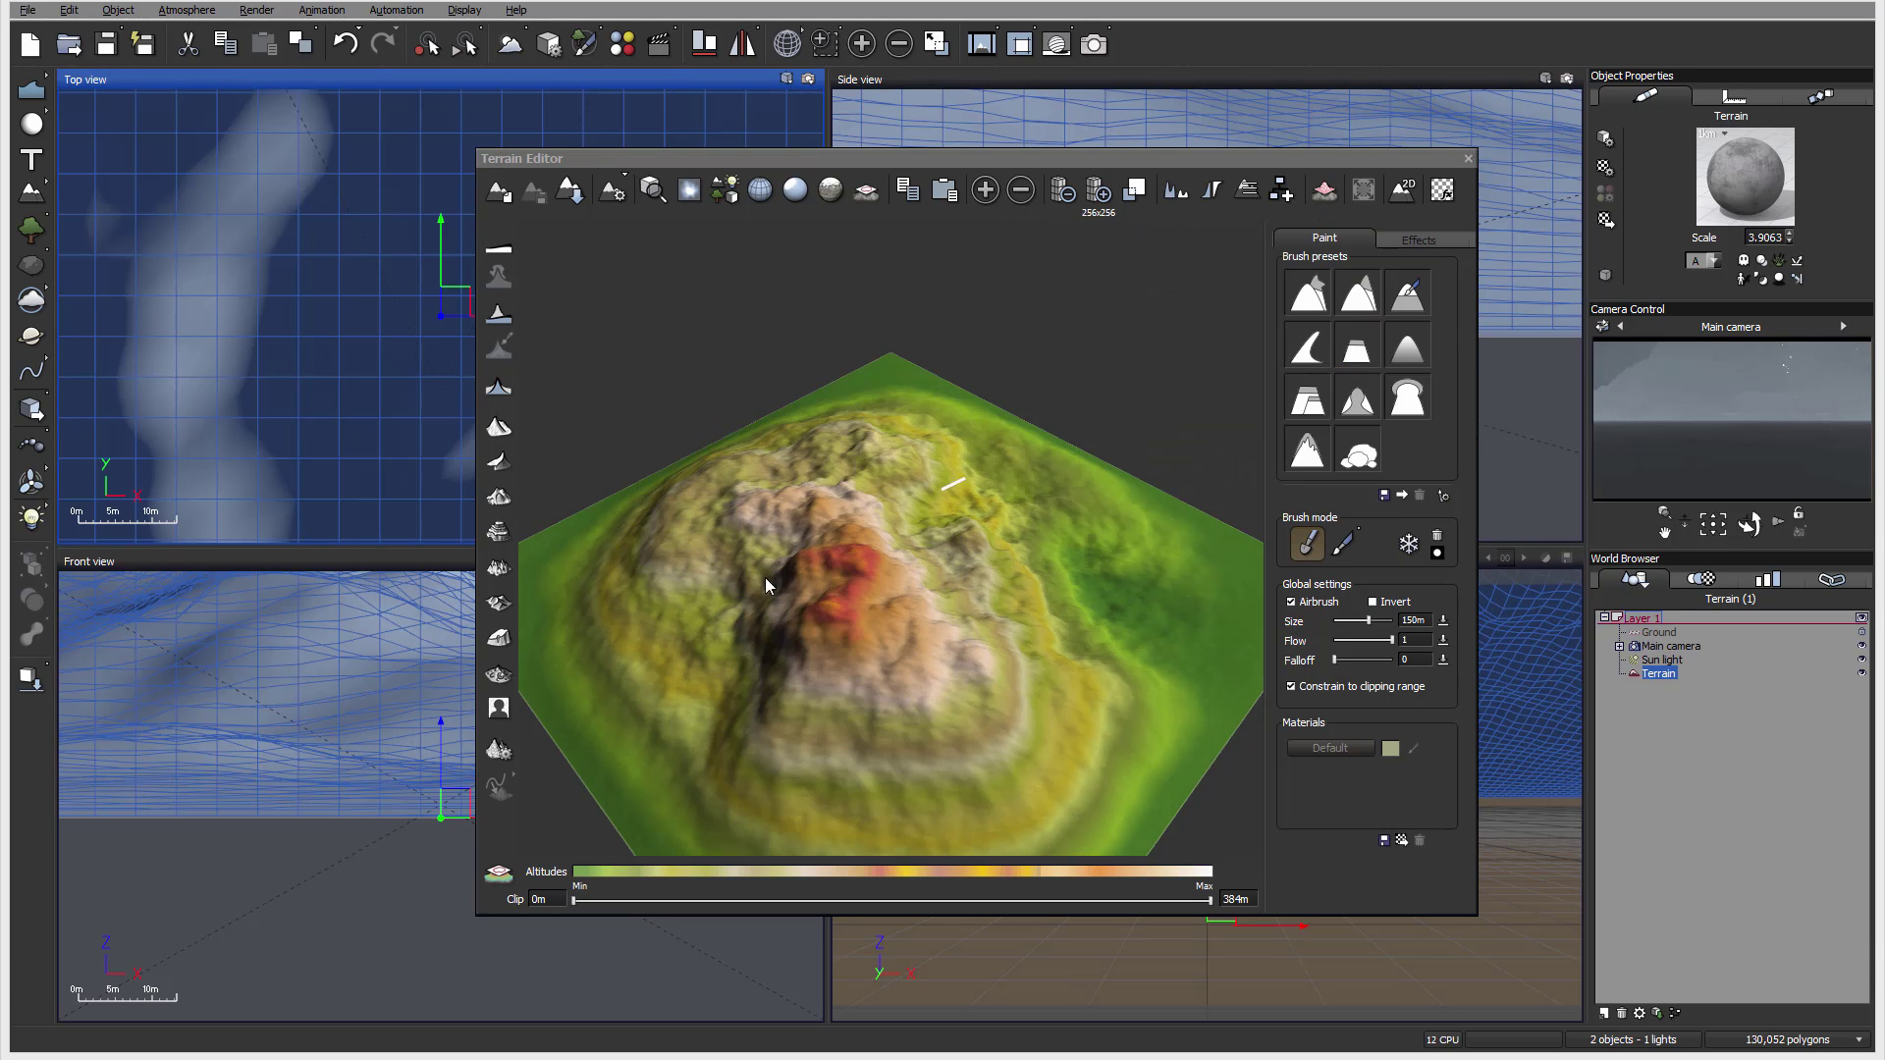
Regenerate the terrain with Seed 0, returning to Fractal Terrain Options at Seed 40.
left_click(499, 749)
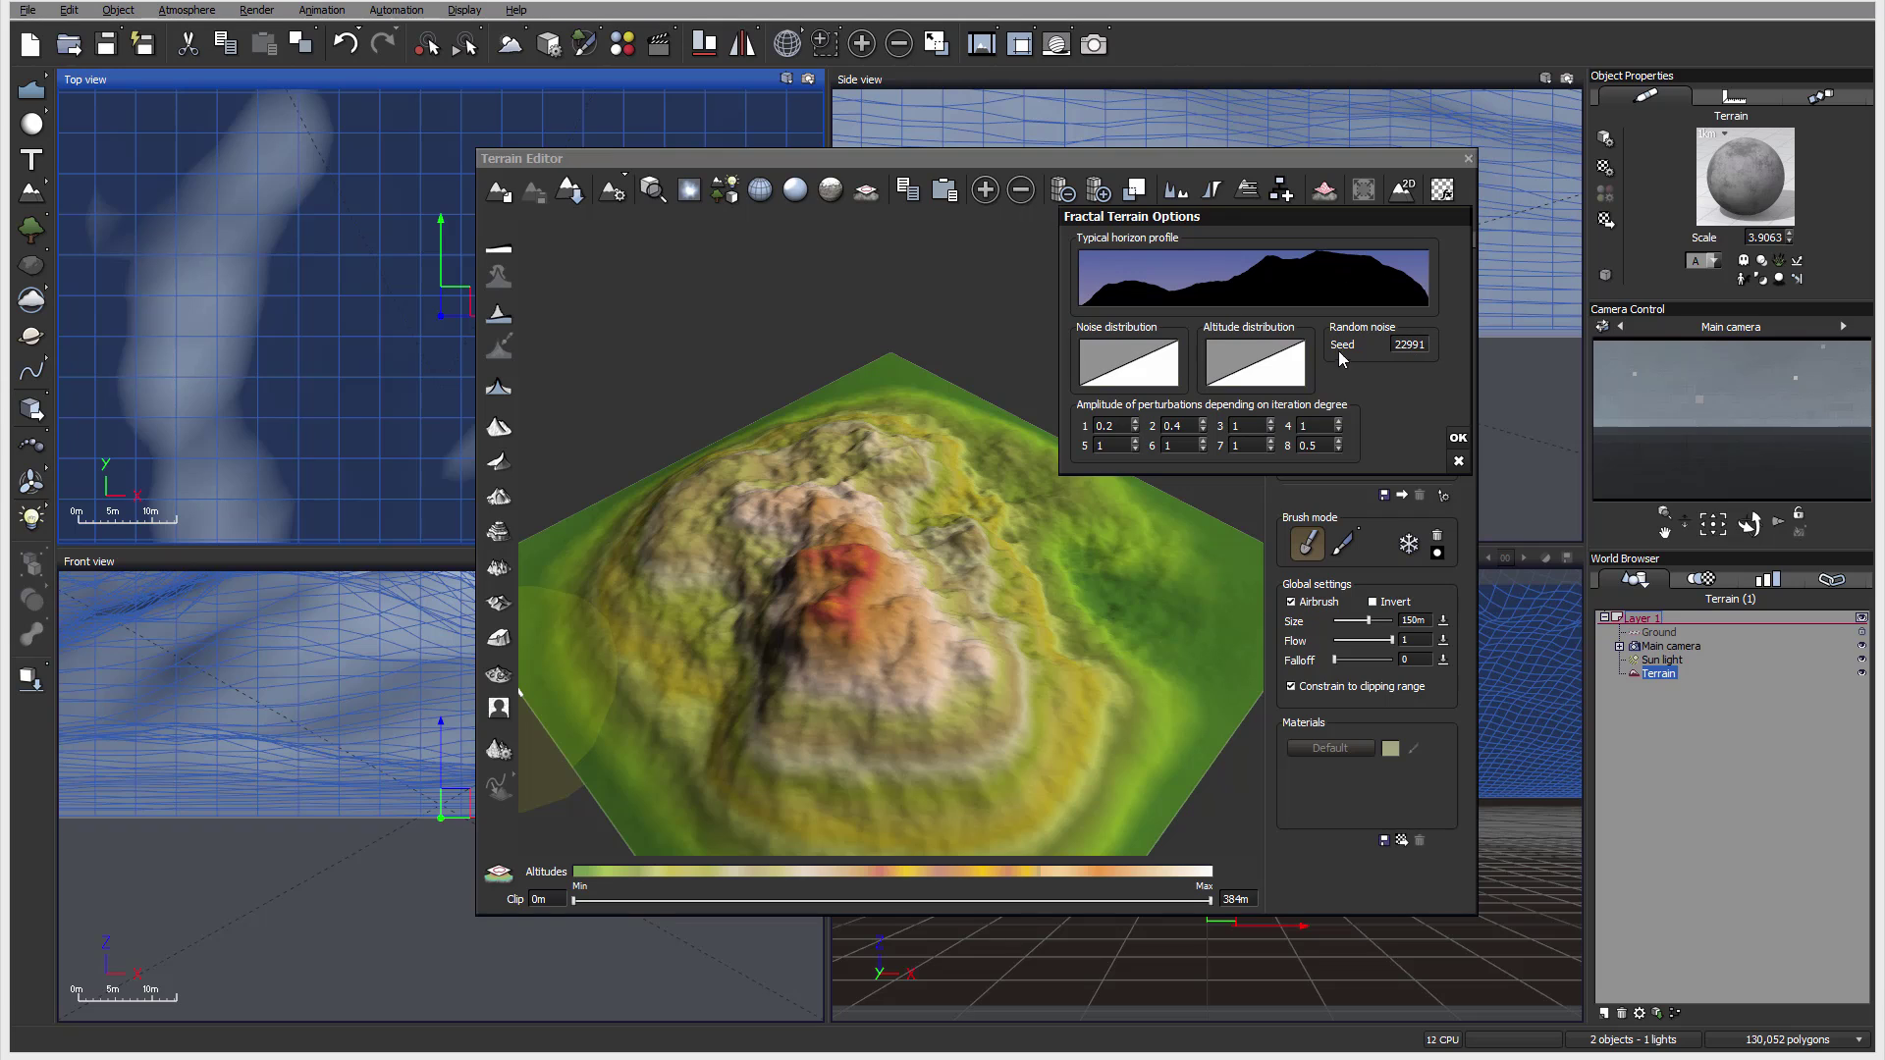
double_click(1411, 344)
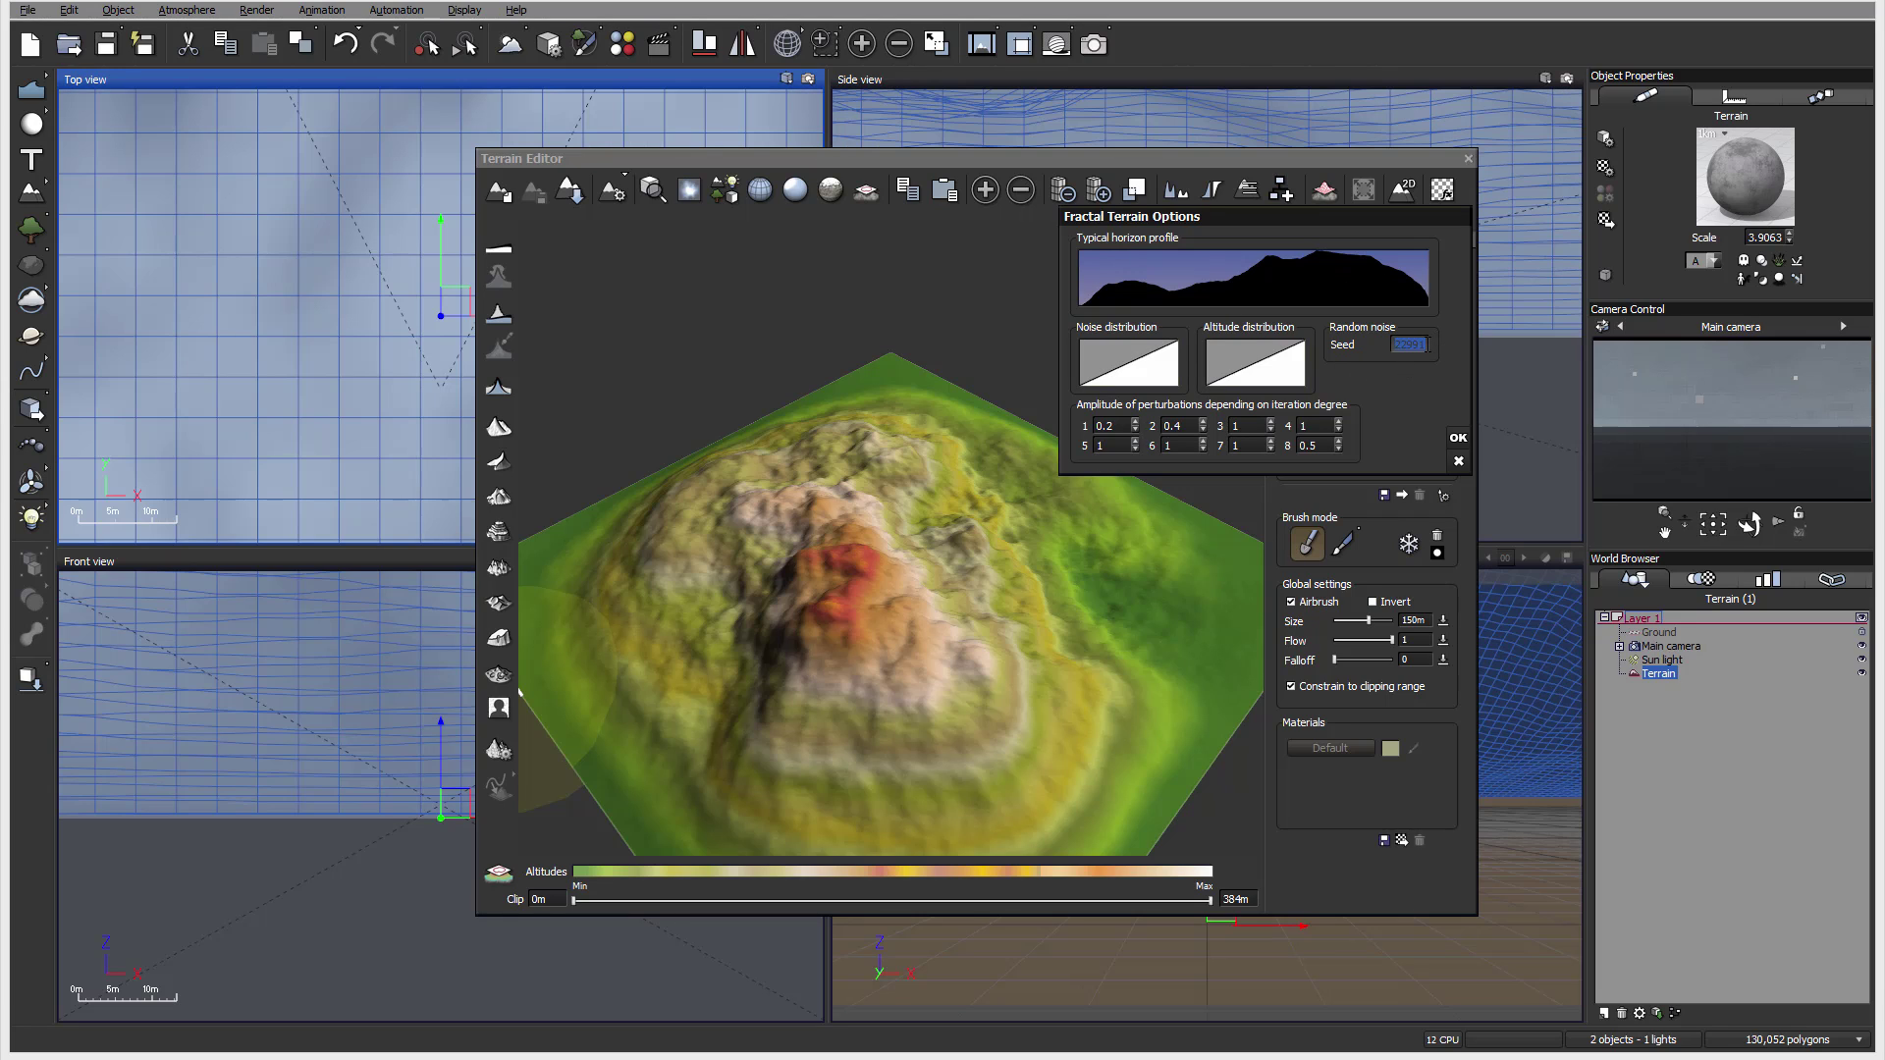
type("0")
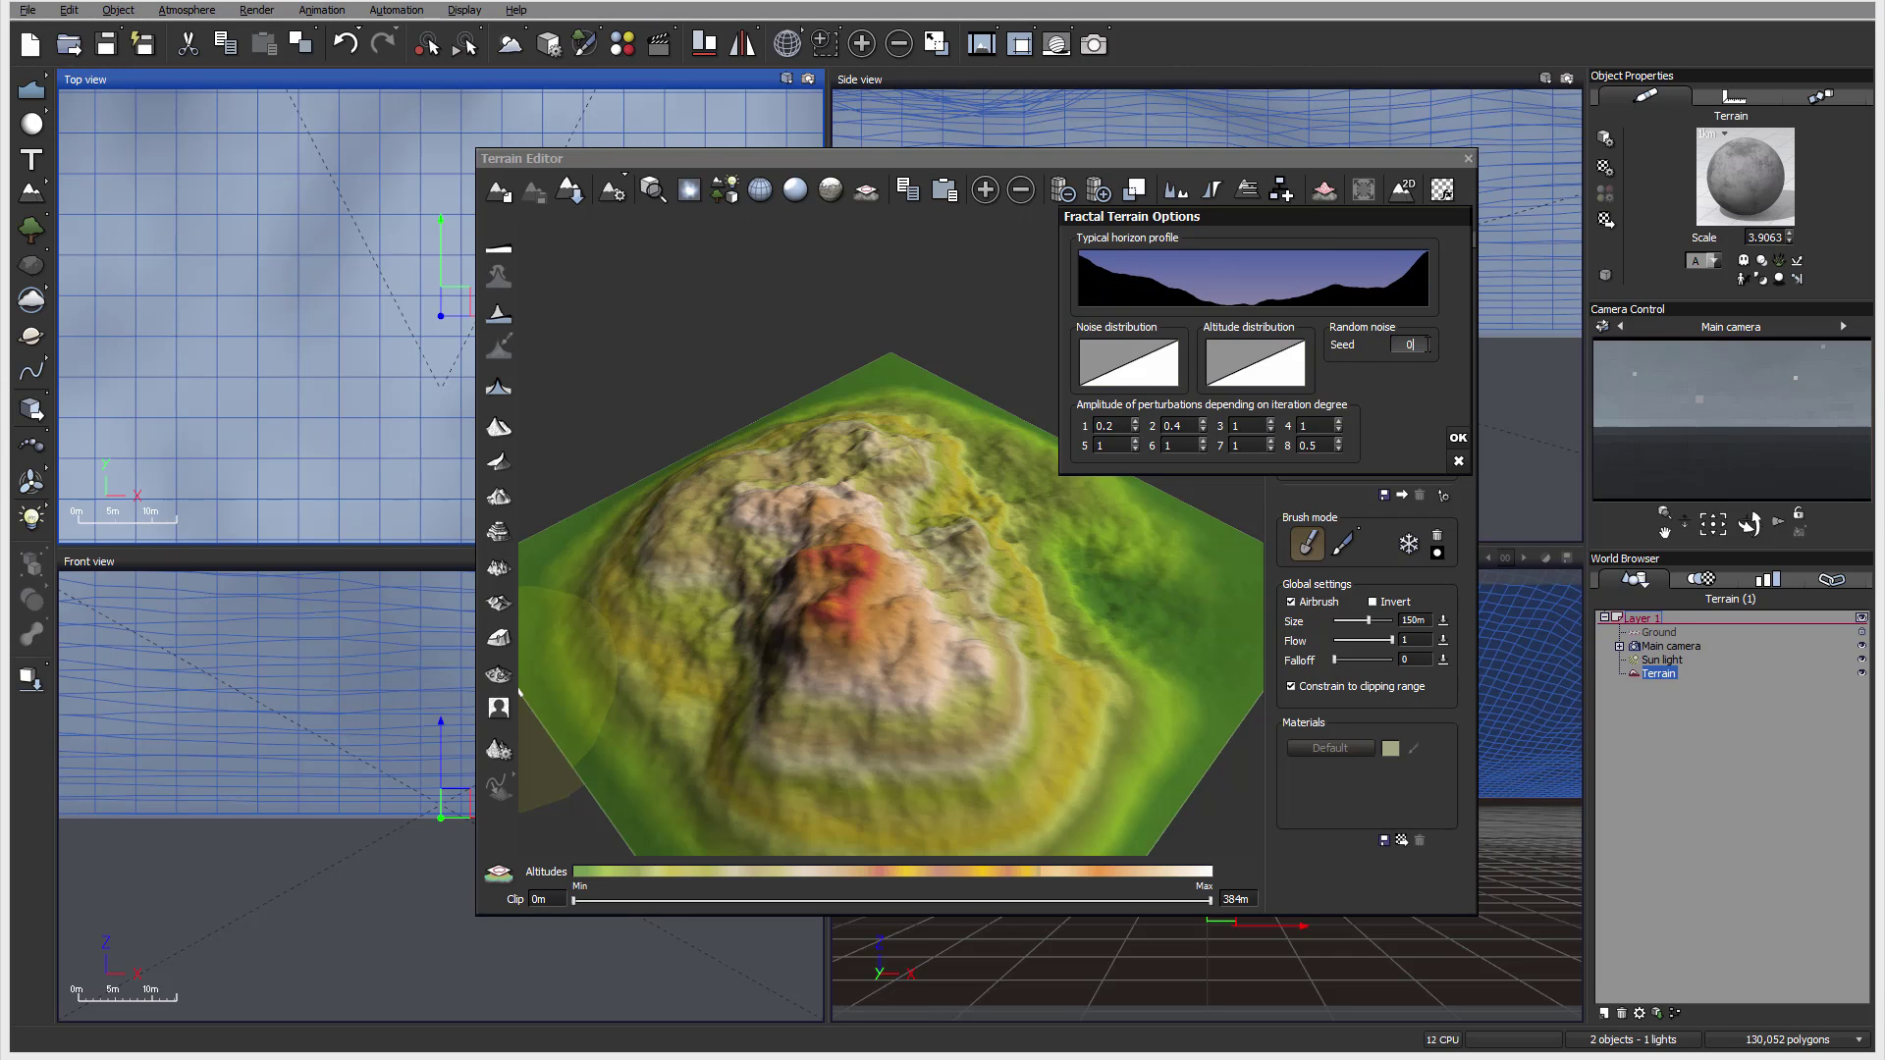
left_click(1459, 438)
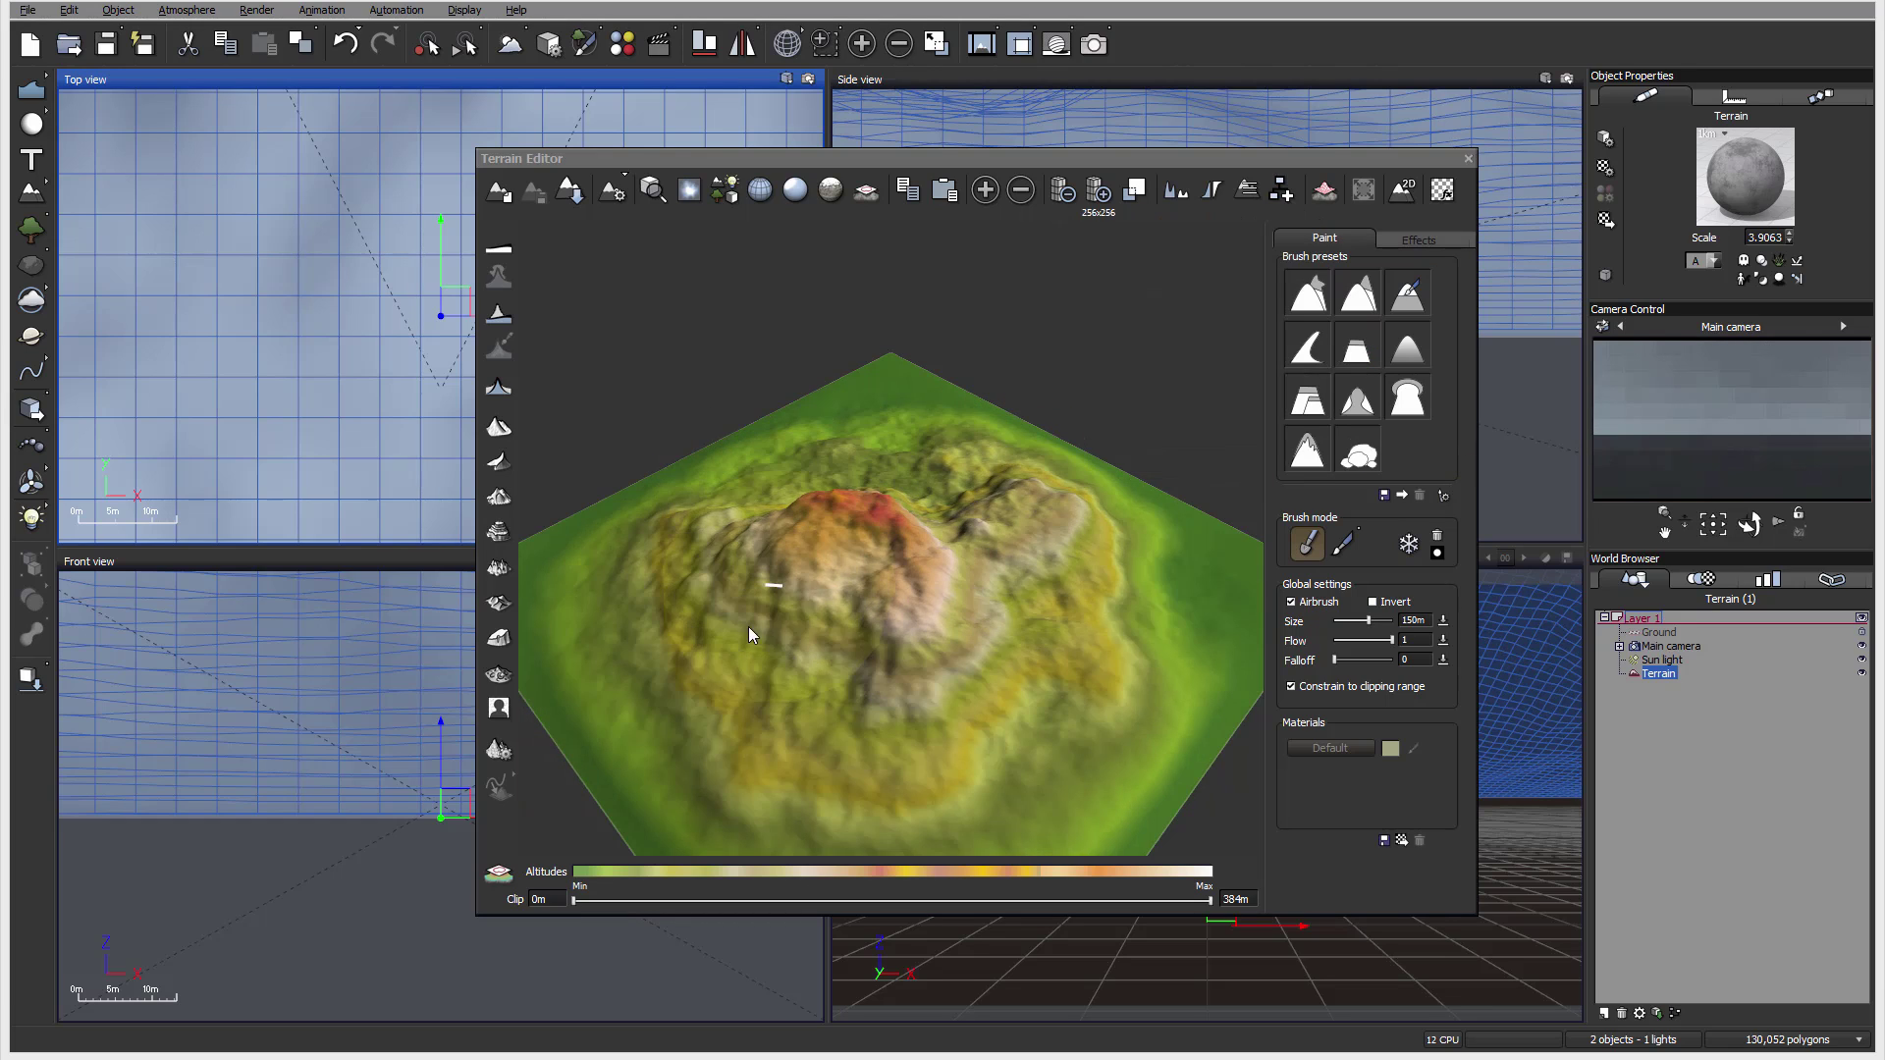
left_click(498, 749)
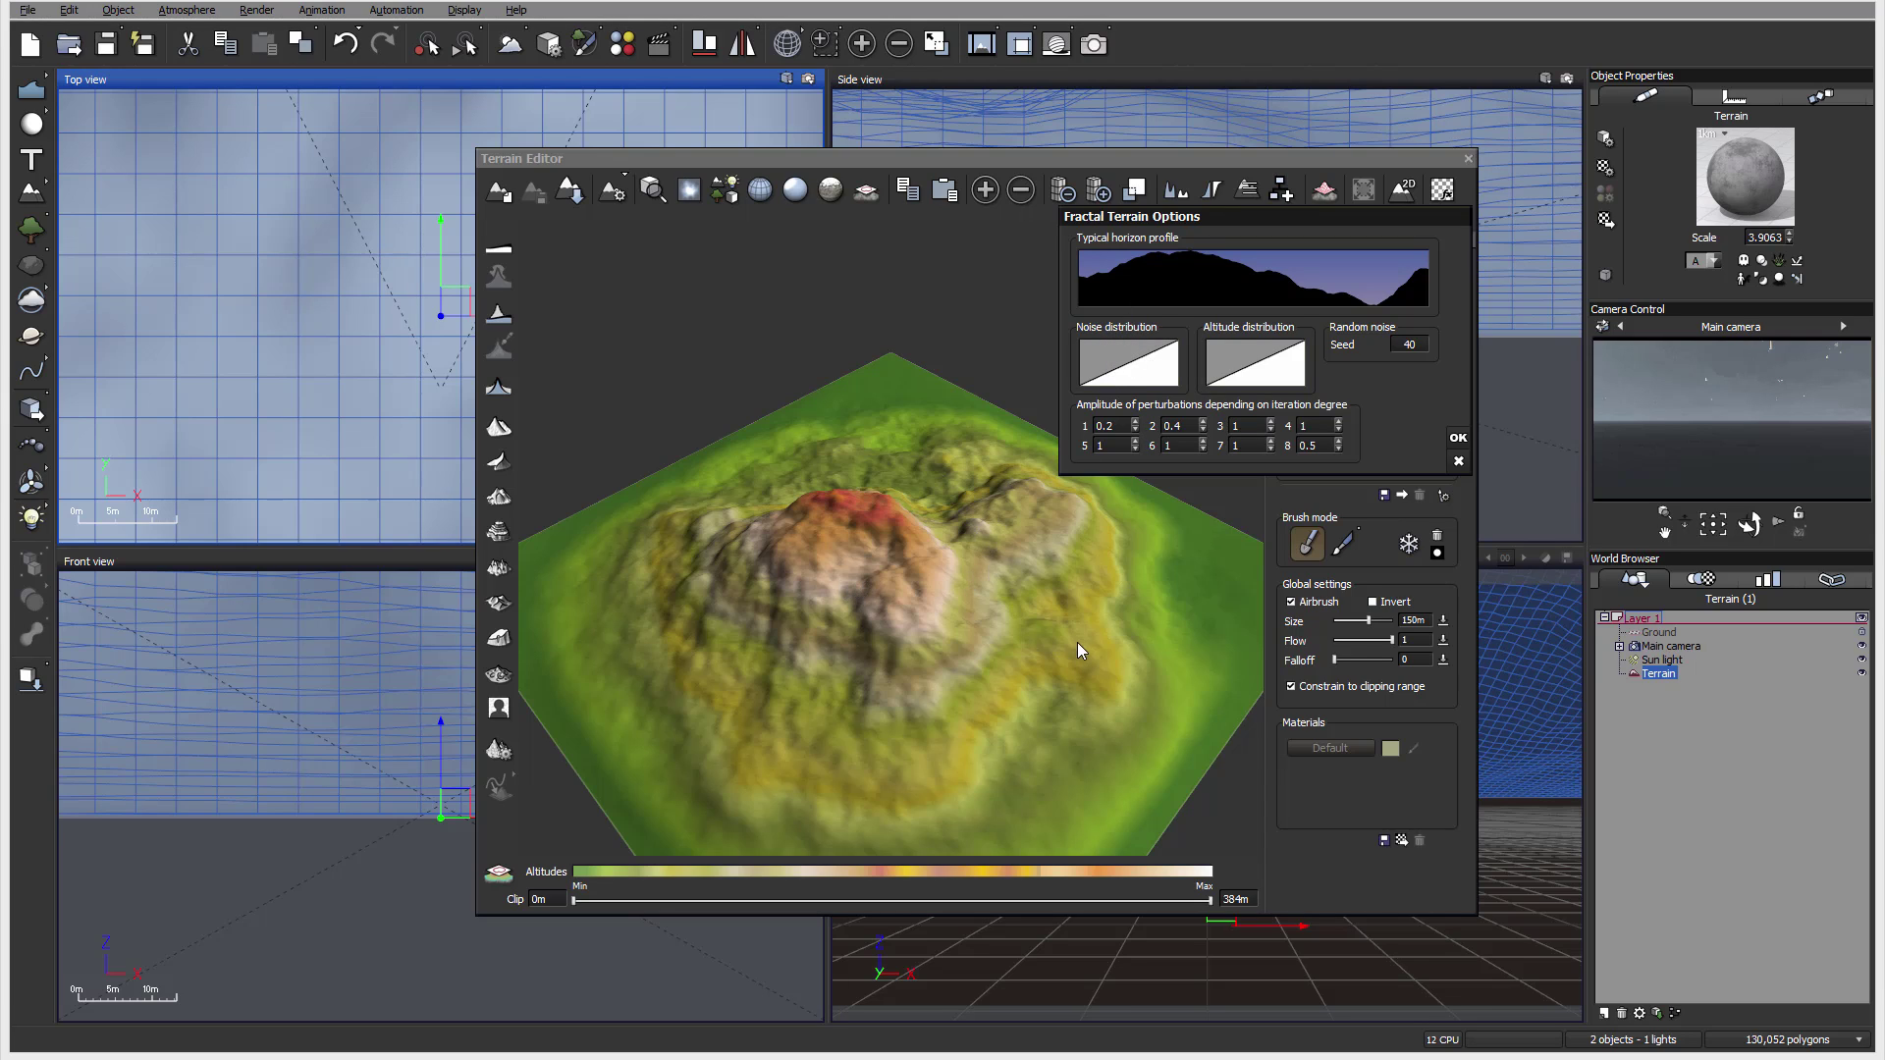
Open the Noise distribution filter editor and add two keypoints, lowering the first.
right_click(1139, 378)
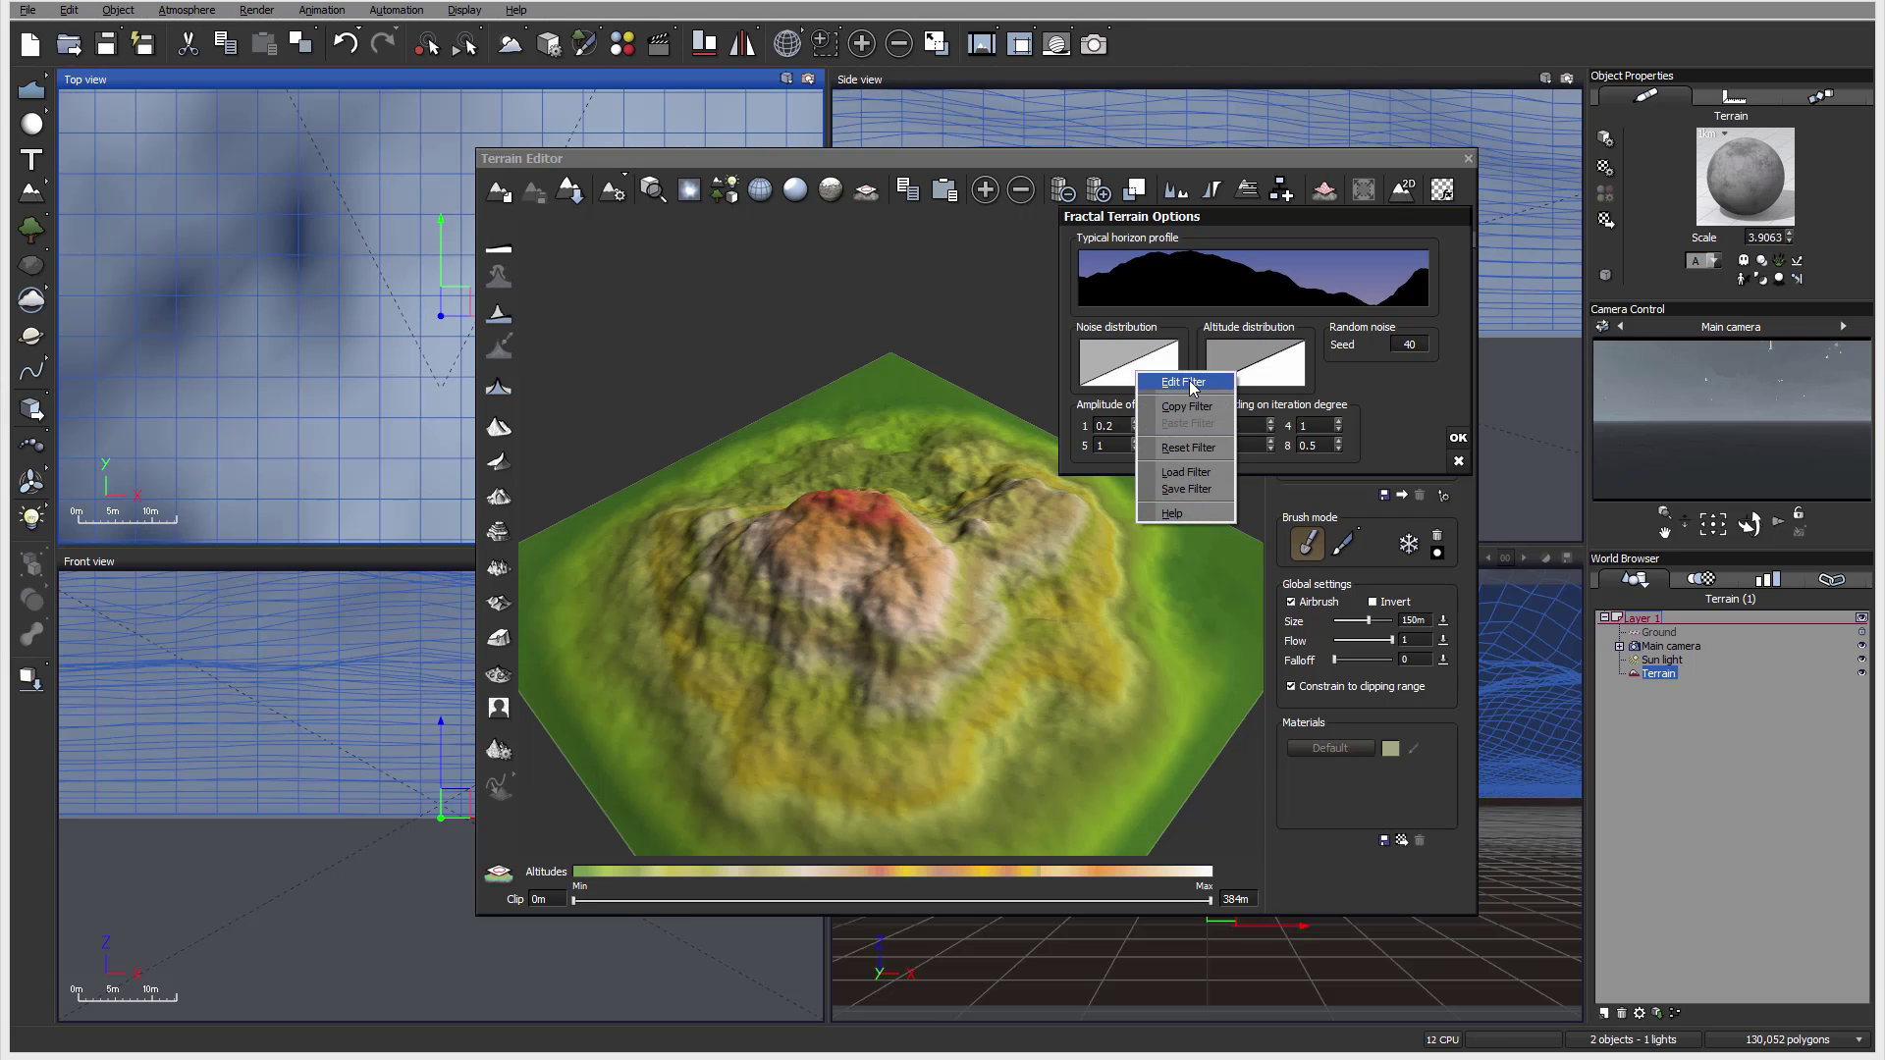
left_click(1191, 388)
left_click_drag(1090, 430, 1093, 375)
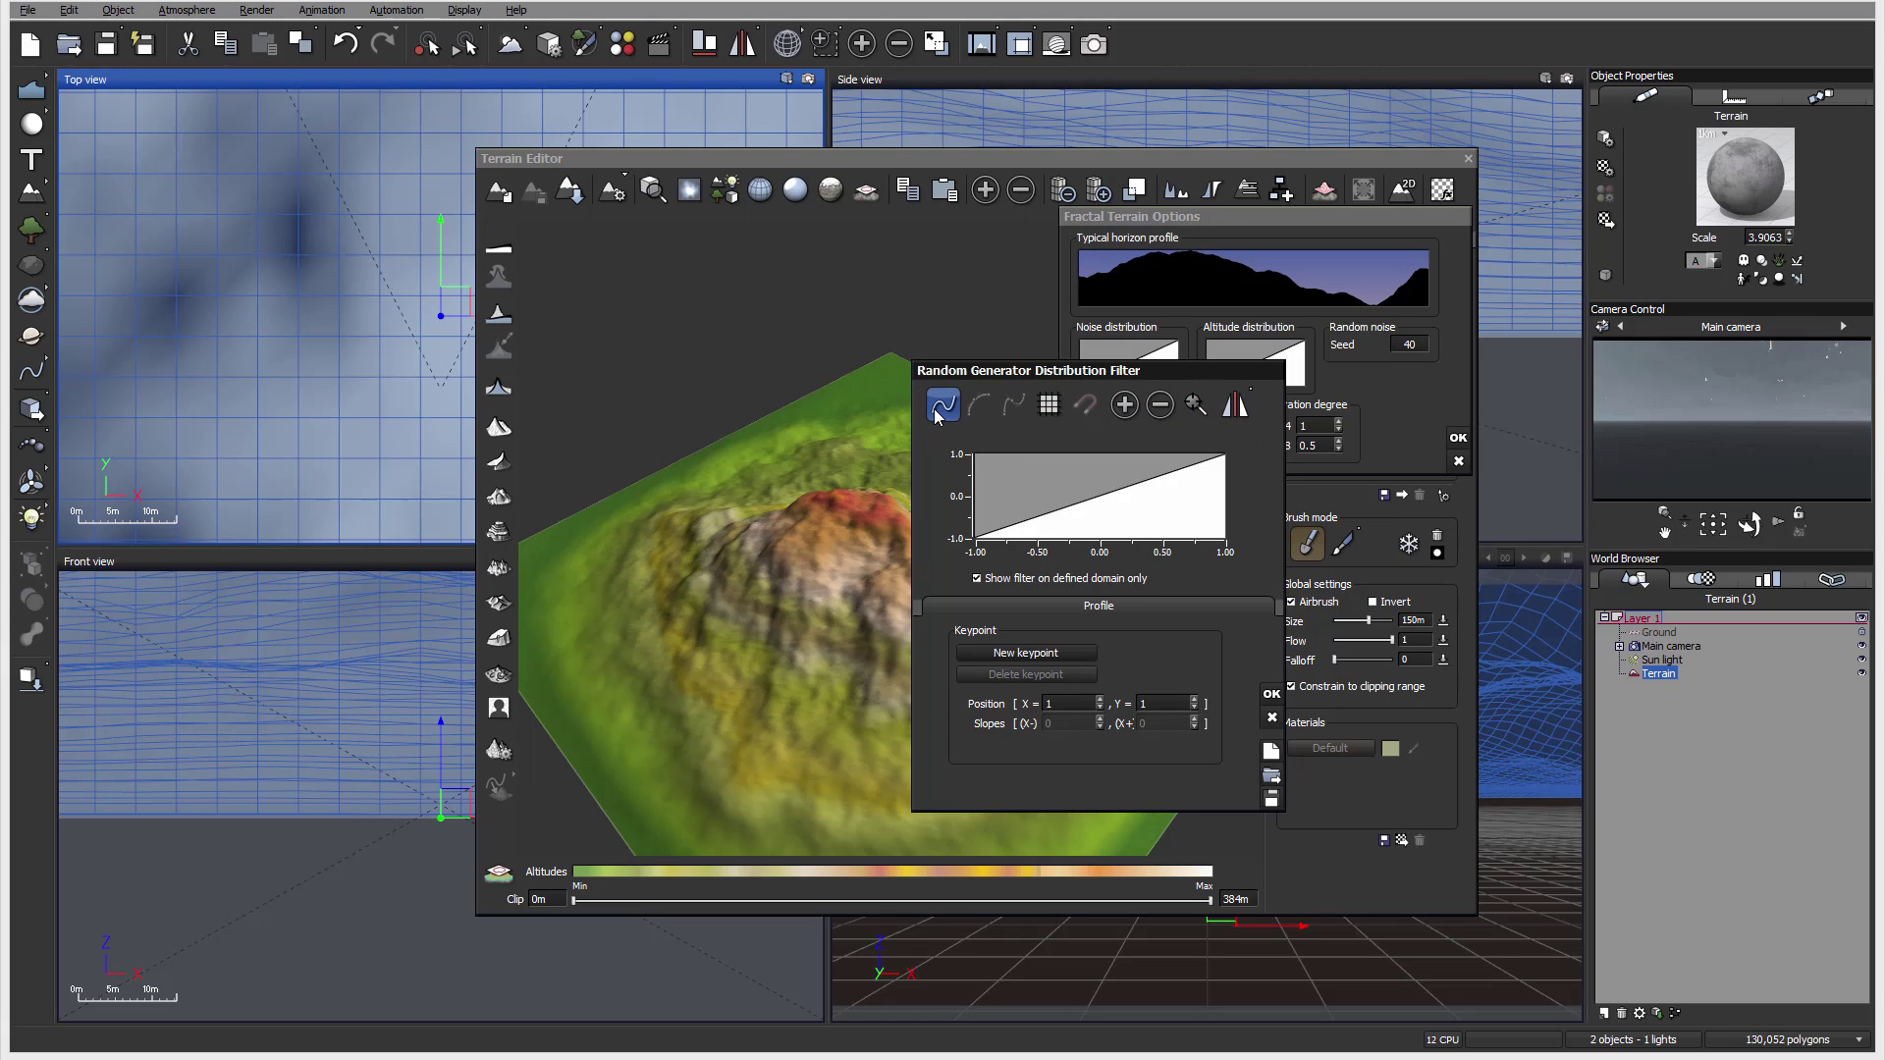
left_click(1046, 510)
left_click_drag(1049, 512, 1134, 477)
left_click(1139, 482)
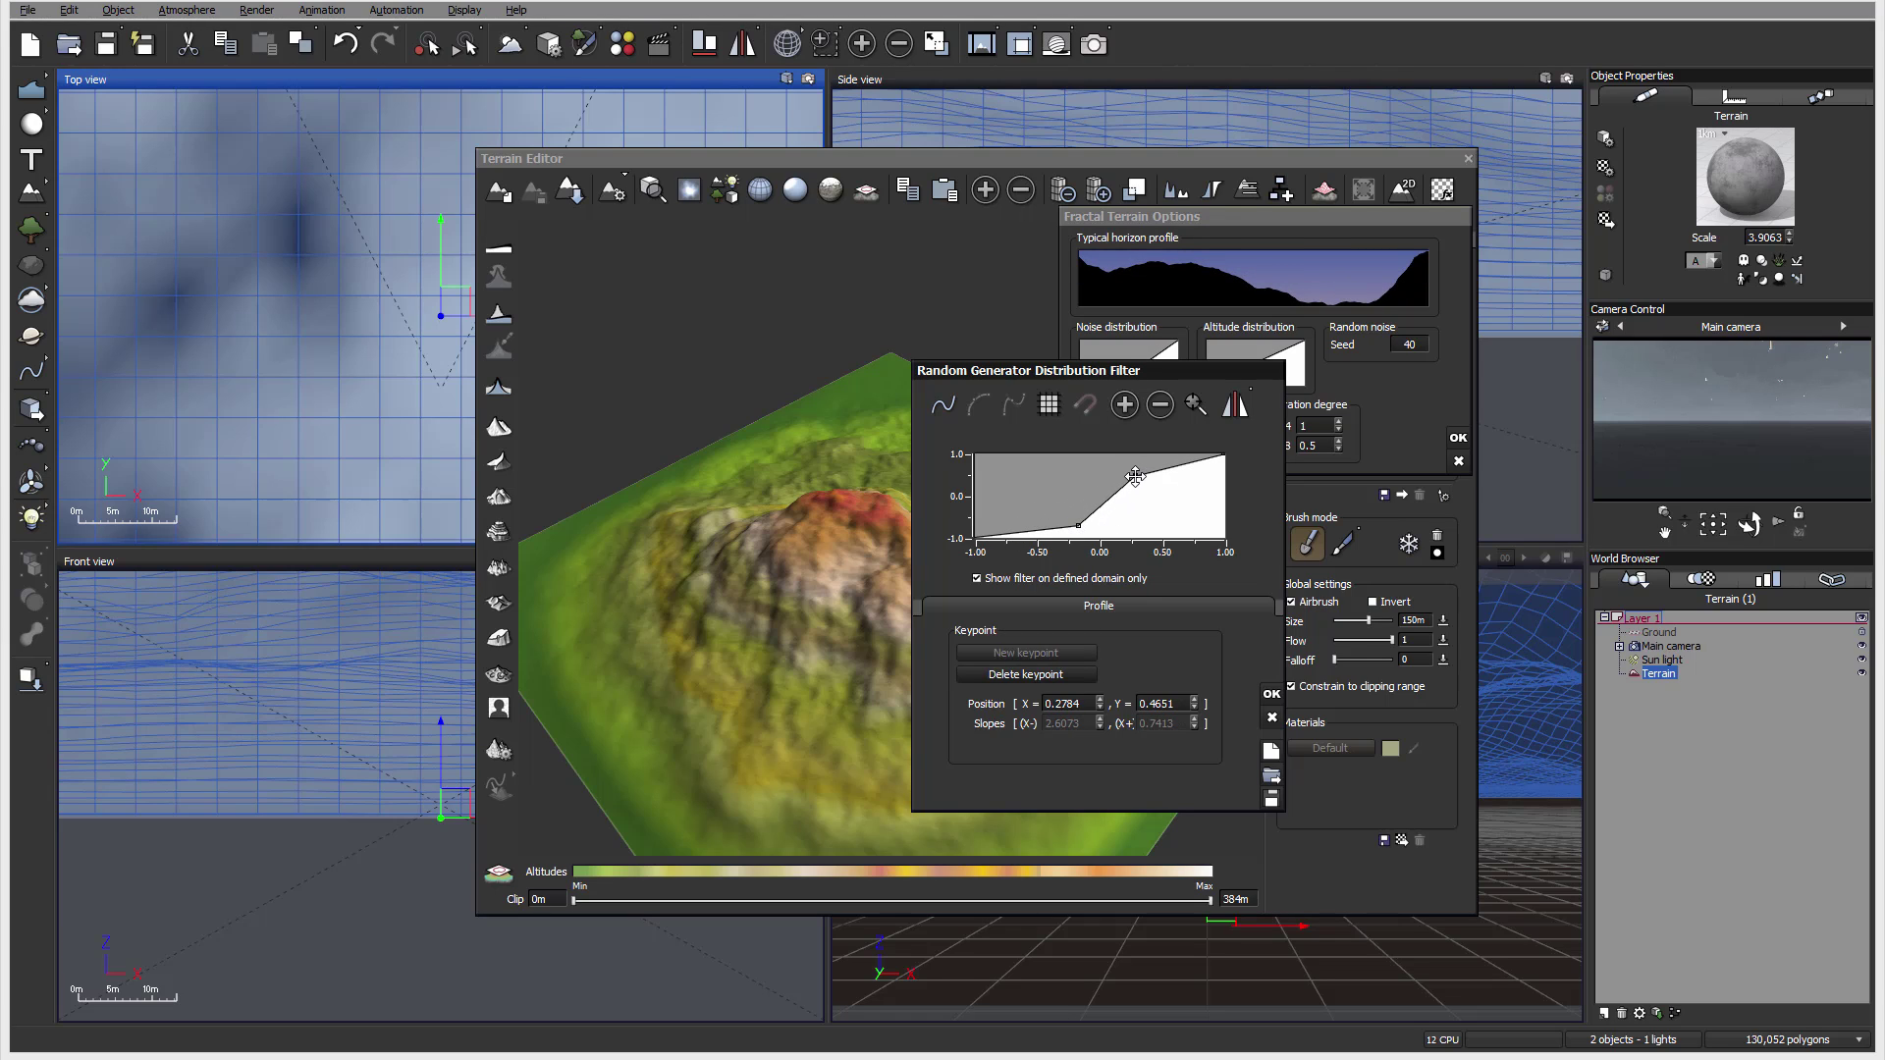
Try smooth curve shapes on the keypoints, then switch the curve back to linear segments.
left_click(940, 417)
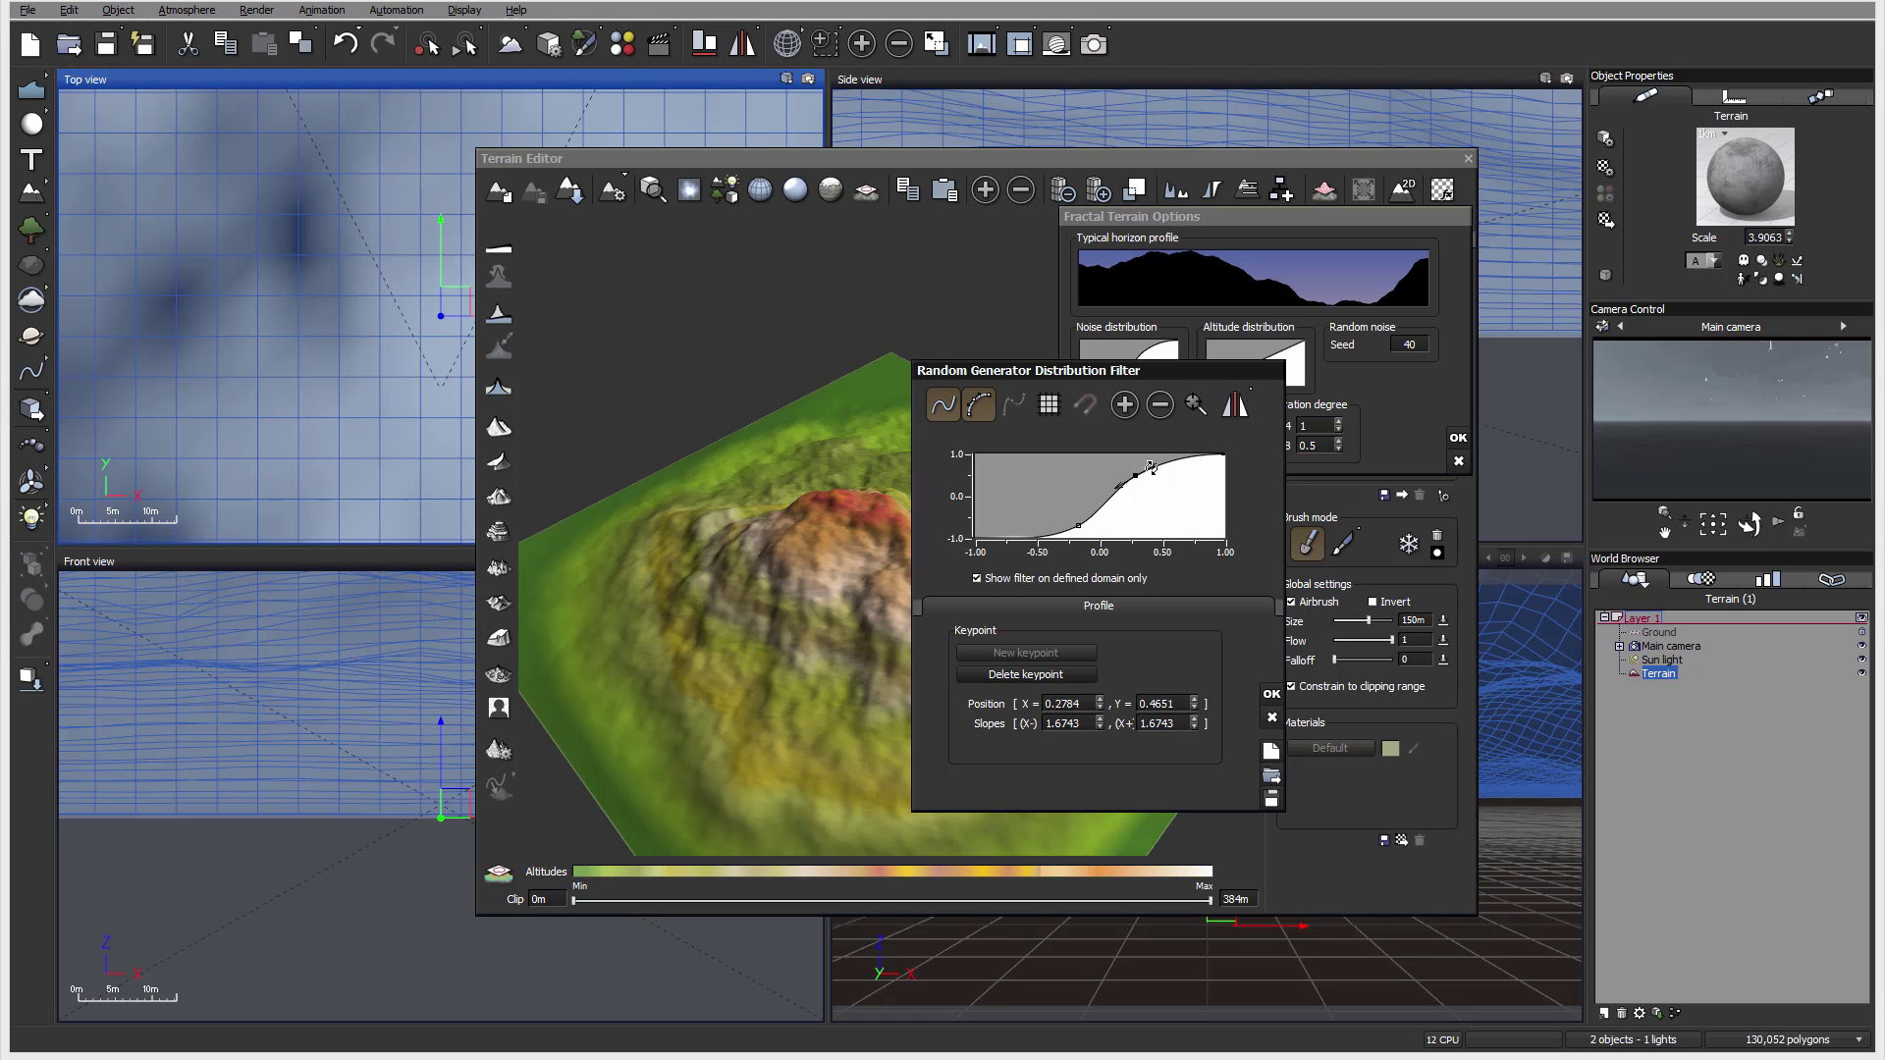
mouse_move(1152, 467)
left_mouse_down()
mouse_move(1141, 493)
mouse_move(1164, 461)
left_mouse_up()
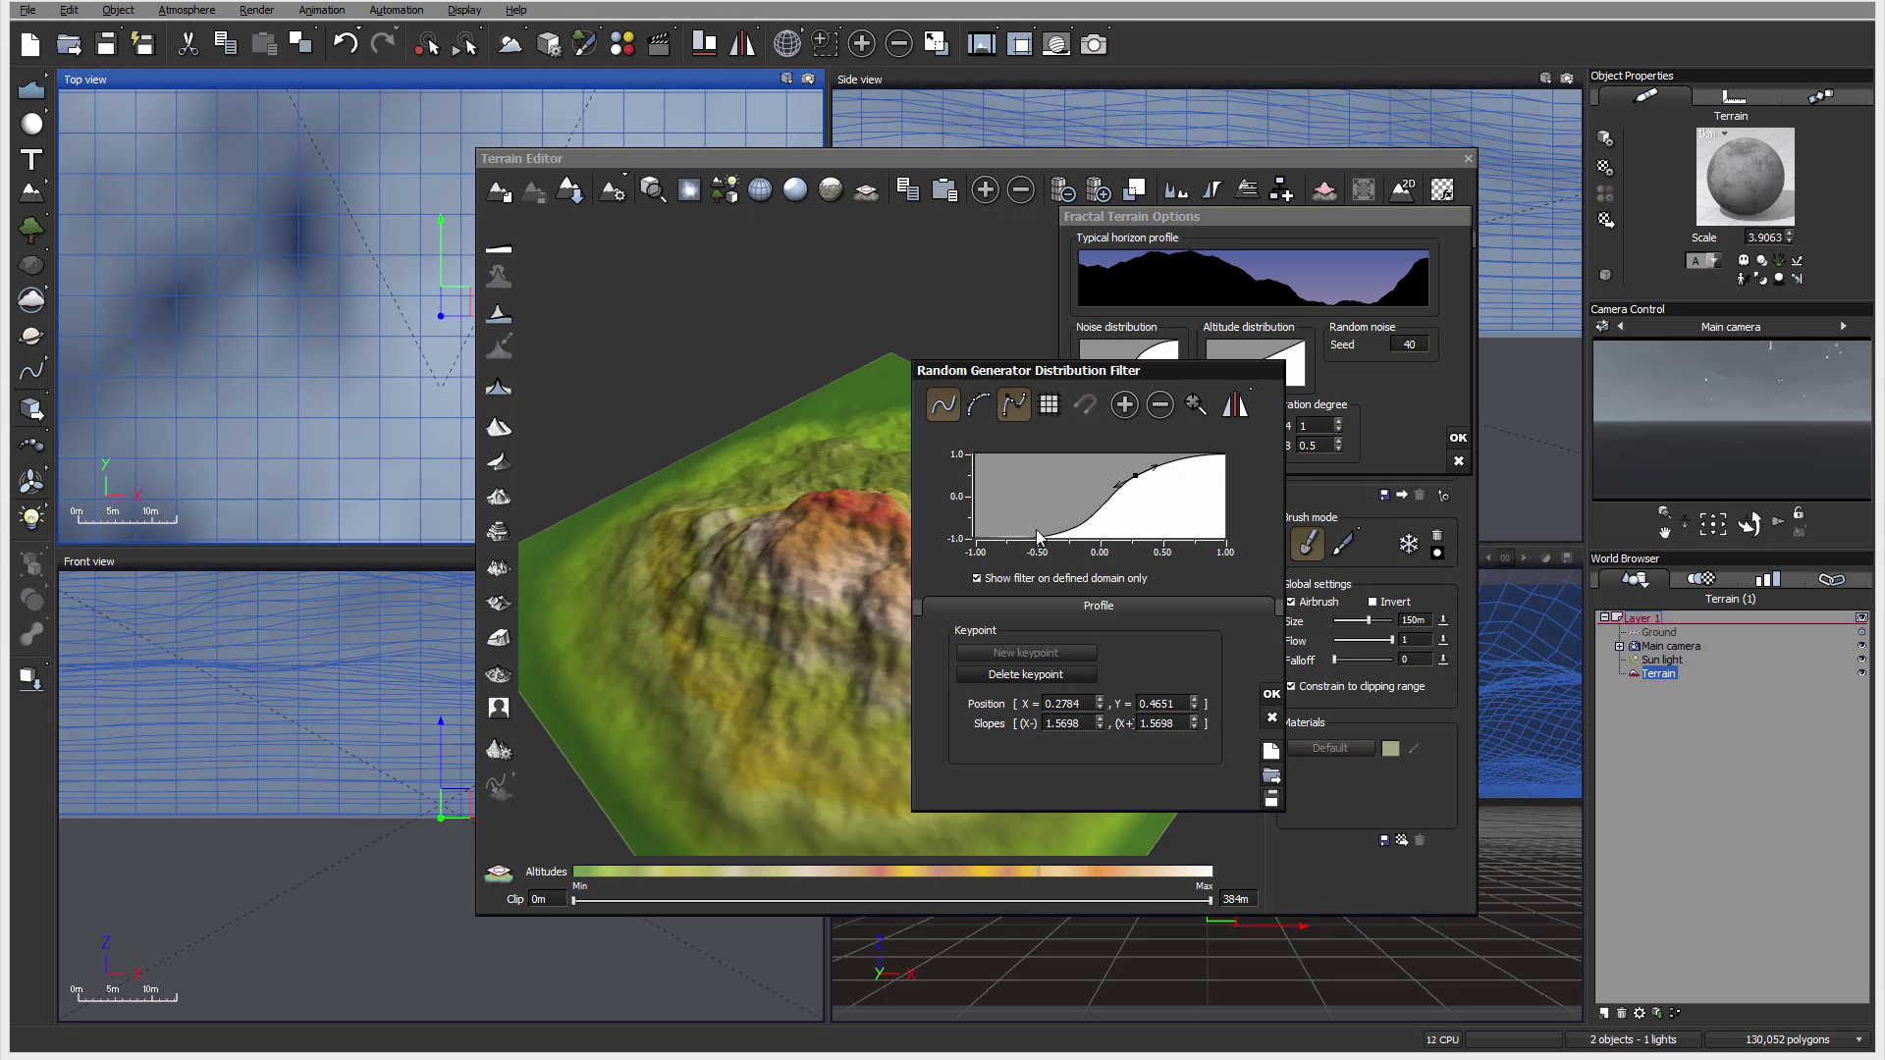
left_click_drag(1078, 531, 1080, 499)
left_click(1080, 499)
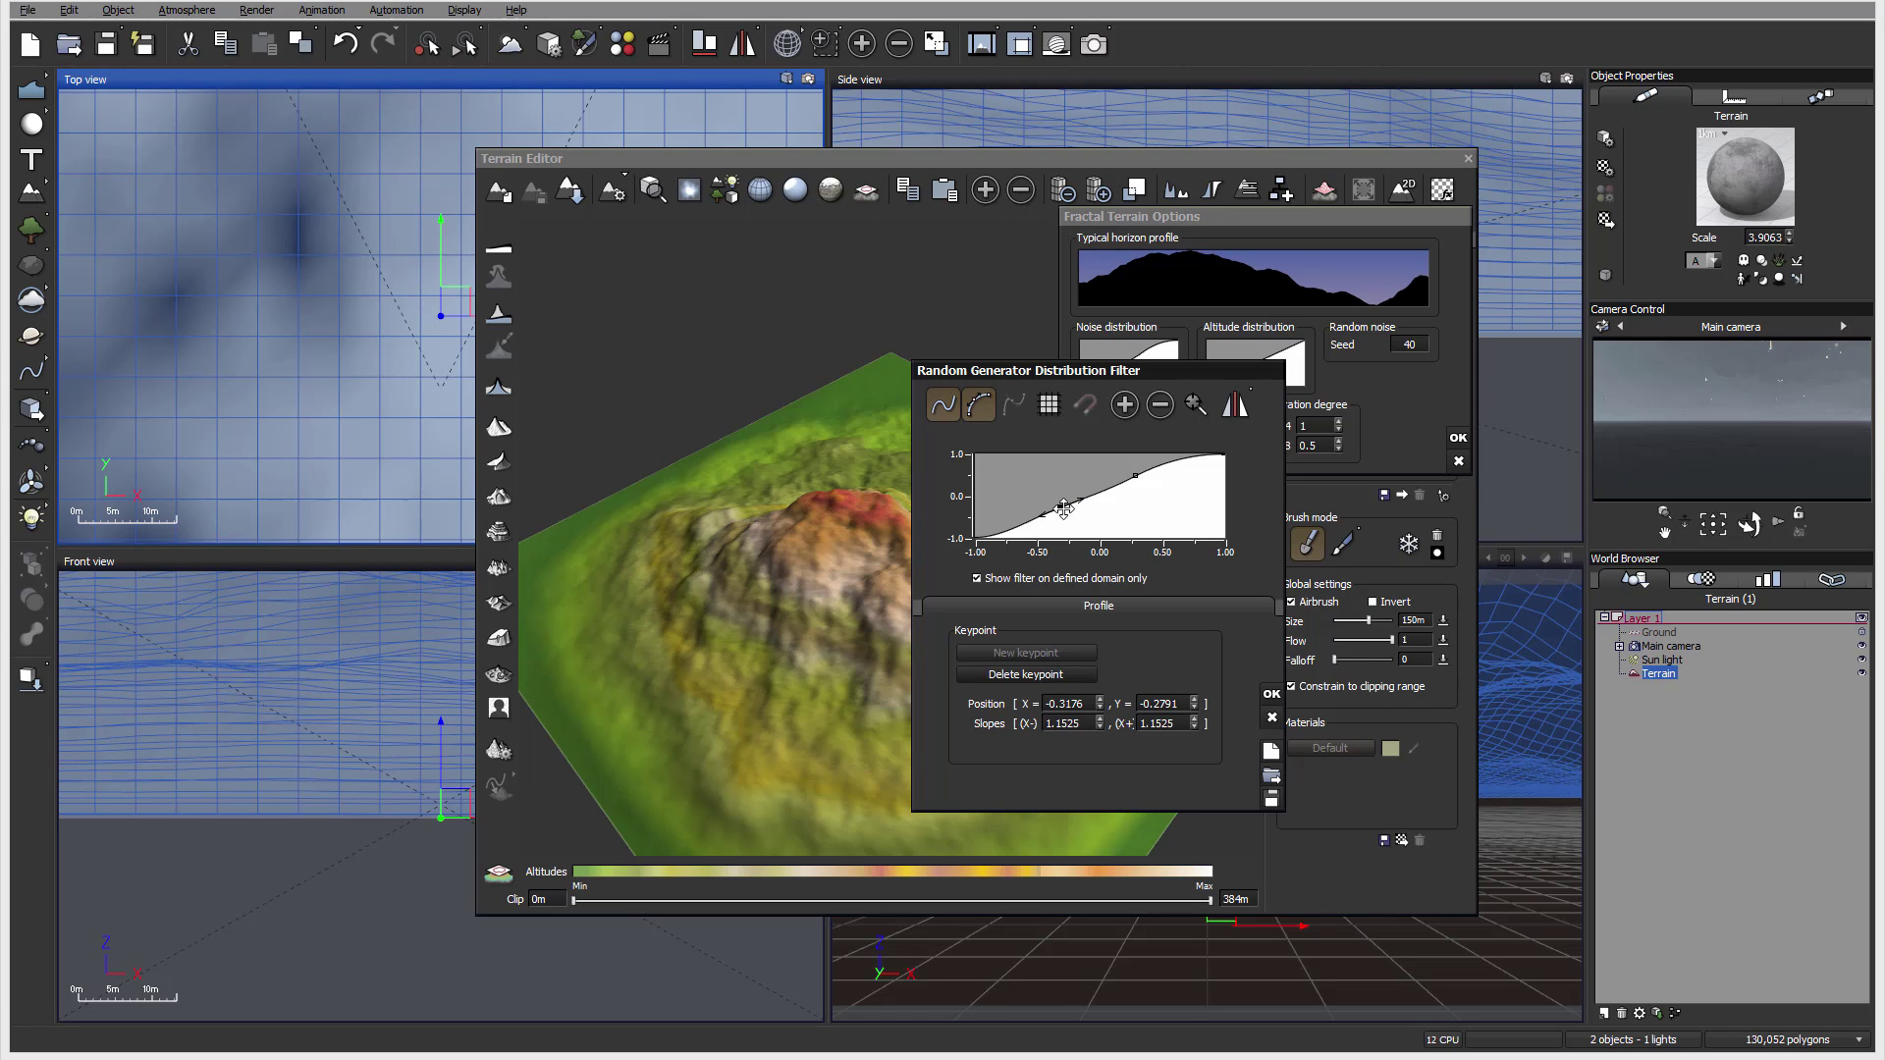
left_click(1062, 507)
left_click_drag(1064, 510, 1074, 521)
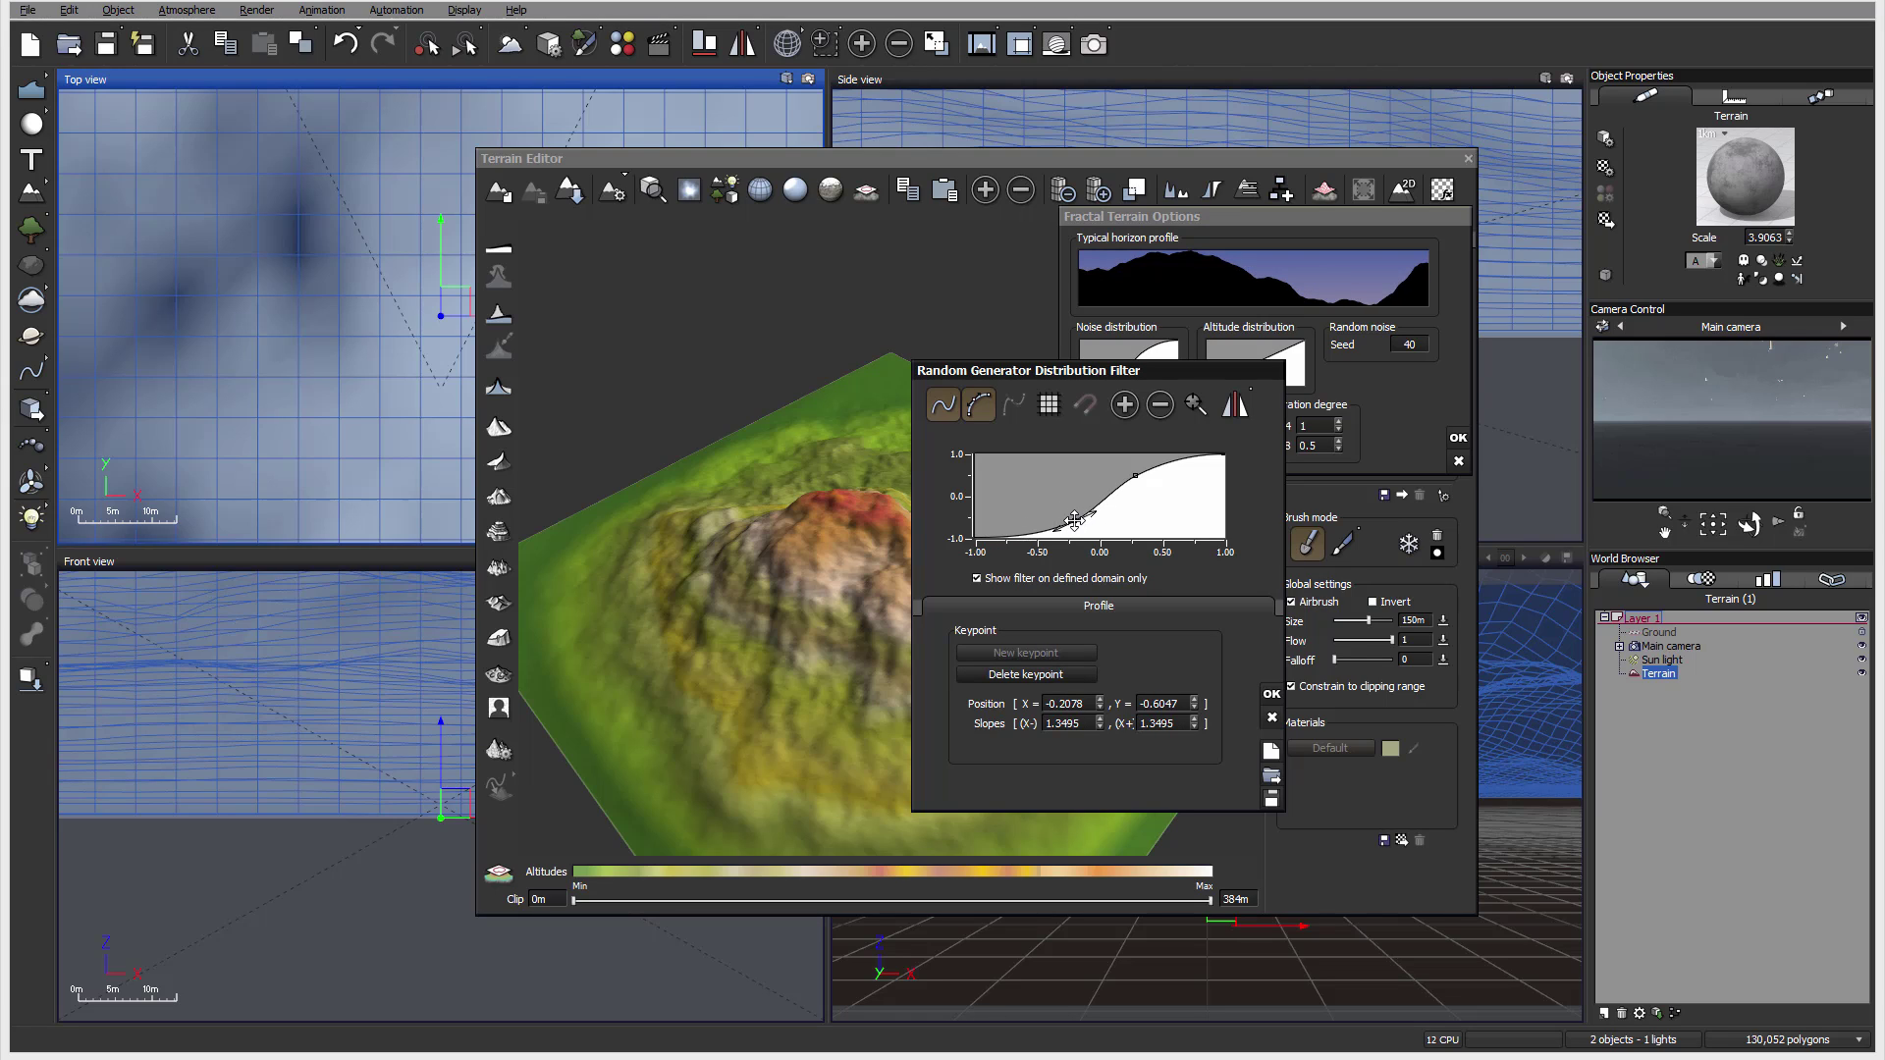
left_click(942, 407)
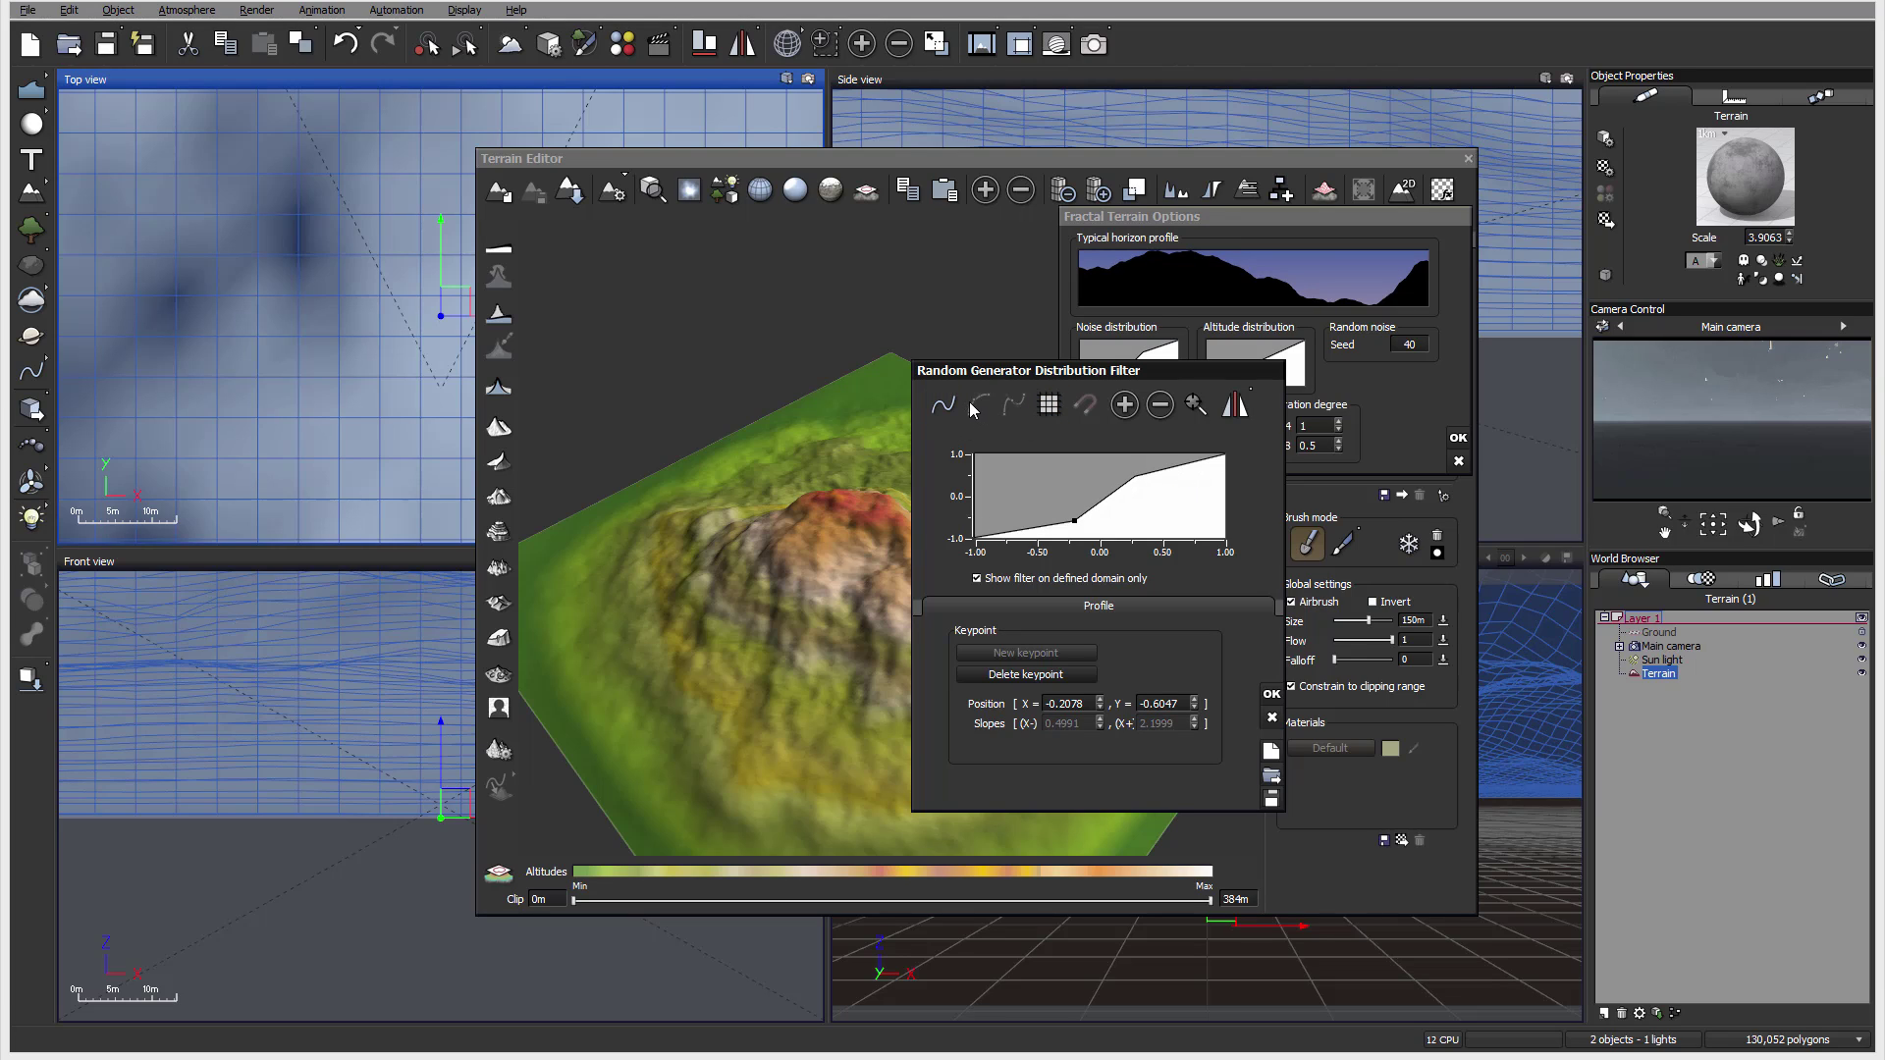
Toggle the grid and drag the keypoints into a steep step near the high end.
left_click(1048, 405)
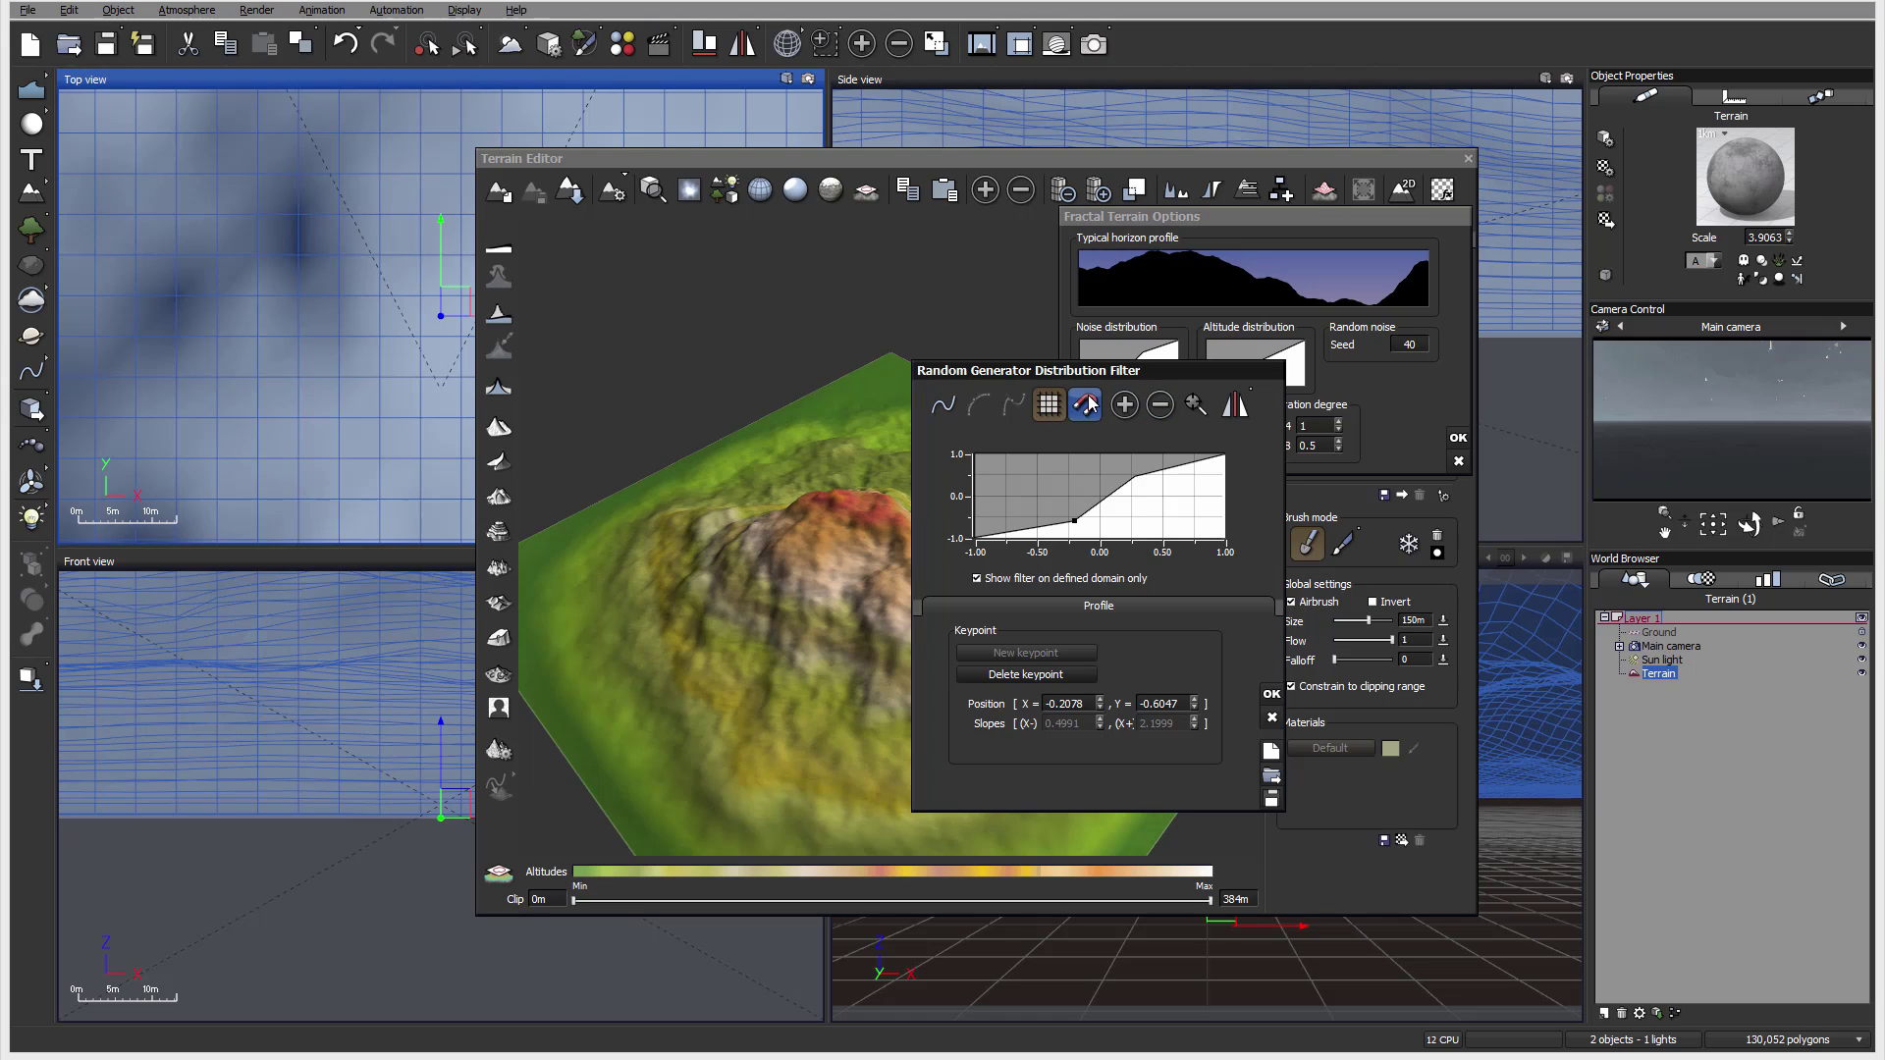
left_click(1058, 413)
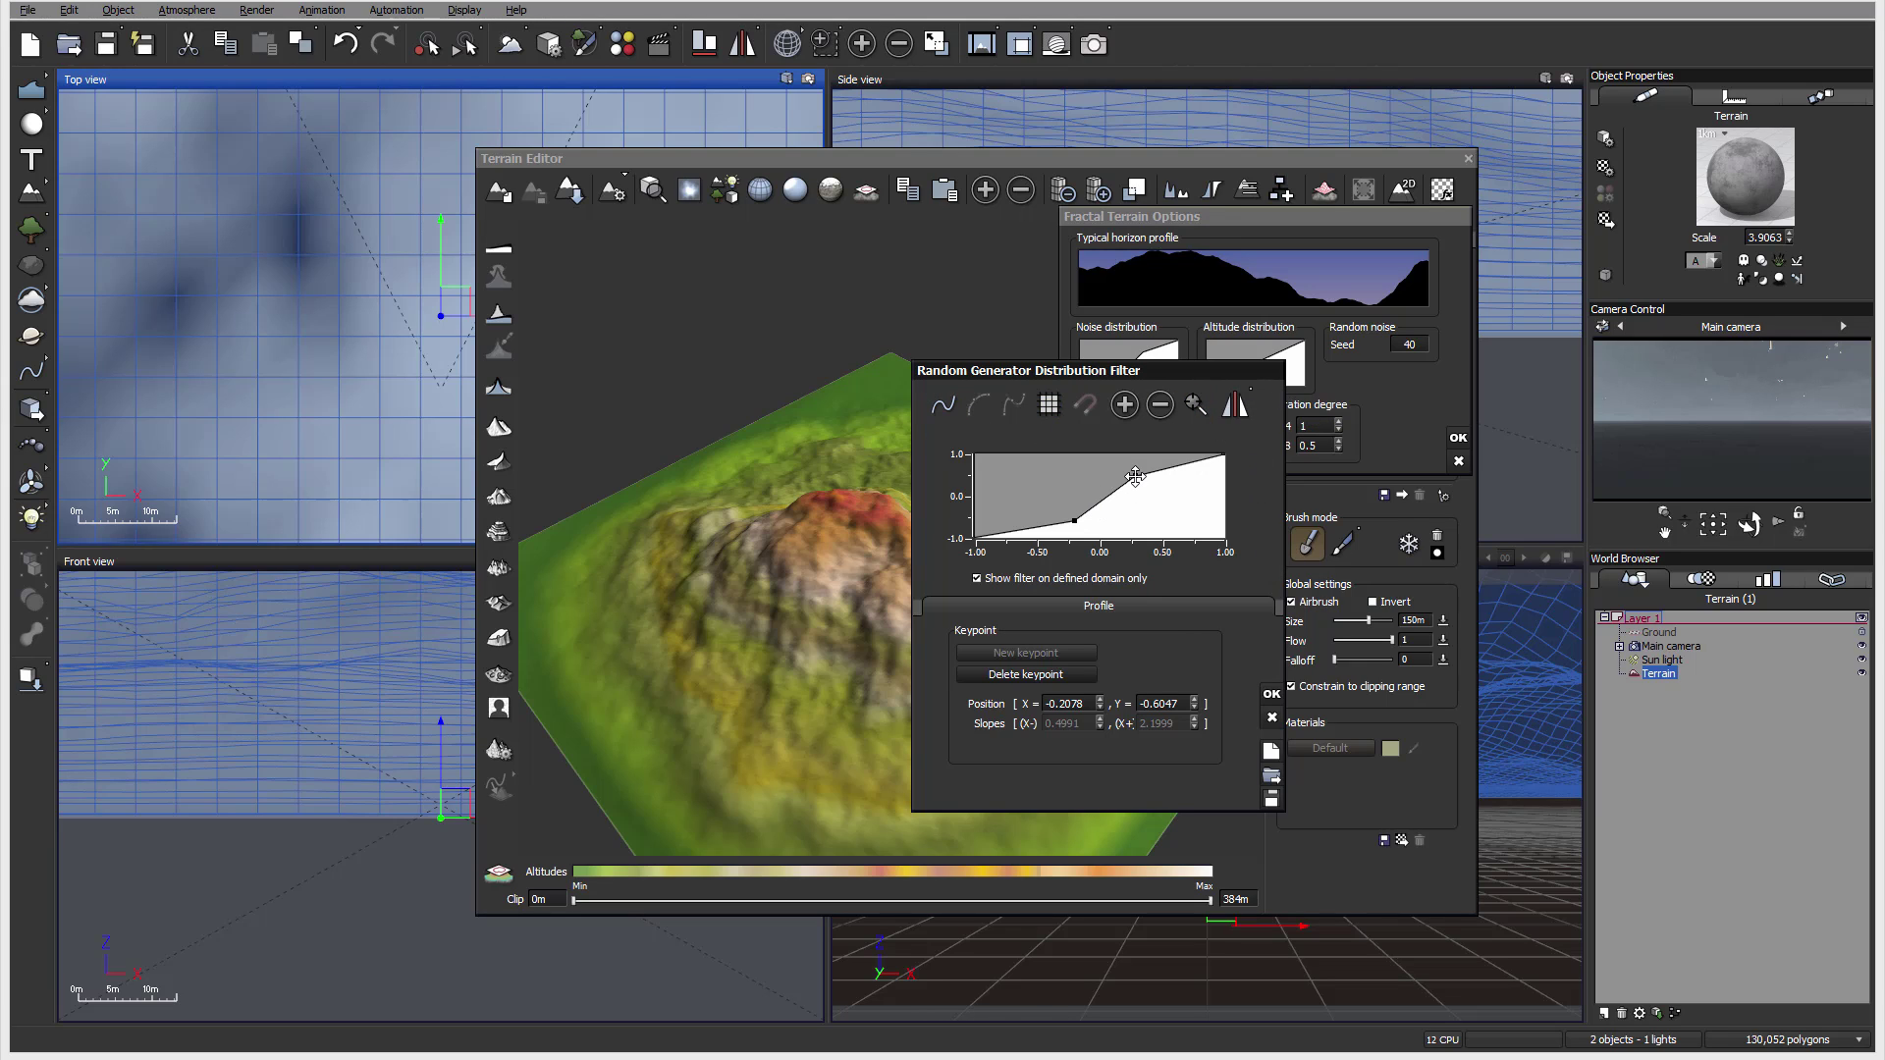
left_click_drag(1136, 475, 1178, 460)
left_click_drag(1072, 528, 1158, 528)
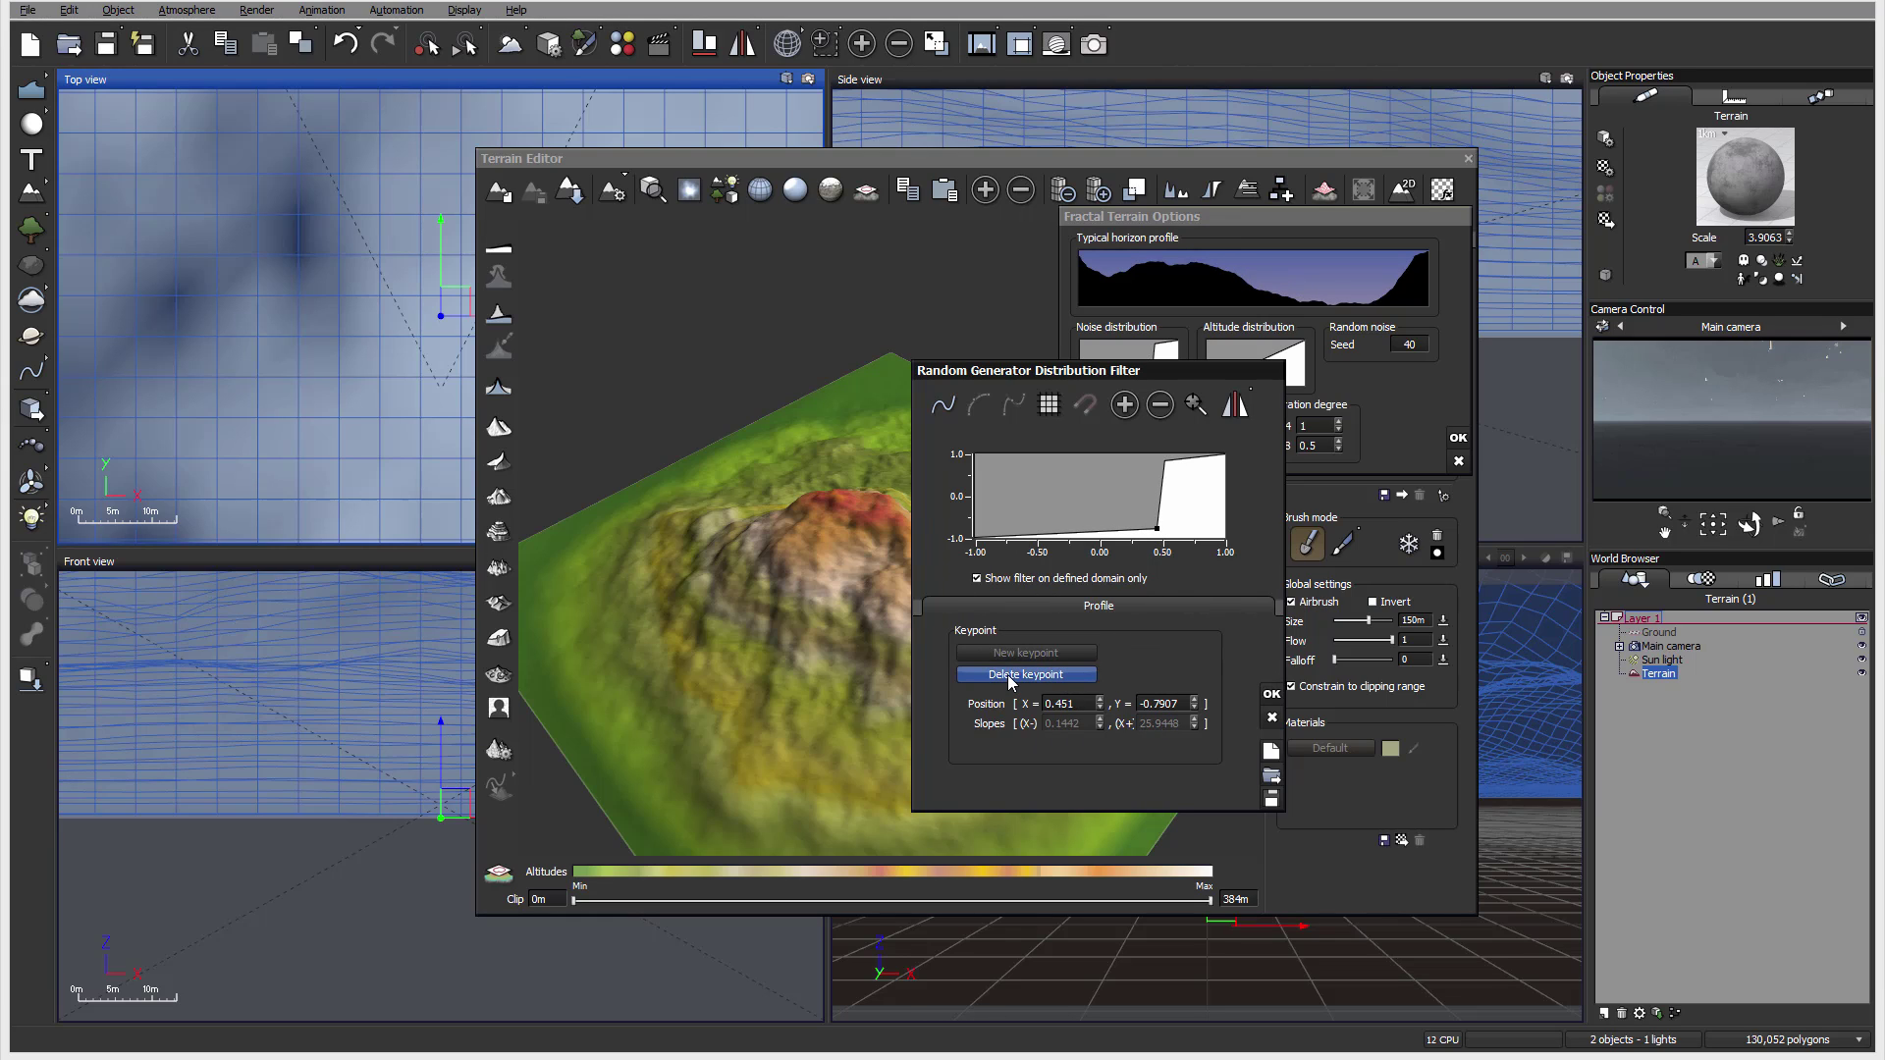
Add and remove a keypoint on the steep segment, then apply the noise filter.
left_click(1160, 488)
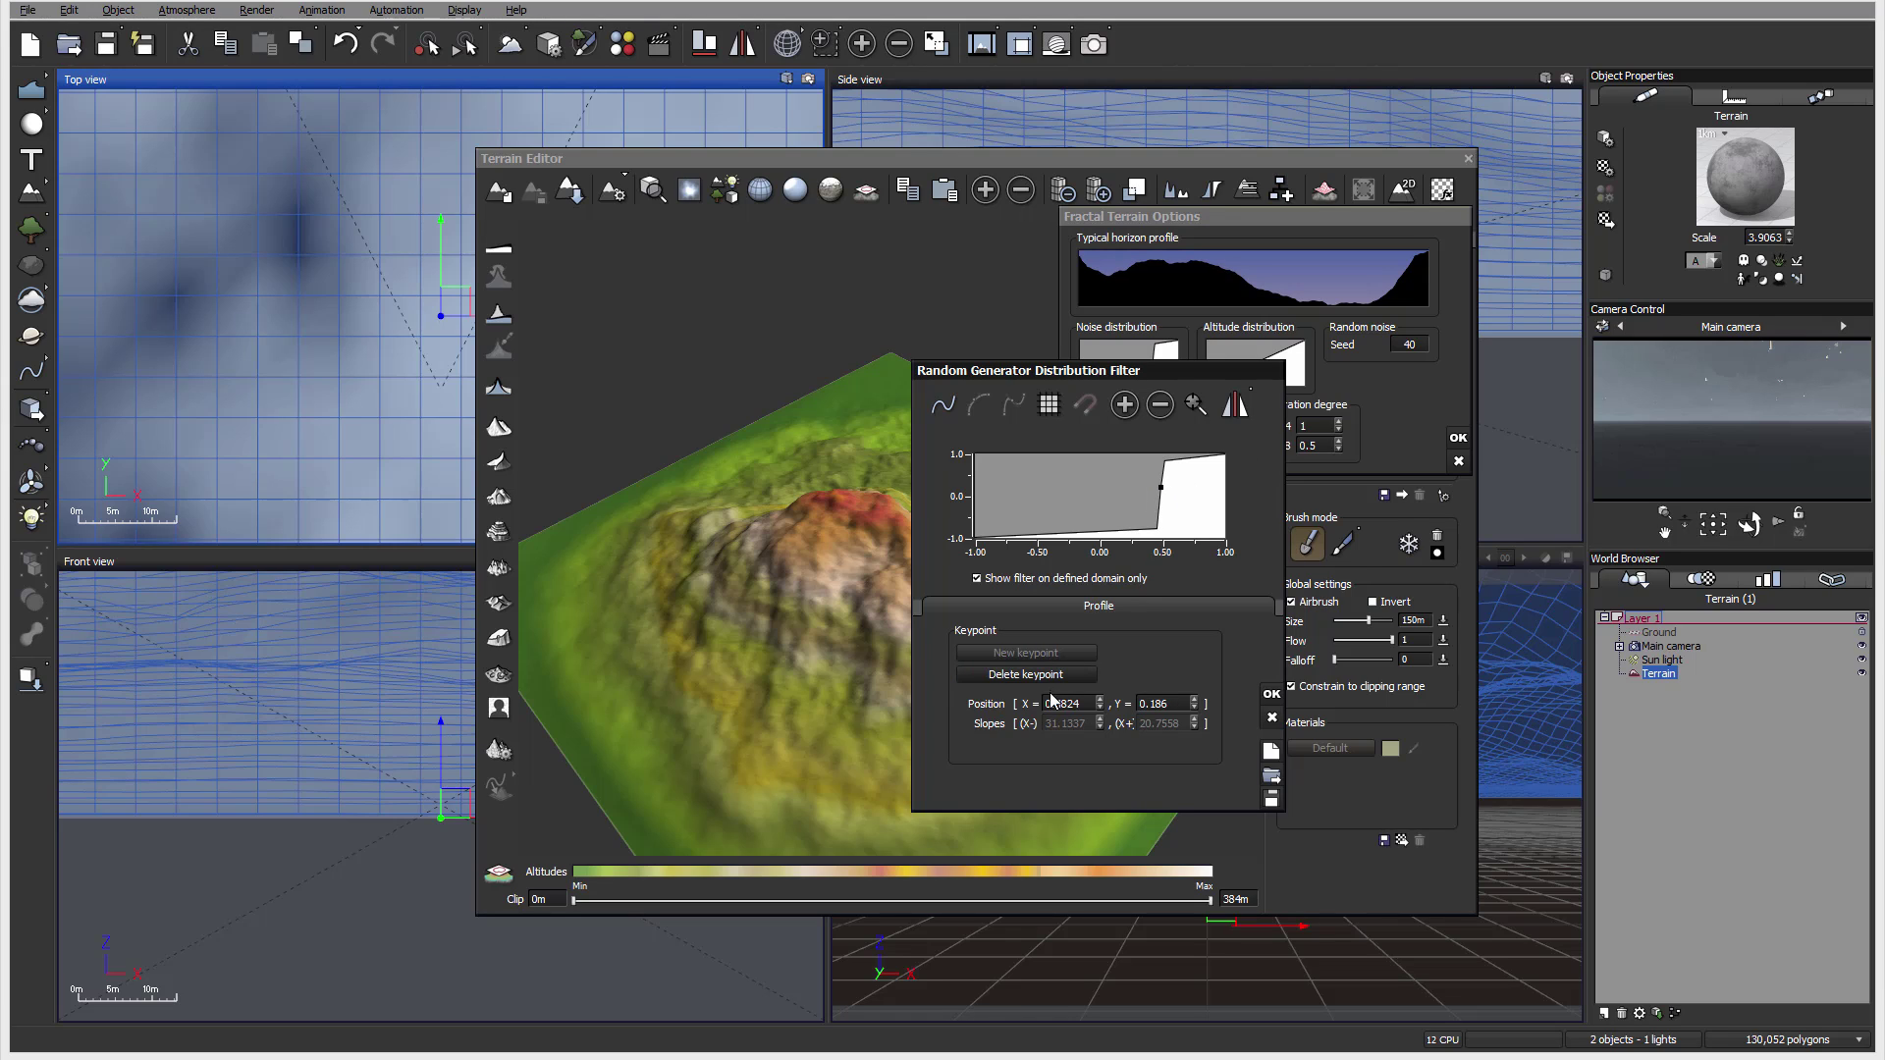
left_click(1025, 674)
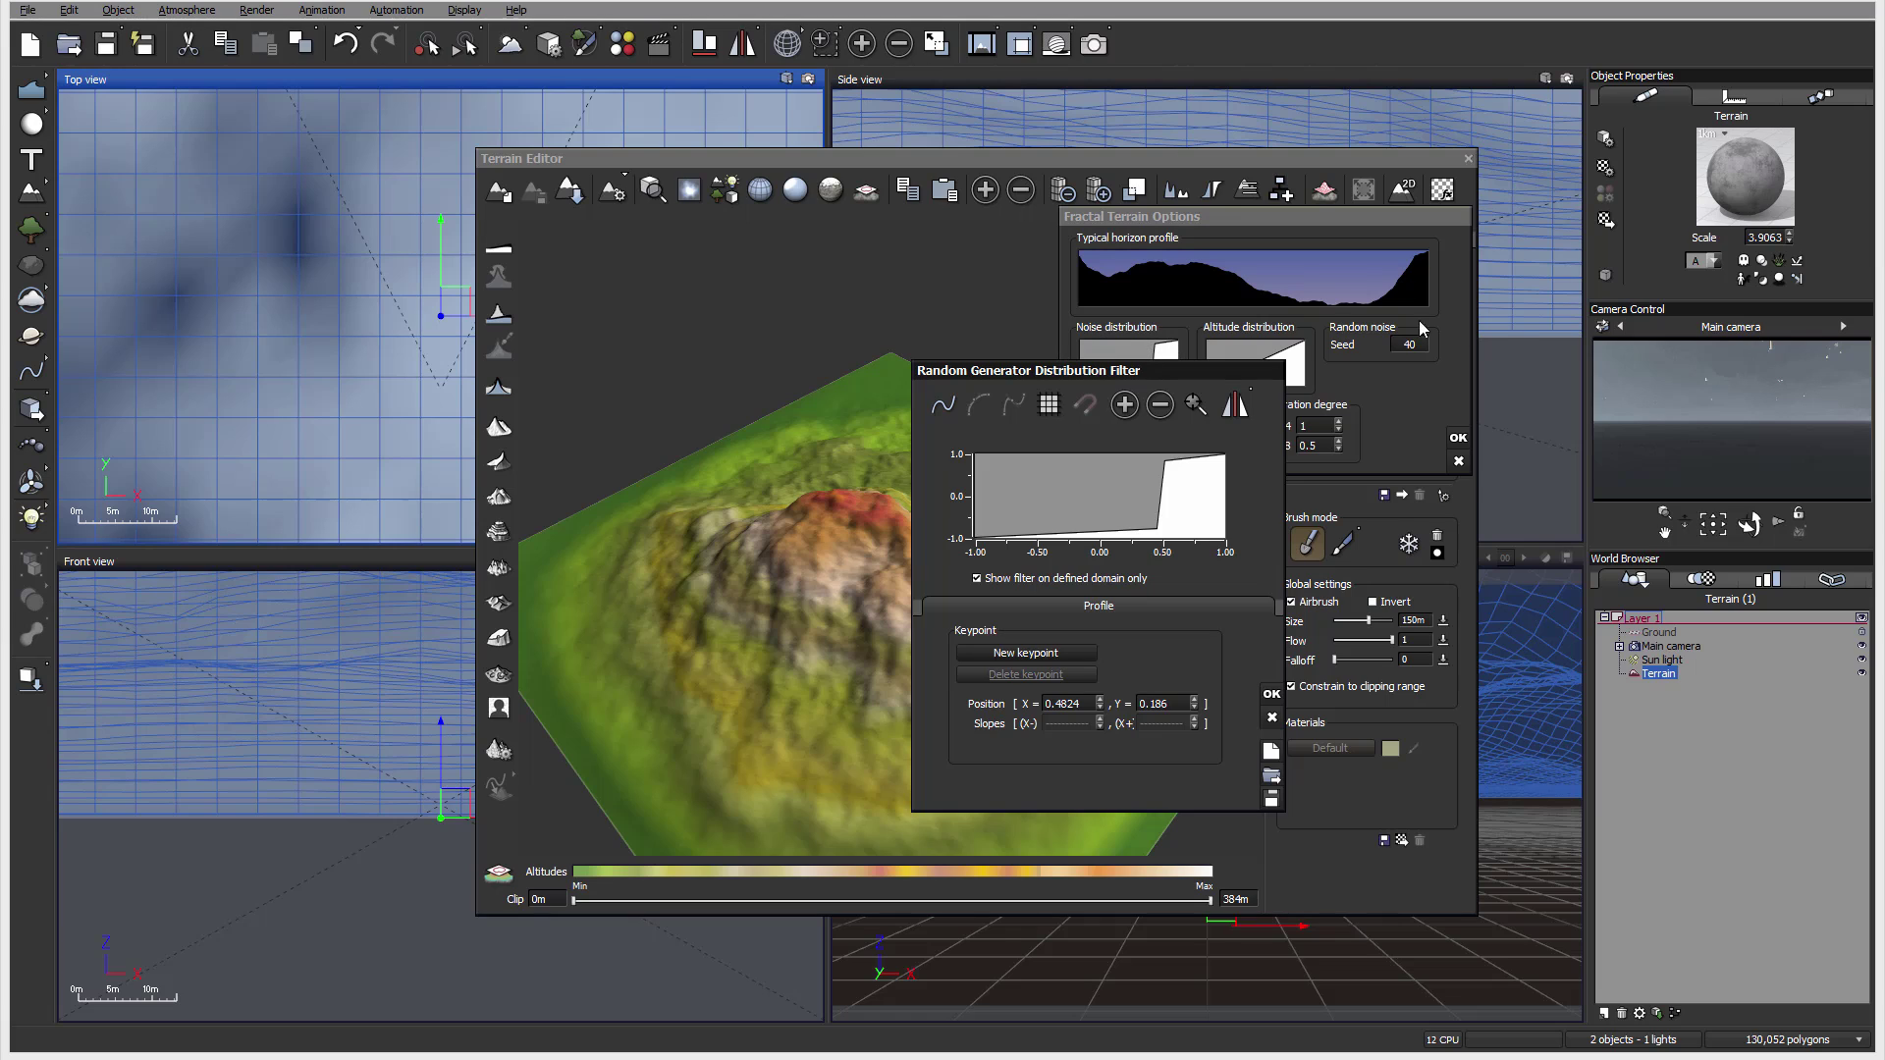
left_click(1272, 698)
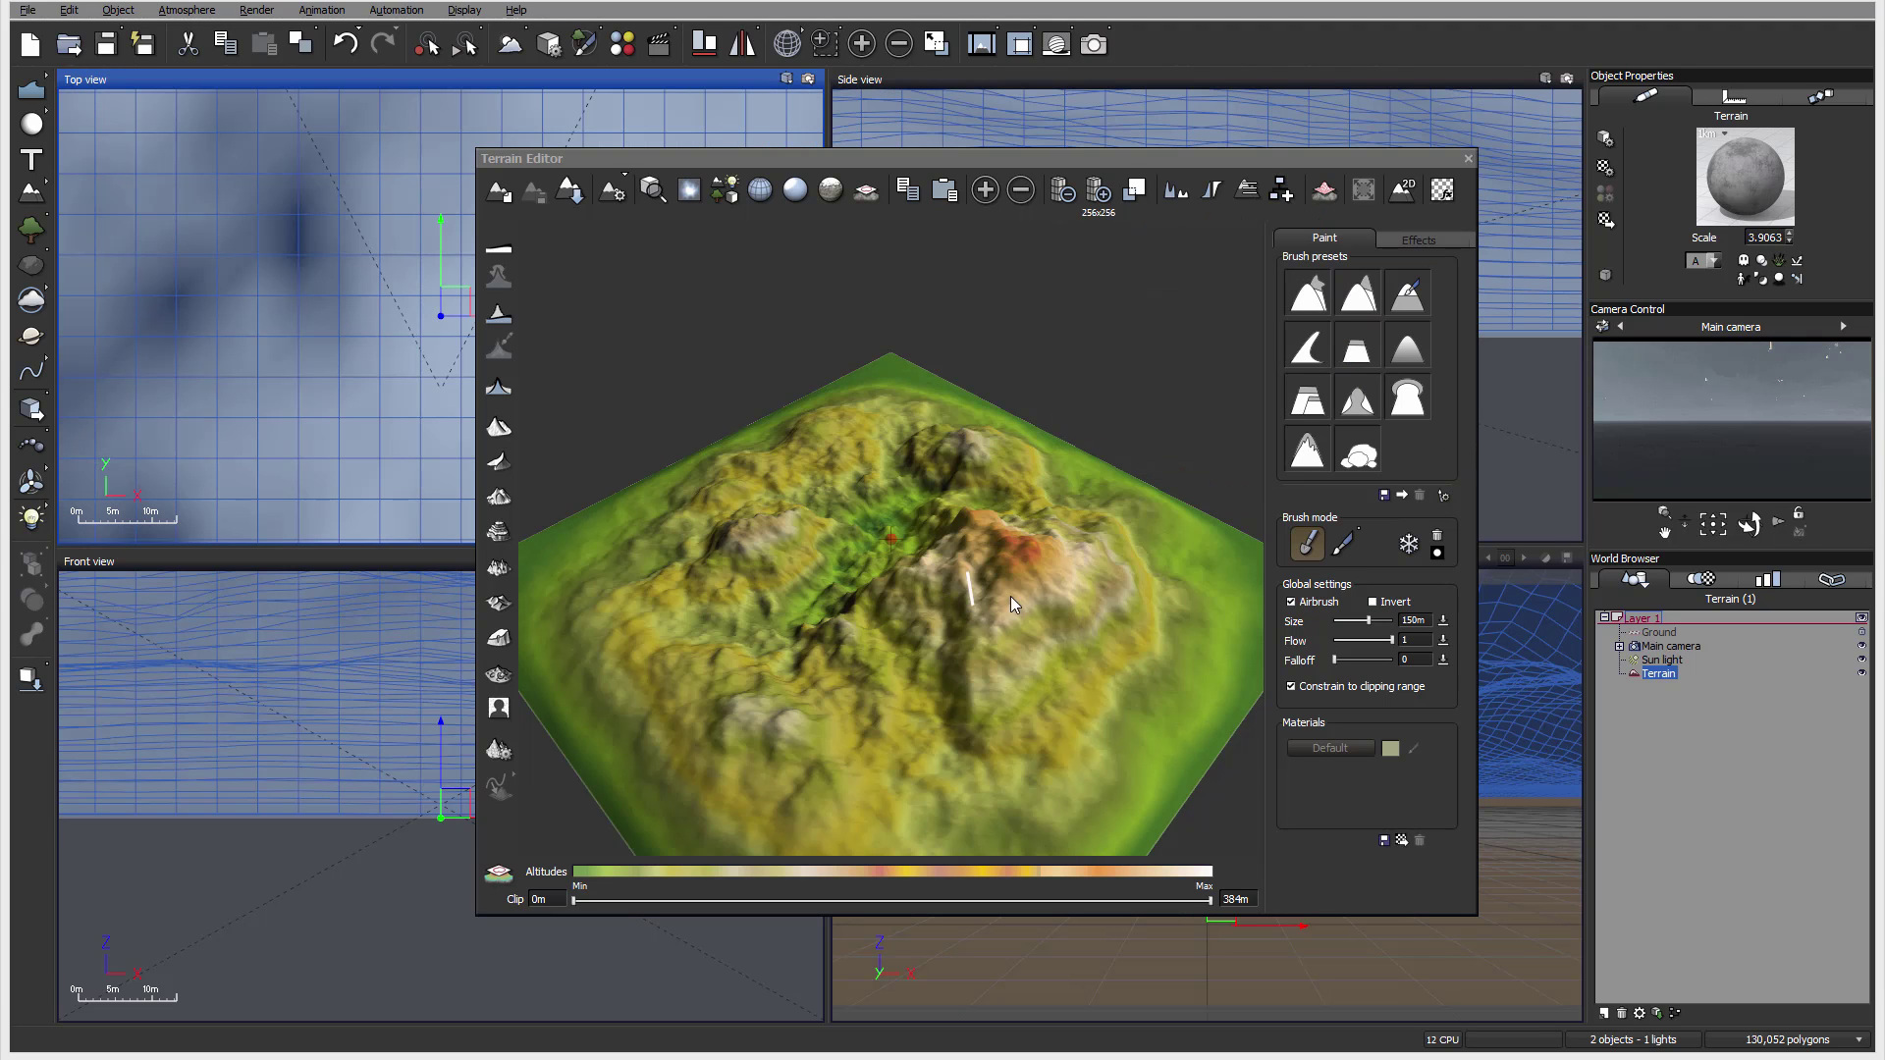
Regenerate the terrain with the stepped noise filter, inspect it, and return to Seed 7927 options.
mouse_move(1027, 593)
right_mouse_down()
mouse_move(1115, 620)
mouse_move(1046, 539)
mouse_move(937, 607)
right_mouse_up()
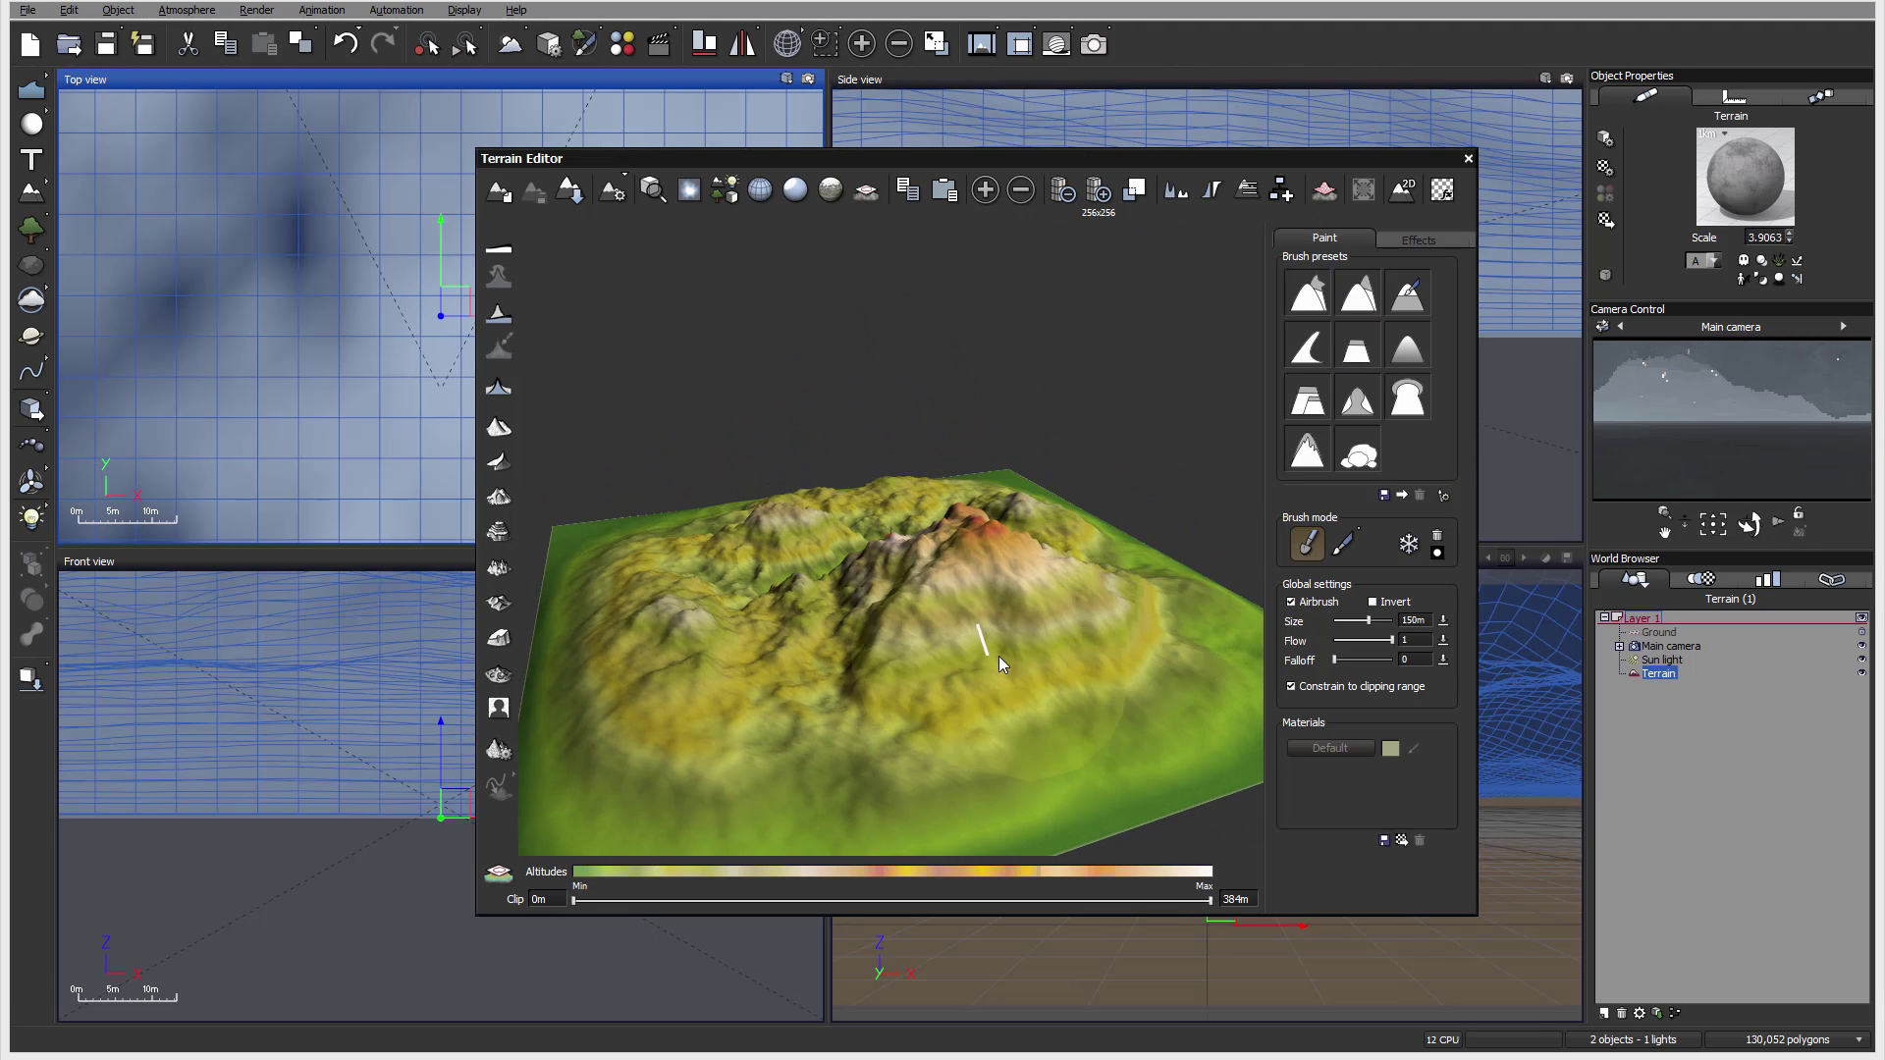
right_click_drag(1047, 645, 991, 712)
right_click_drag(1021, 624, 932, 599)
left_click(499, 746)
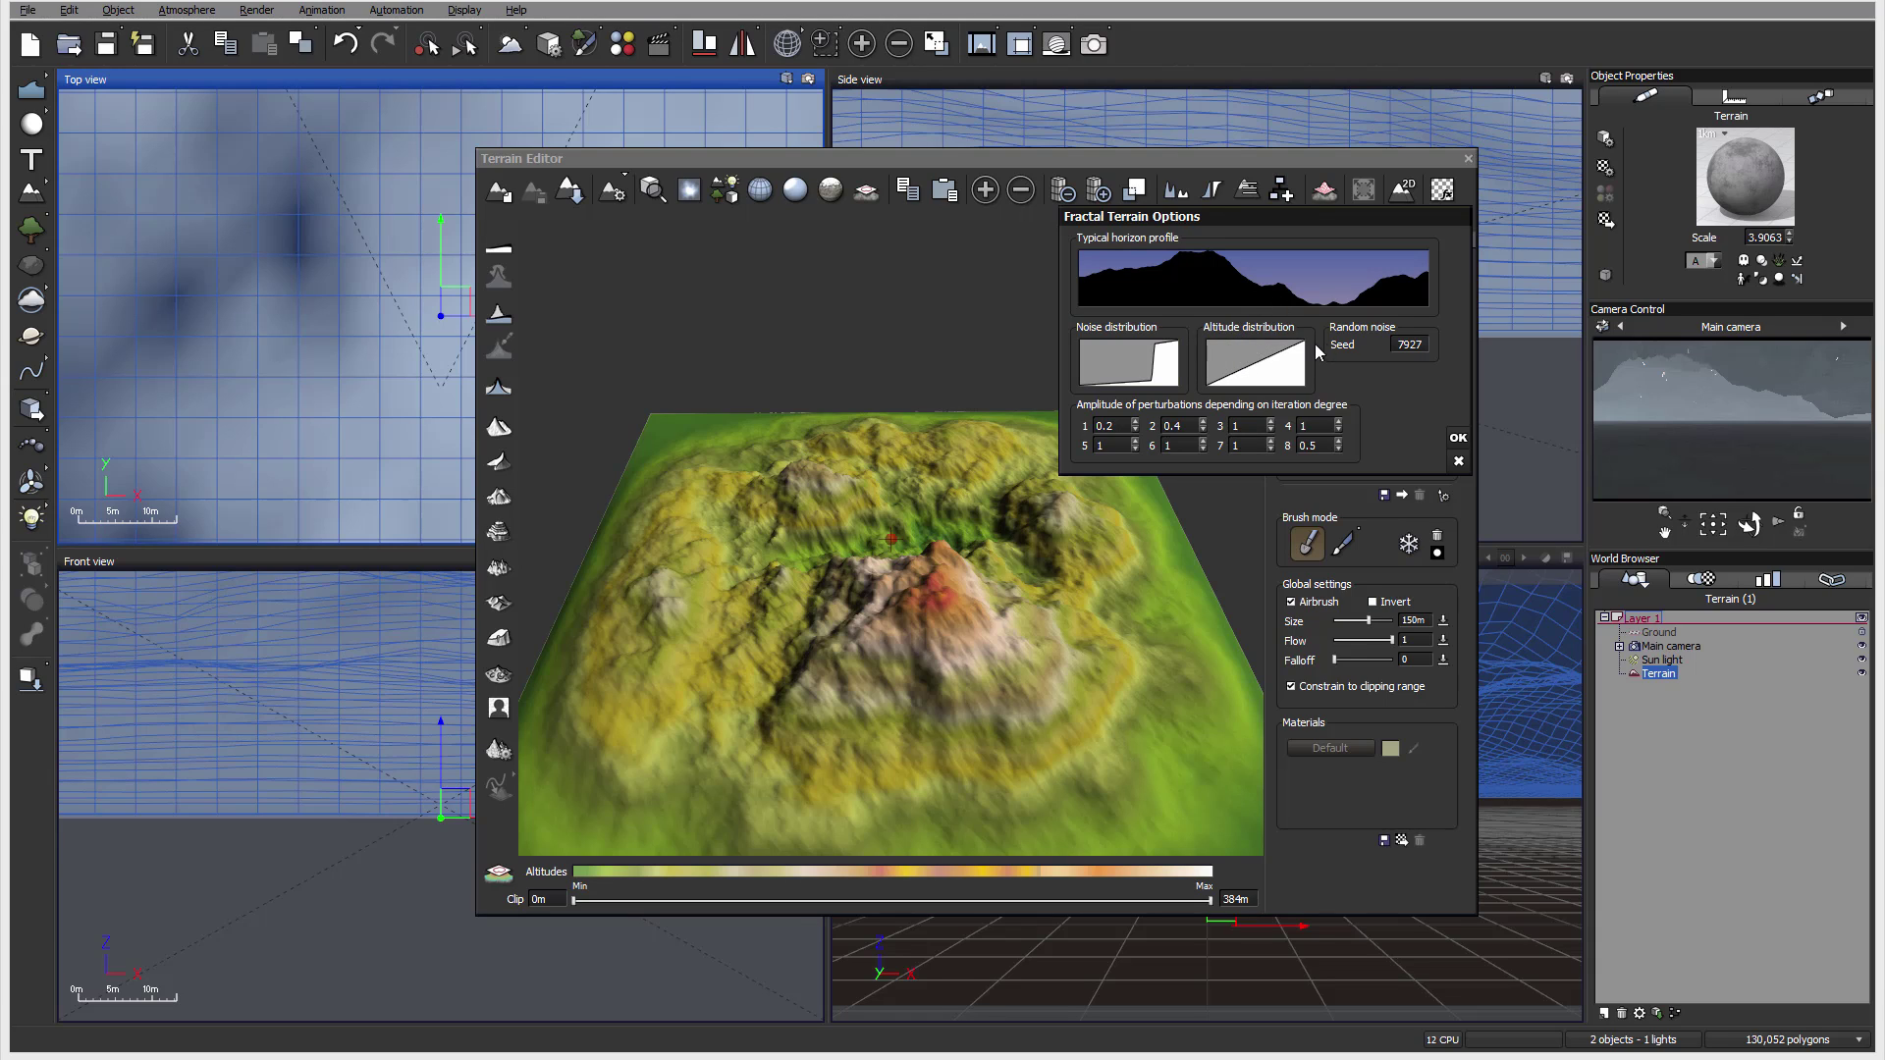
Shape the Altitude distribution curve flat with a steep rise at X 0.8118 and apply.
right_click(1265, 362)
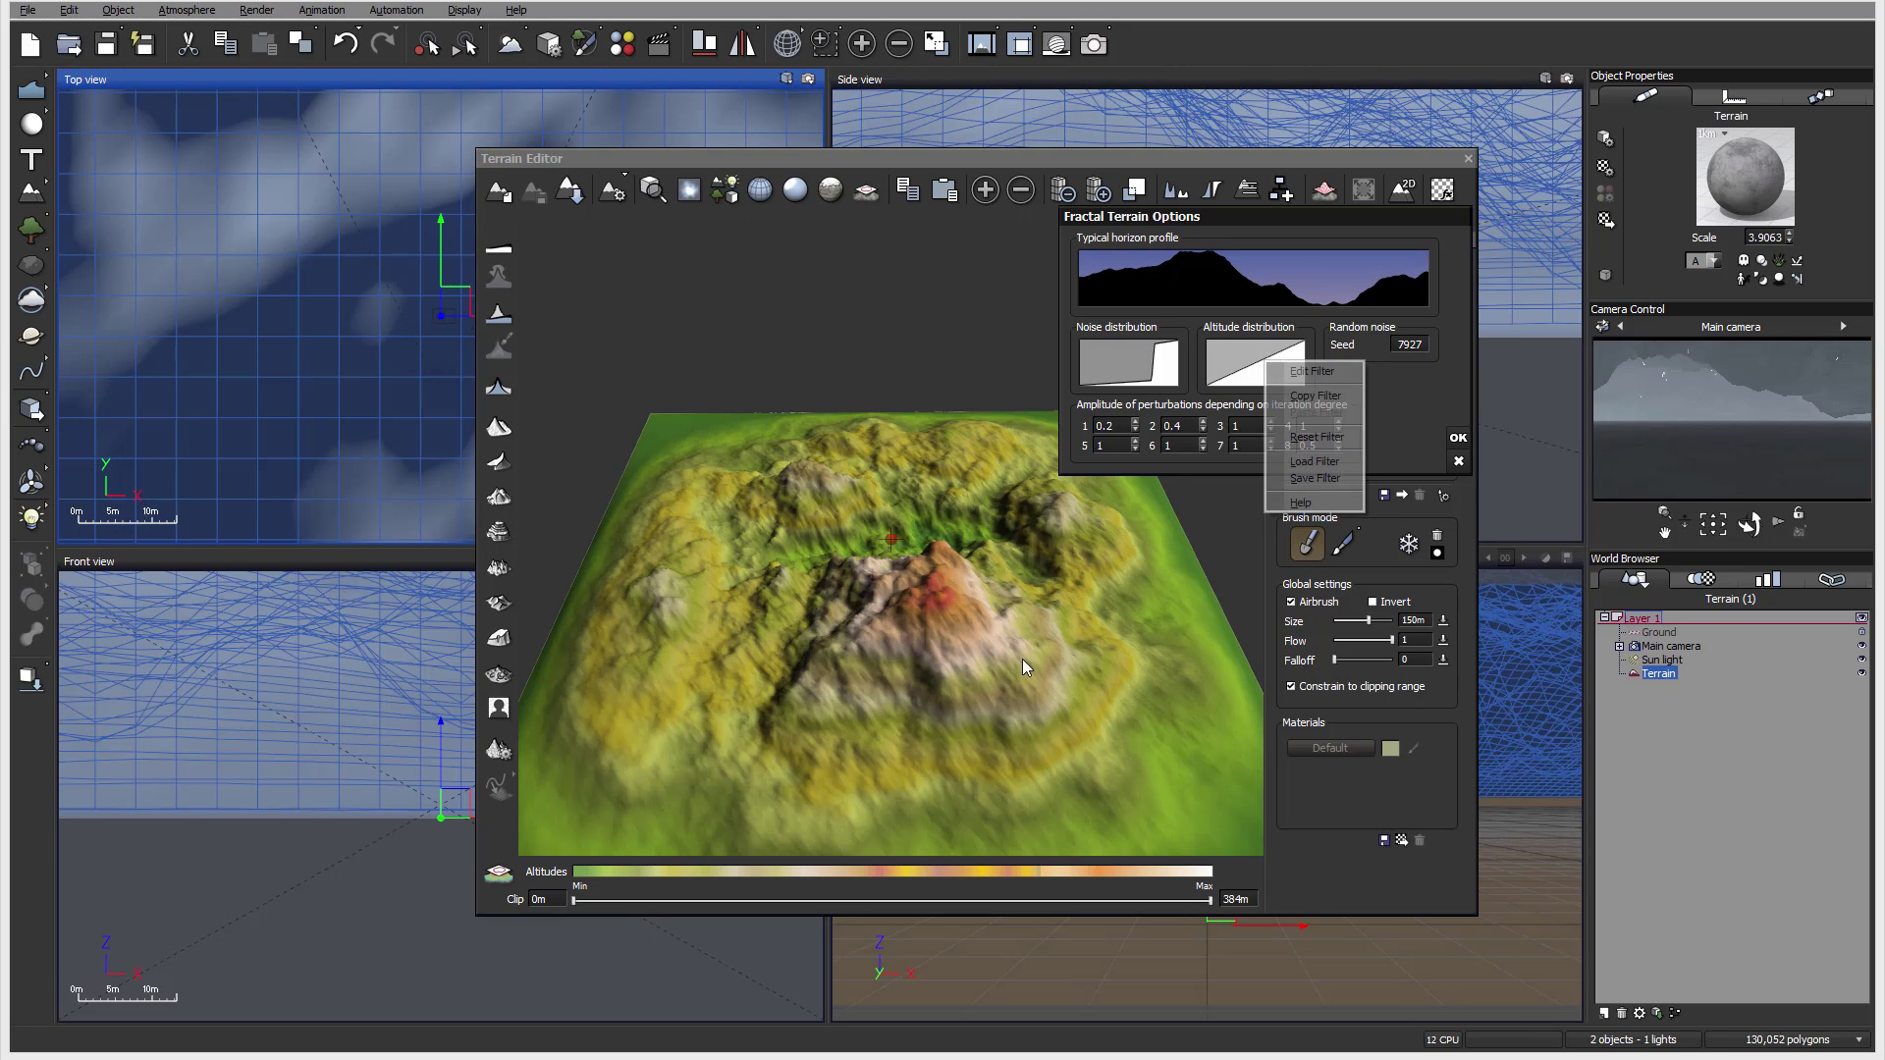
left_click(1312, 372)
left_click_drag(1040, 515, 1034, 522)
left_click(1155, 478)
left_click_drag(1155, 493, 1202, 522)
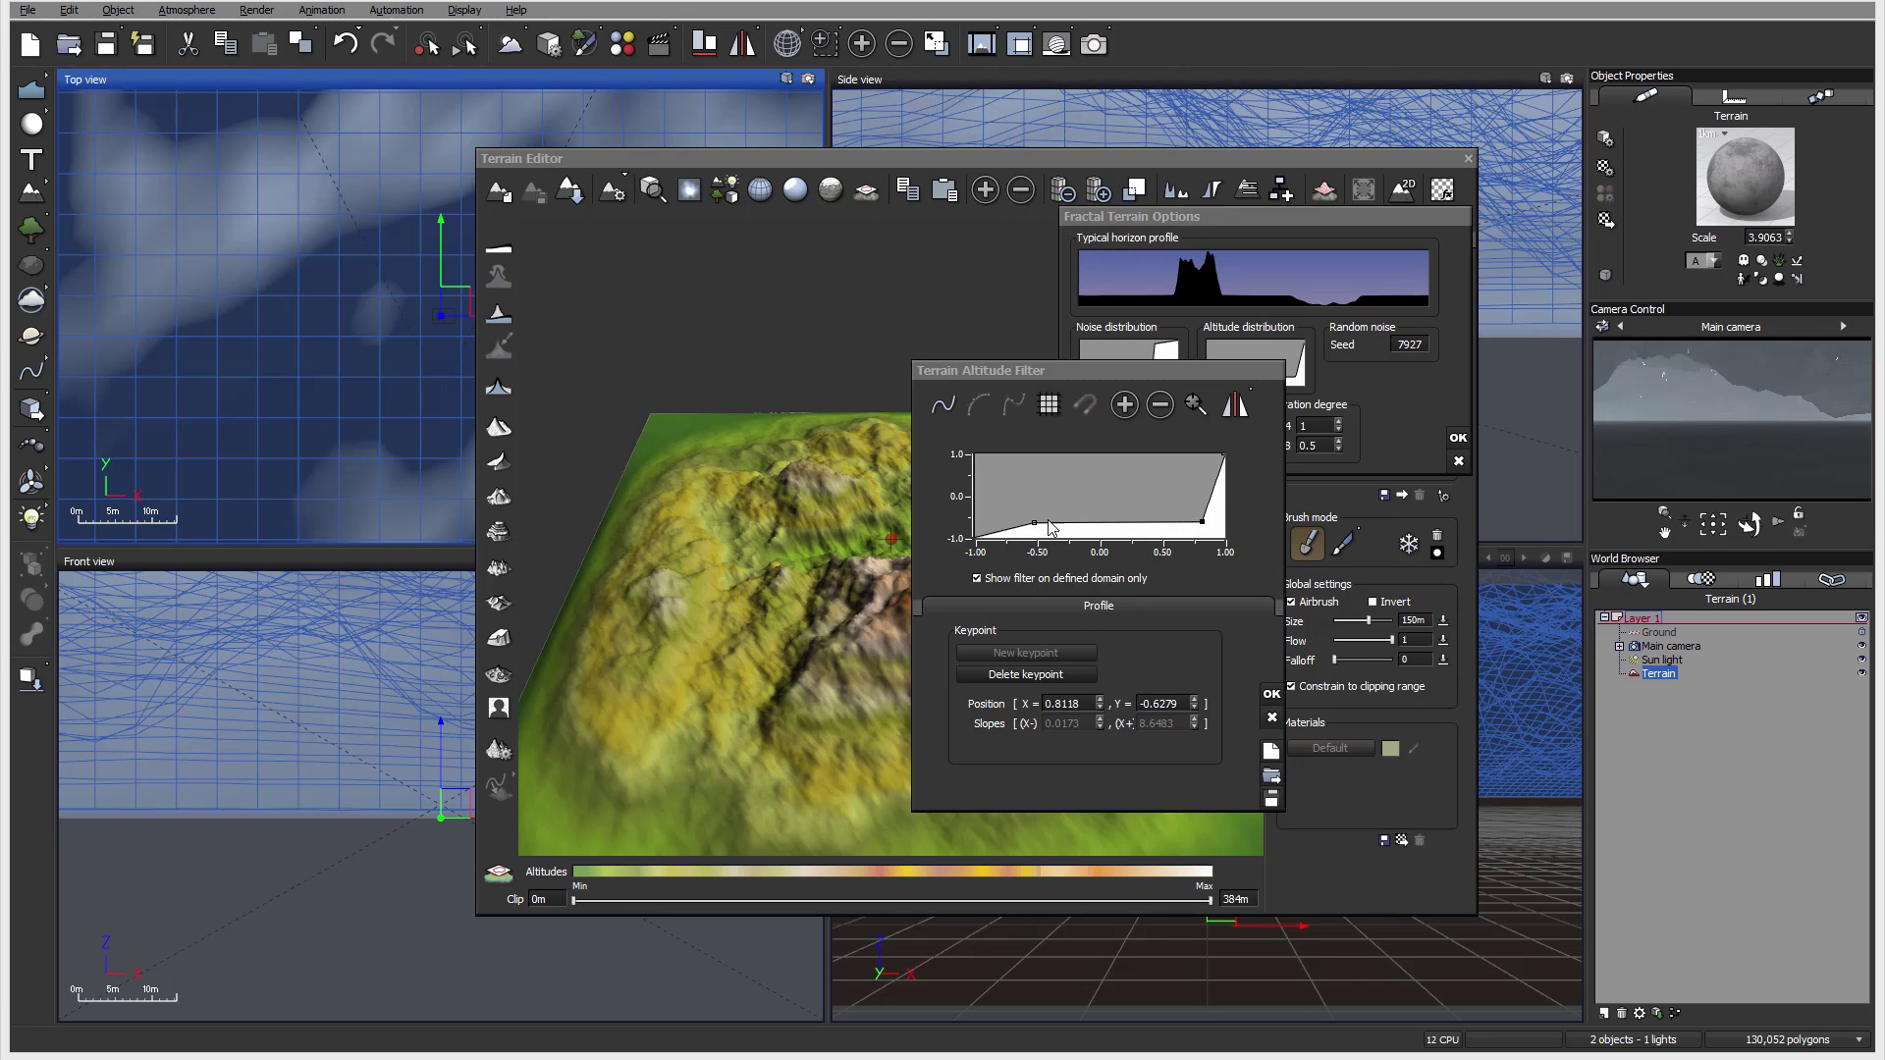
left_click(1276, 693)
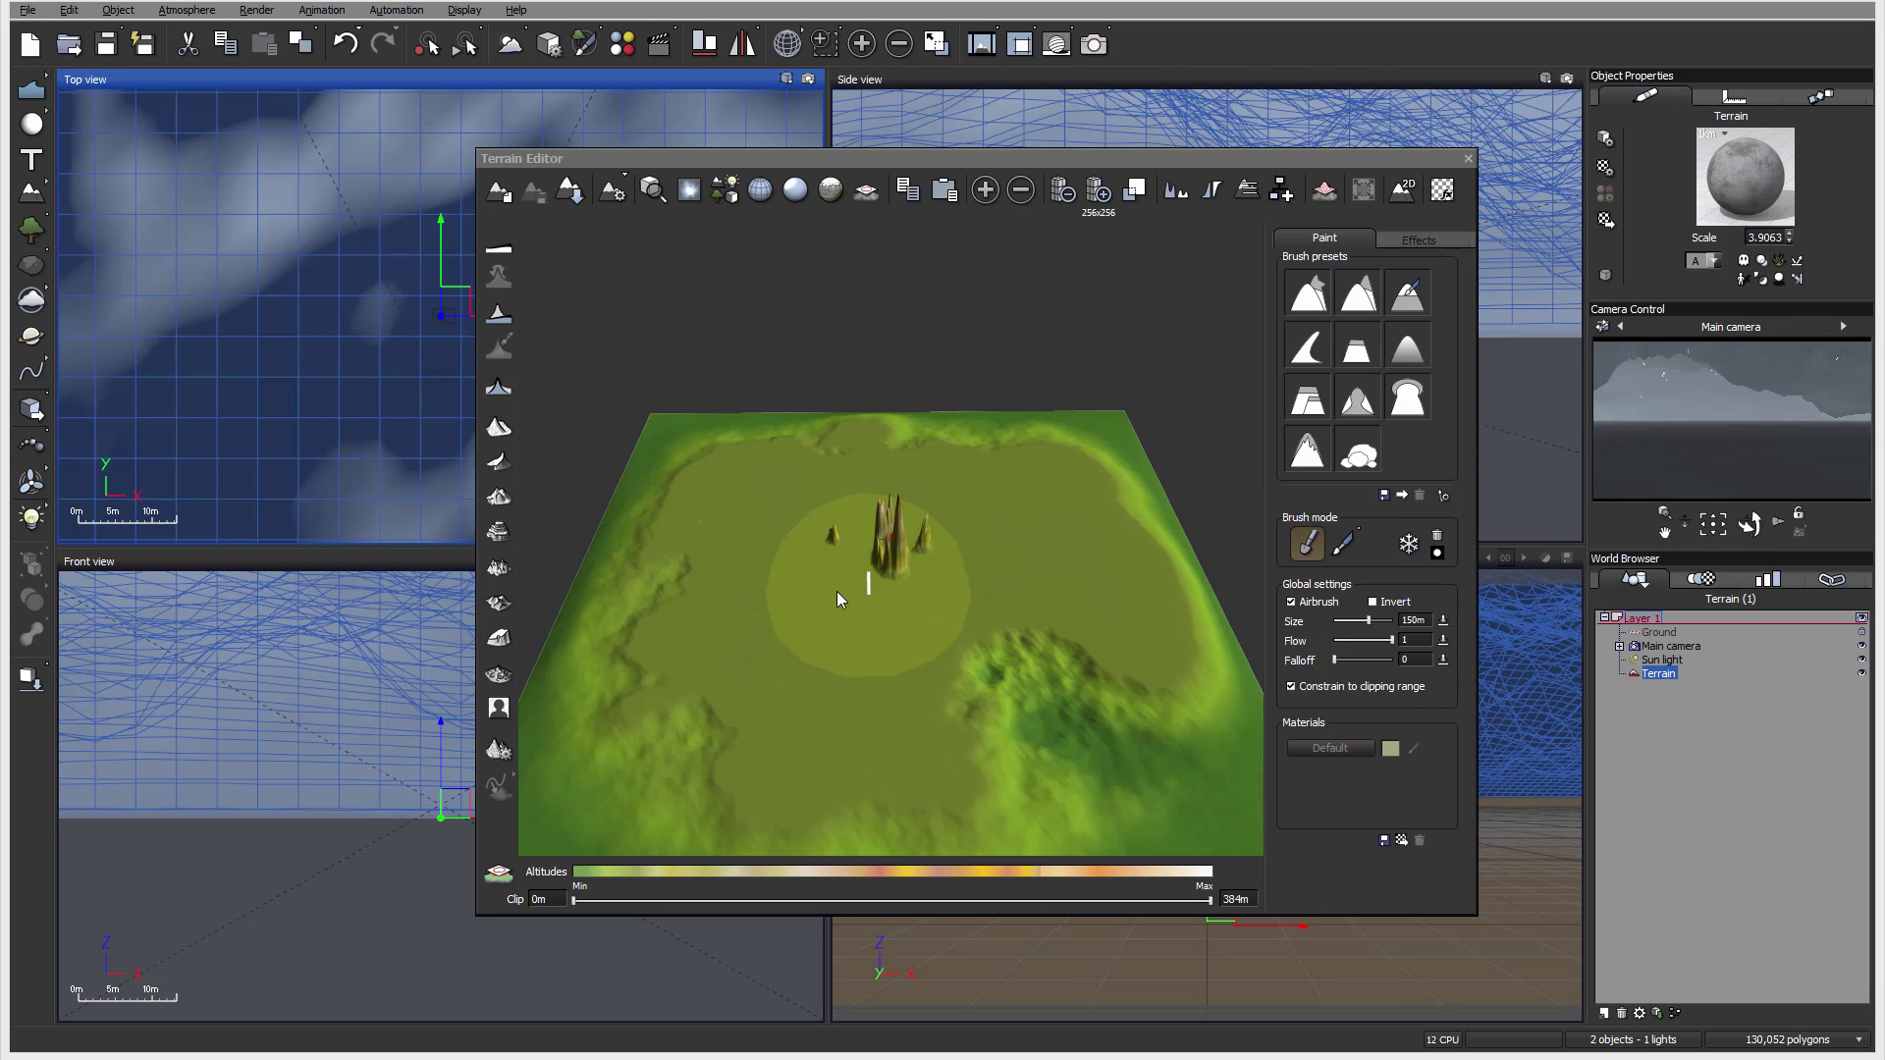
Orbit the terrain preview to inspect it from several angles.
mouse_move(836, 591)
right_mouse_down()
mouse_move(916, 587)
mouse_move(981, 483)
mouse_move(1060, 576)
right_mouse_up()
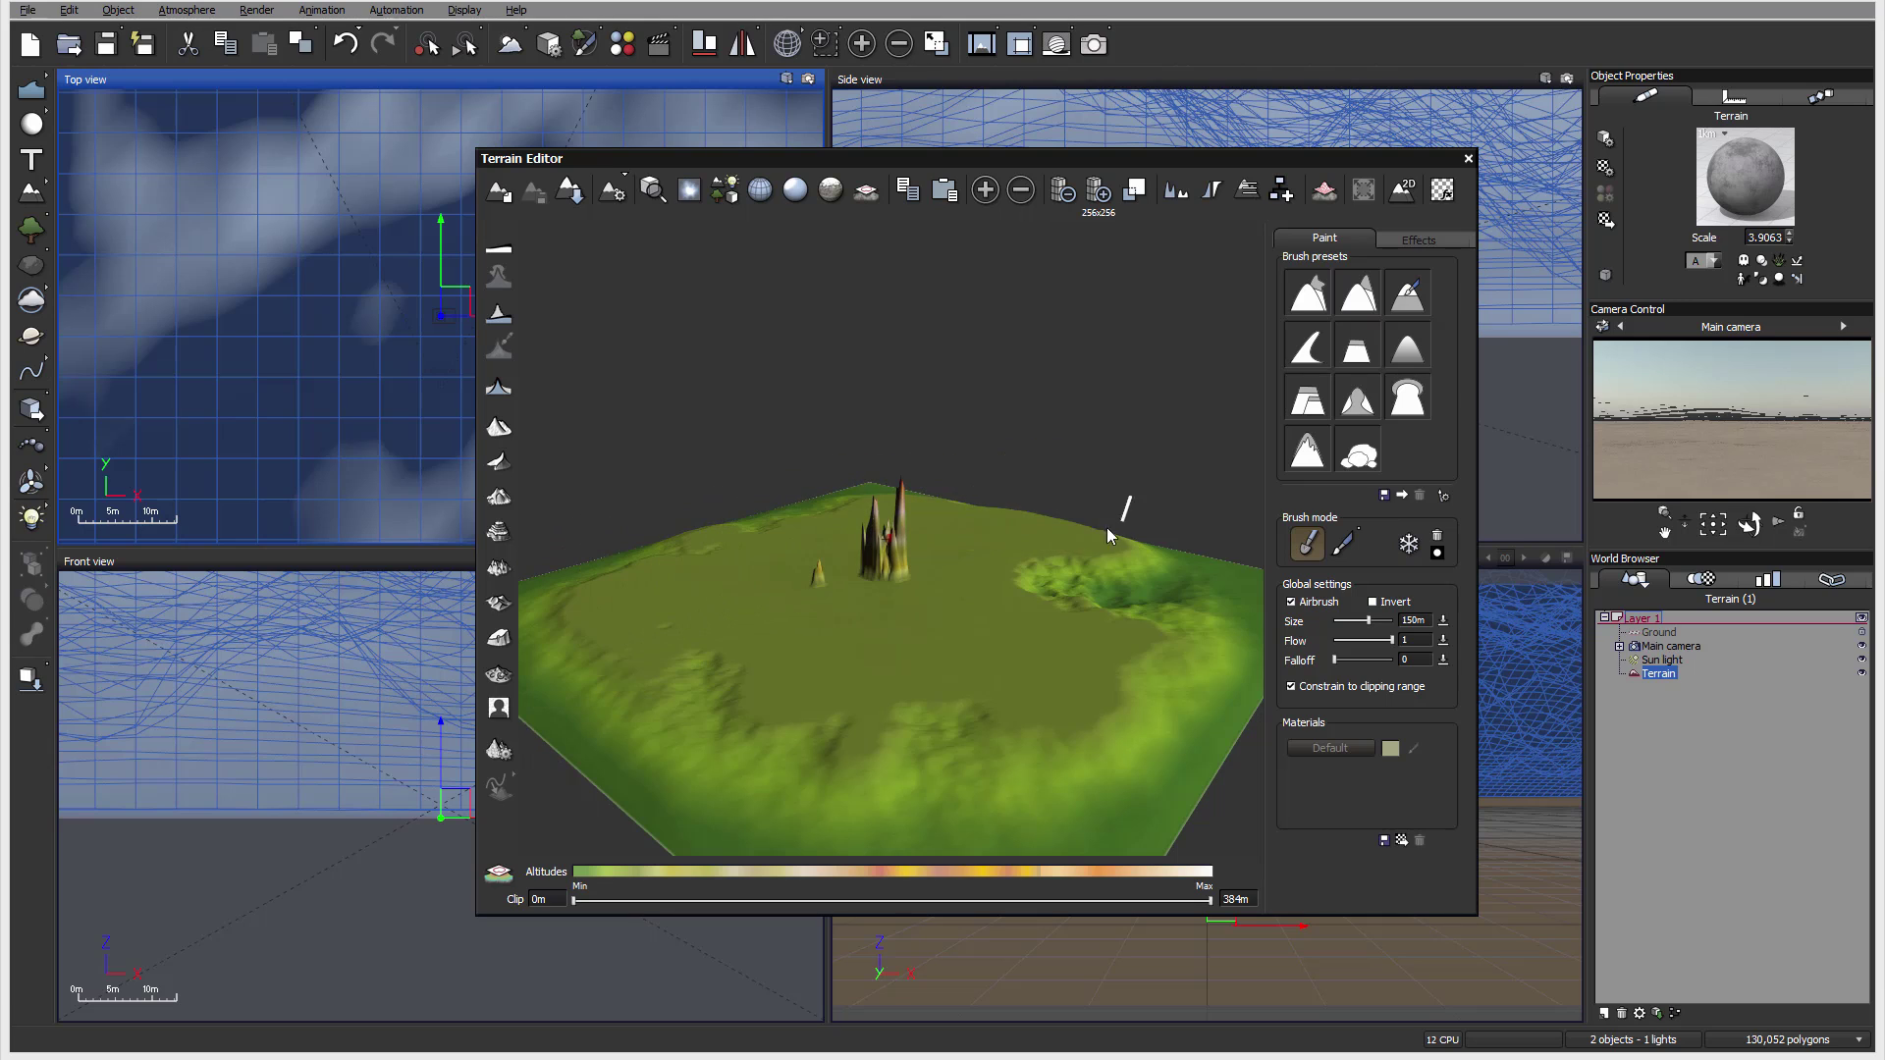
mouse_move(1007, 658)
right_mouse_down()
mouse_move(1039, 652)
mouse_move(1054, 585)
right_mouse_up()
mouse_move(803, 589)
right_mouse_down()
mouse_move(851, 705)
mouse_move(852, 621)
right_mouse_up()
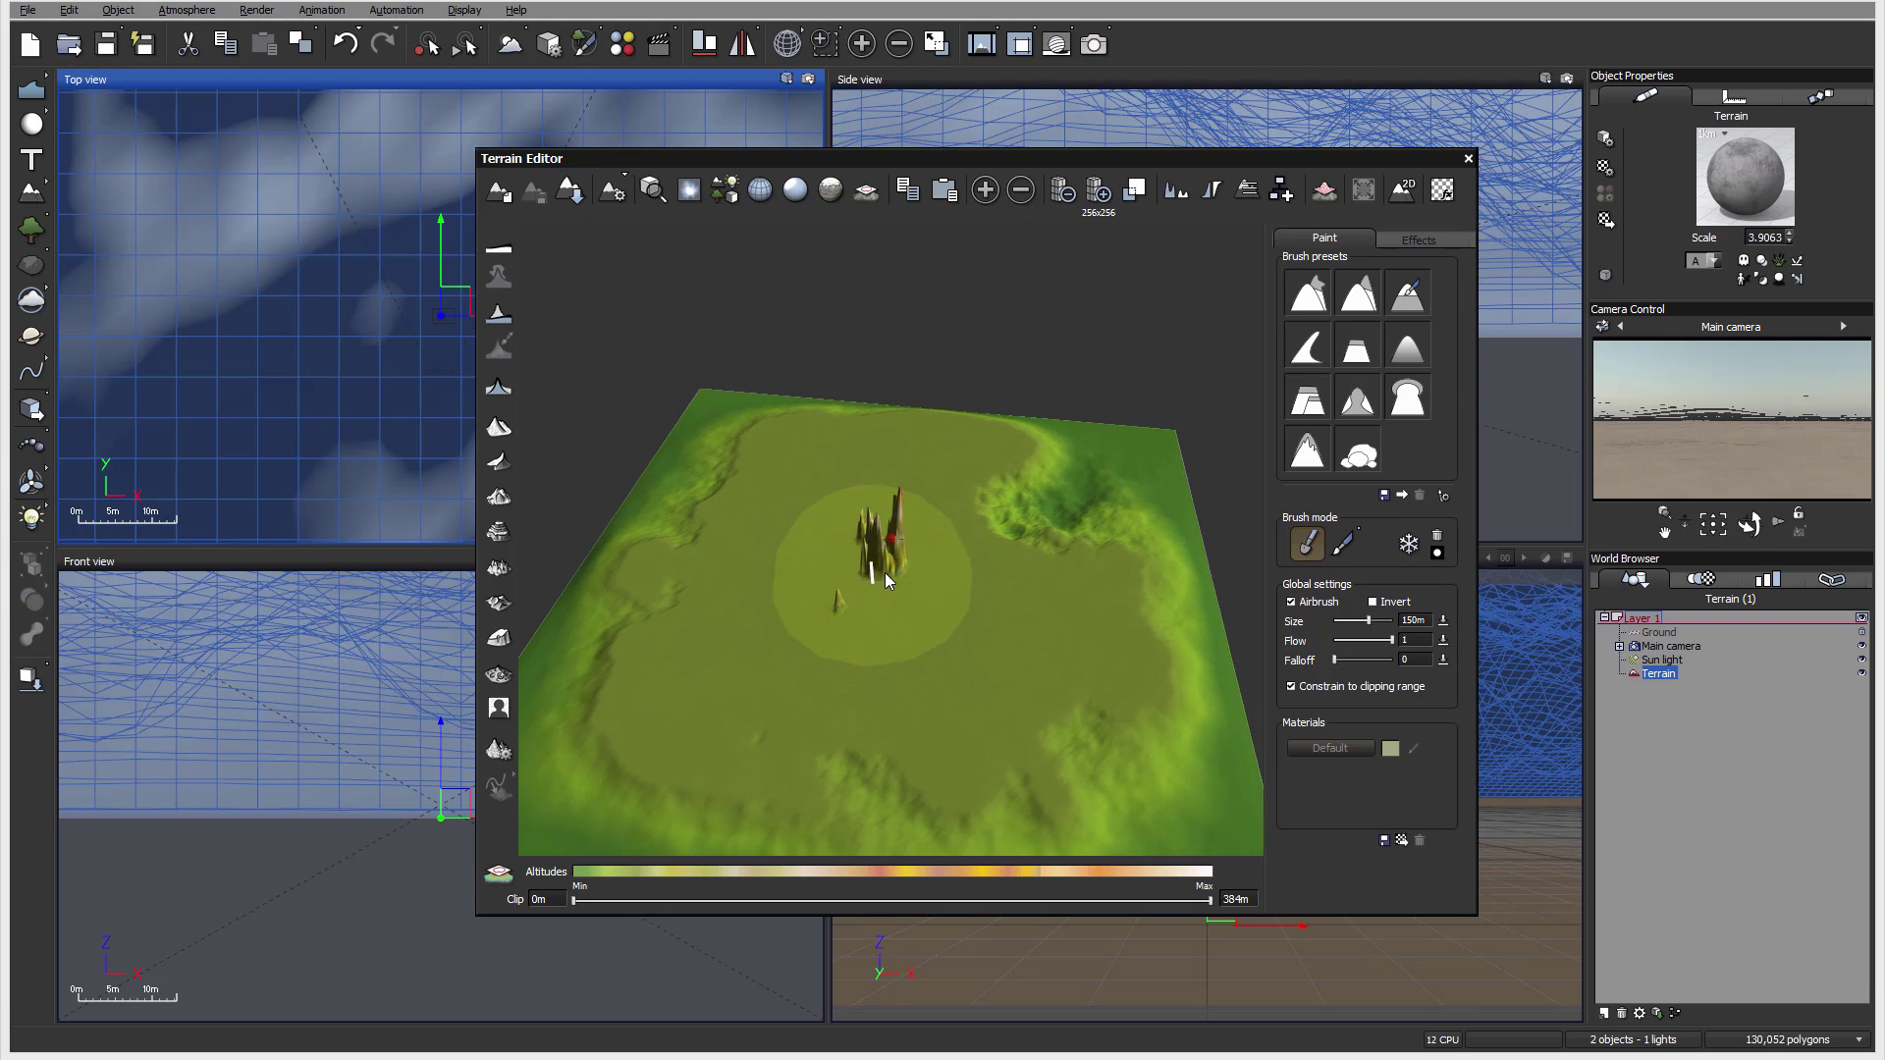
mouse_move(957, 539)
right_mouse_down()
mouse_move(817, 520)
mouse_move(778, 464)
mouse_move(894, 477)
mouse_move(883, 491)
right_mouse_up()
Raise the terrain into a cliff-edged plateau, then erode it into a rugged mountain.
left_click(499, 749)
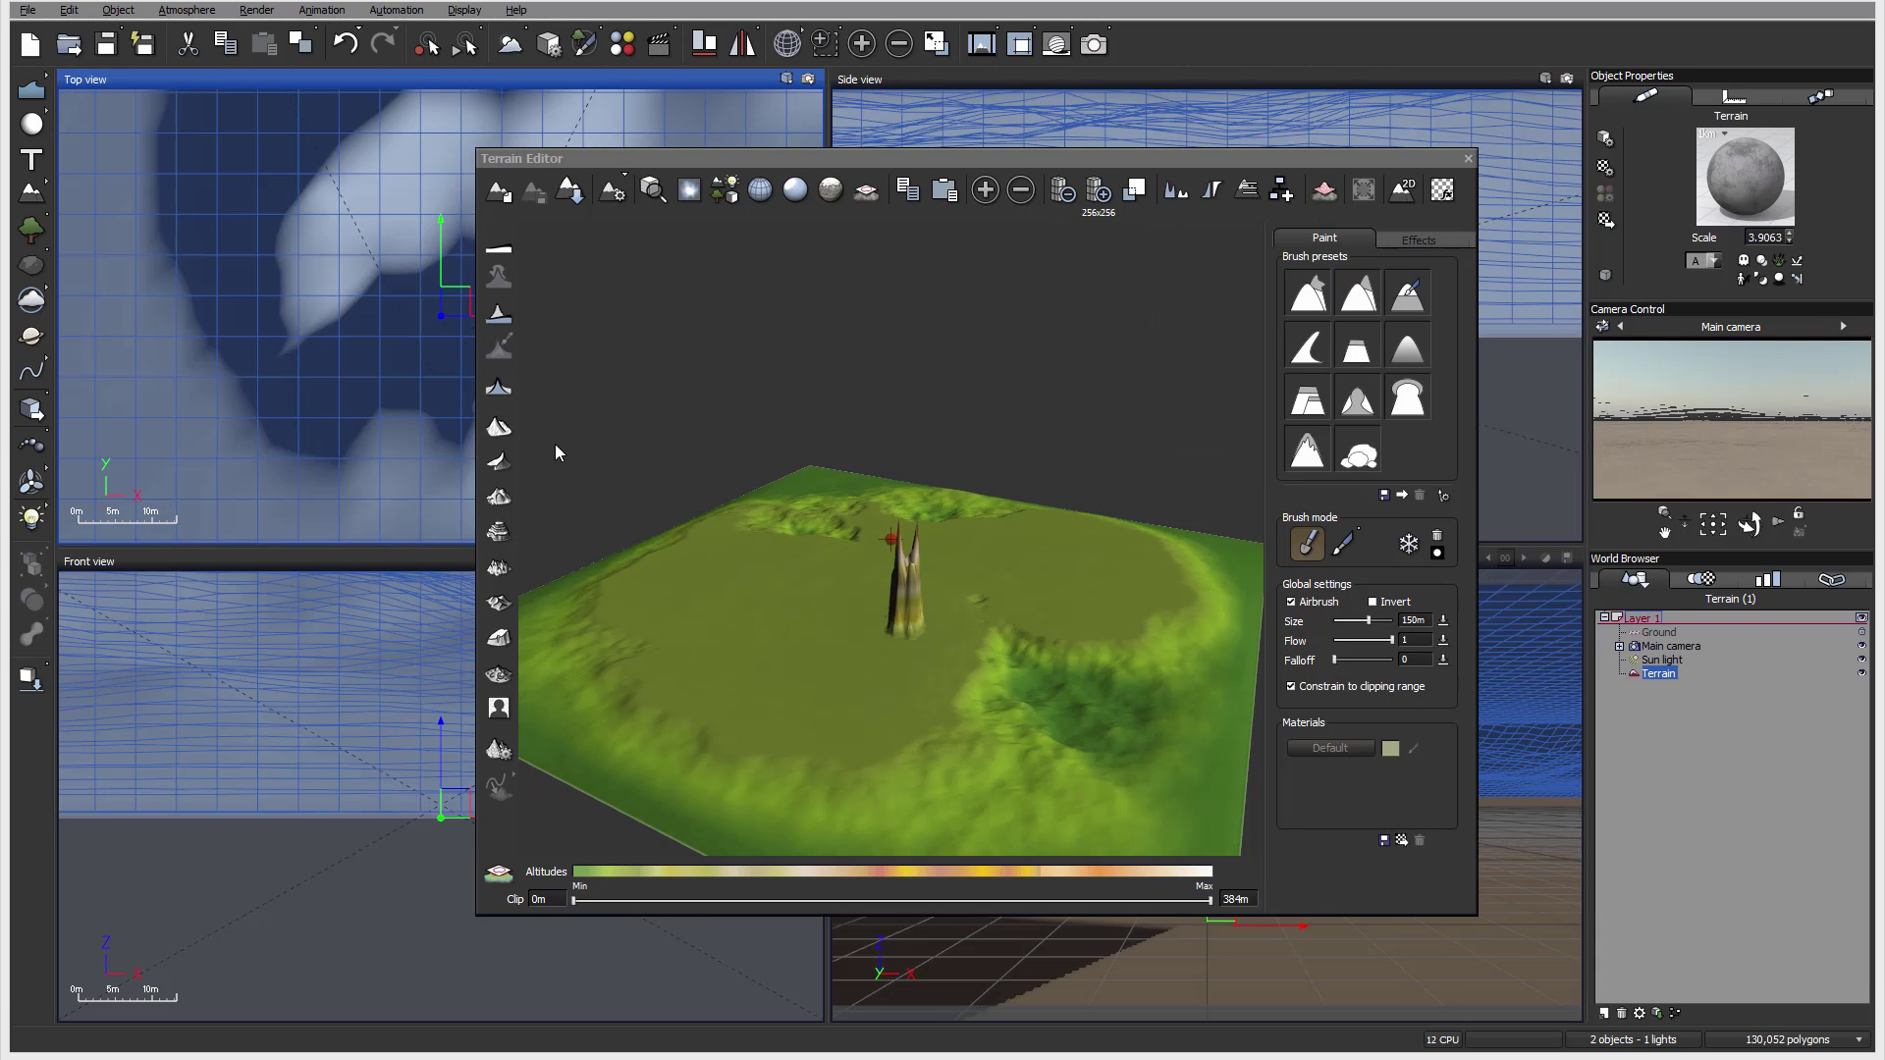
left_click(499, 530)
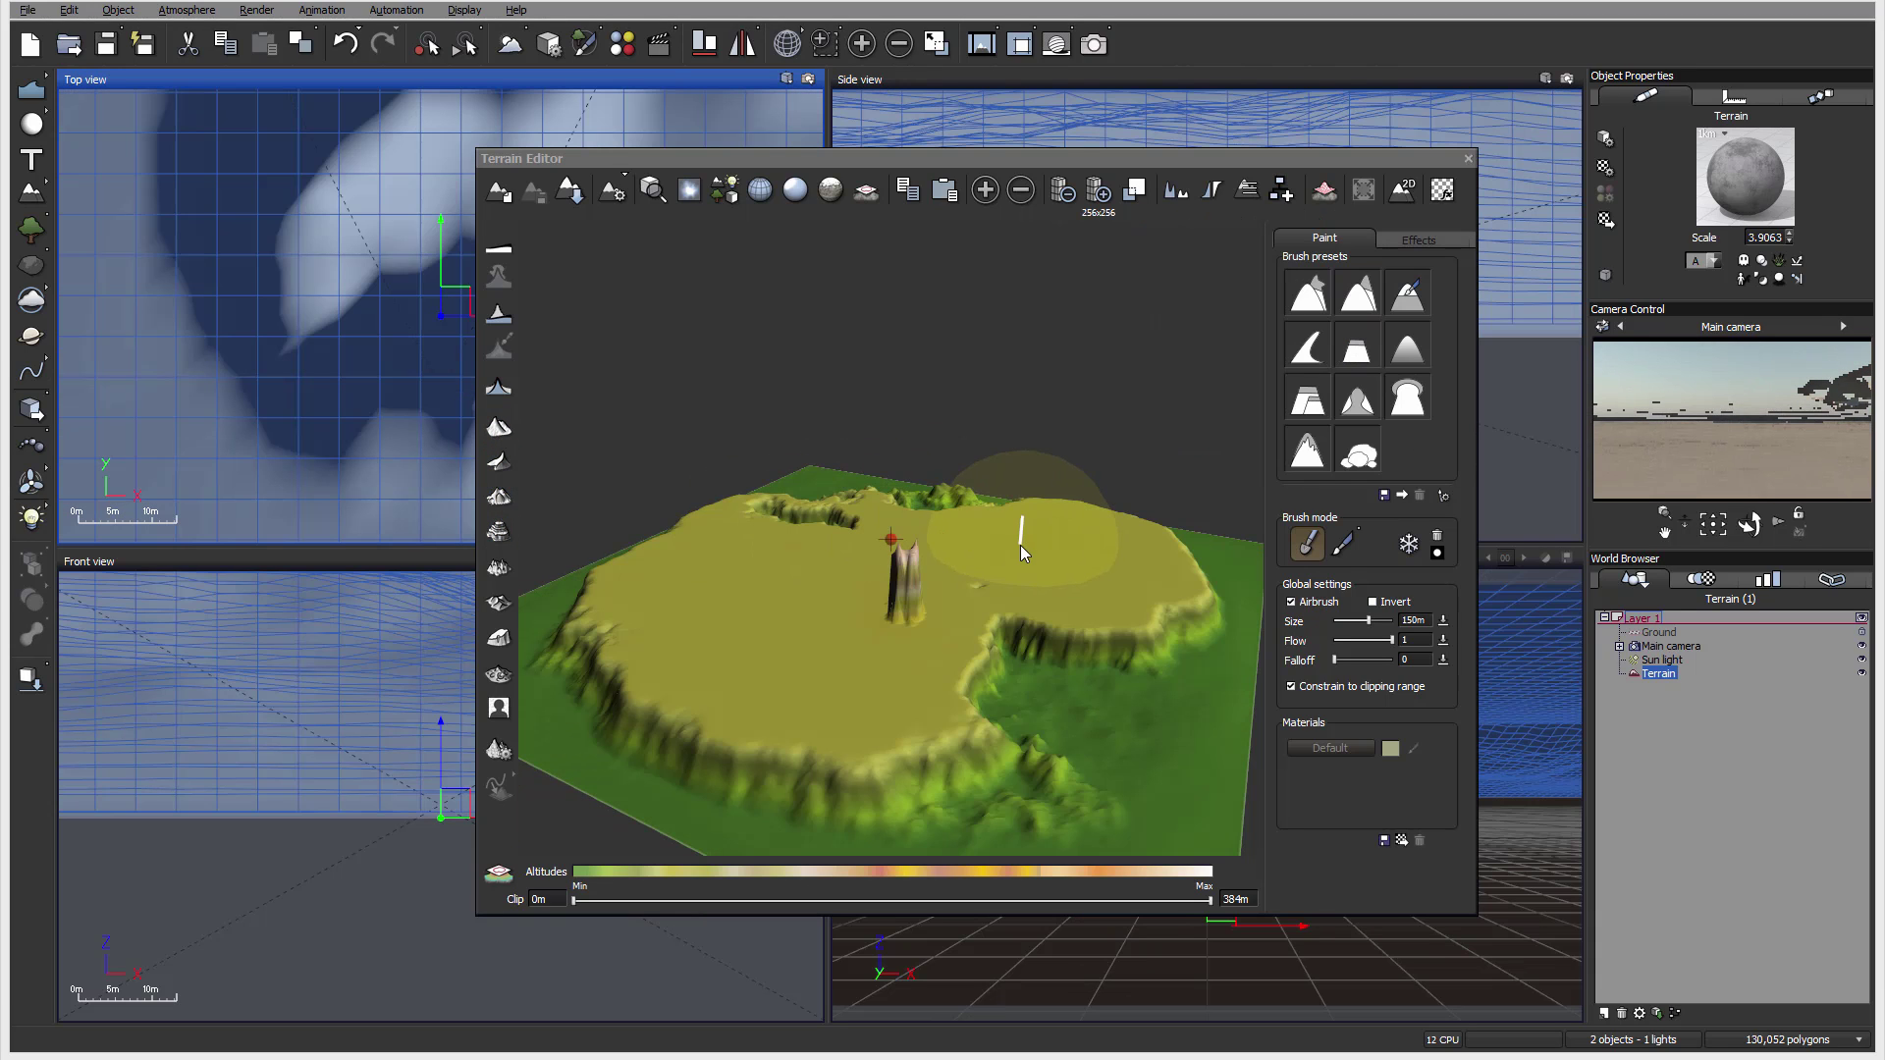
right_click_drag(579, 509, 756, 500)
left_click(498, 462)
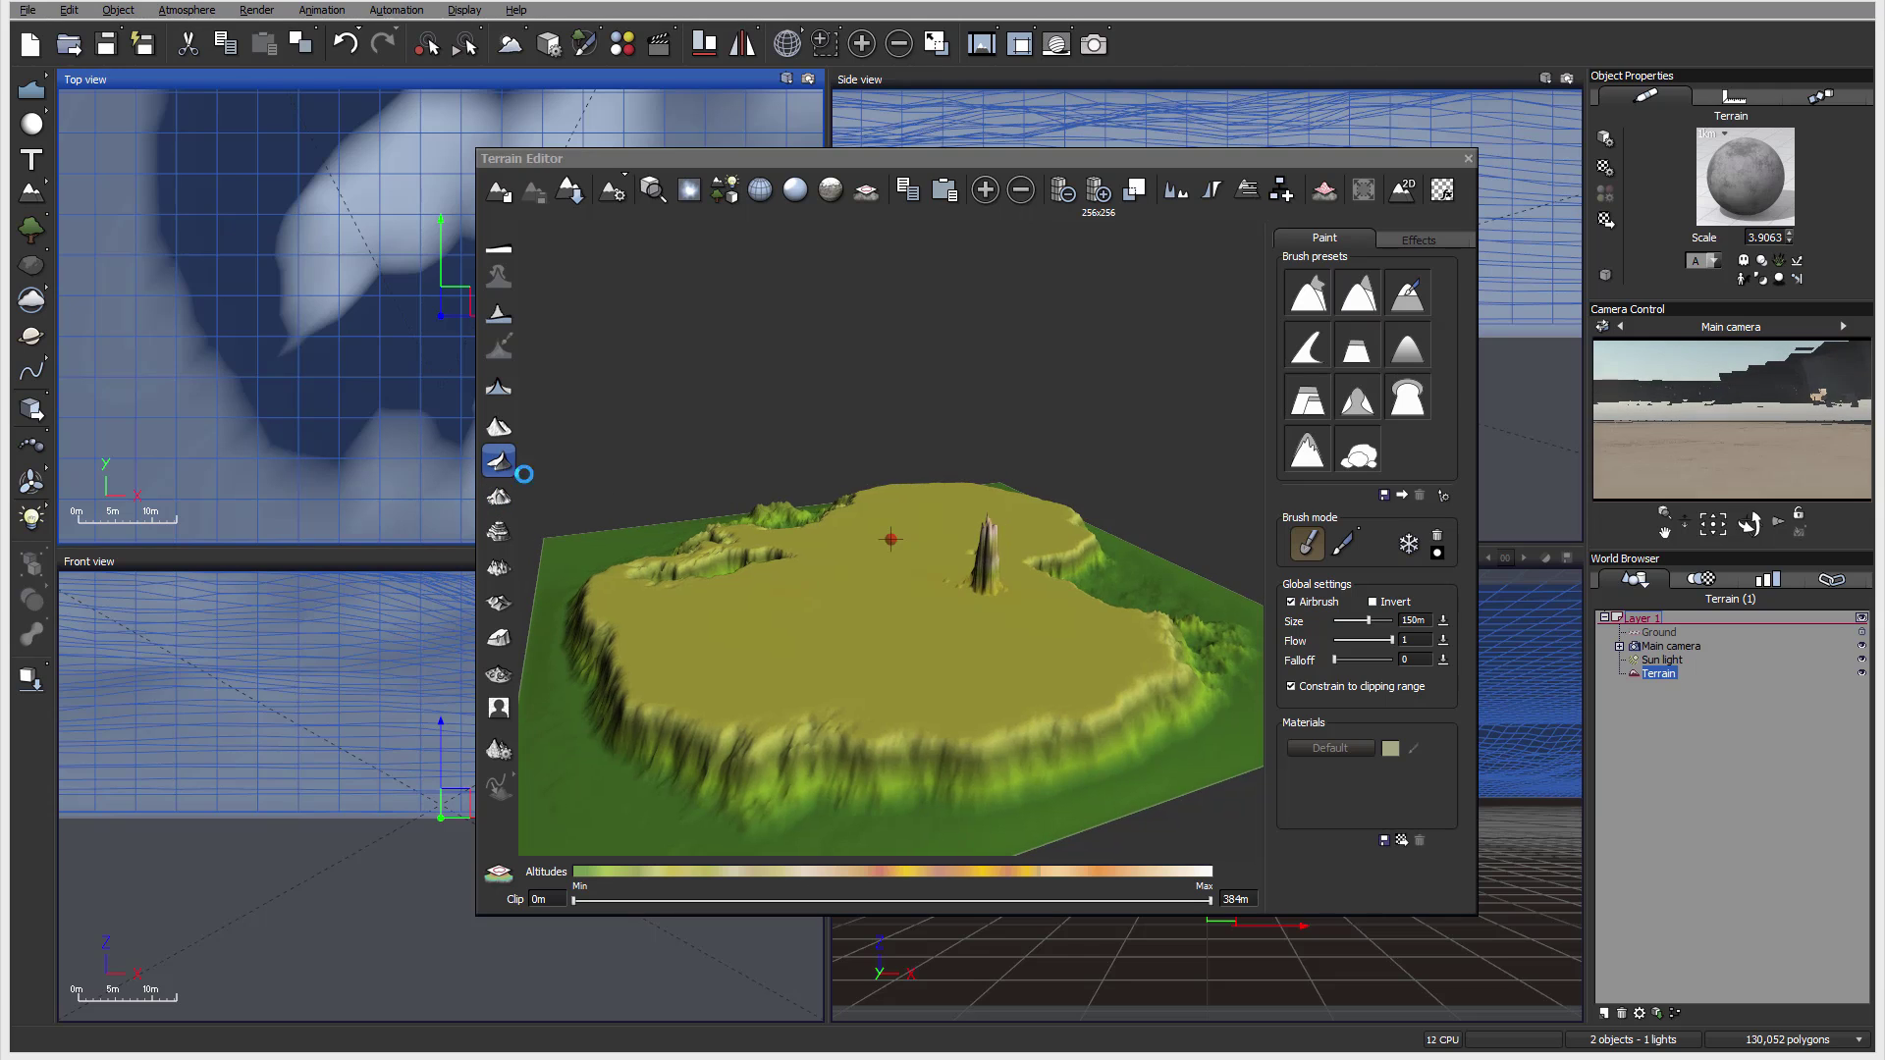
mouse_move(997, 544)
right_mouse_down()
mouse_move(946, 516)
mouse_move(1052, 522)
mouse_move(1023, 518)
right_mouse_up()
right_click_drag(874, 545, 1035, 603)
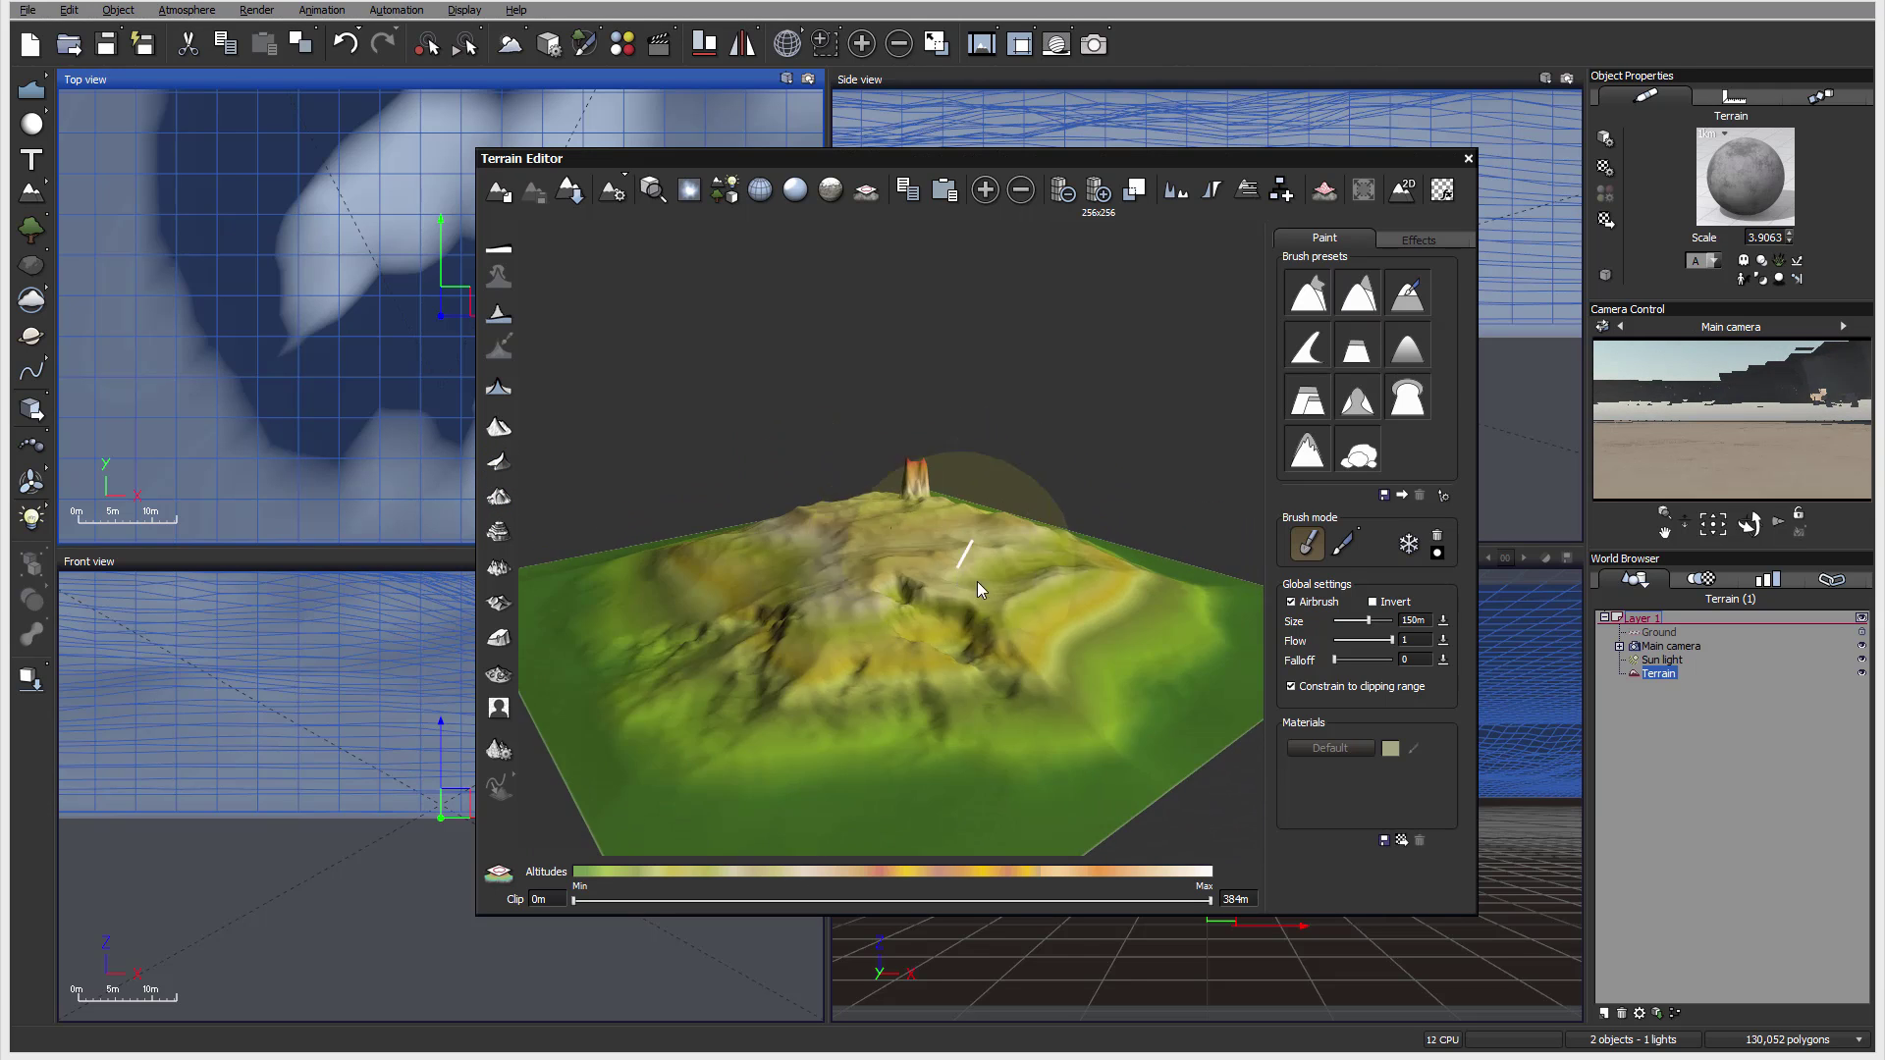
Regenerate the fractal terrain and orbit the preview around it.
left_click(499, 750)
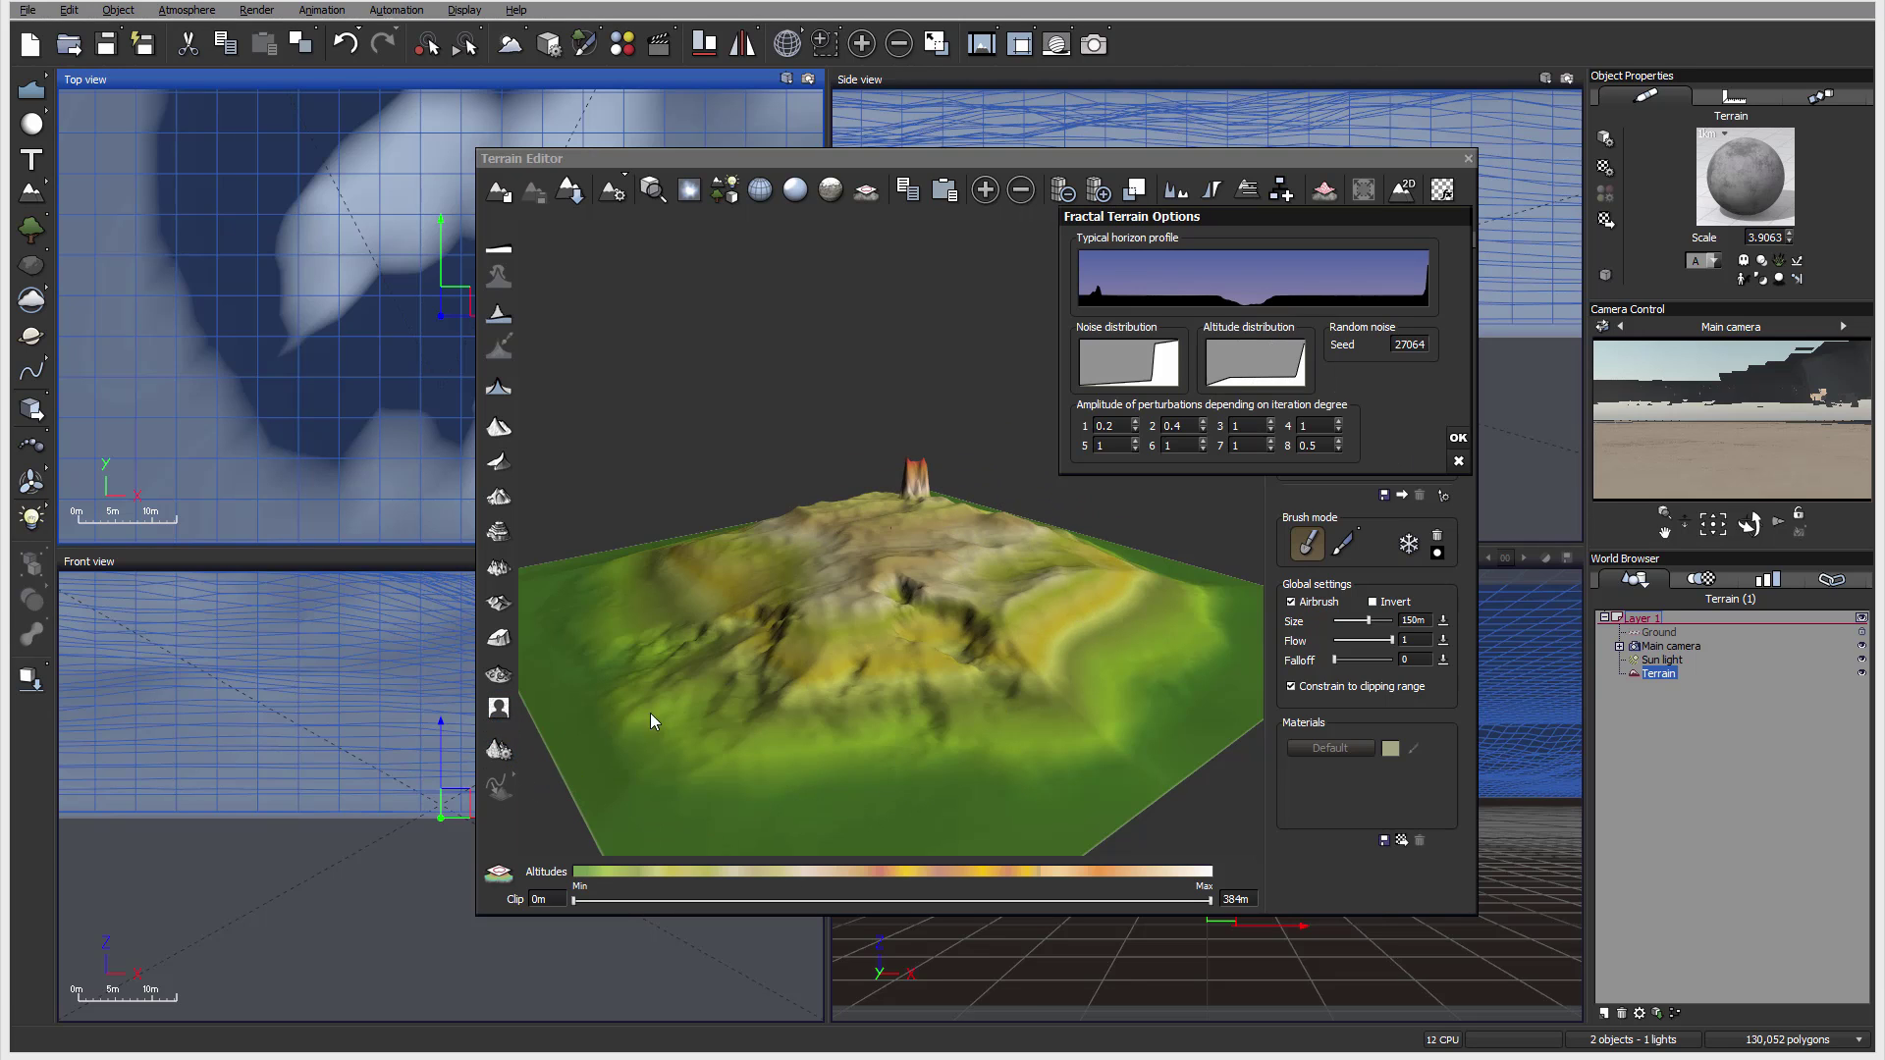
left_click(1453, 441)
right_click_drag(911, 546, 713, 604)
Set the eighth amplitude to 0, reset Noise and Altitude filters to linear, and regenerate.
left_click(499, 750)
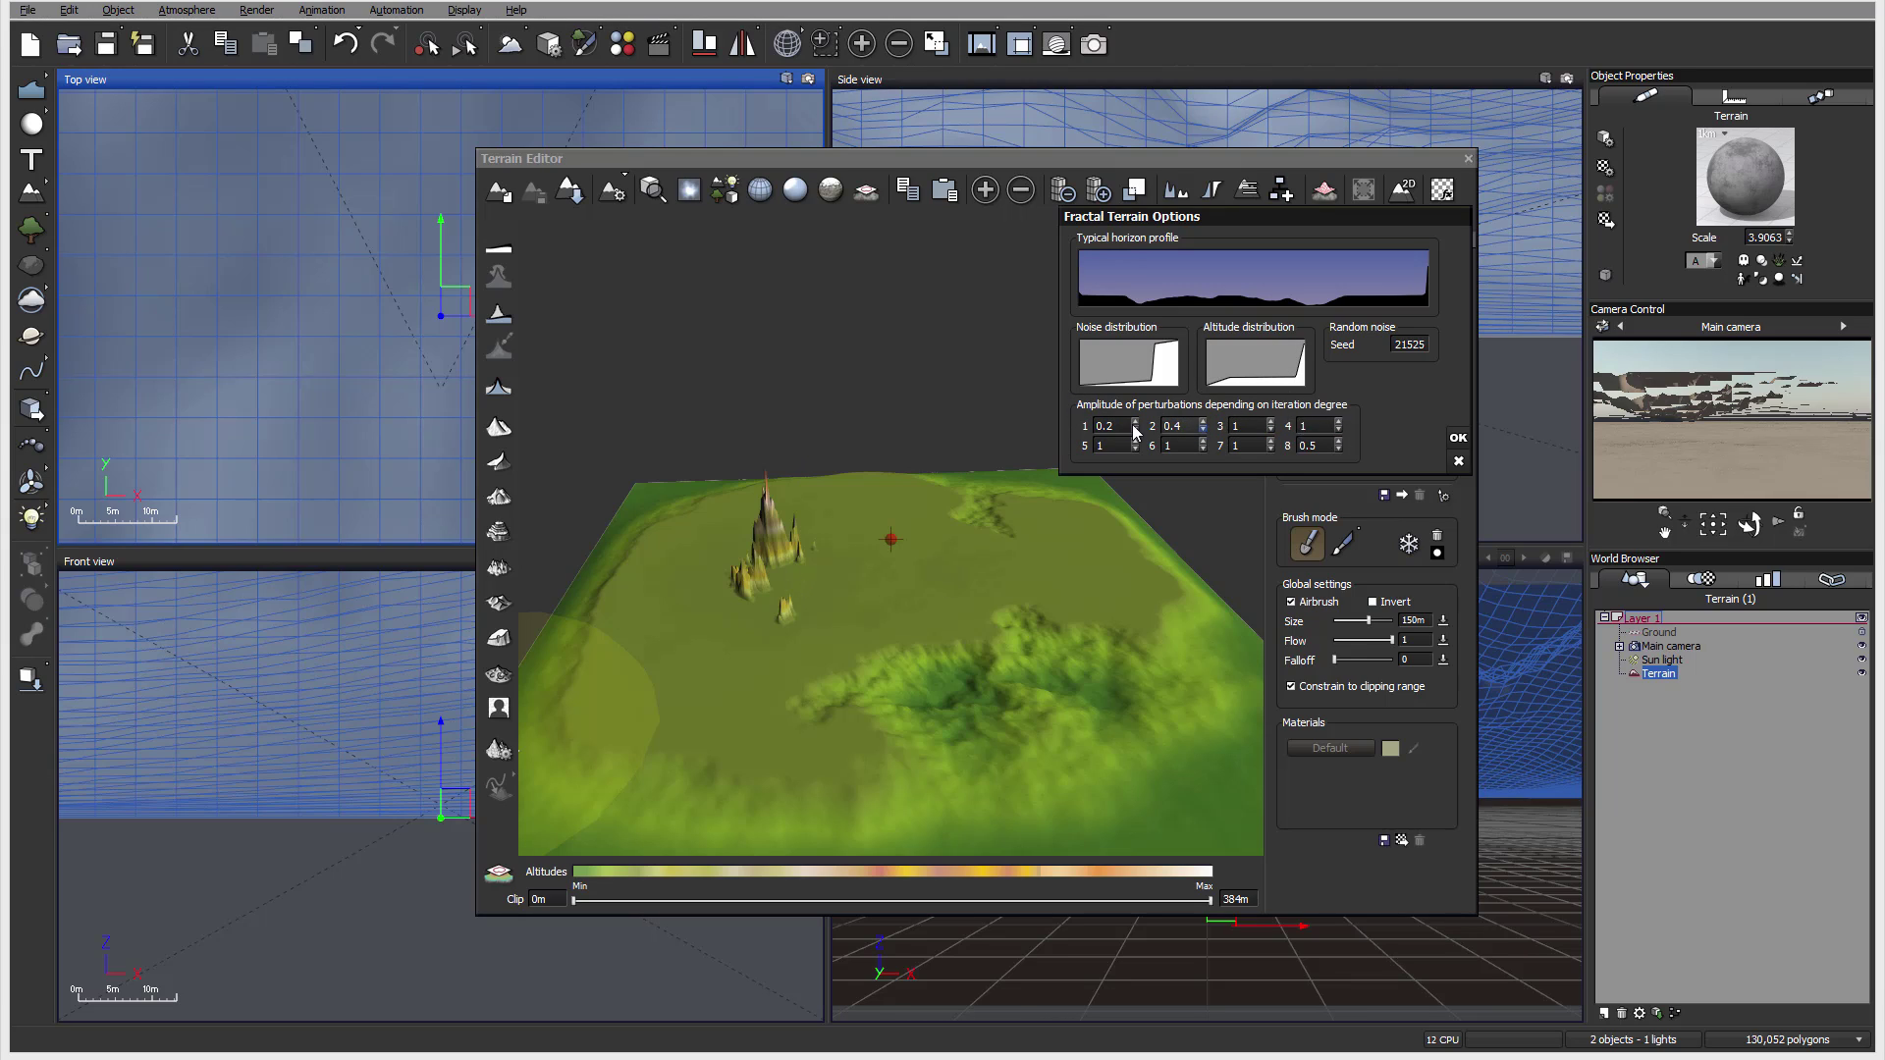
left_click(1310, 445)
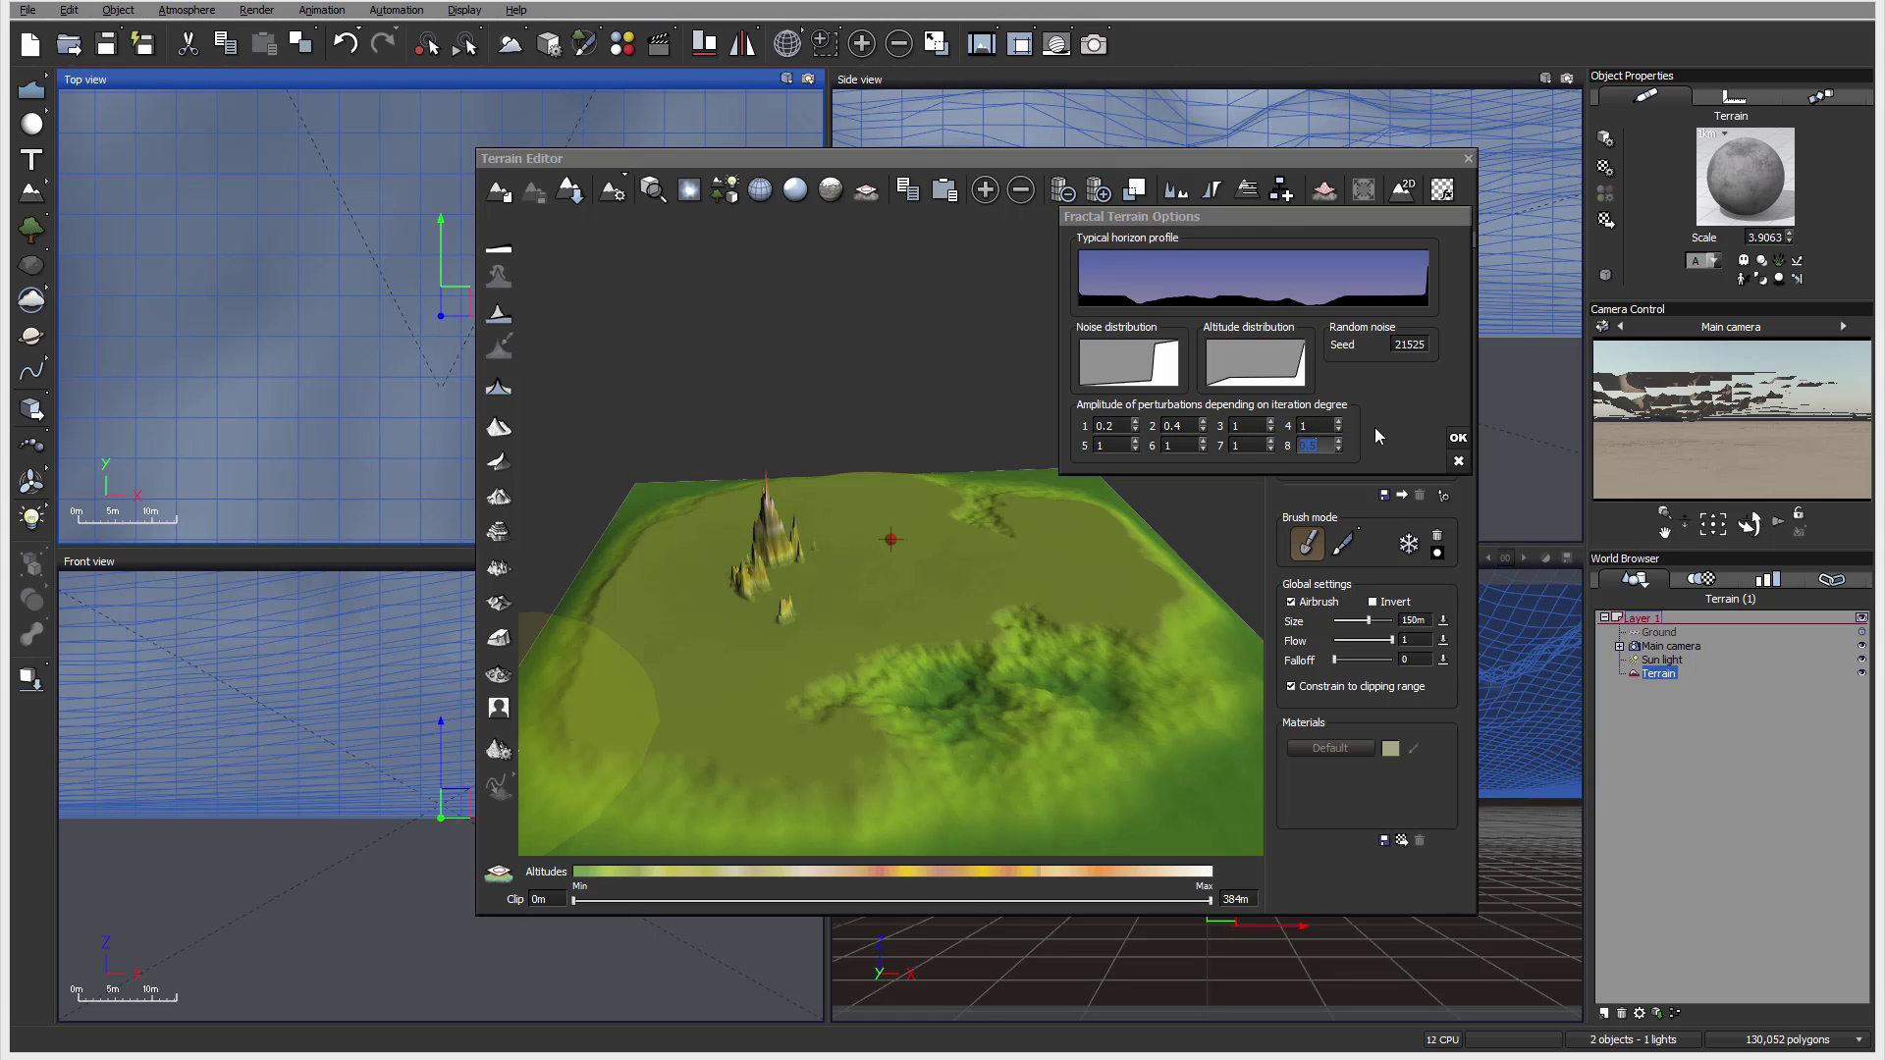
type("0")
key("Return")
left_click(1120, 424)
right_click(1277, 358)
left_click(1306, 433)
right_click(1123, 363)
left_click(1173, 439)
left_click(1457, 439)
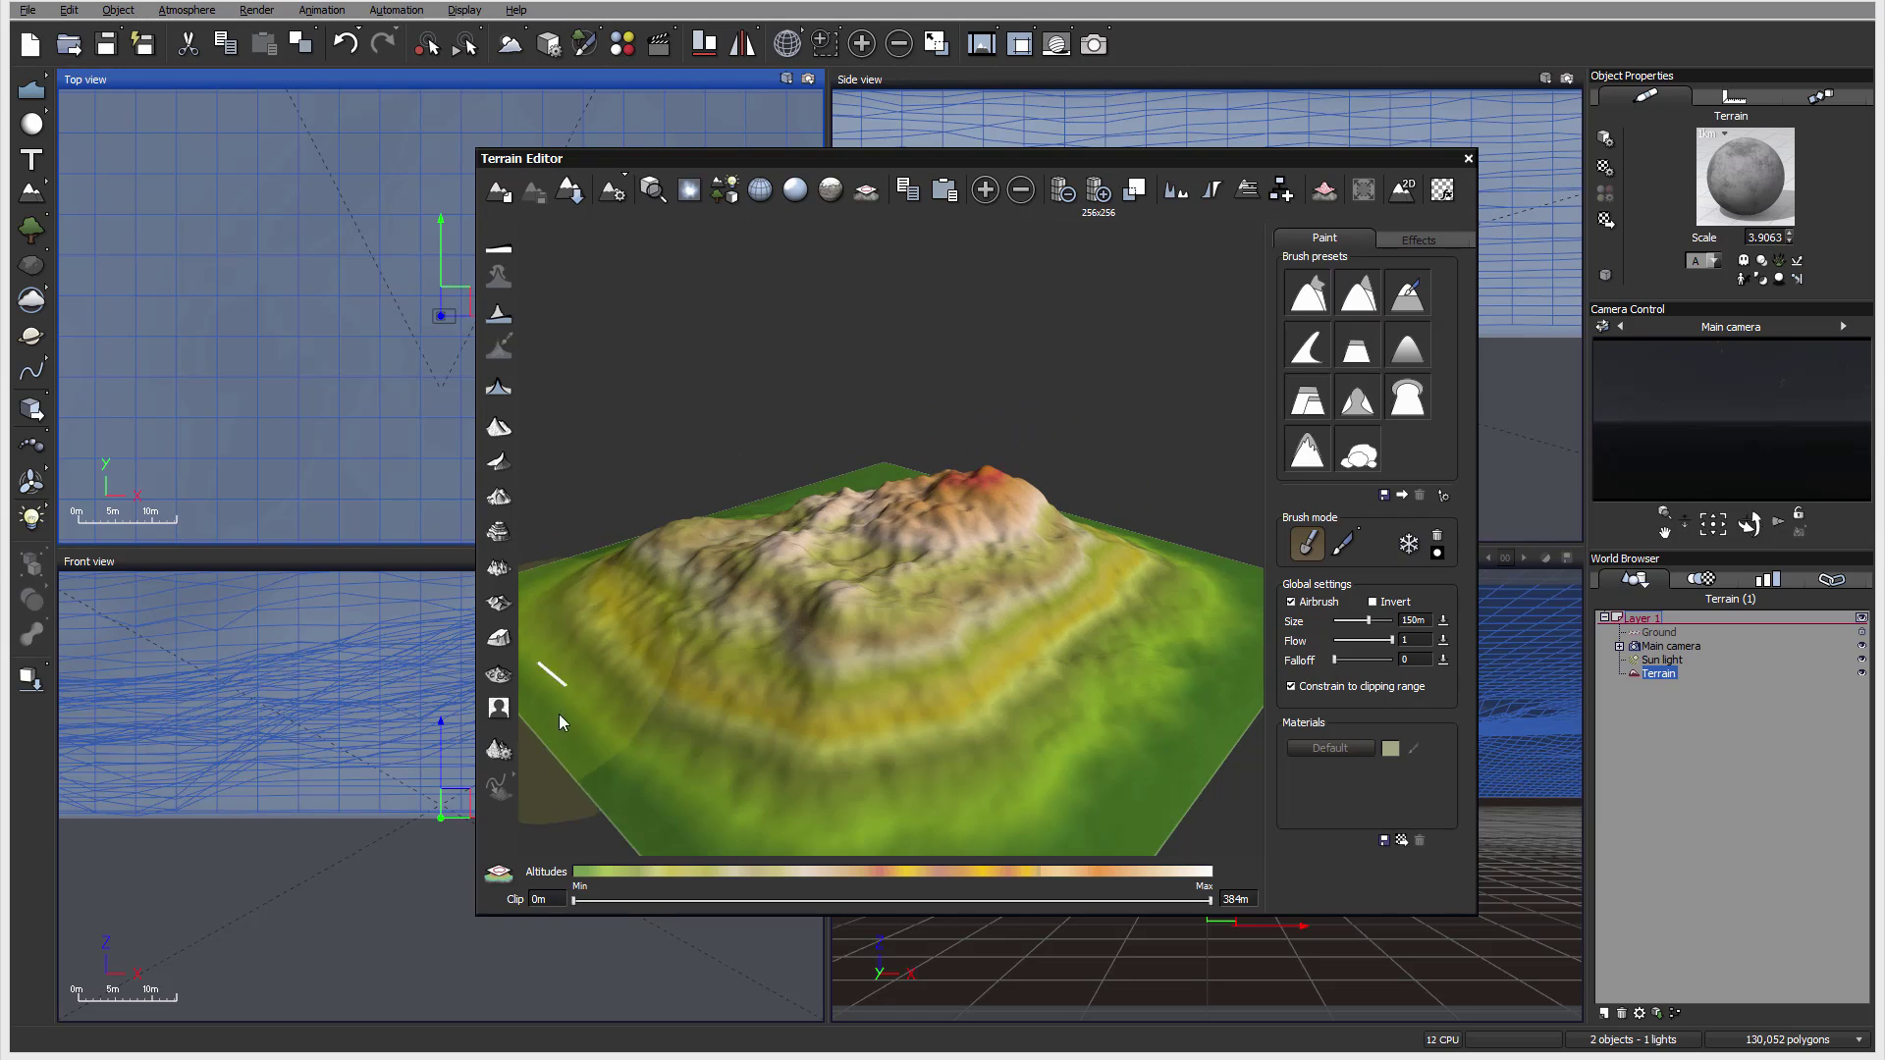
Set perturbation amplitudes 7 through 2 each to 0.
left_click(498, 749)
double_click(1243, 447)
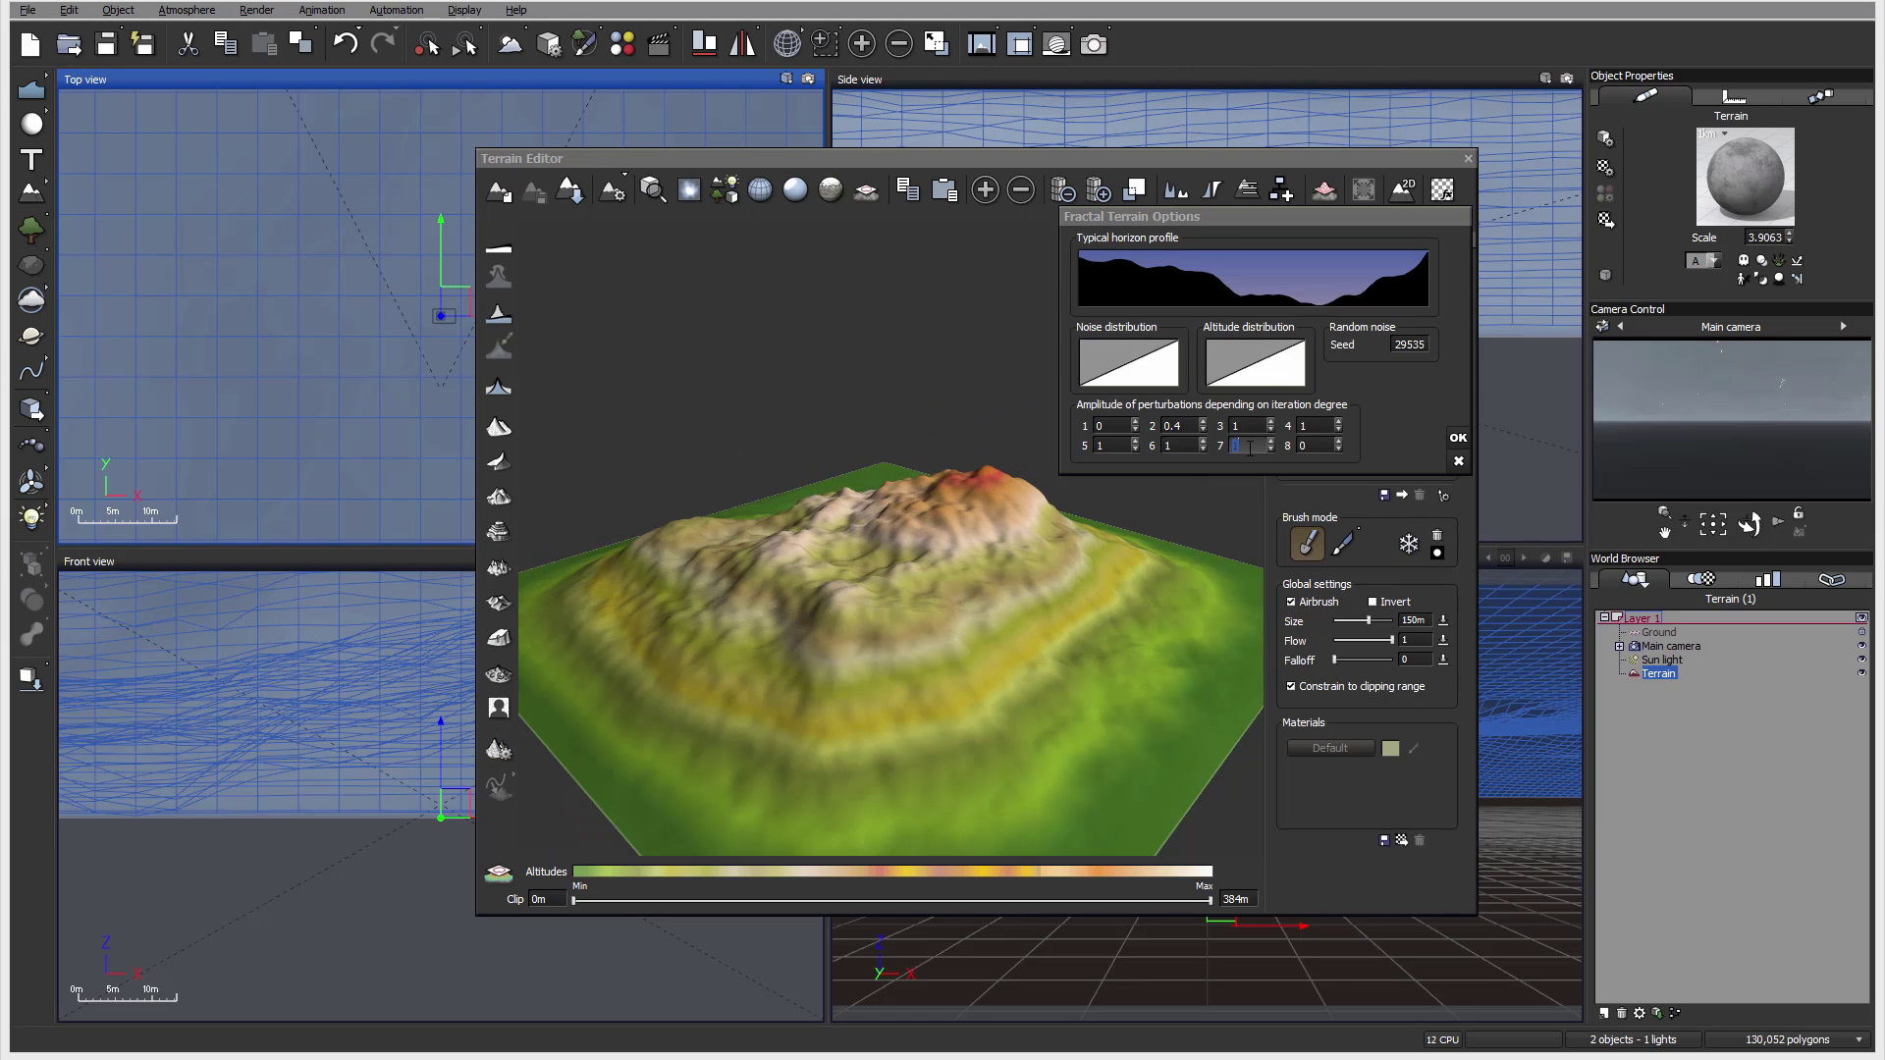
type("0")
double_click(1173, 446)
type("0")
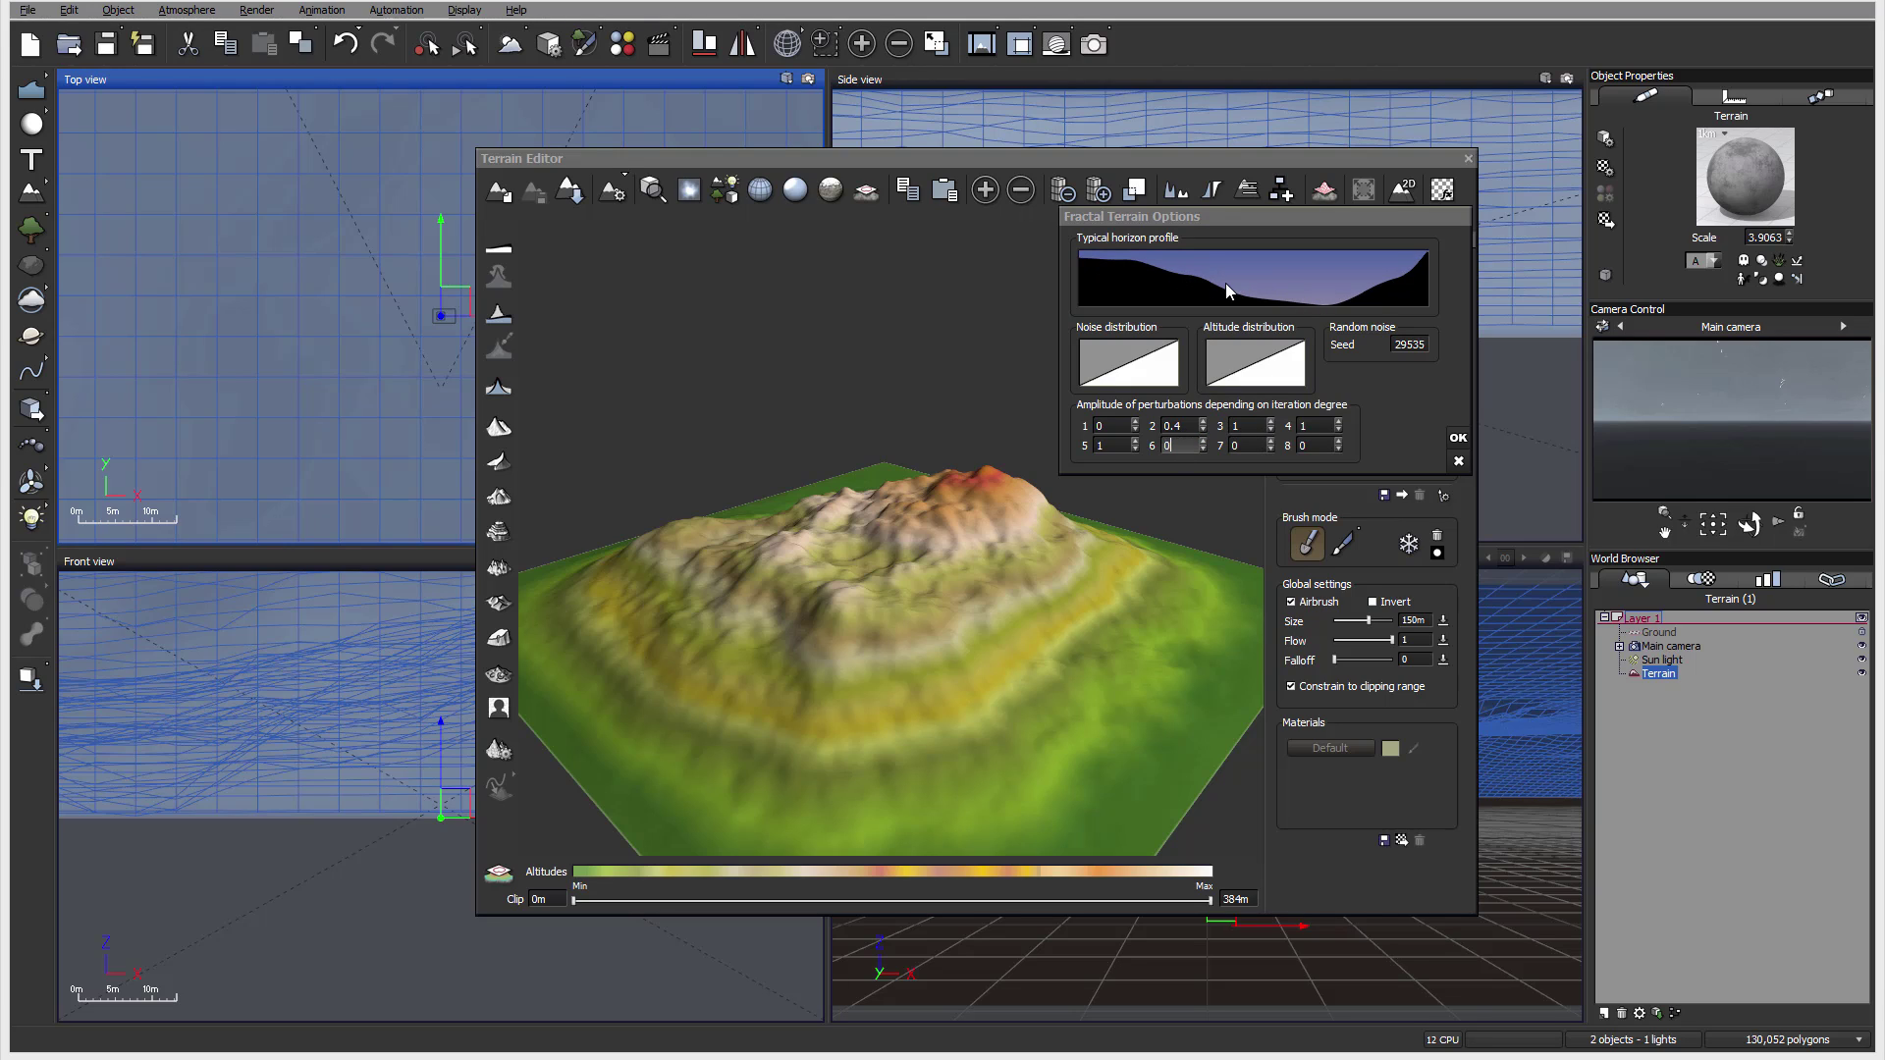
double_click(1108, 446)
type("0")
double_click(1313, 426)
type("0")
double_click(1245, 425)
type("0")
double_click(1179, 425)
type("0")
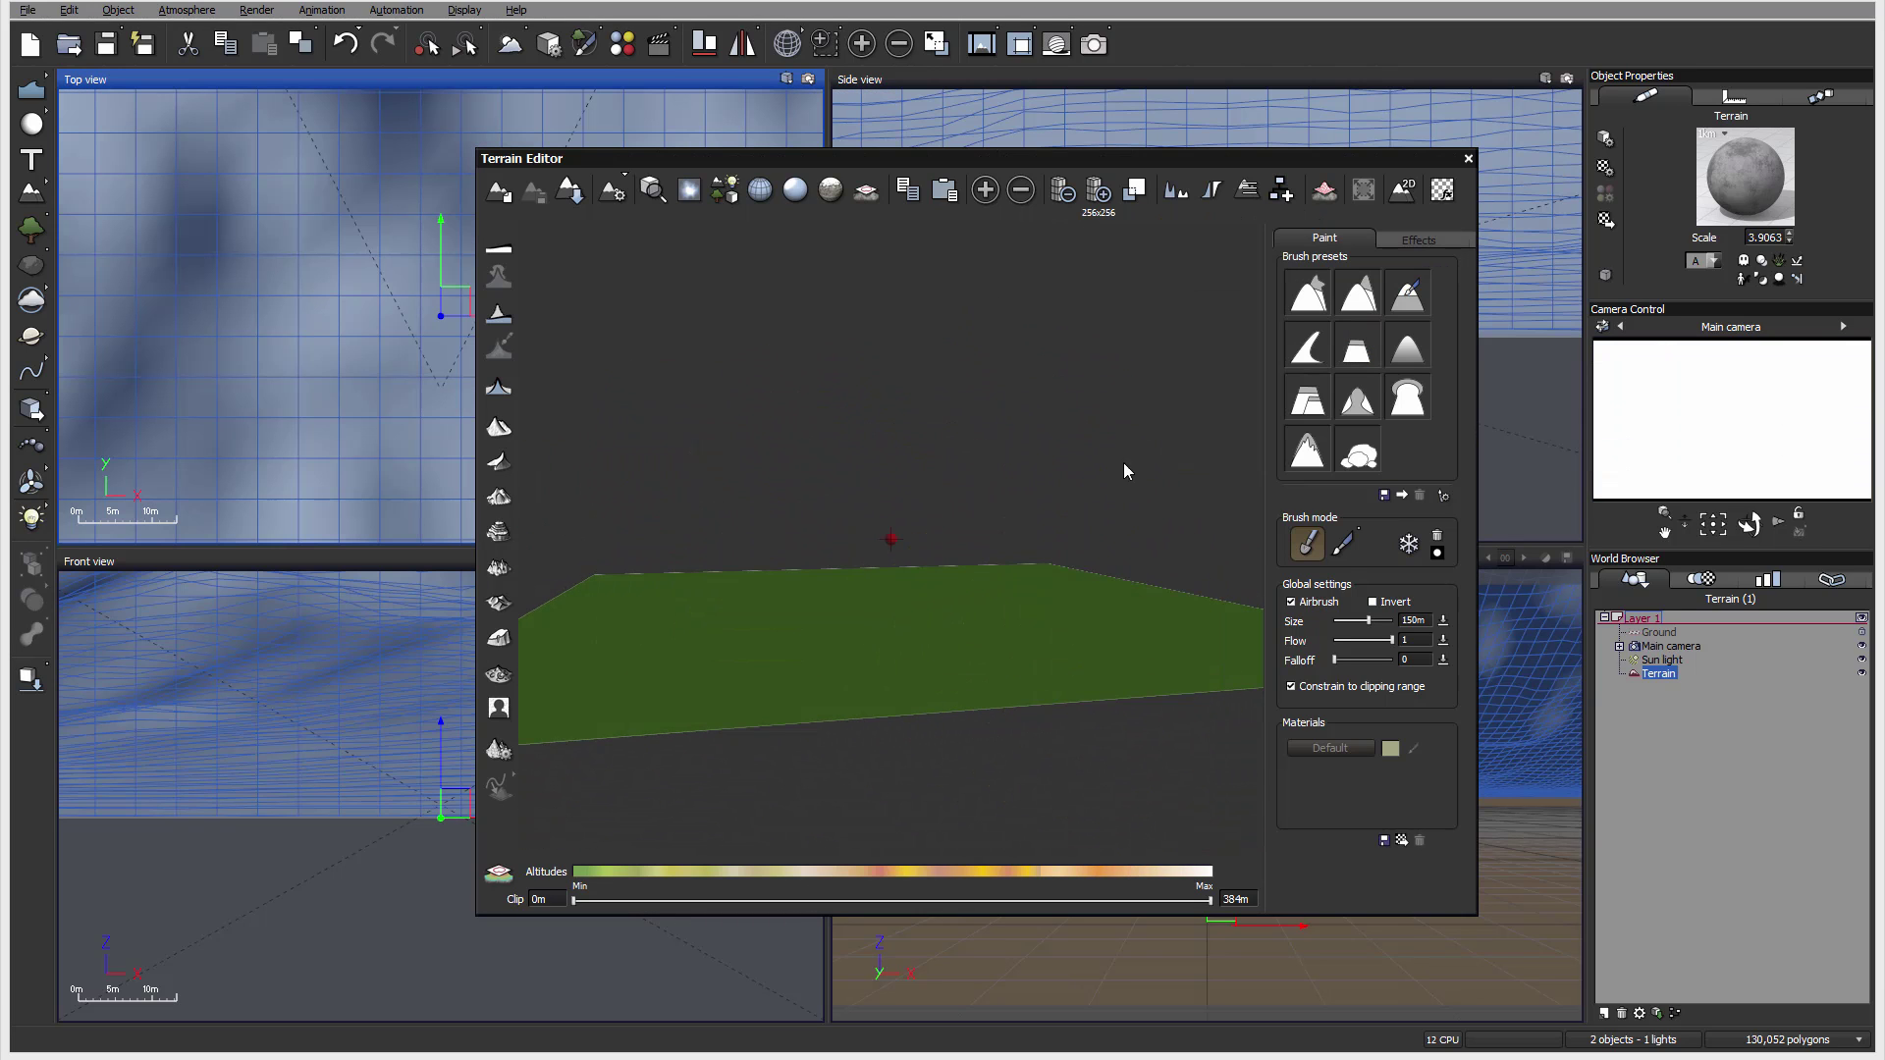
Set the second amplitude to 1 to form a smooth rounded hill, and inspect it.
left_click(498, 749)
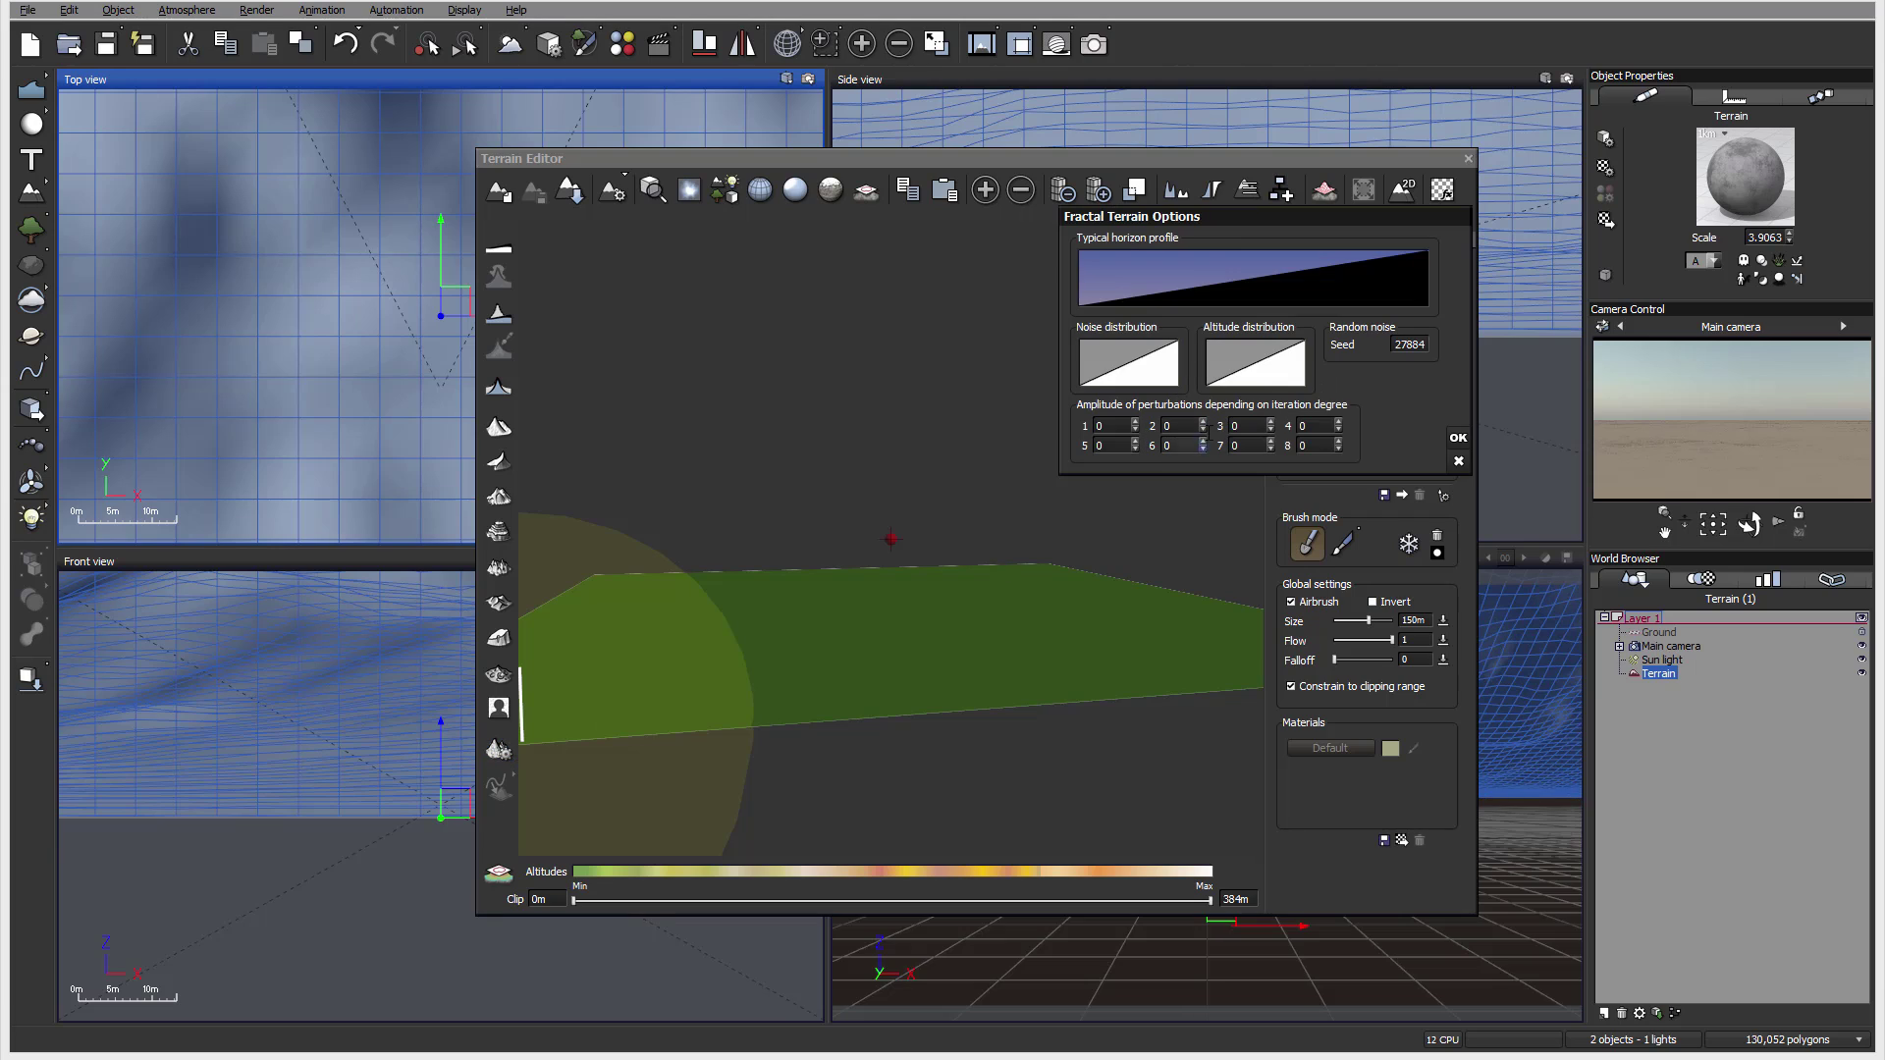
left_click(1191, 423)
type("1")
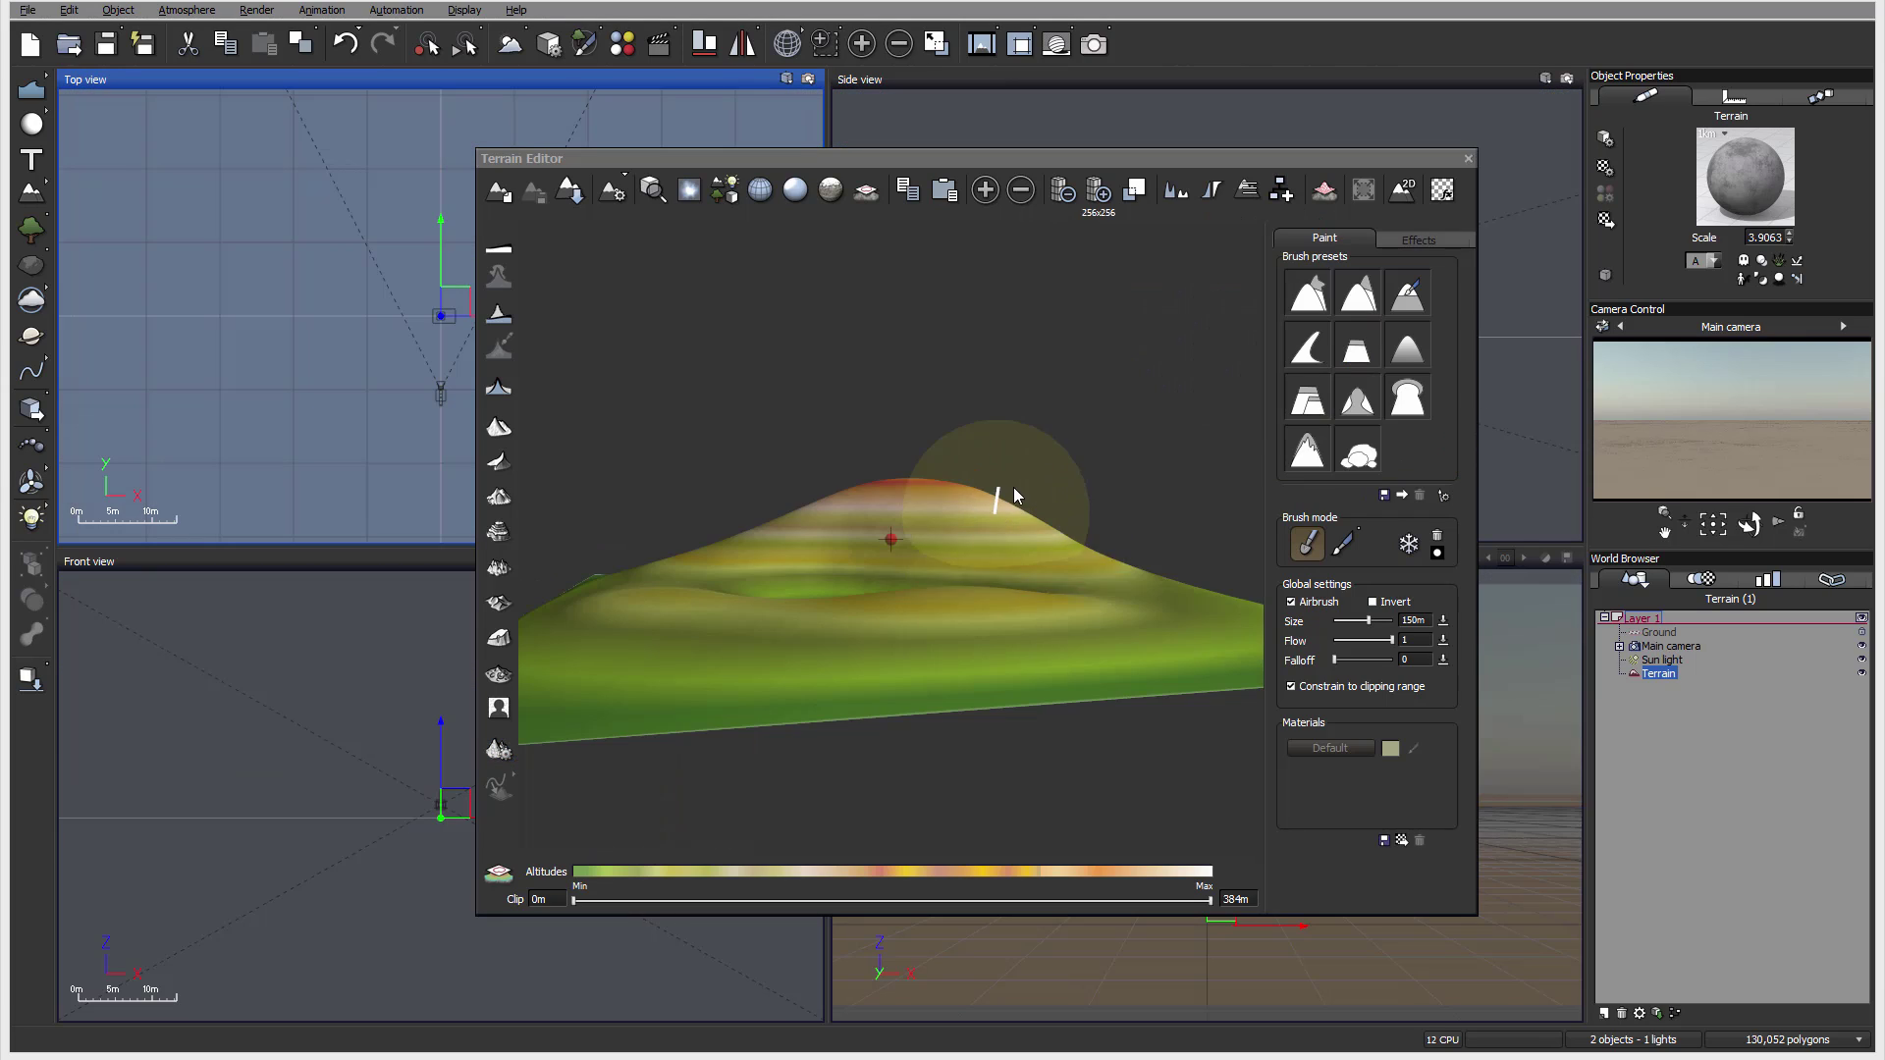
right_click_drag(1122, 573, 746, 599)
left_click(498, 750)
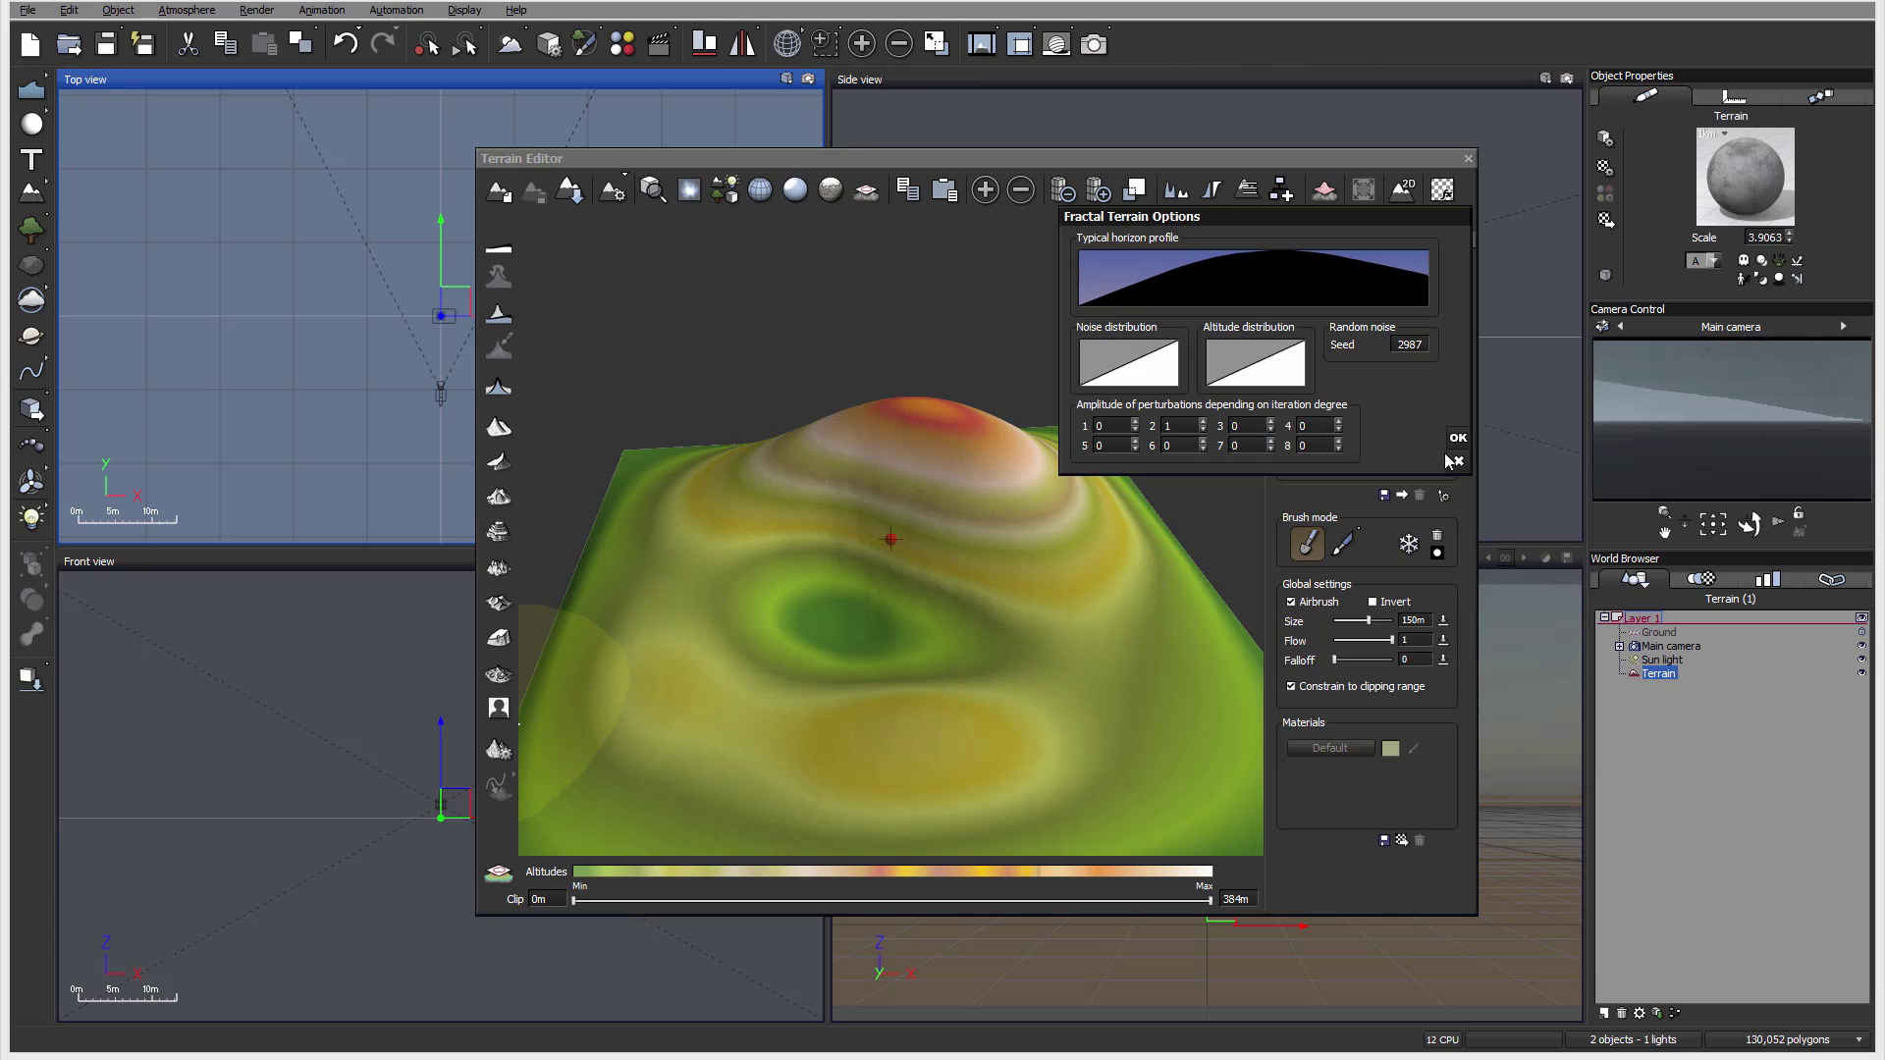
Set the seventh amplitude to 1 to add rough bumpy detail to the dome.
double_click(1254, 445)
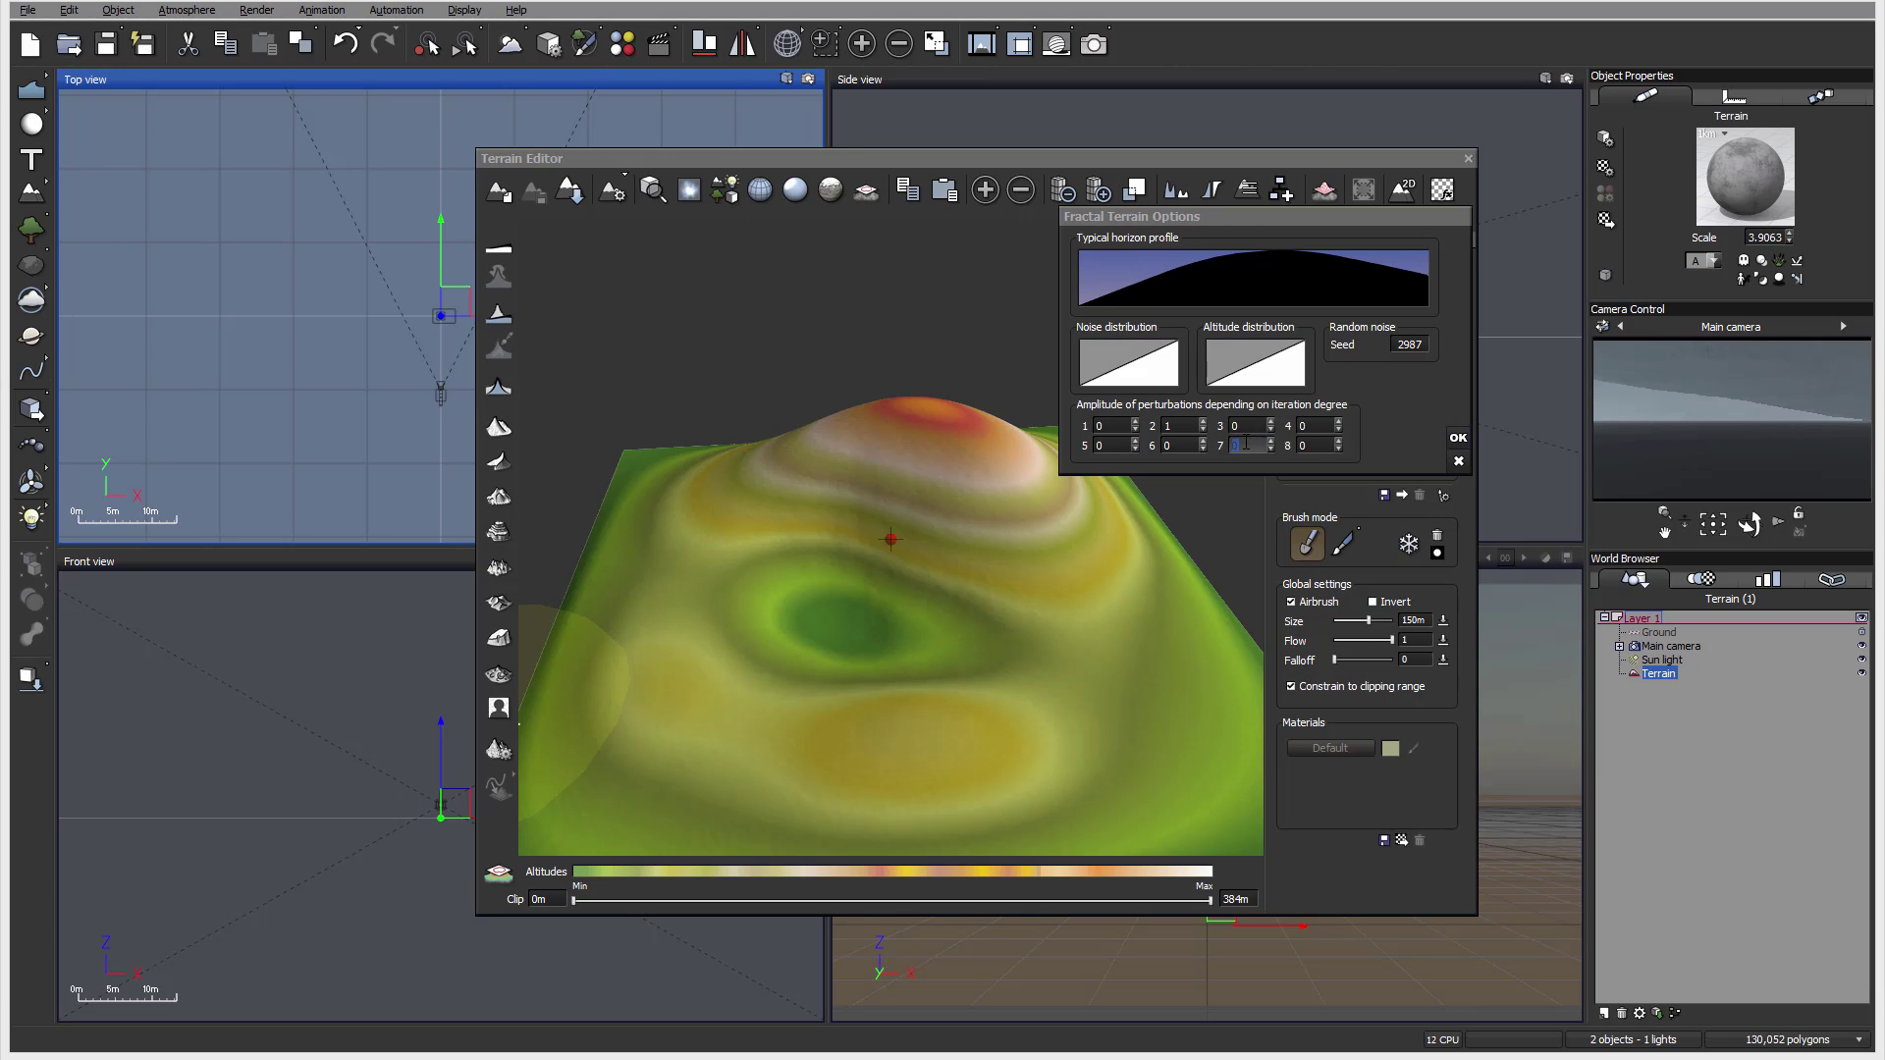
type("1")
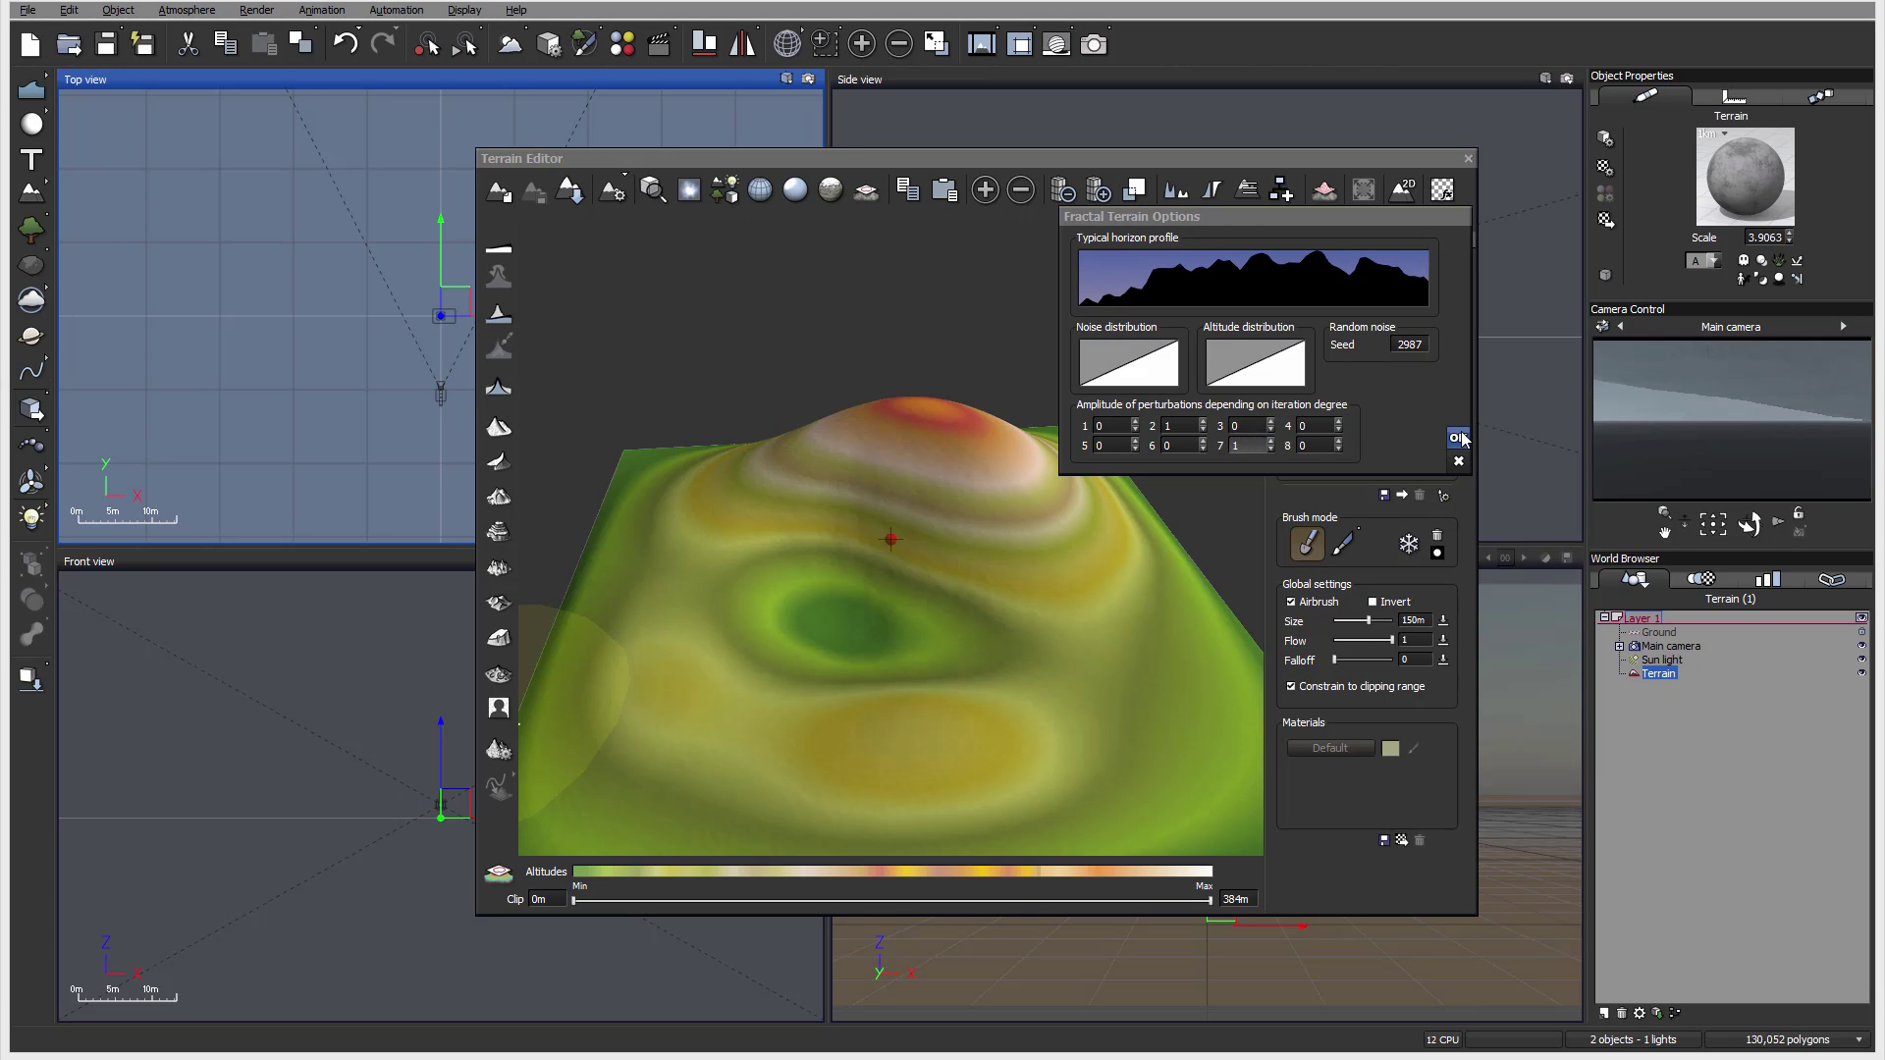
key("Return")
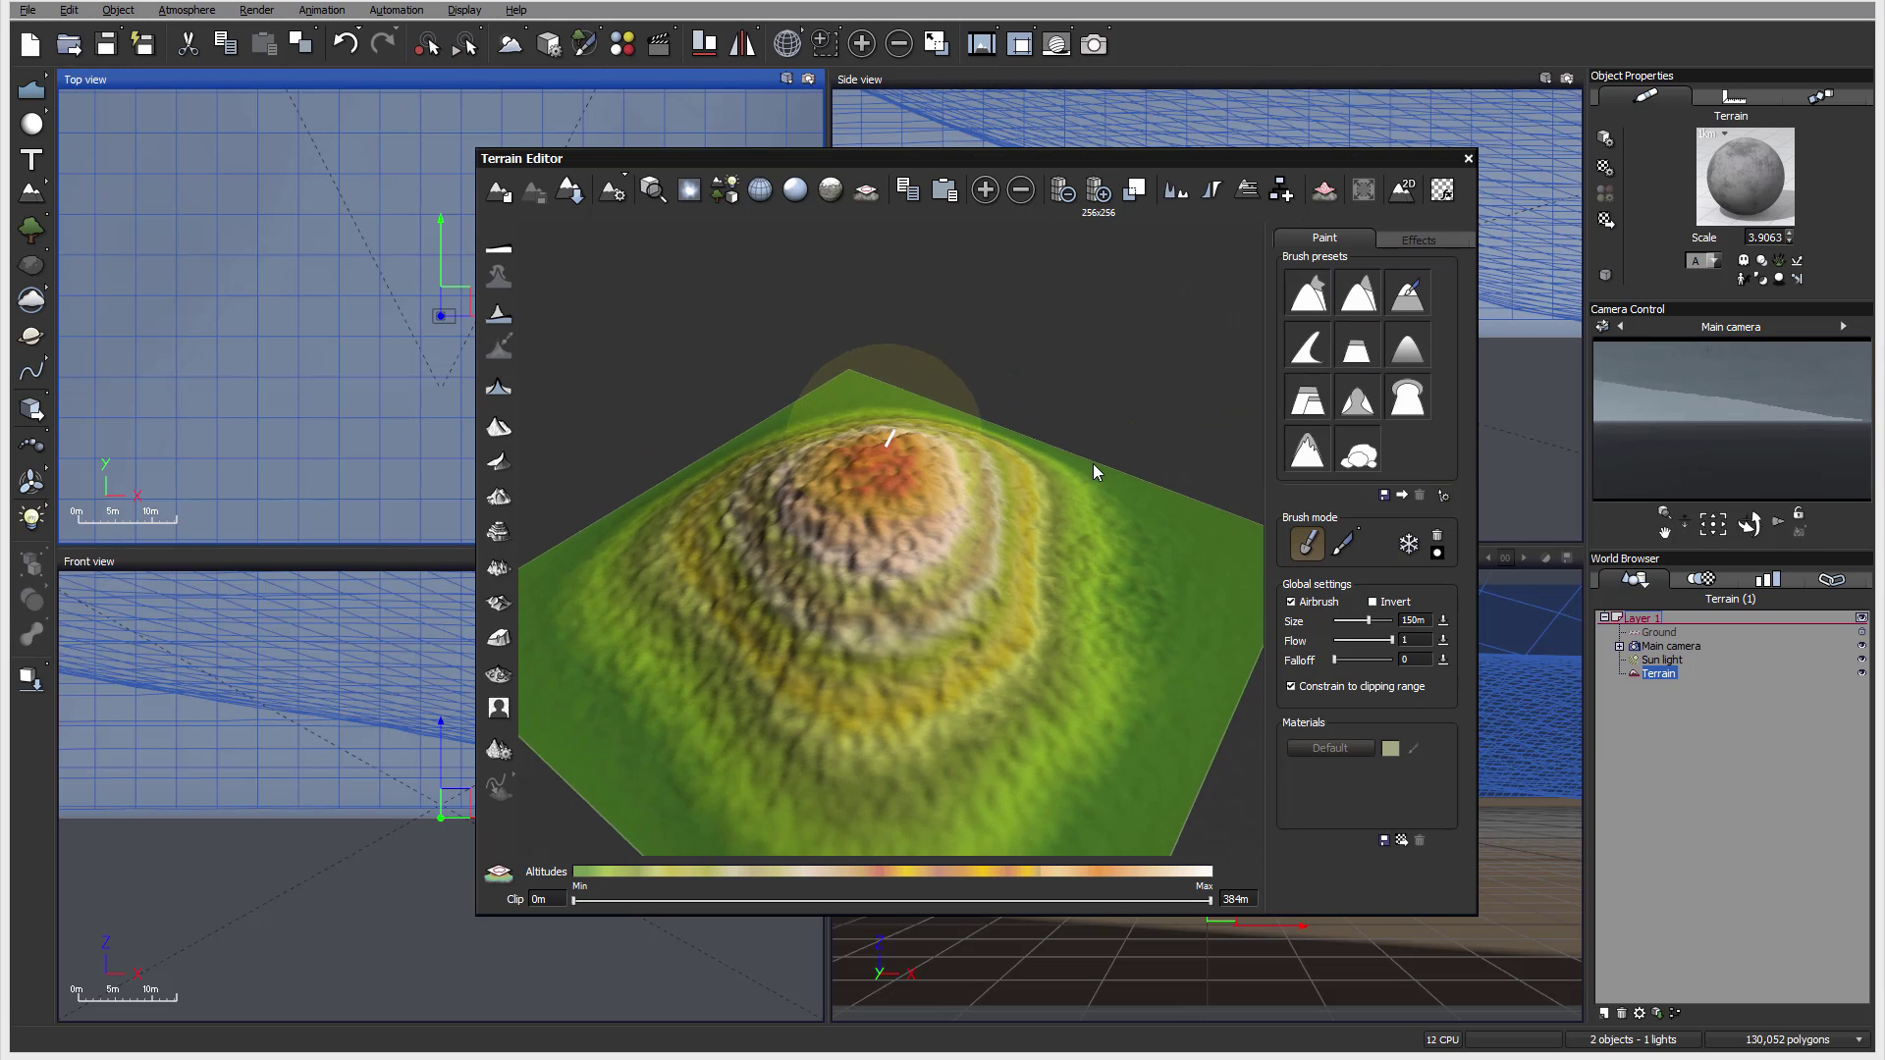
right_click_drag(1104, 405, 950, 493)
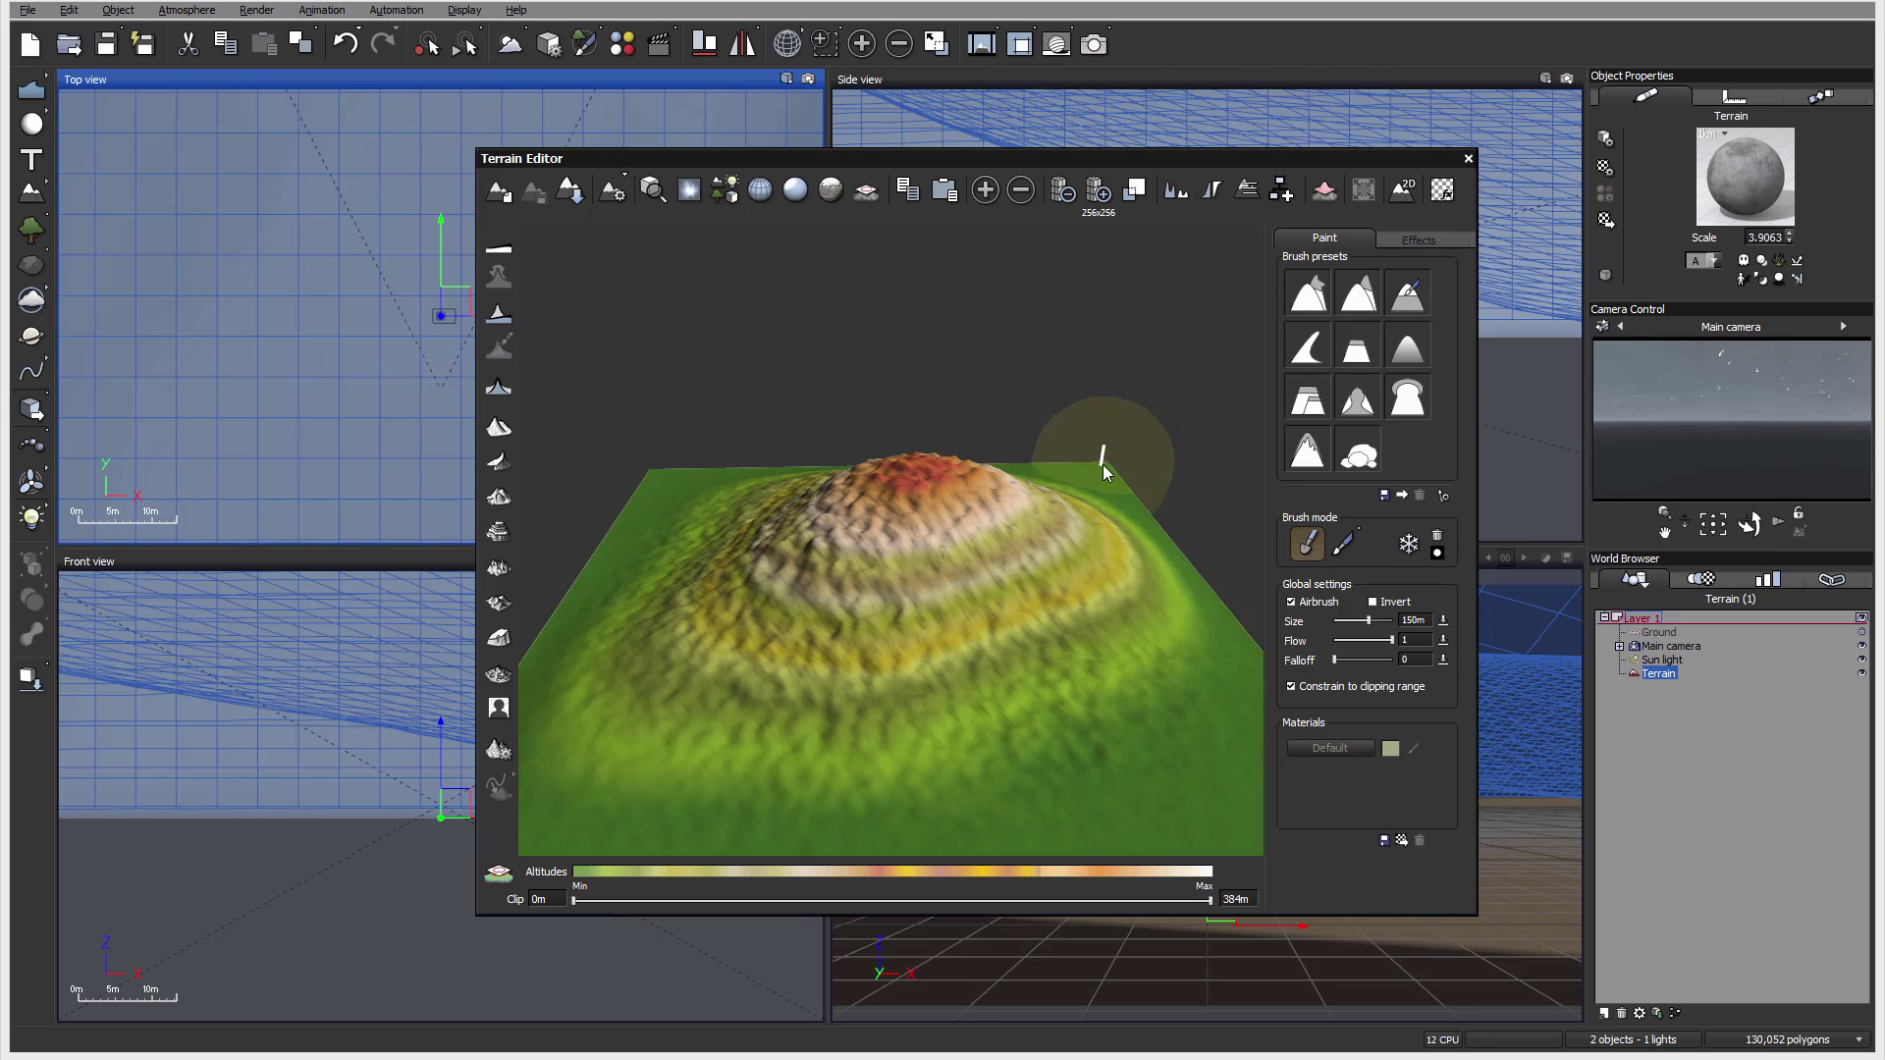
right_click_drag(1095, 469, 1063, 489)
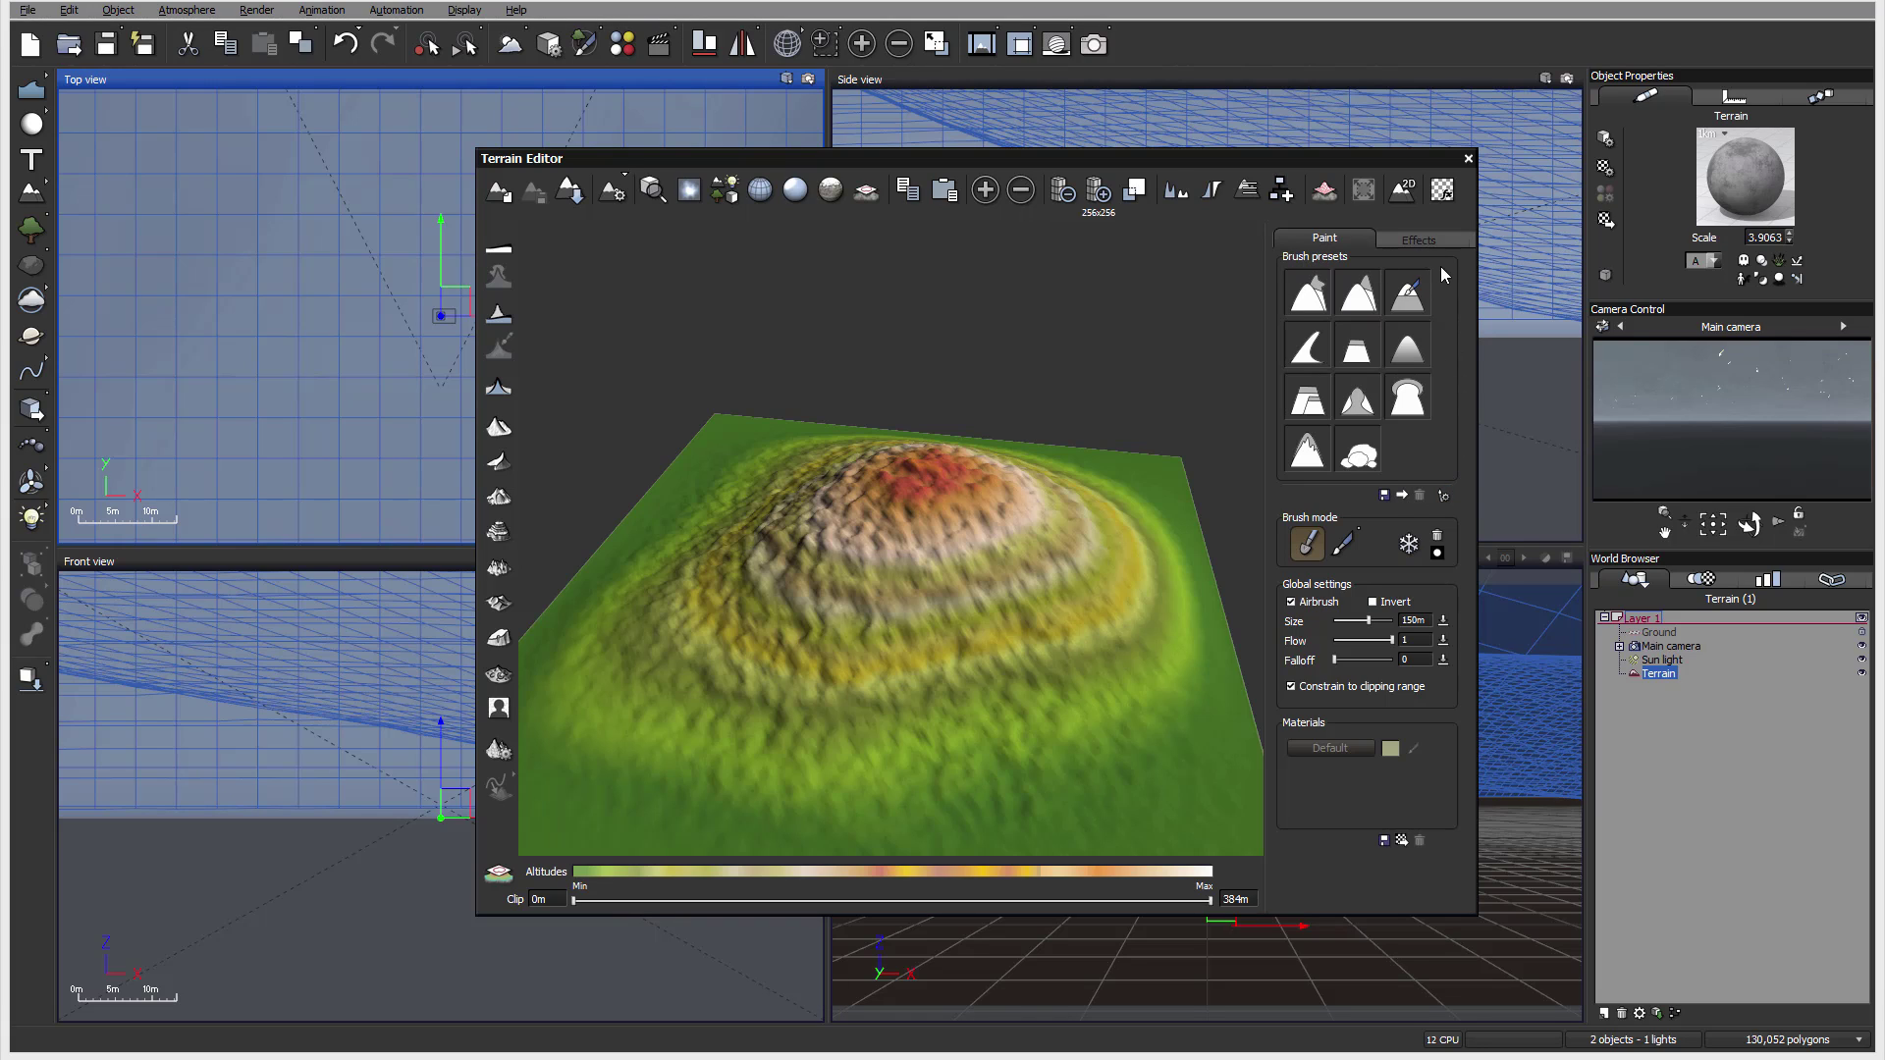
Choose the third brush preset and show the brush editor.
left_click(1308, 292)
left_click(1409, 290)
left_click(1444, 498)
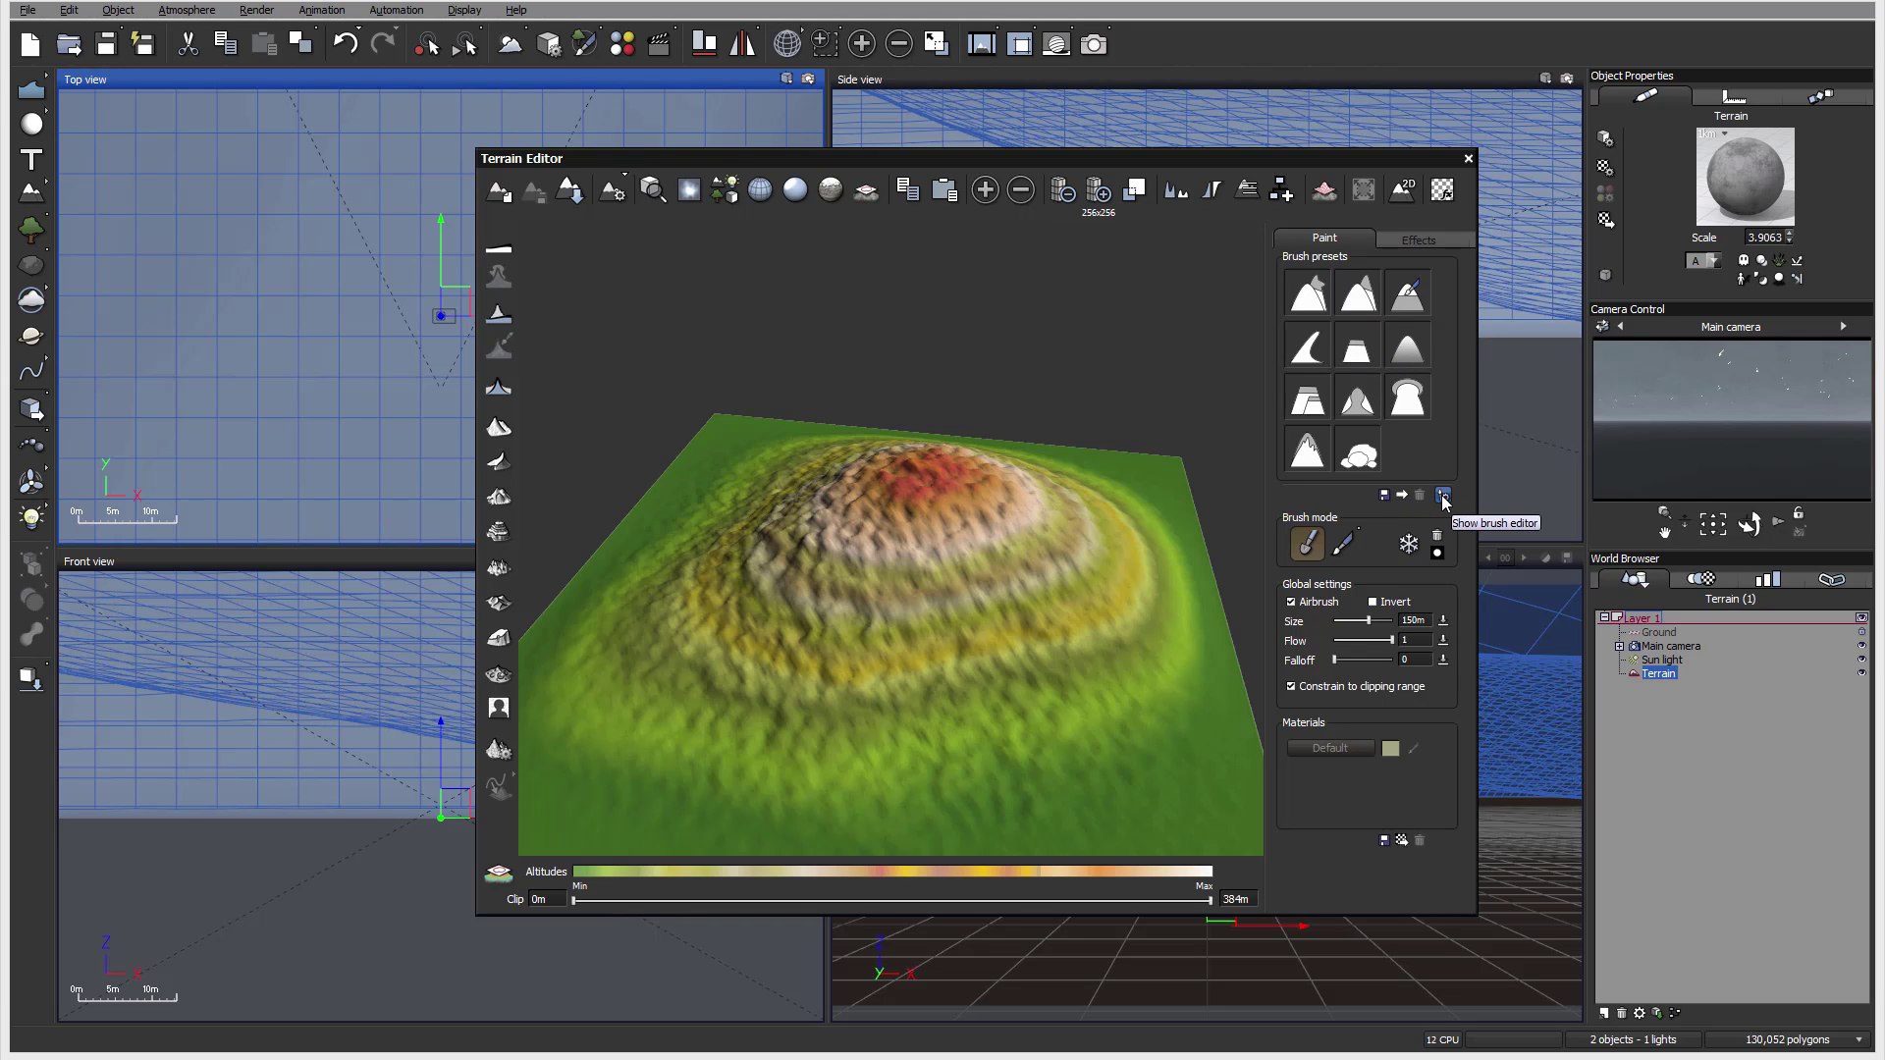
Place the Raise brush's Brush Editor beside the terrain view and list its sculpt functions.
left_click(1444, 498)
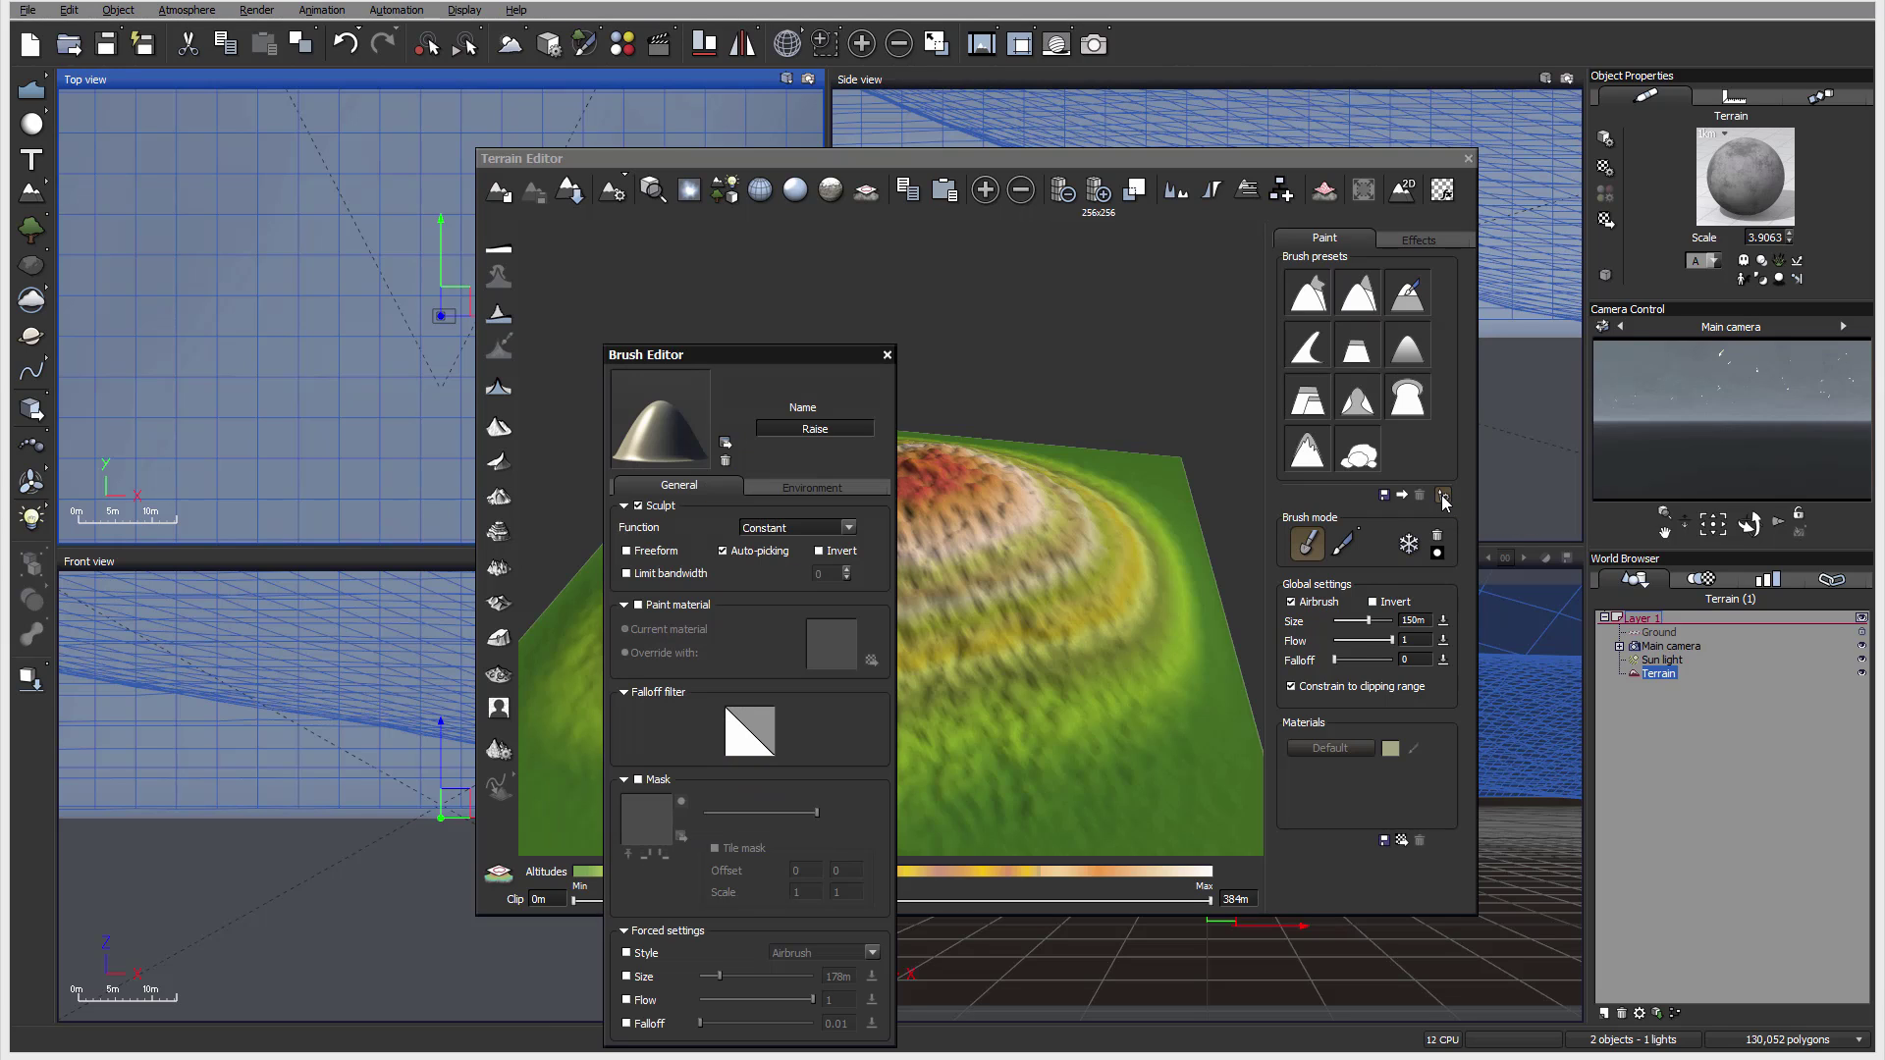
mouse_move(801, 346)
left_mouse_down()
mouse_move(891, 232)
mouse_move(912, 164)
left_mouse_up()
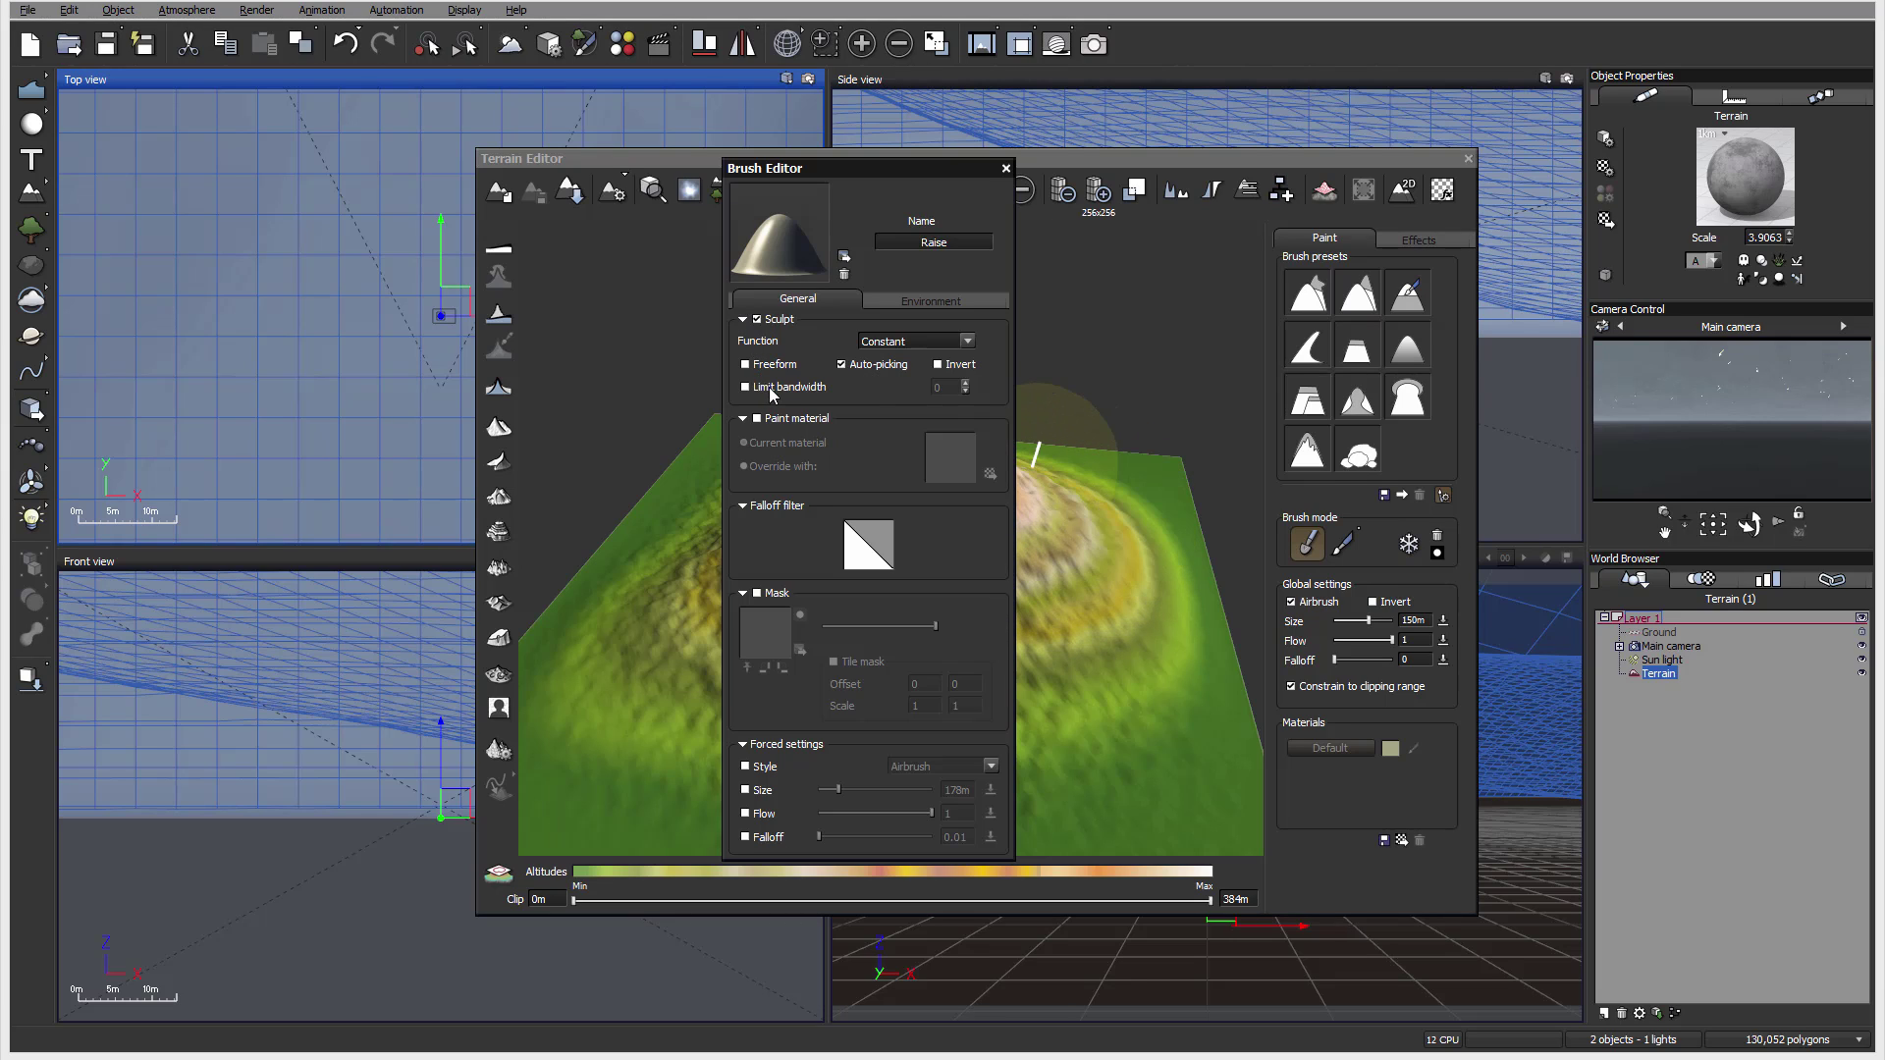
left_click(964, 343)
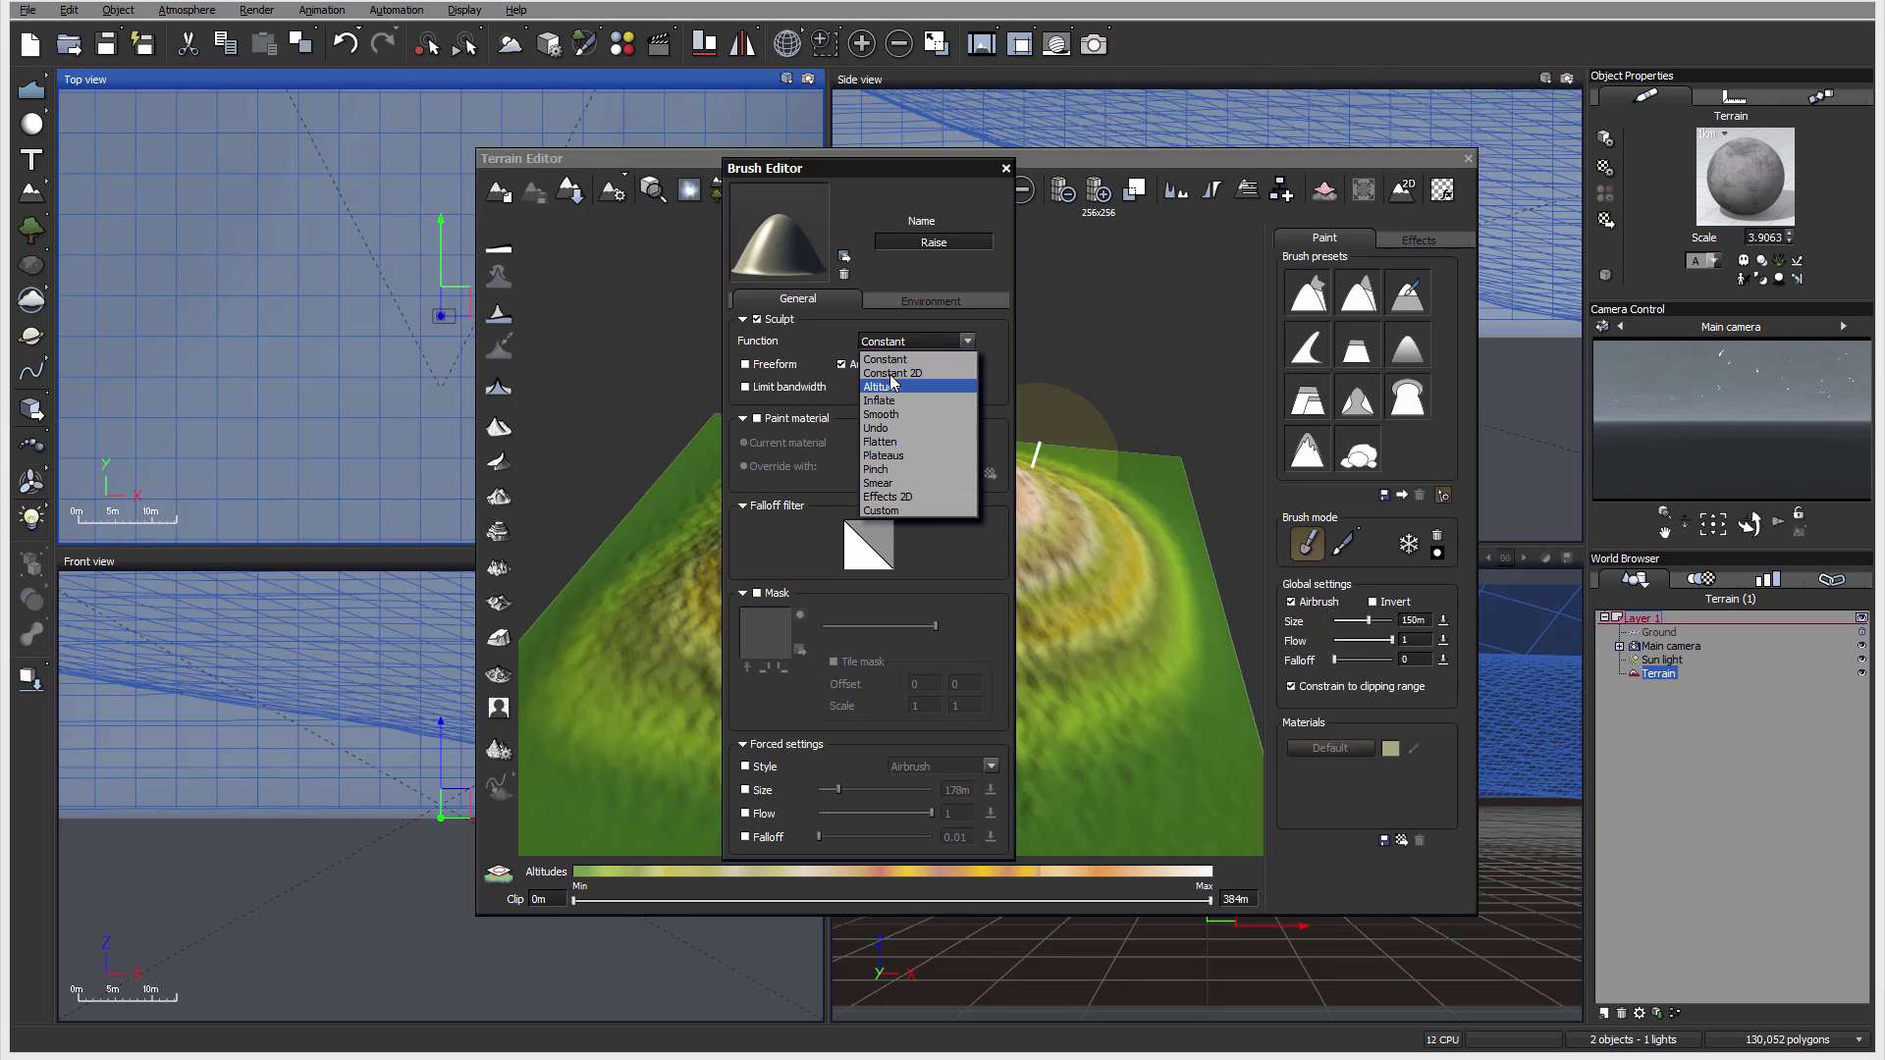
Review the Raise brush's function list, keeping Constant, and turn on Auto-picking.
left_click(962, 315)
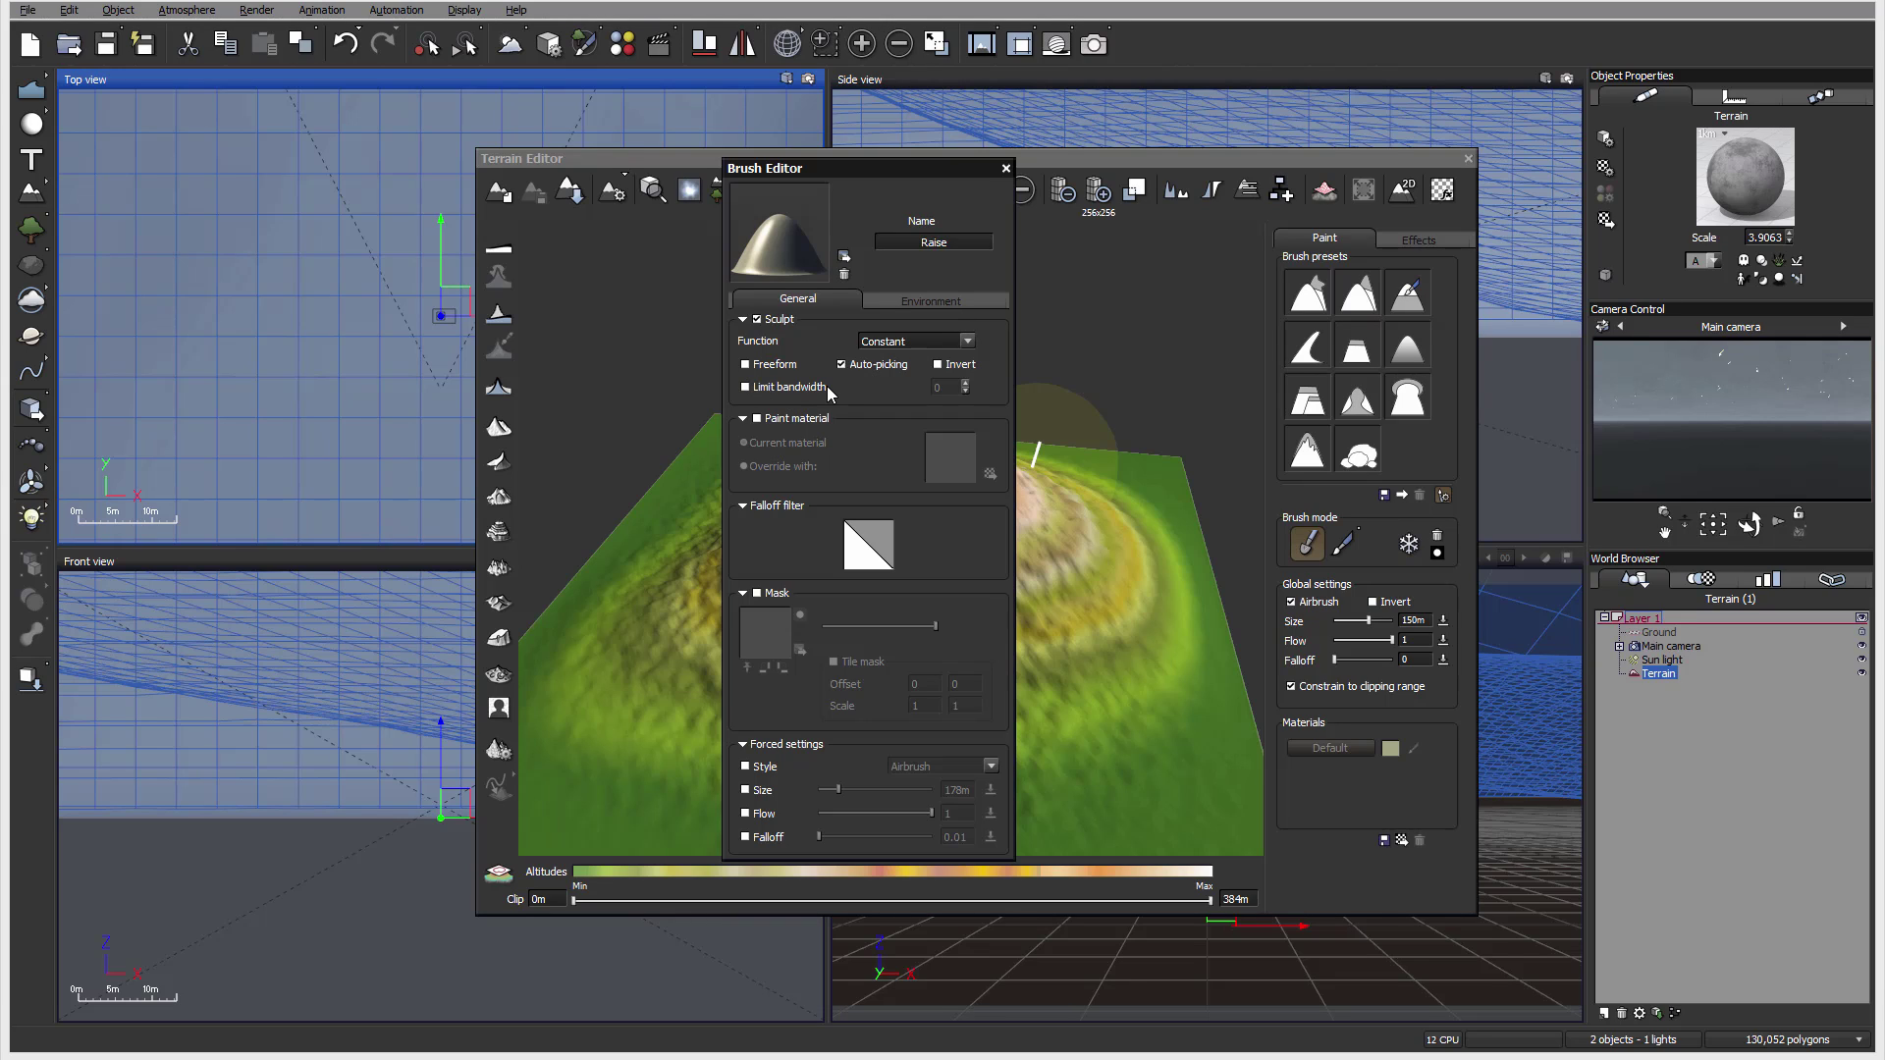
left_click(966, 340)
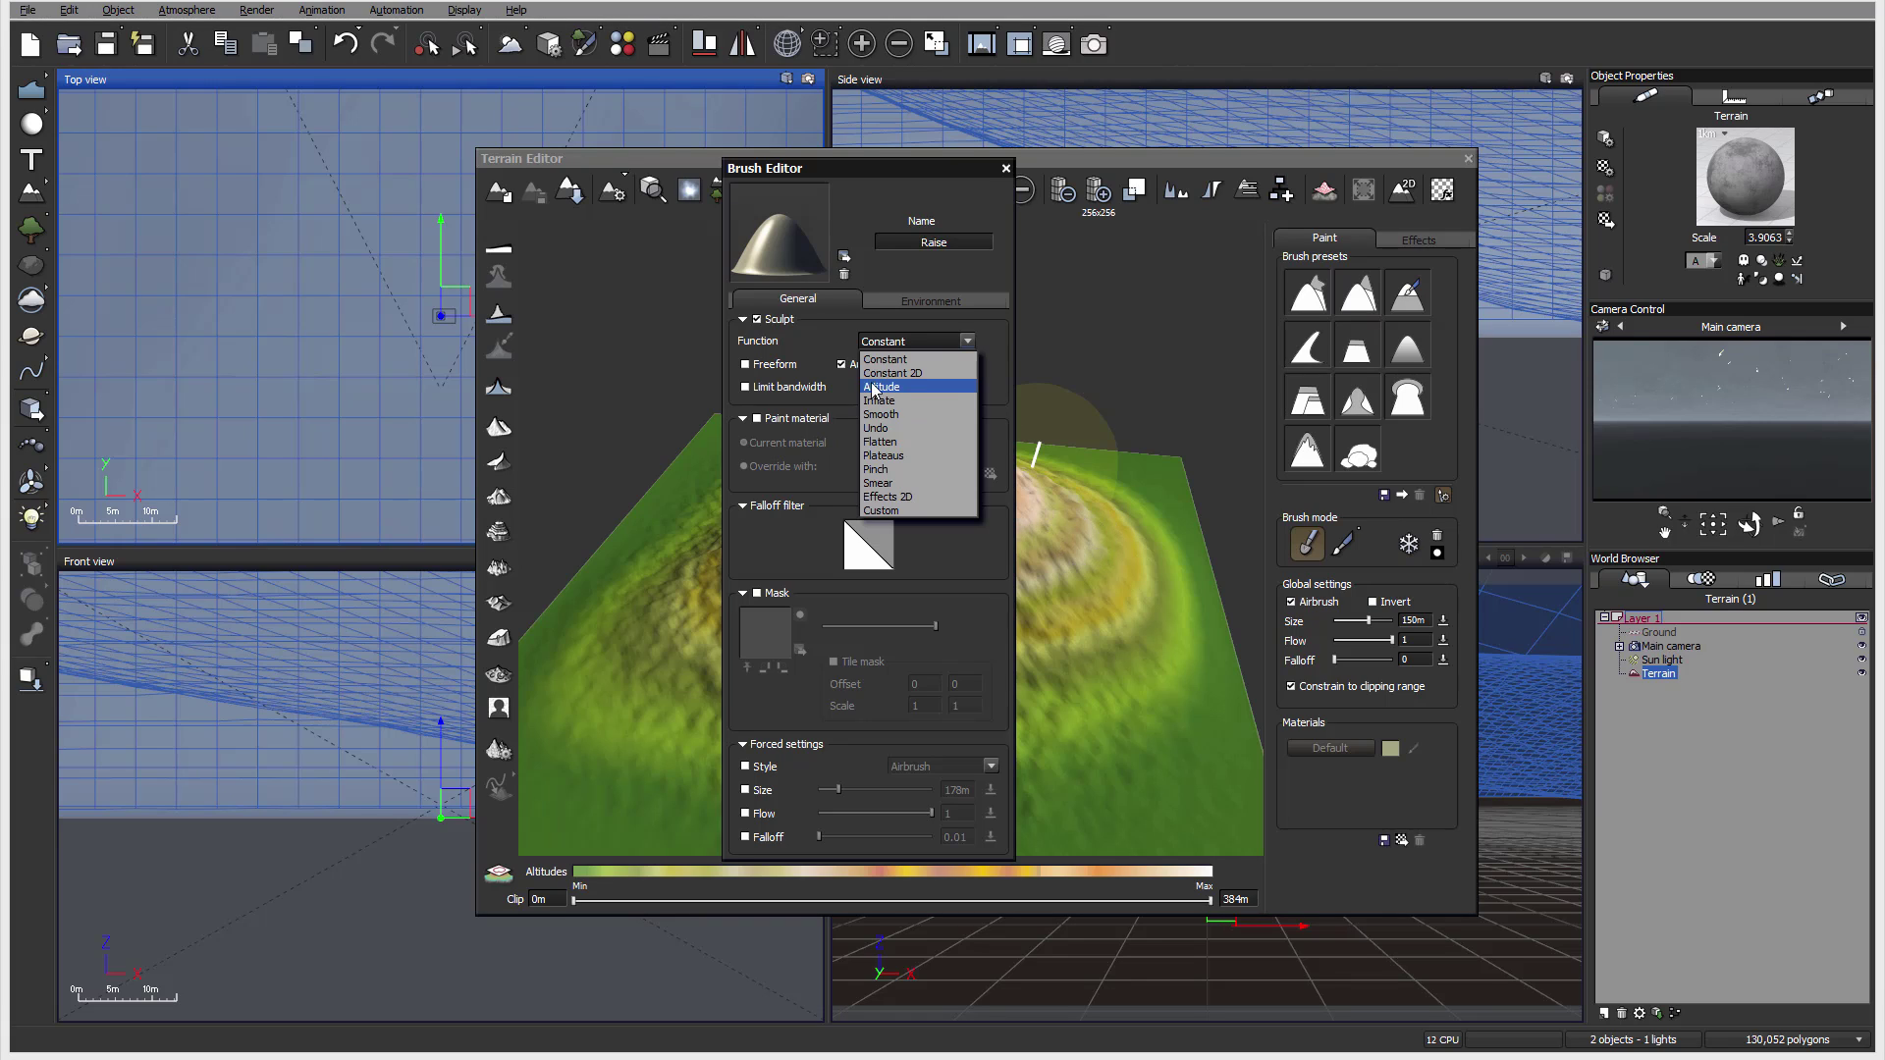
left_click(928, 360)
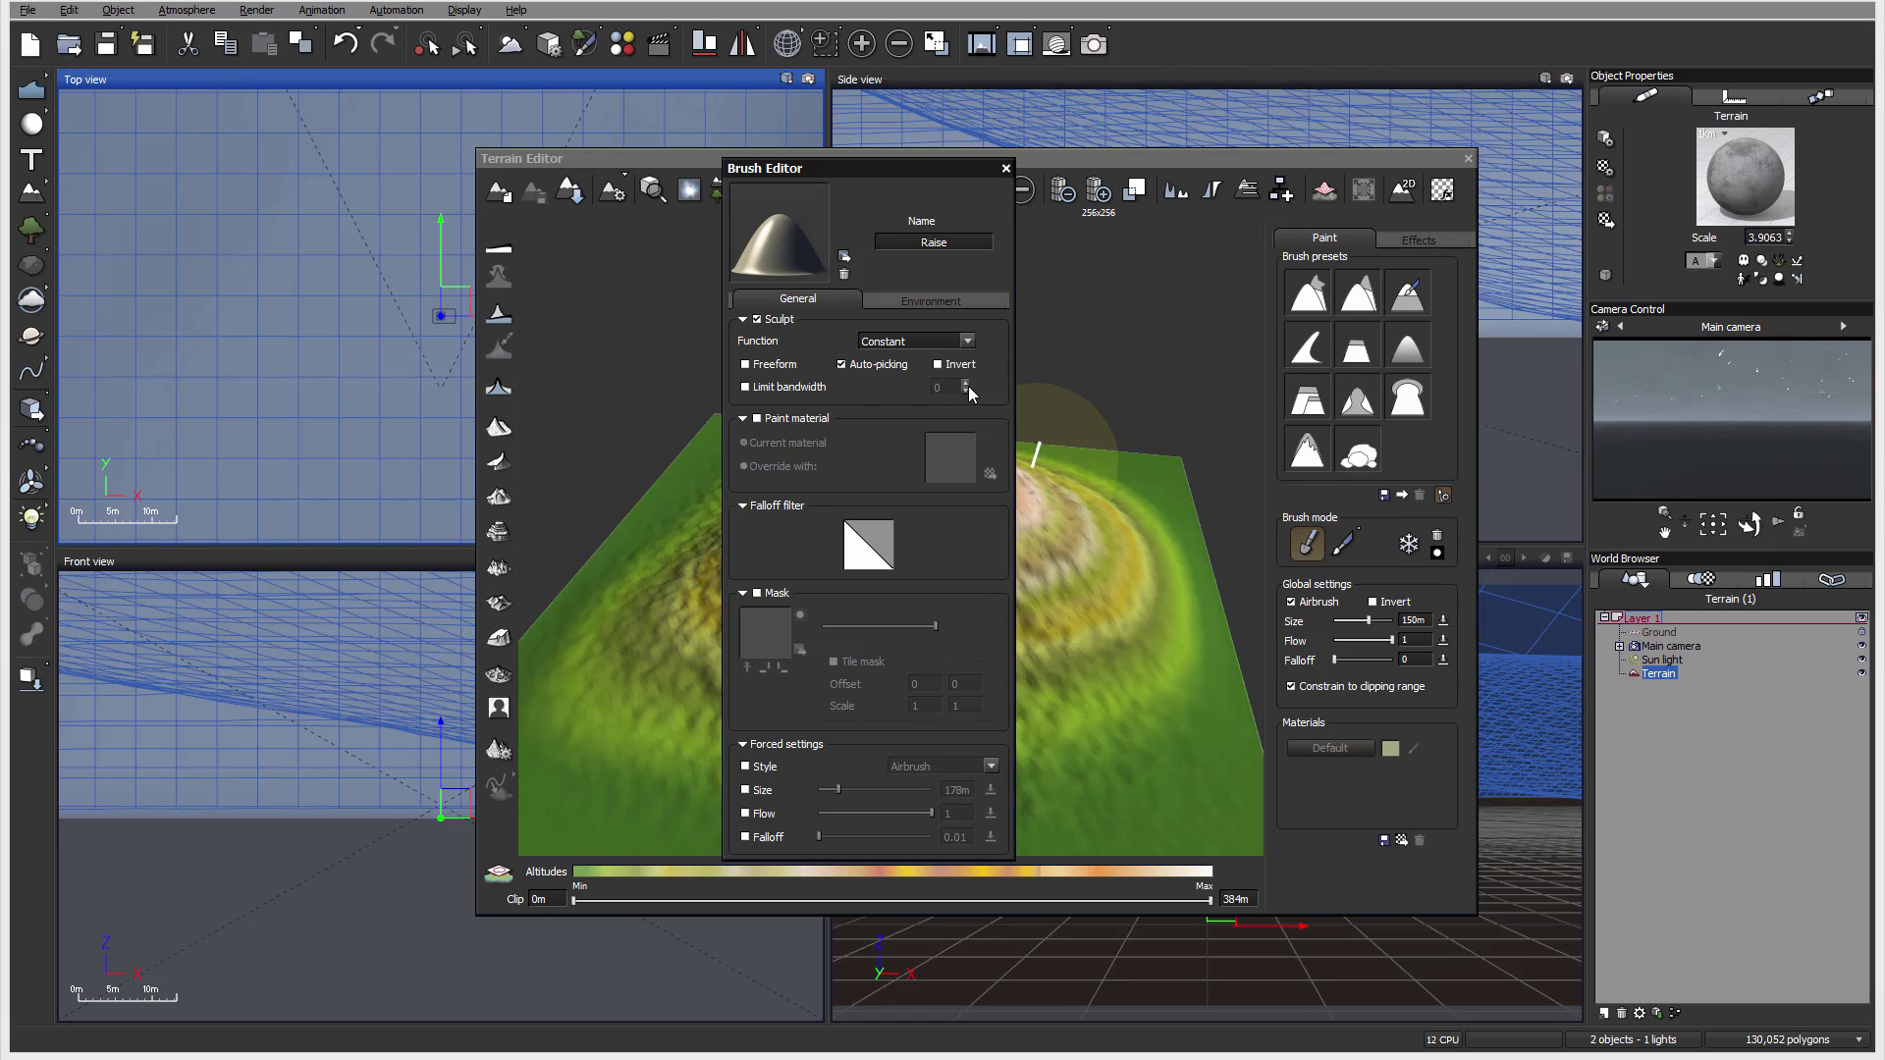
left_click(841, 364)
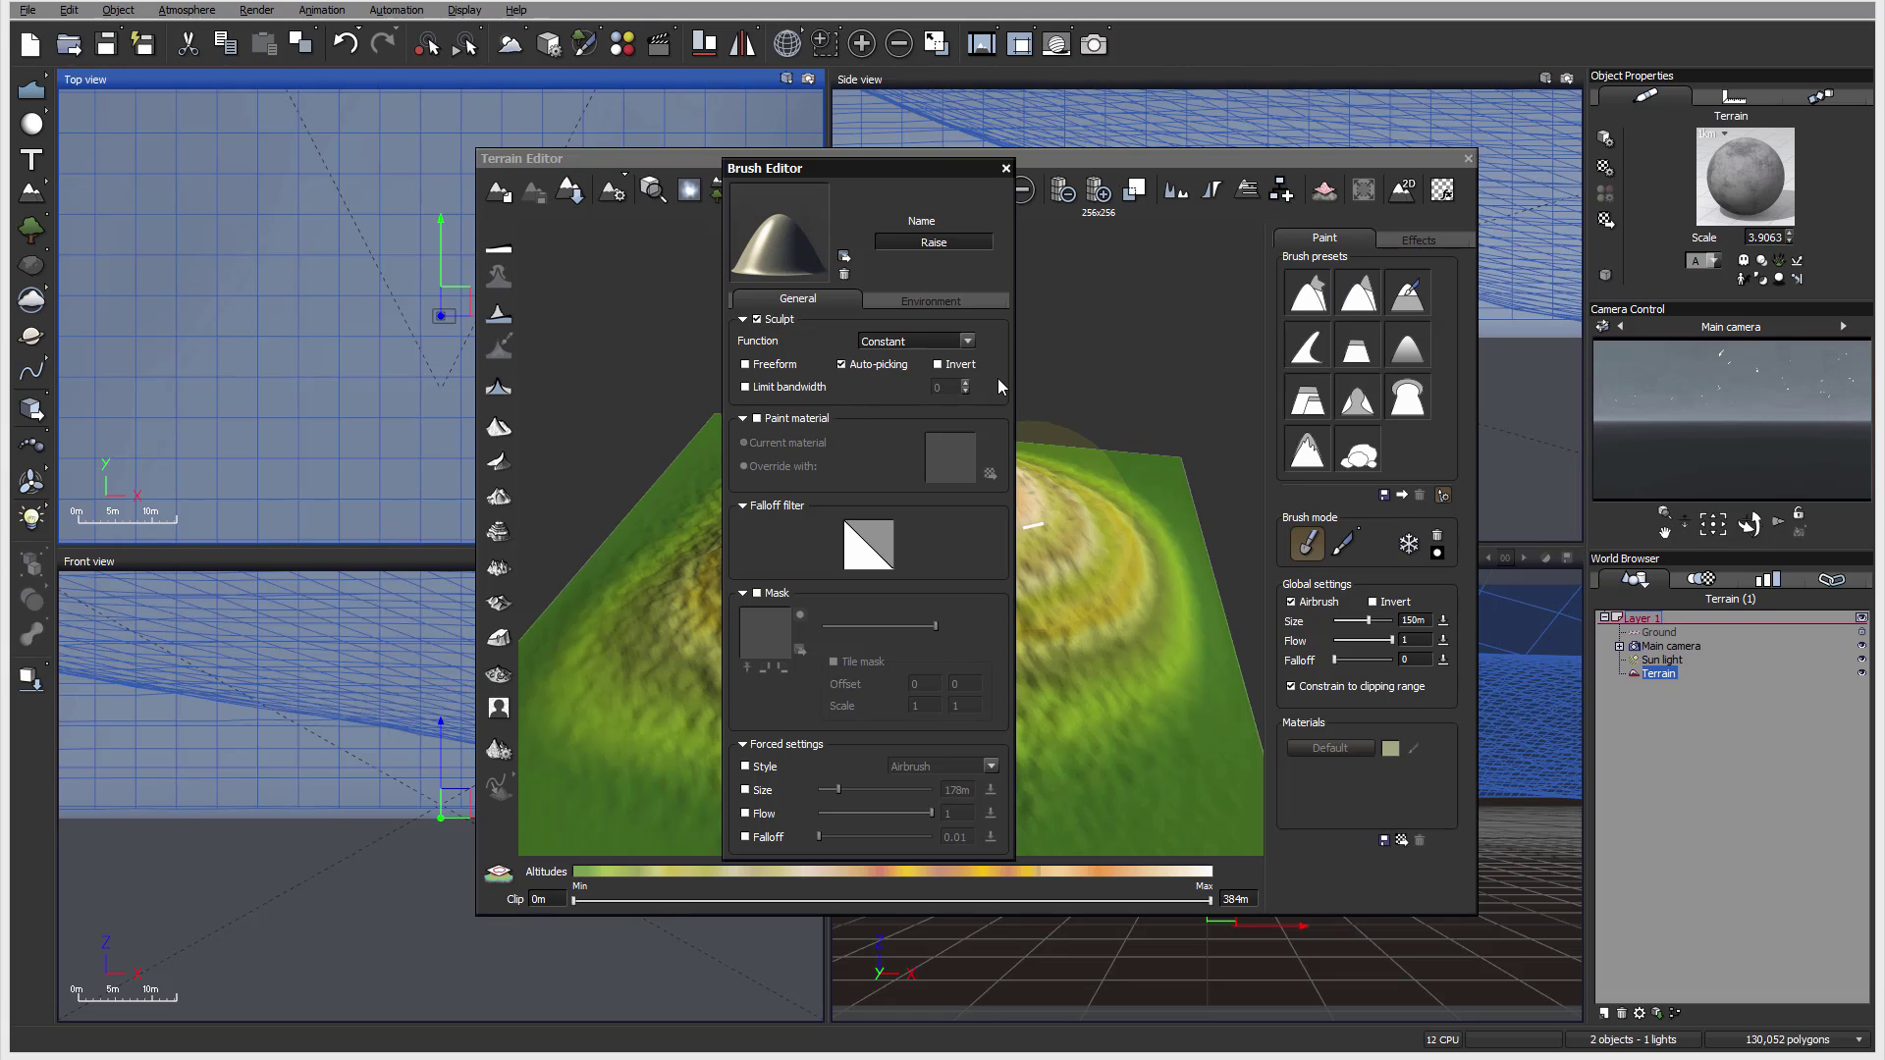
Switch Paint material on to load Default rock, then switch it off again.
left_click(758, 417)
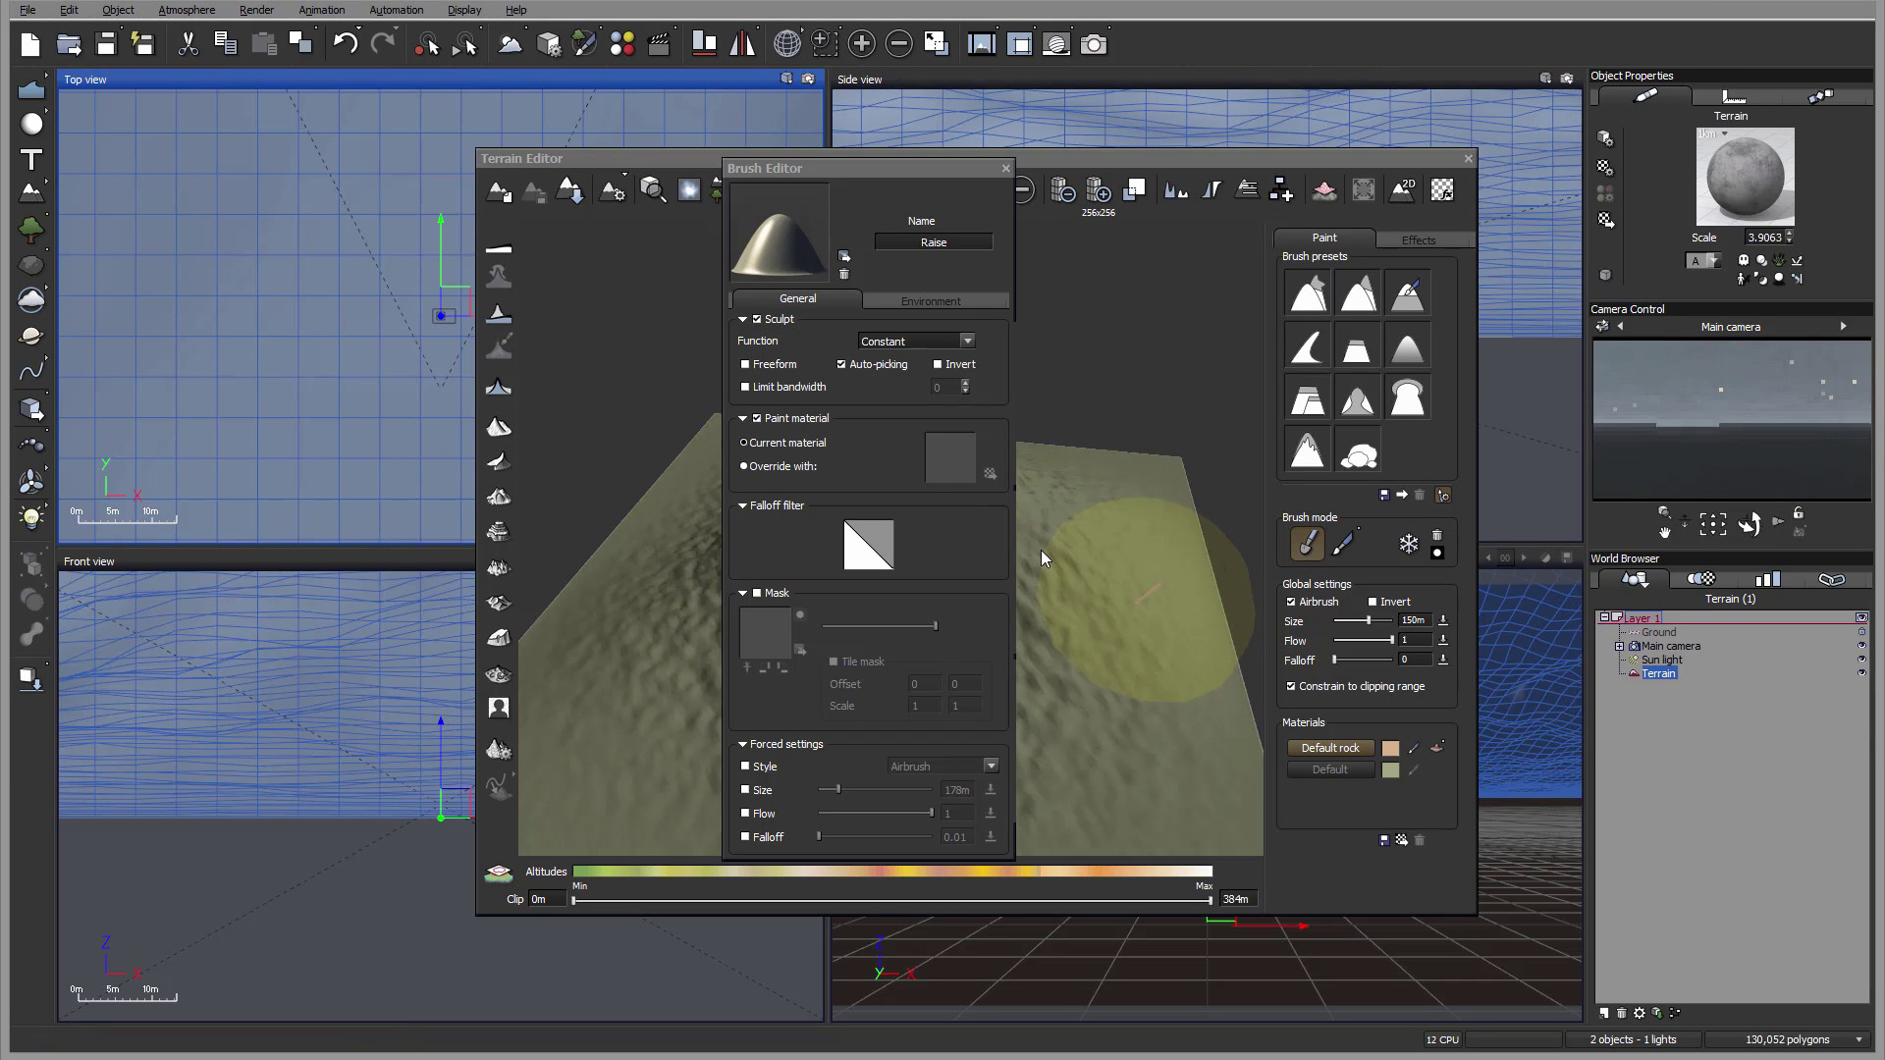
left_click(759, 418)
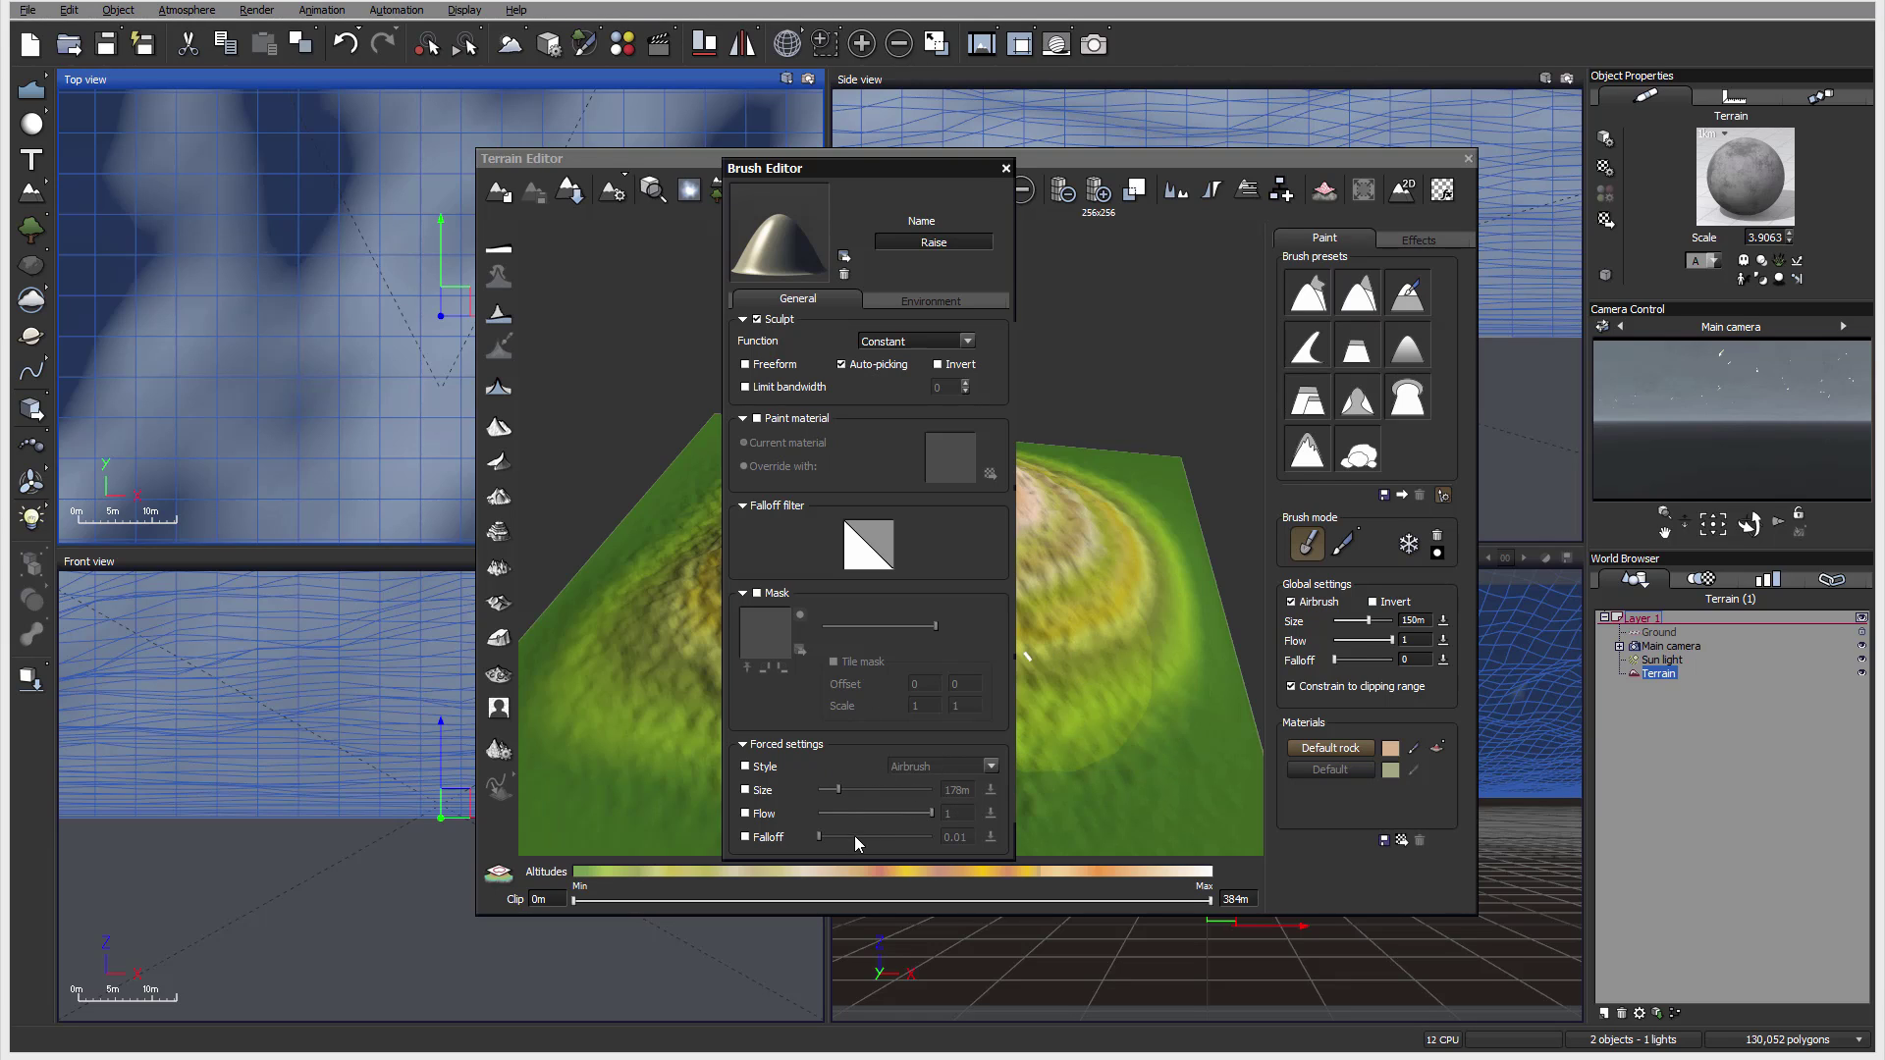
In the Environment tab, set the altitude range to -0.43–0.3 with 12% bottom fuzziness.
left_click(905, 297)
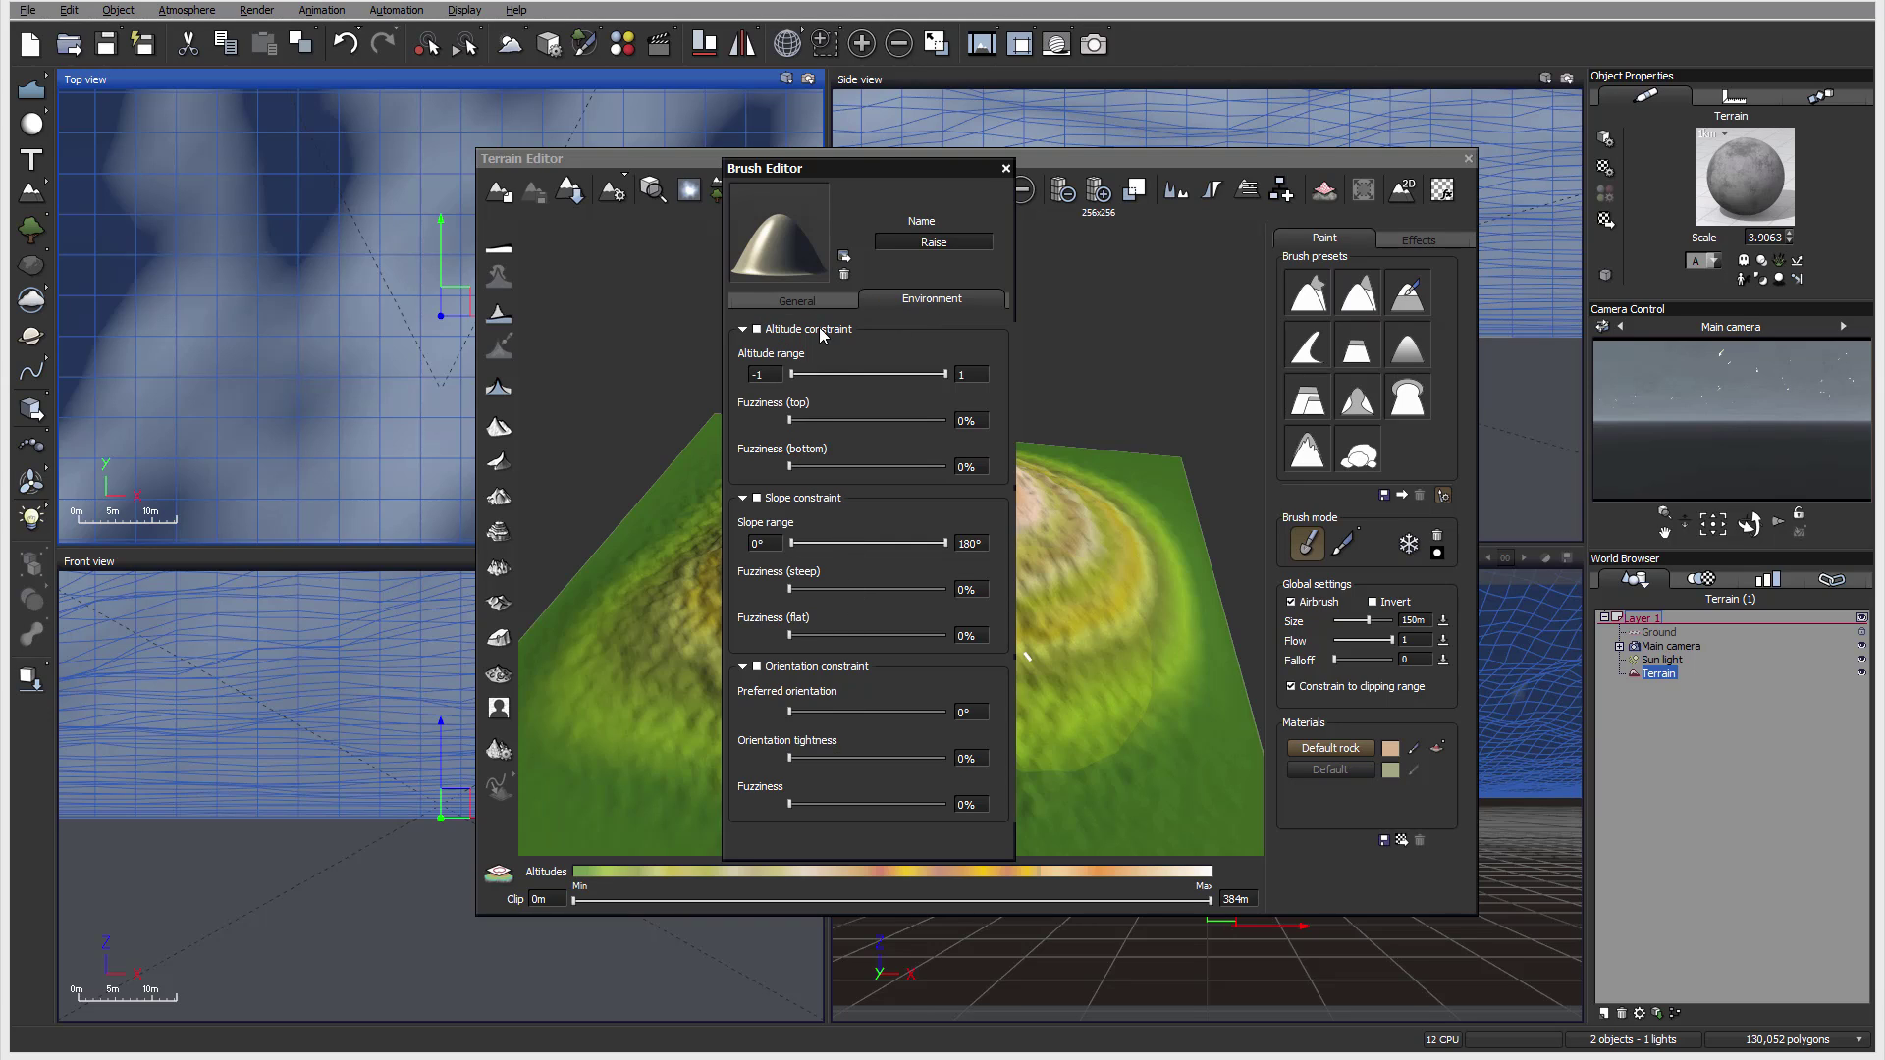
mouse_move(1257, 672)
left_mouse_down()
mouse_move(1193, 599)
mouse_move(1112, 714)
mouse_move(1159, 629)
mouse_move(1148, 602)
mouse_move(1110, 620)
left_mouse_up()
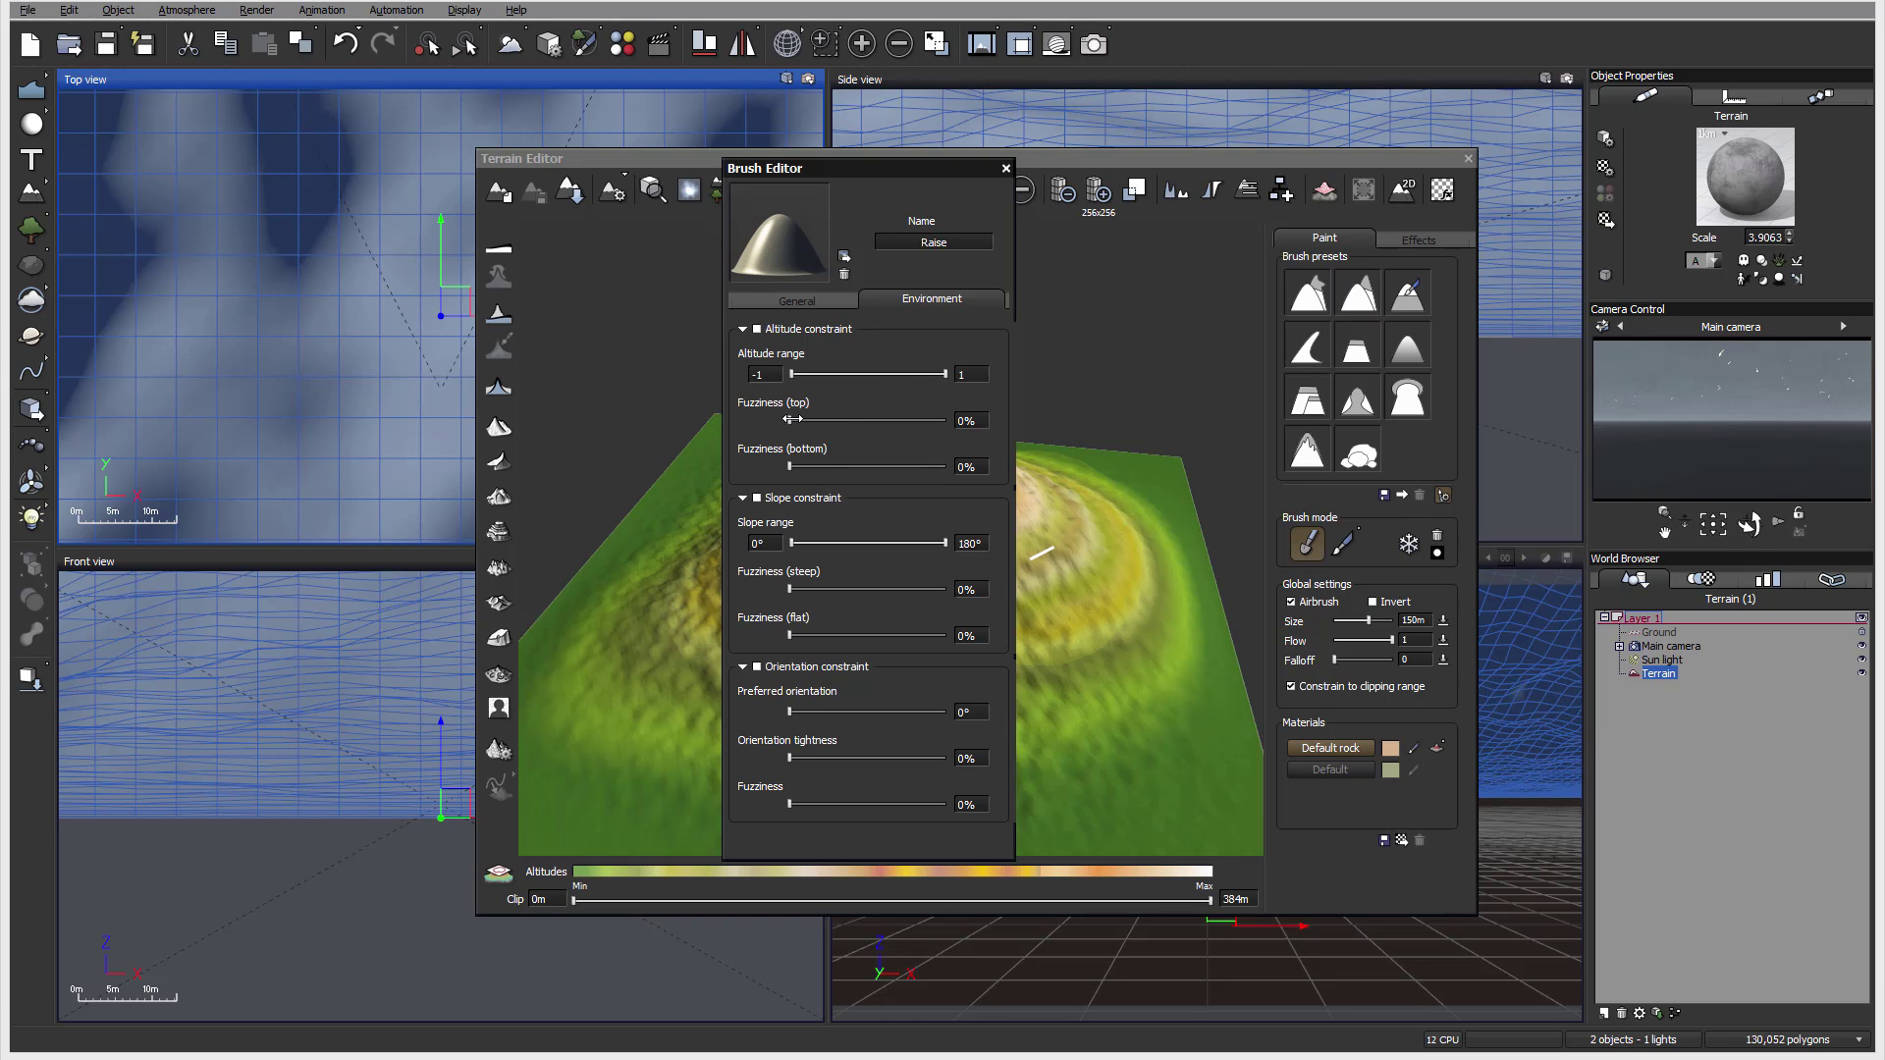
left_click_drag(791, 374, 829, 378)
left_click_drag(792, 464, 807, 465)
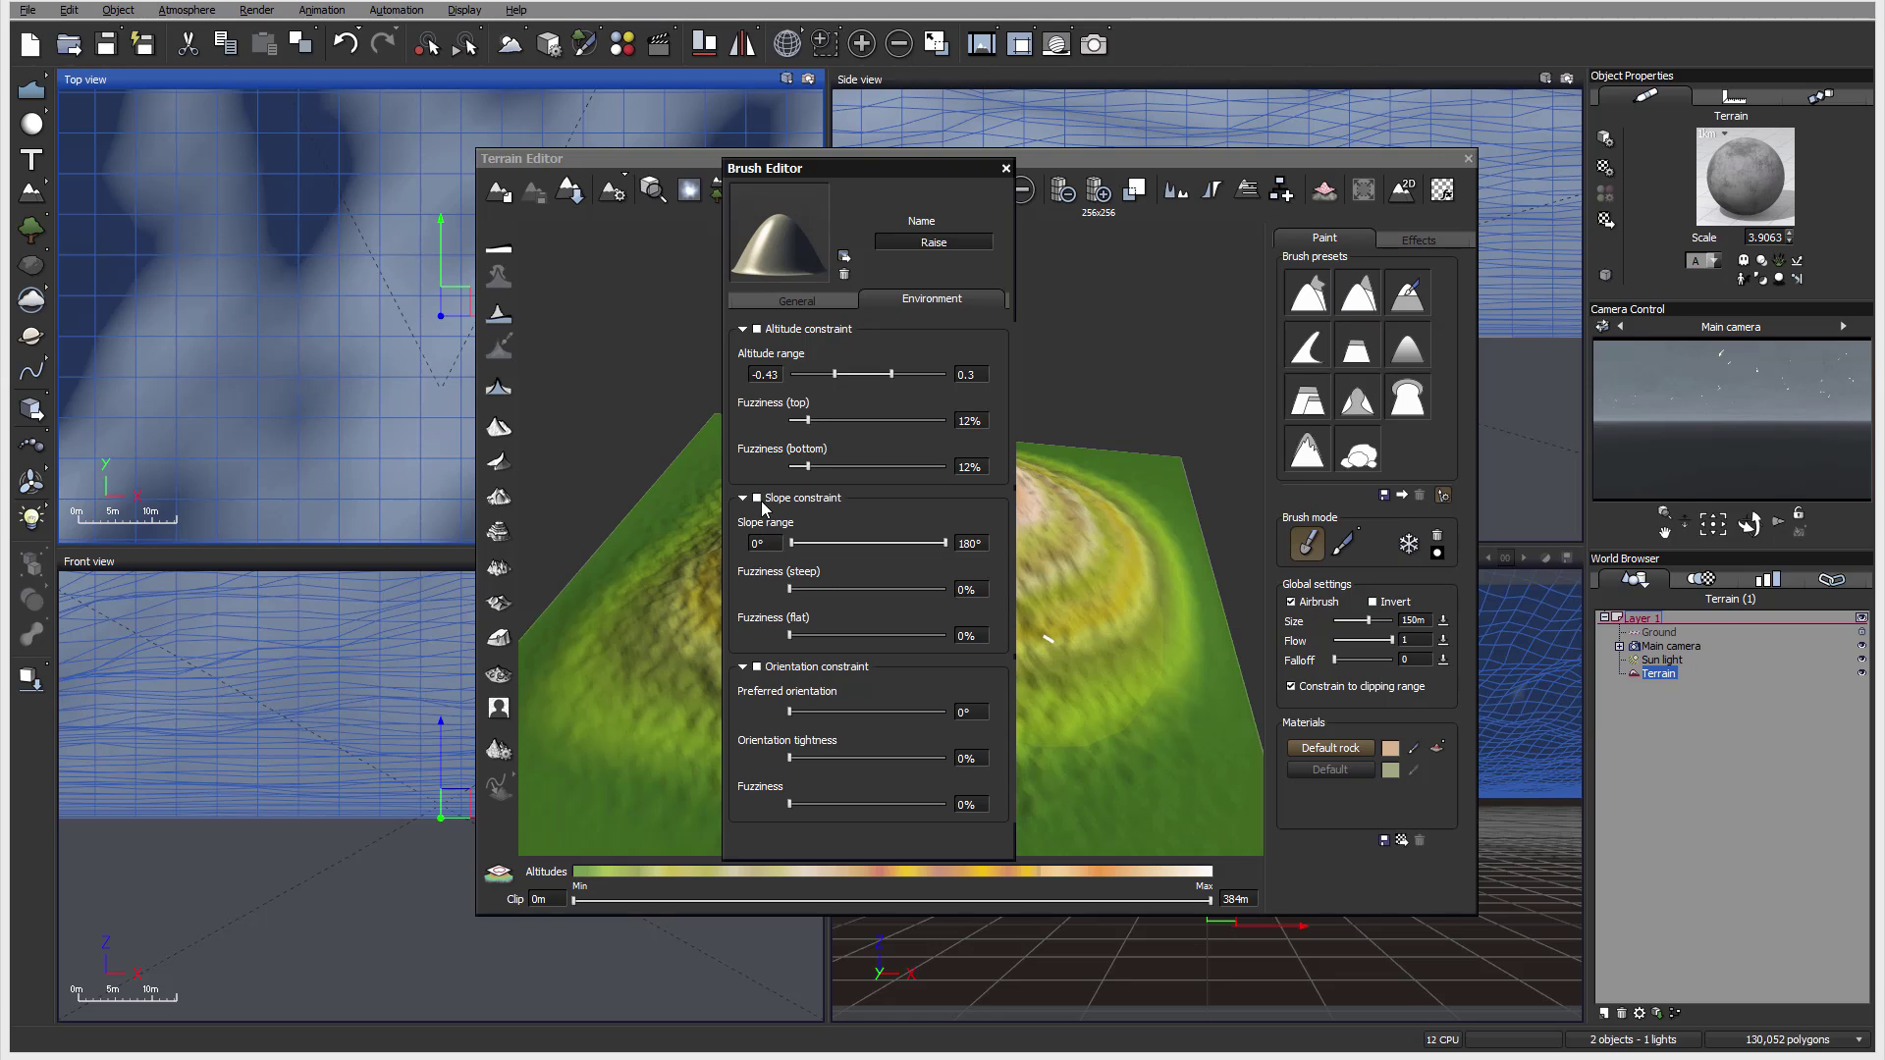
Limit the slope range to 52°–101°, with 11% steep and 8% flat fuzziness.
left_click_drag(945, 543, 841, 549)
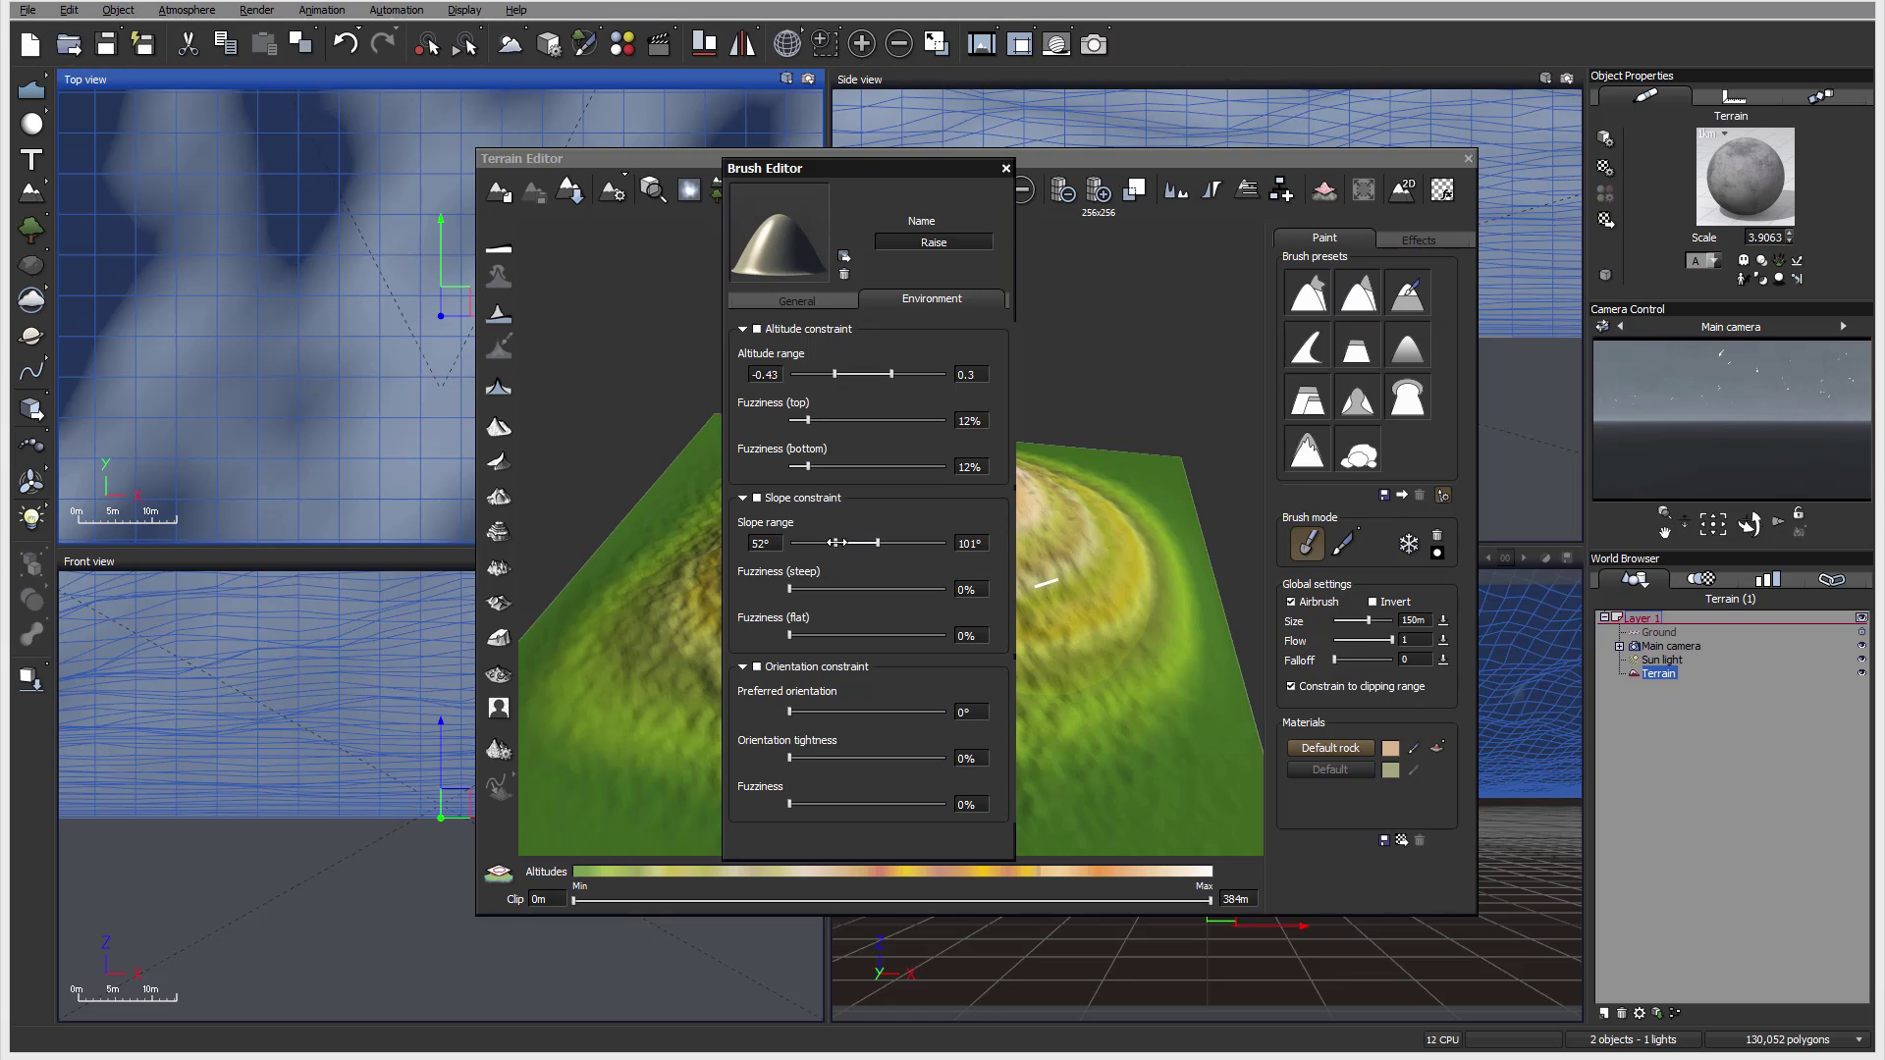
left_click_drag(790, 589, 805, 589)
left_click(813, 634)
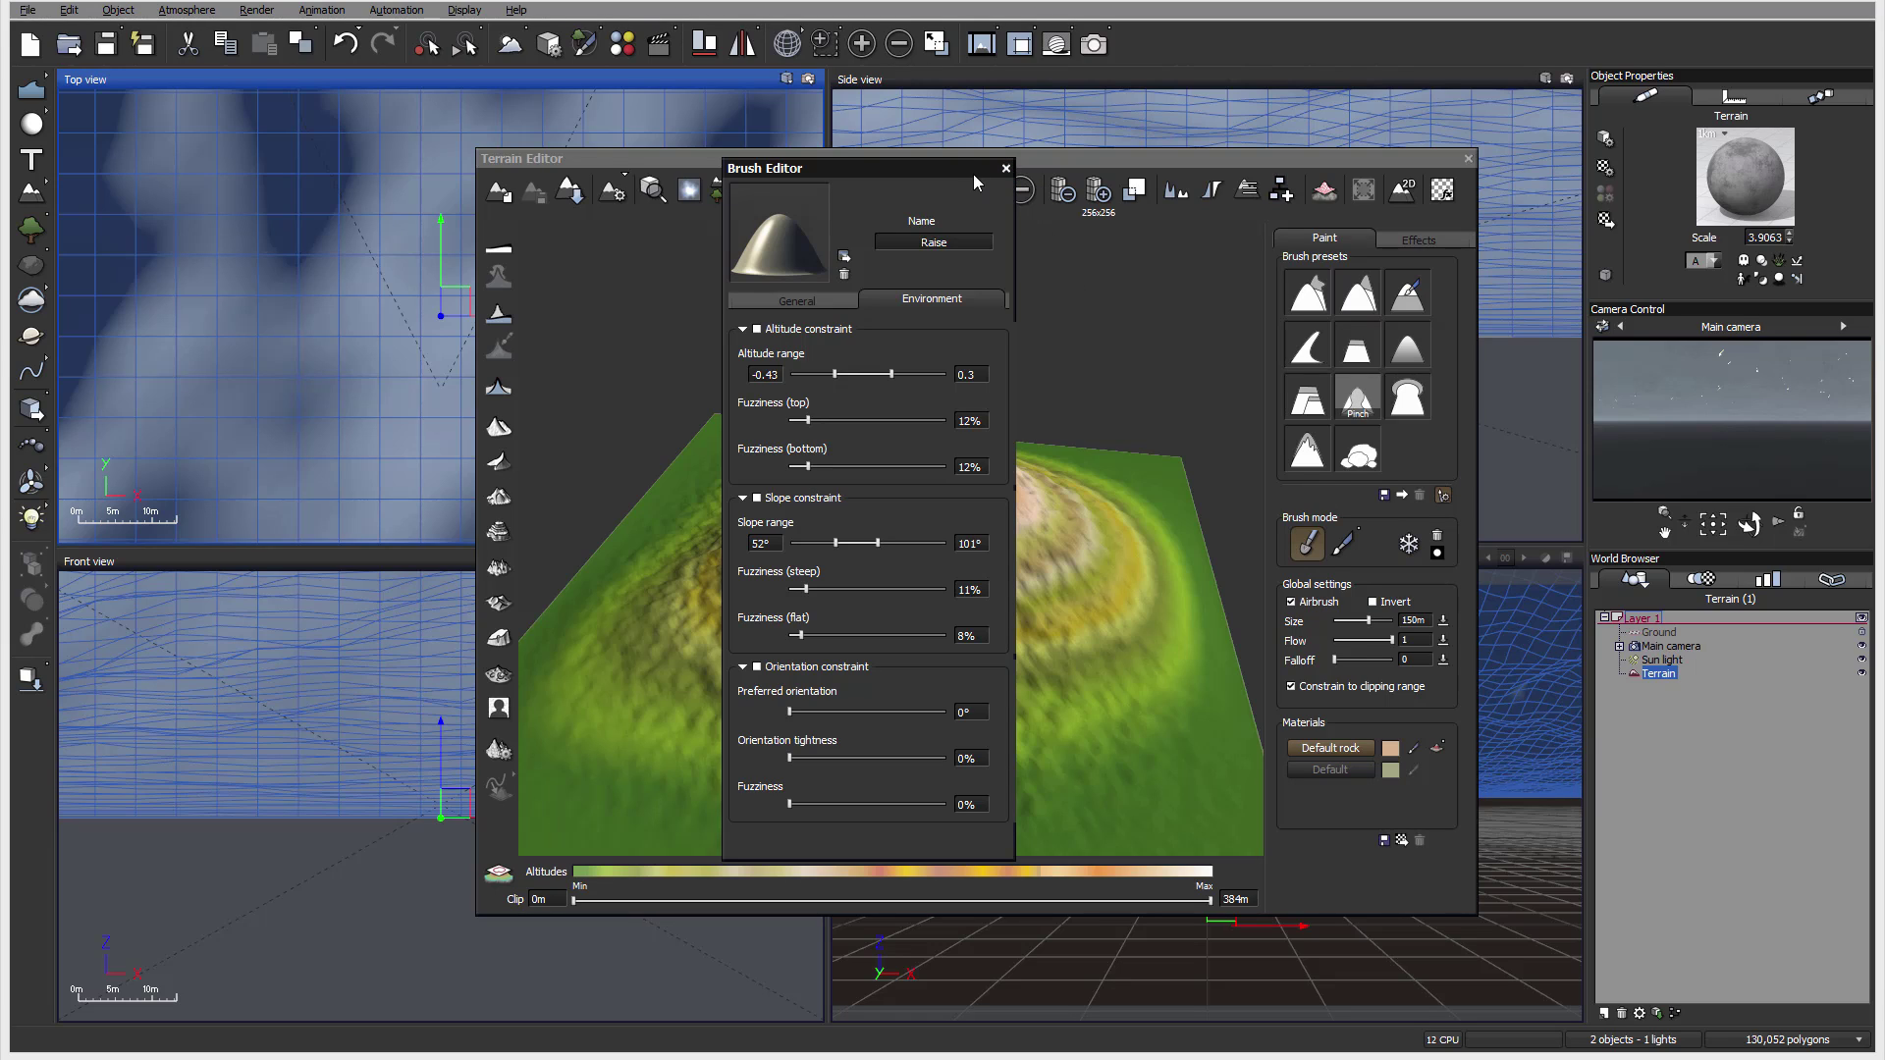
Close the Brush Editor and select the 3D Sculpt brush preset.
left_click(1006, 169)
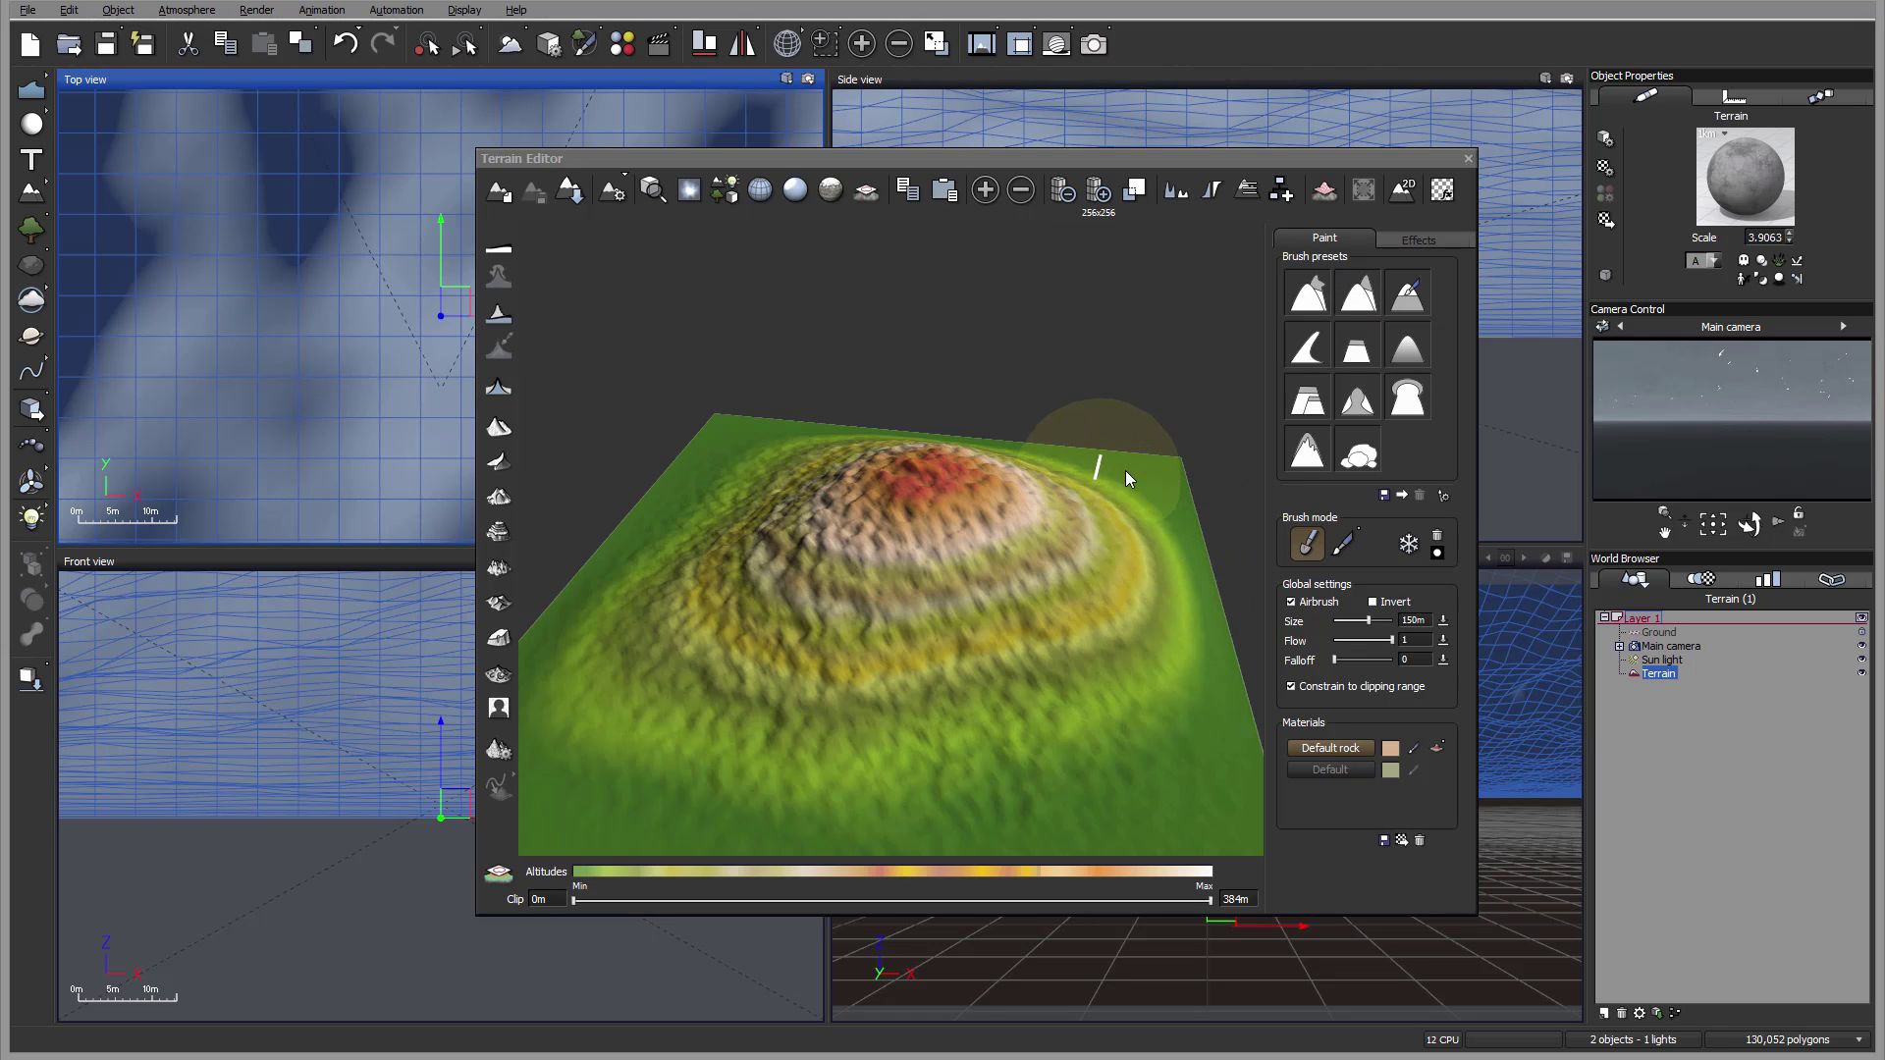
left_click(1318, 287)
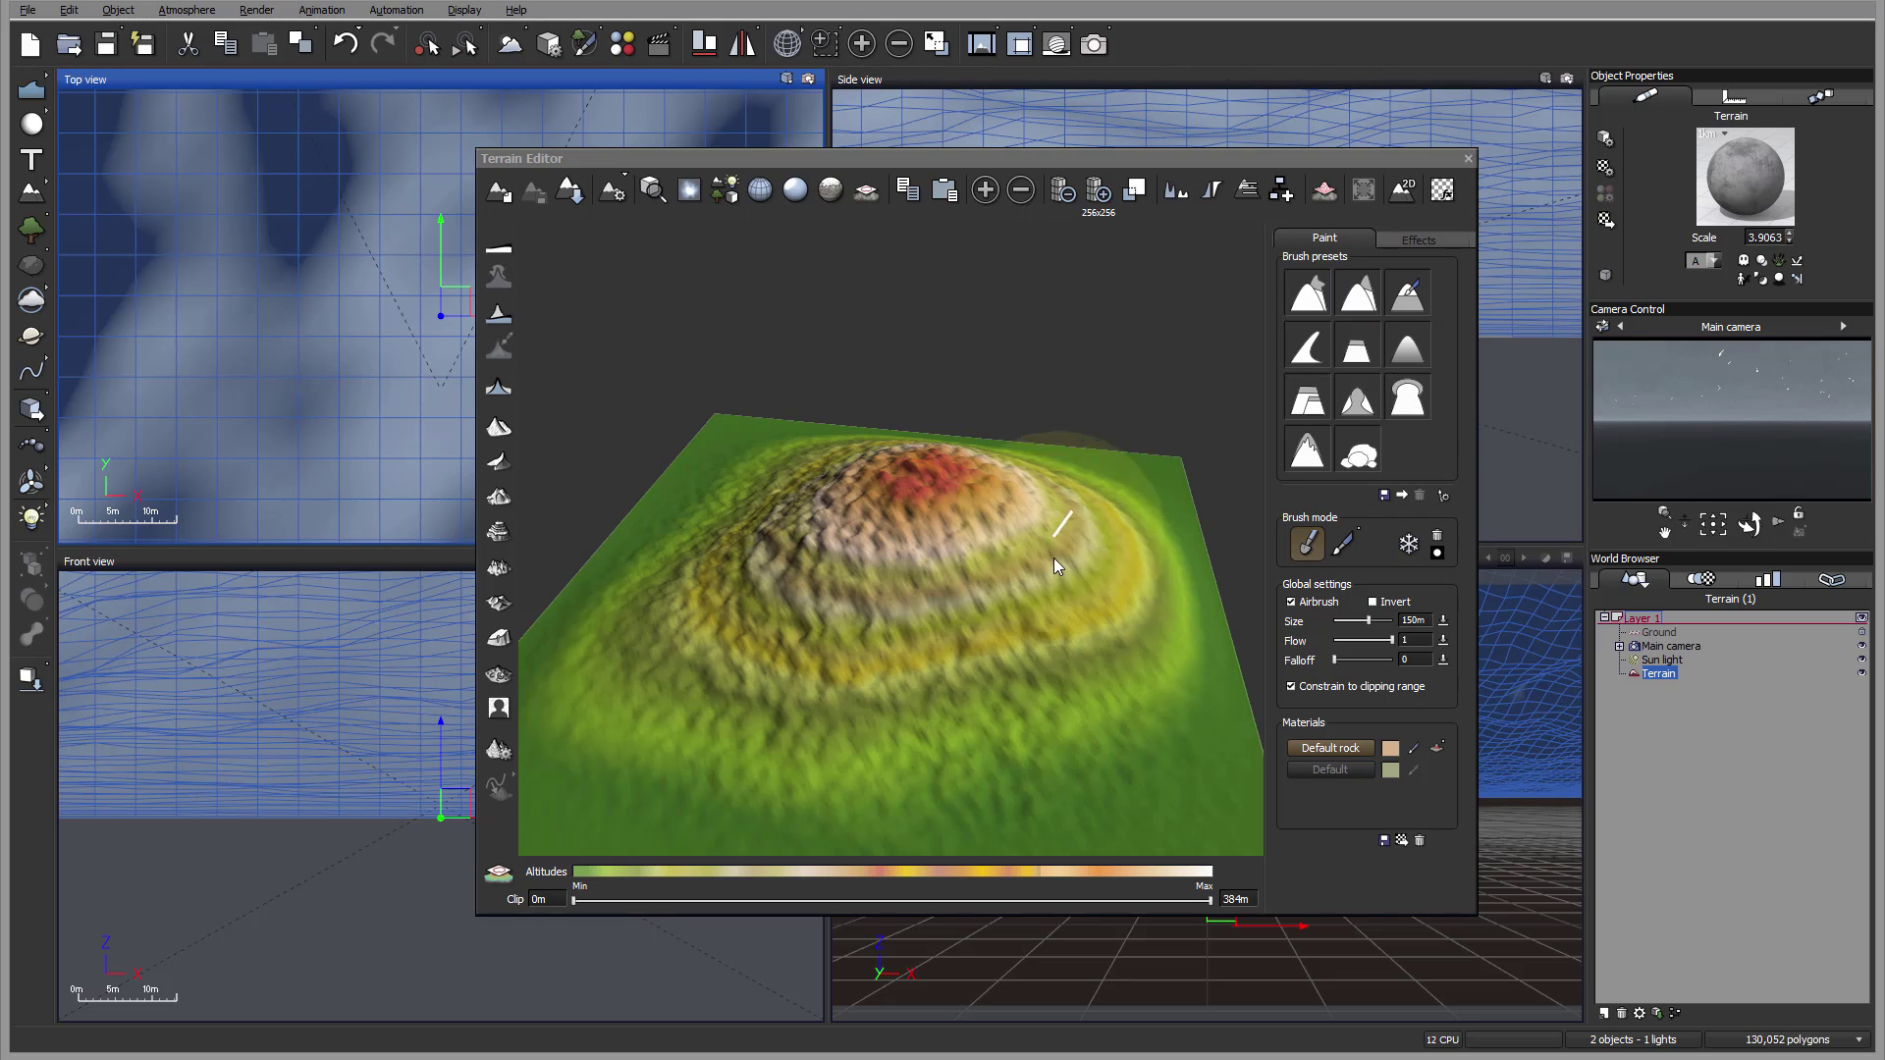
Sculpt a small pebble bump on the hill's slope using 3D Sculpt at 43.6m size.
right_click_drag(1059, 560, 1082, 560)
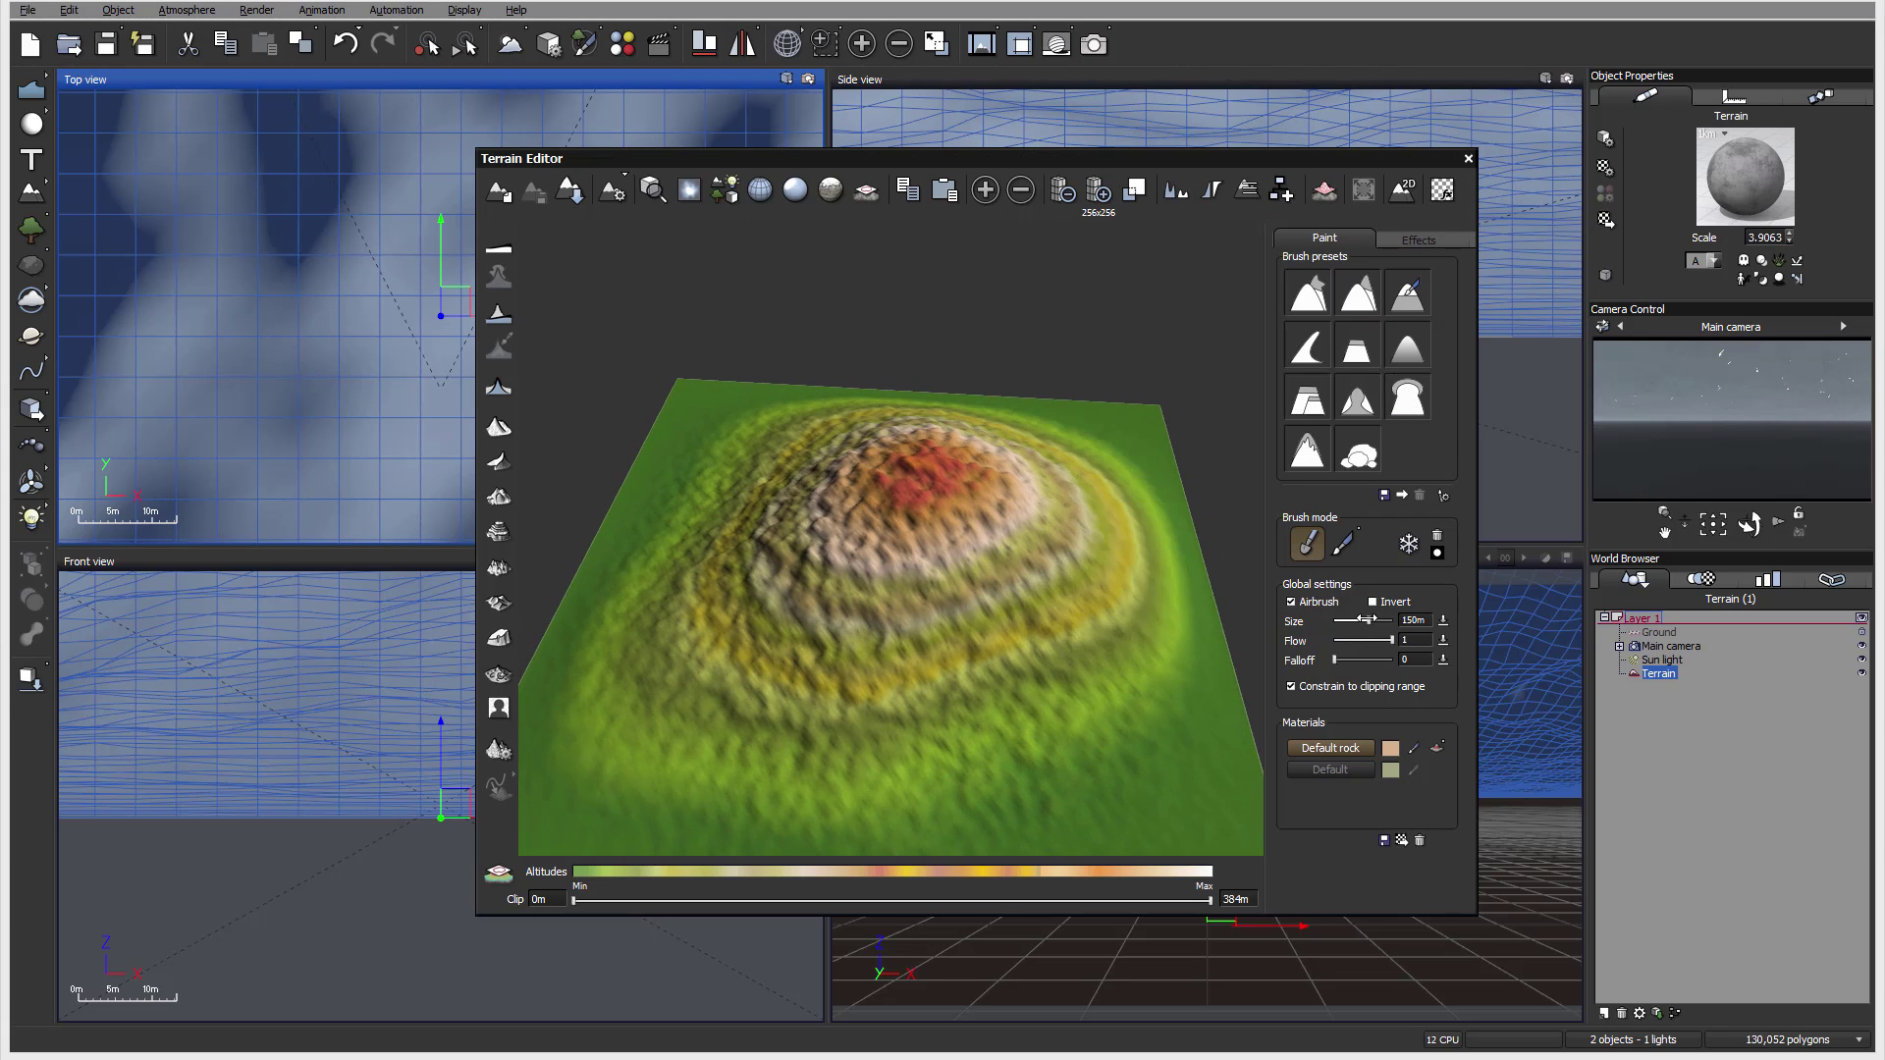
left_click_drag(1366, 619, 1338, 640)
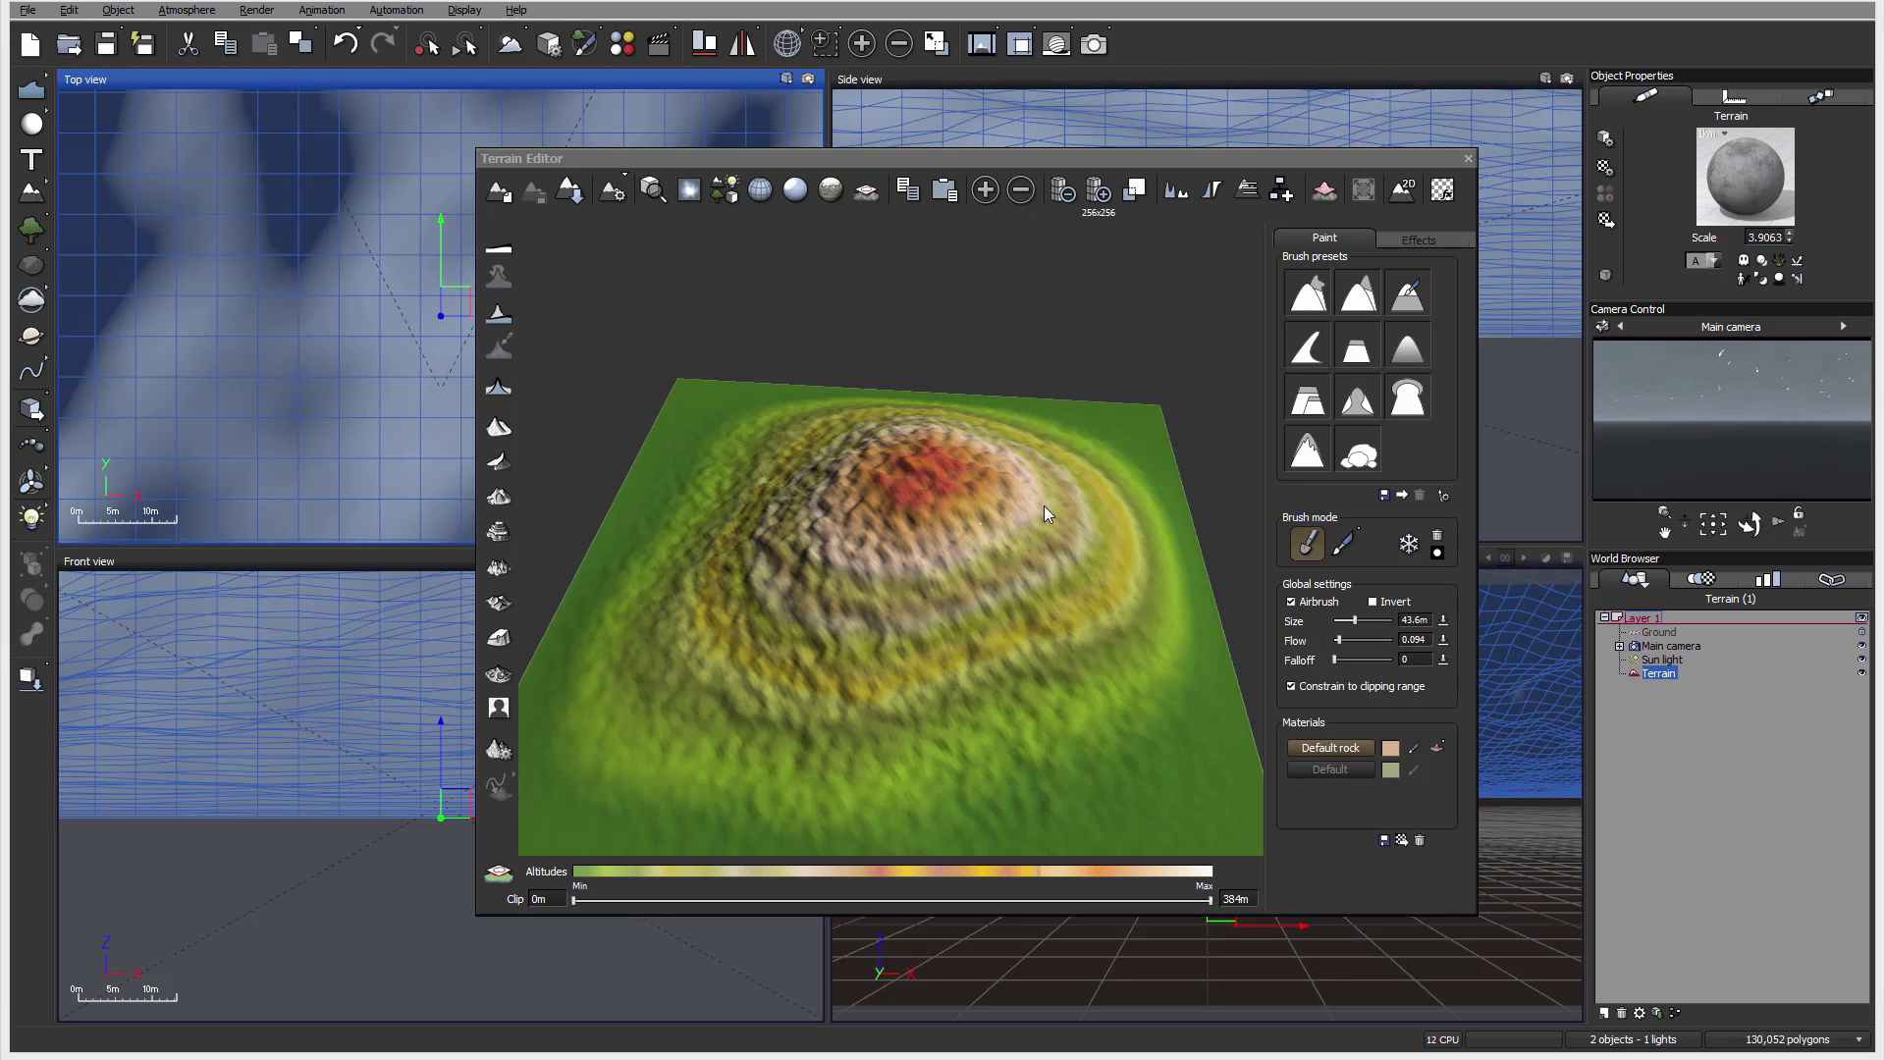
left_click(1310, 303)
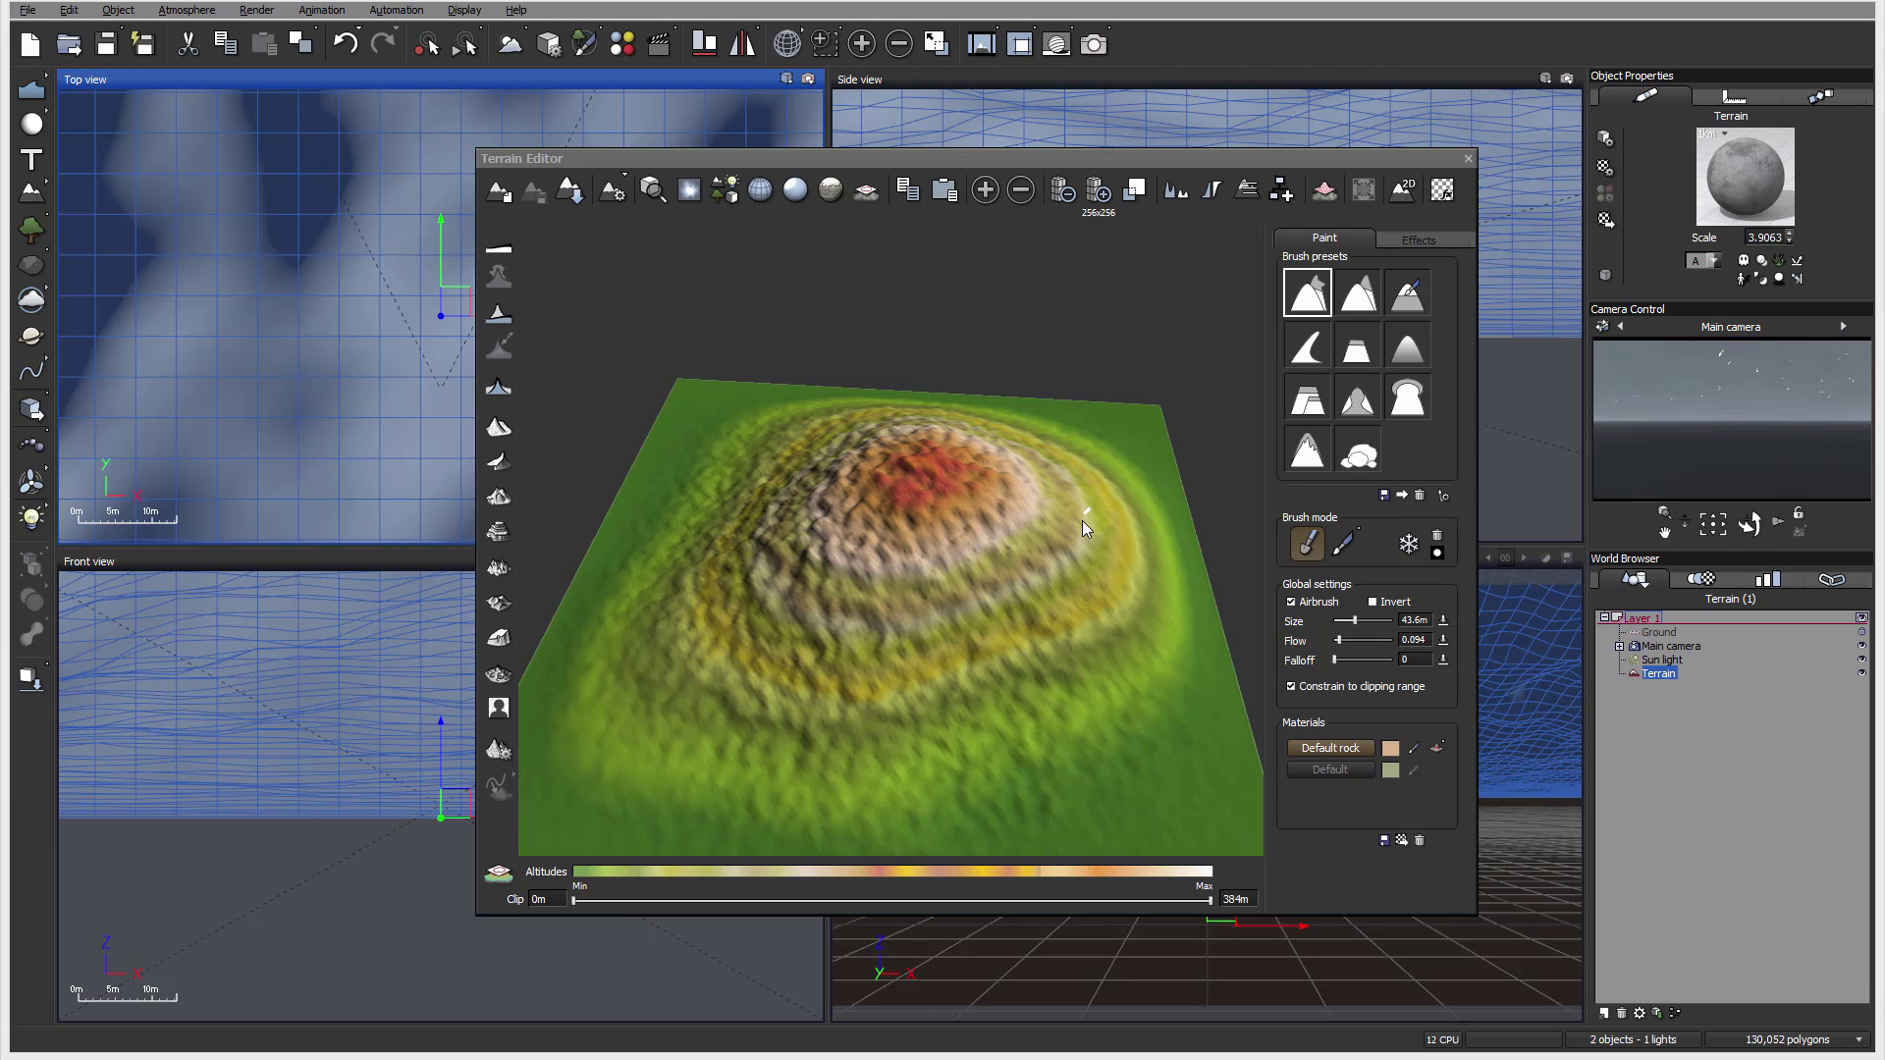
left_click(1058, 538)
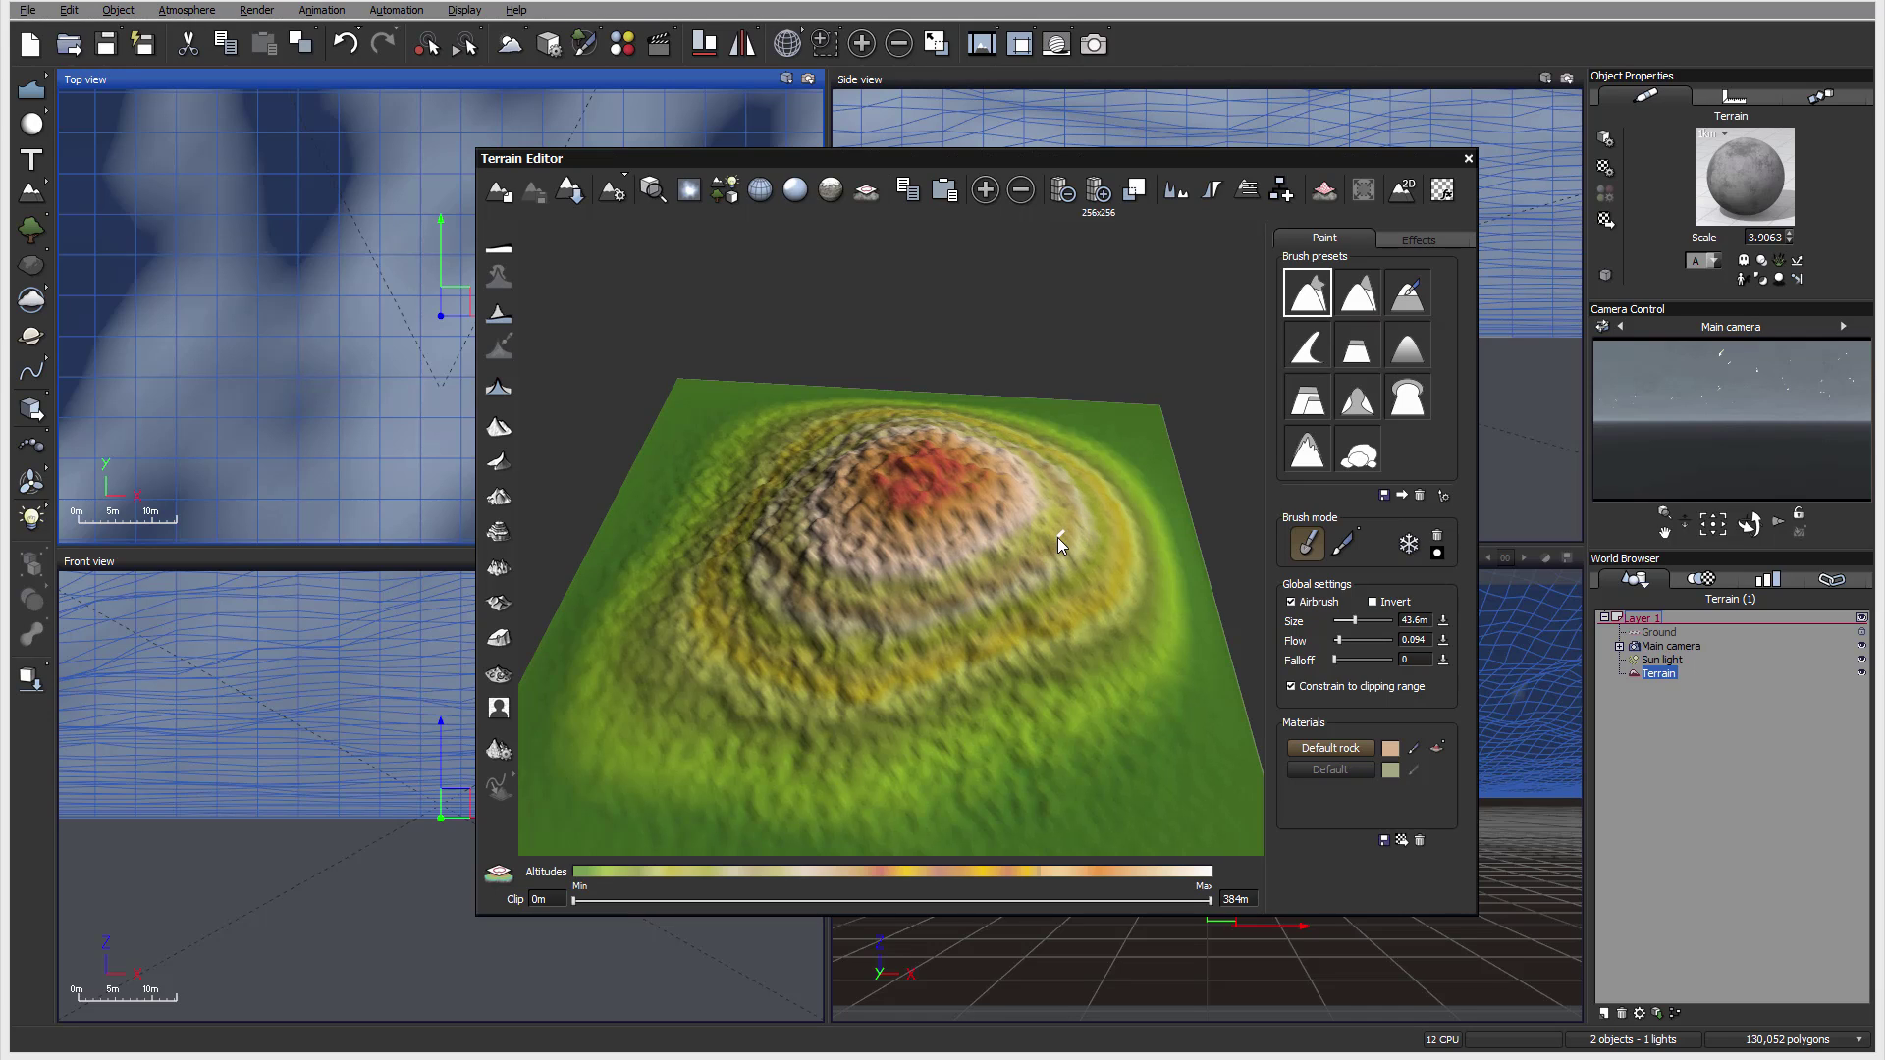
left_click_drag(1077, 539, 1082, 539)
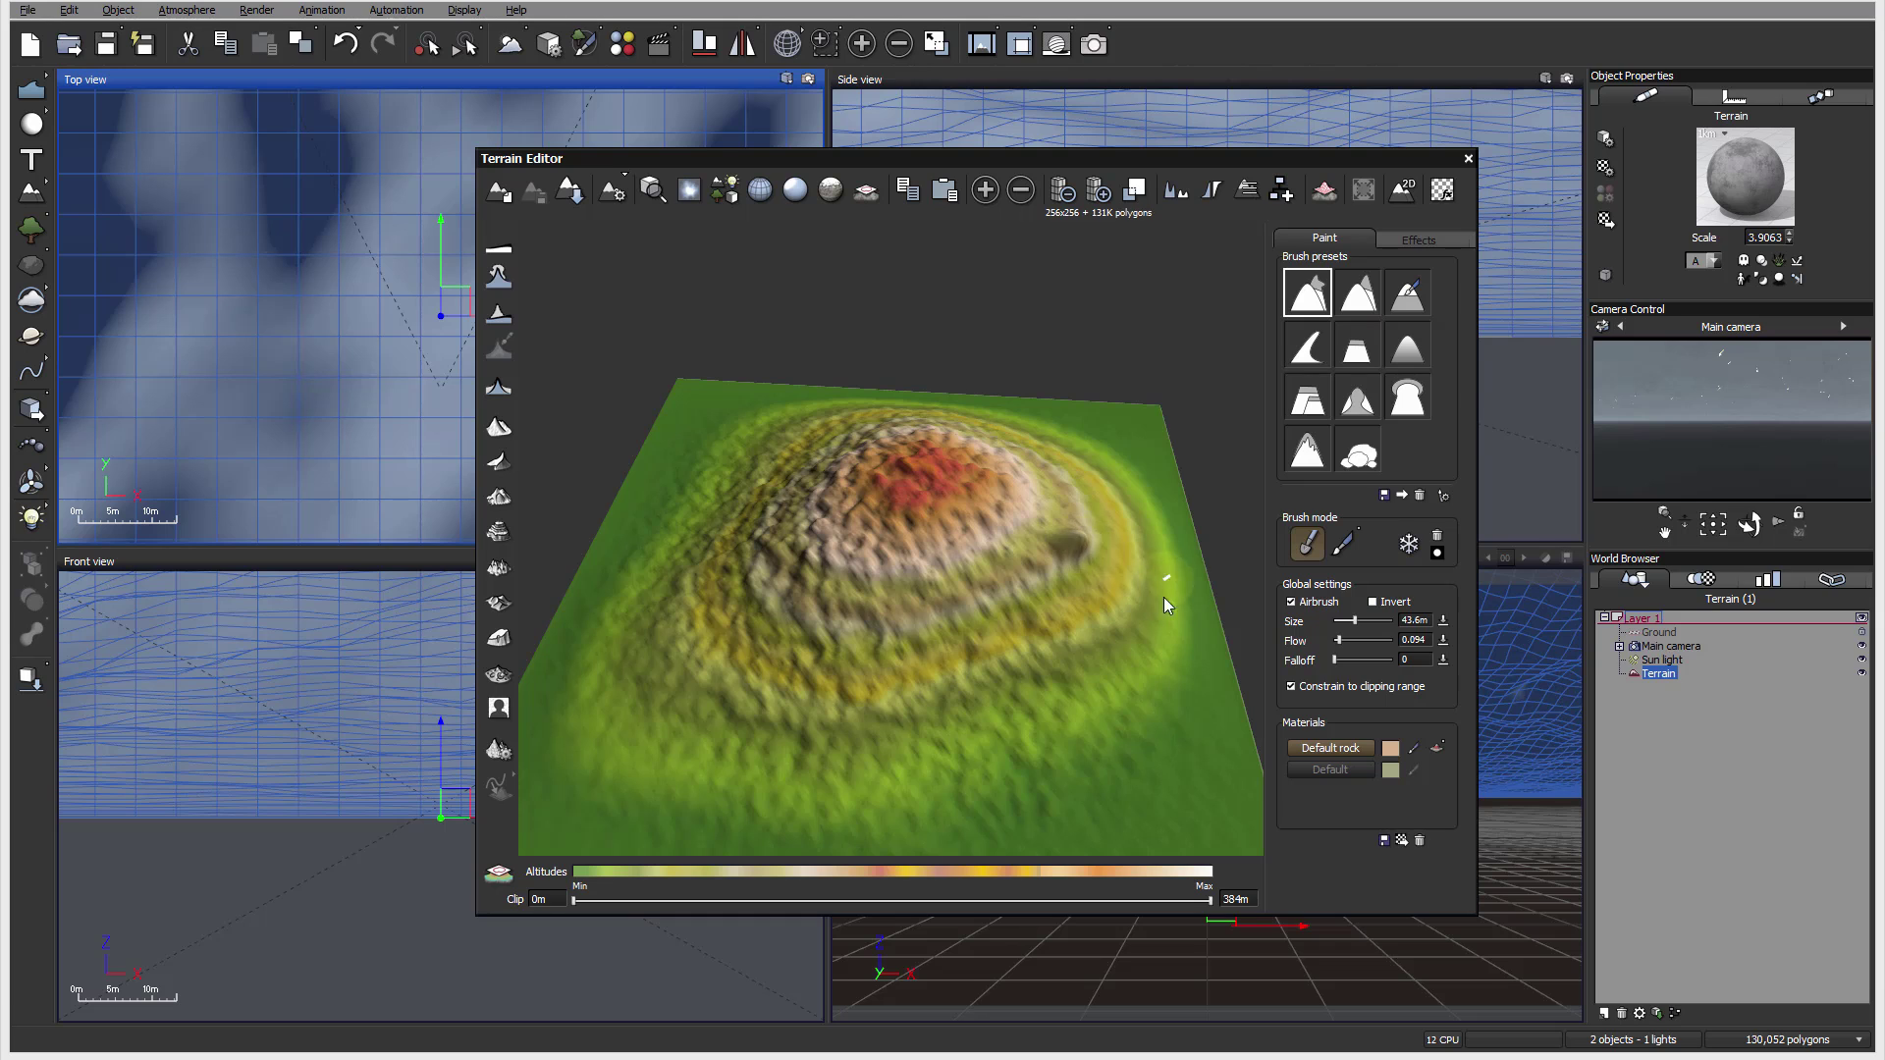
right_click_drag(1145, 602, 1040, 530)
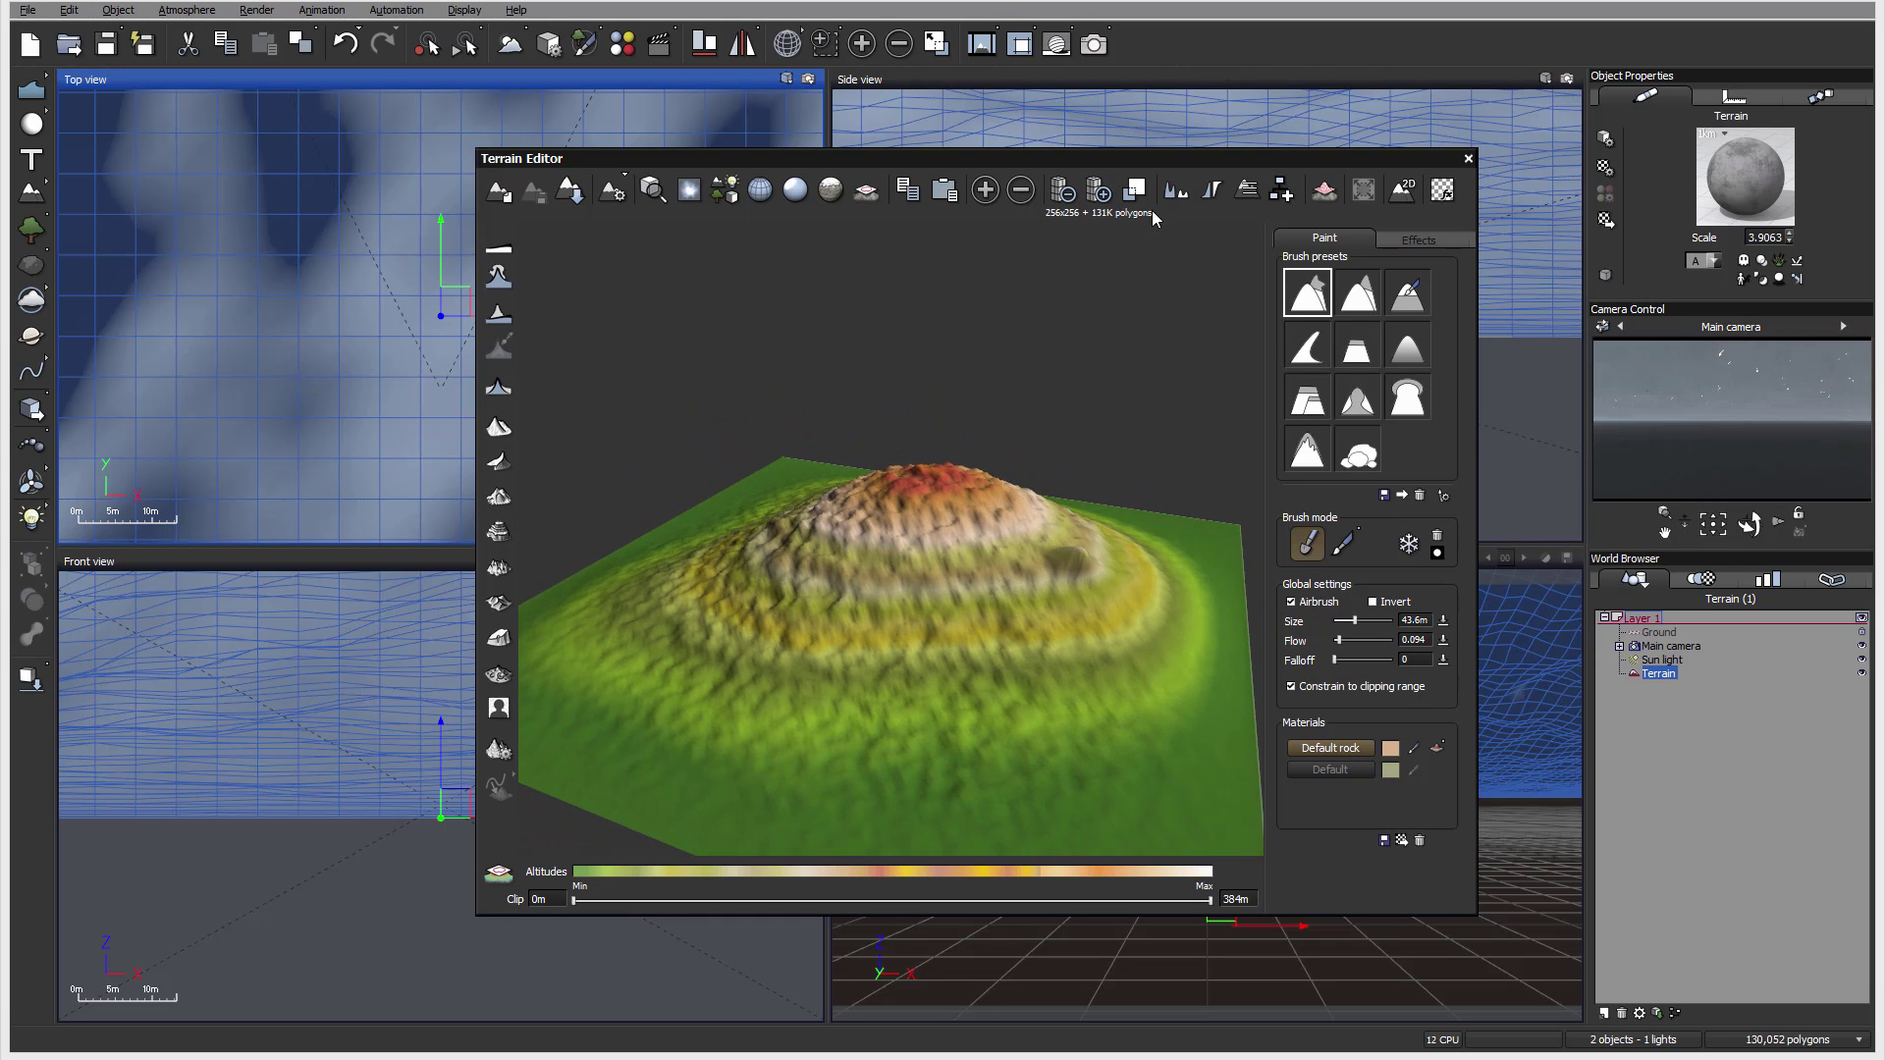
right_click_drag(1099, 314, 1033, 575)
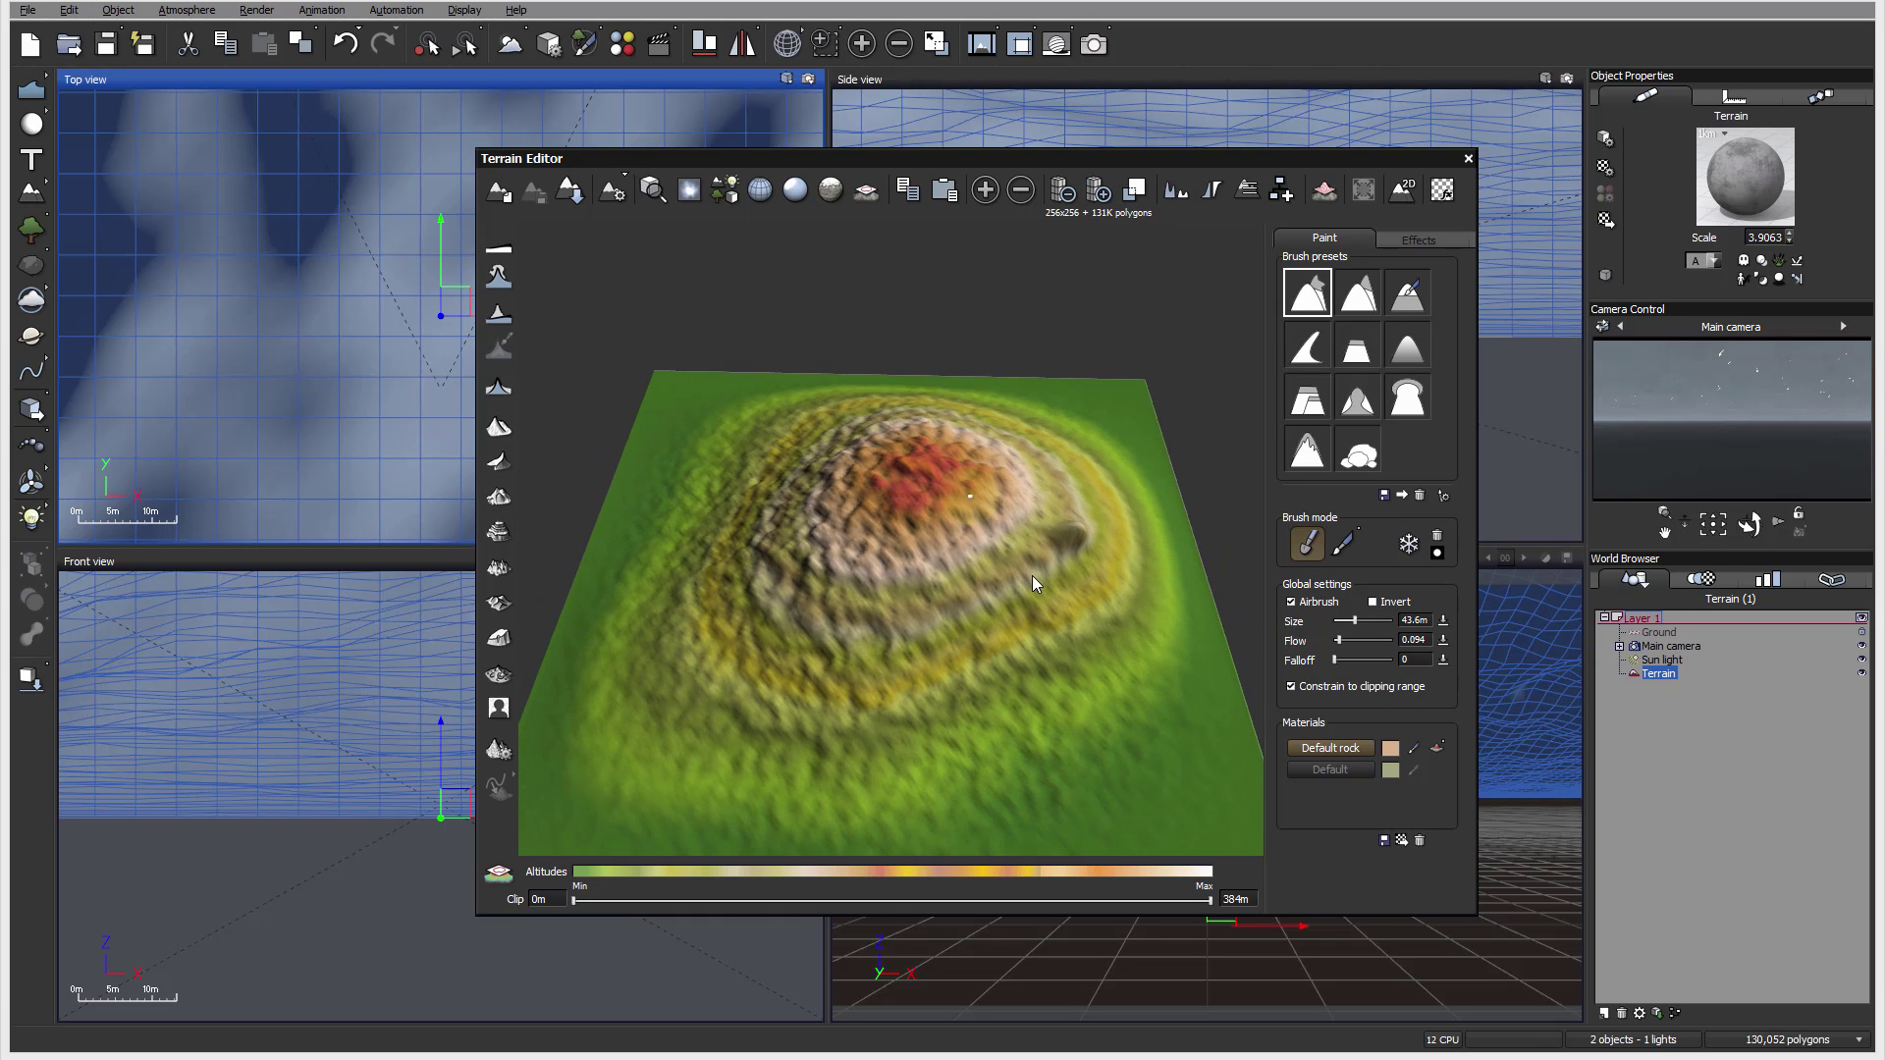
Raise a second small bump beside the pebble with the Raise preset.
left_click(1369, 290)
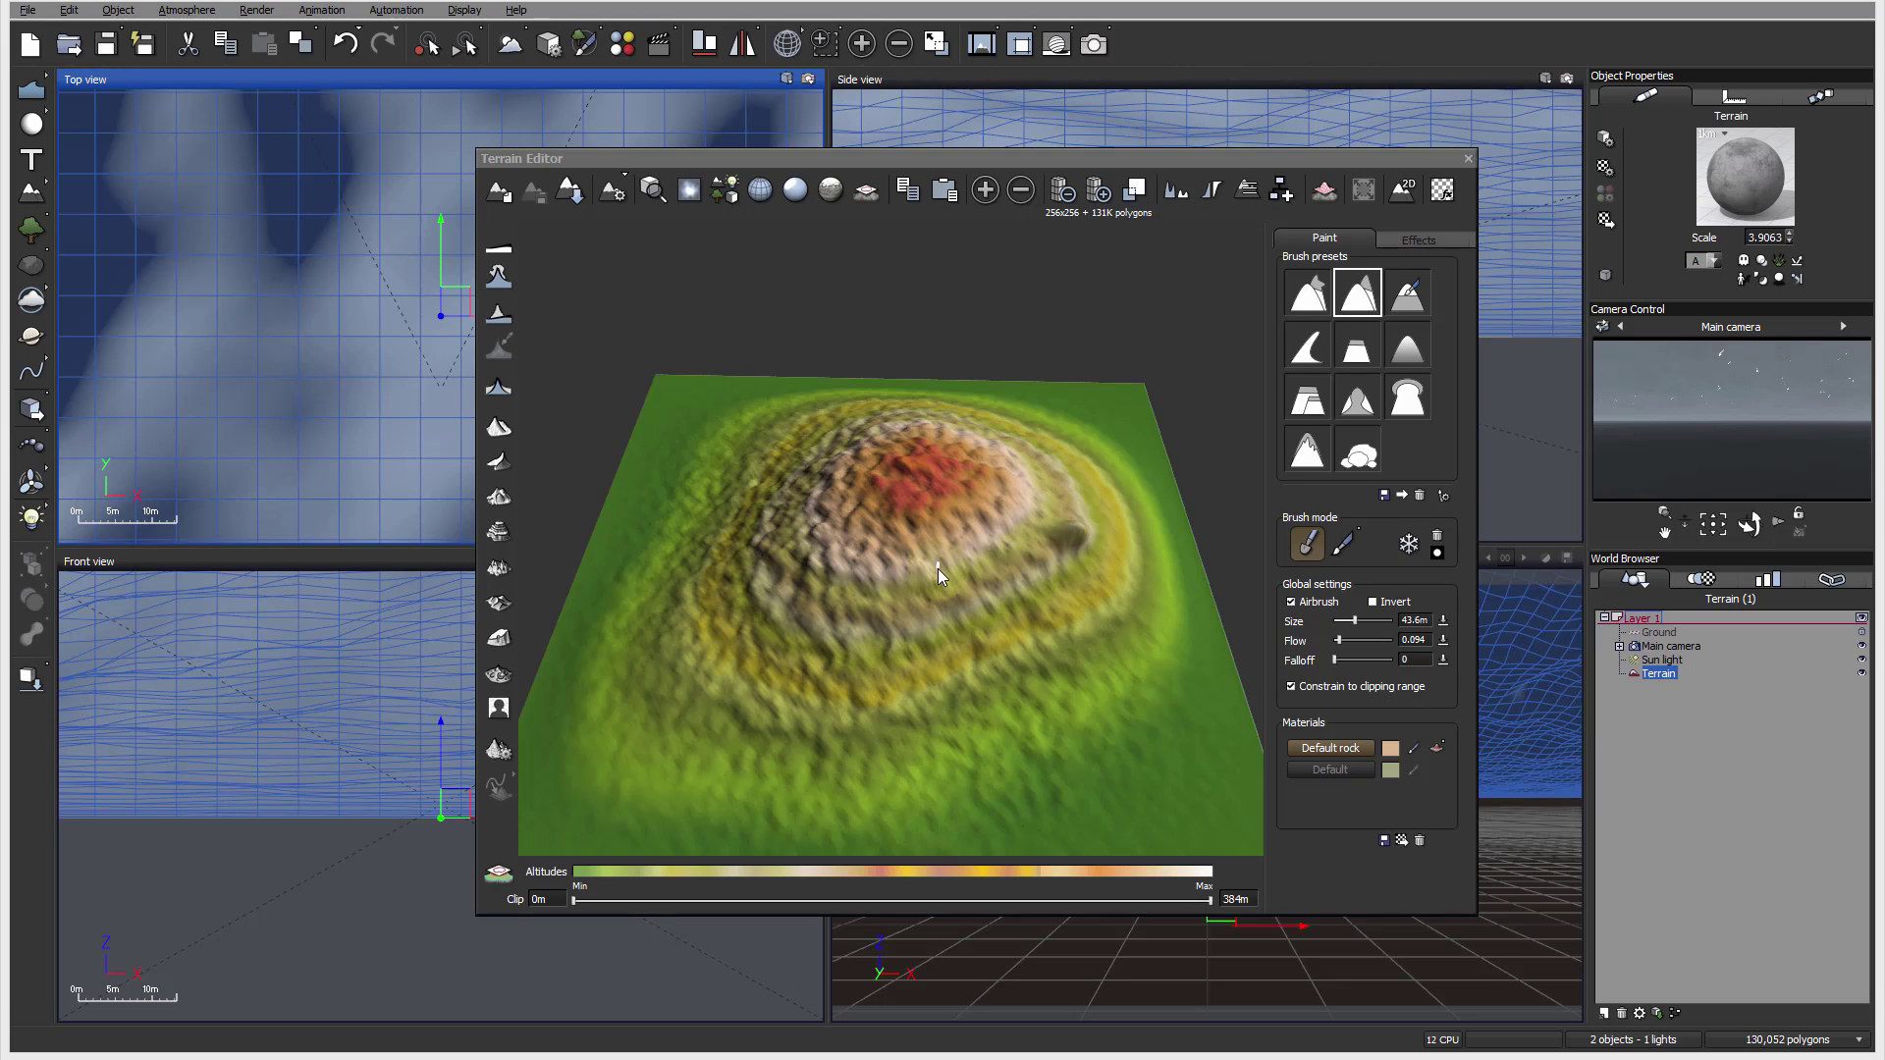
left_click(1110, 492)
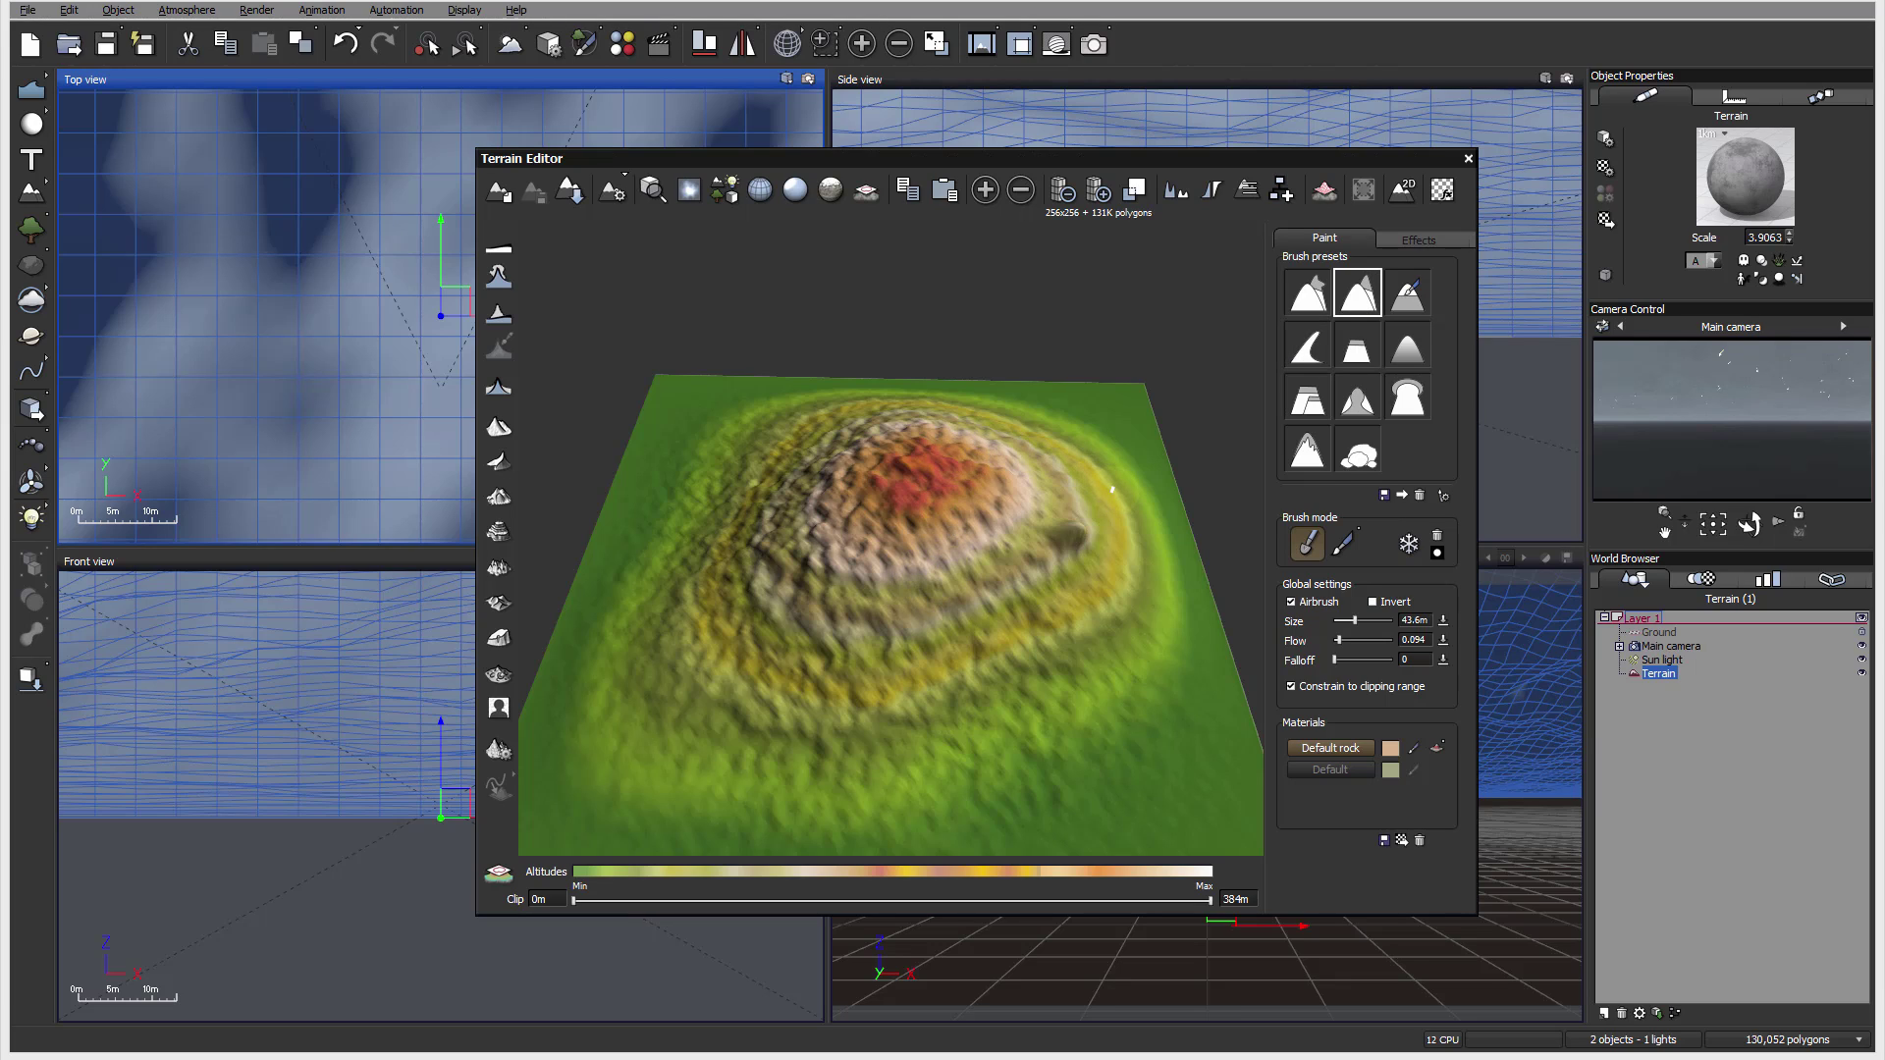
left_click_drag(1107, 478, 1110, 474)
mouse_move(1110, 474)
right_mouse_down()
mouse_move(1010, 451)
mouse_move(1129, 598)
right_mouse_up()
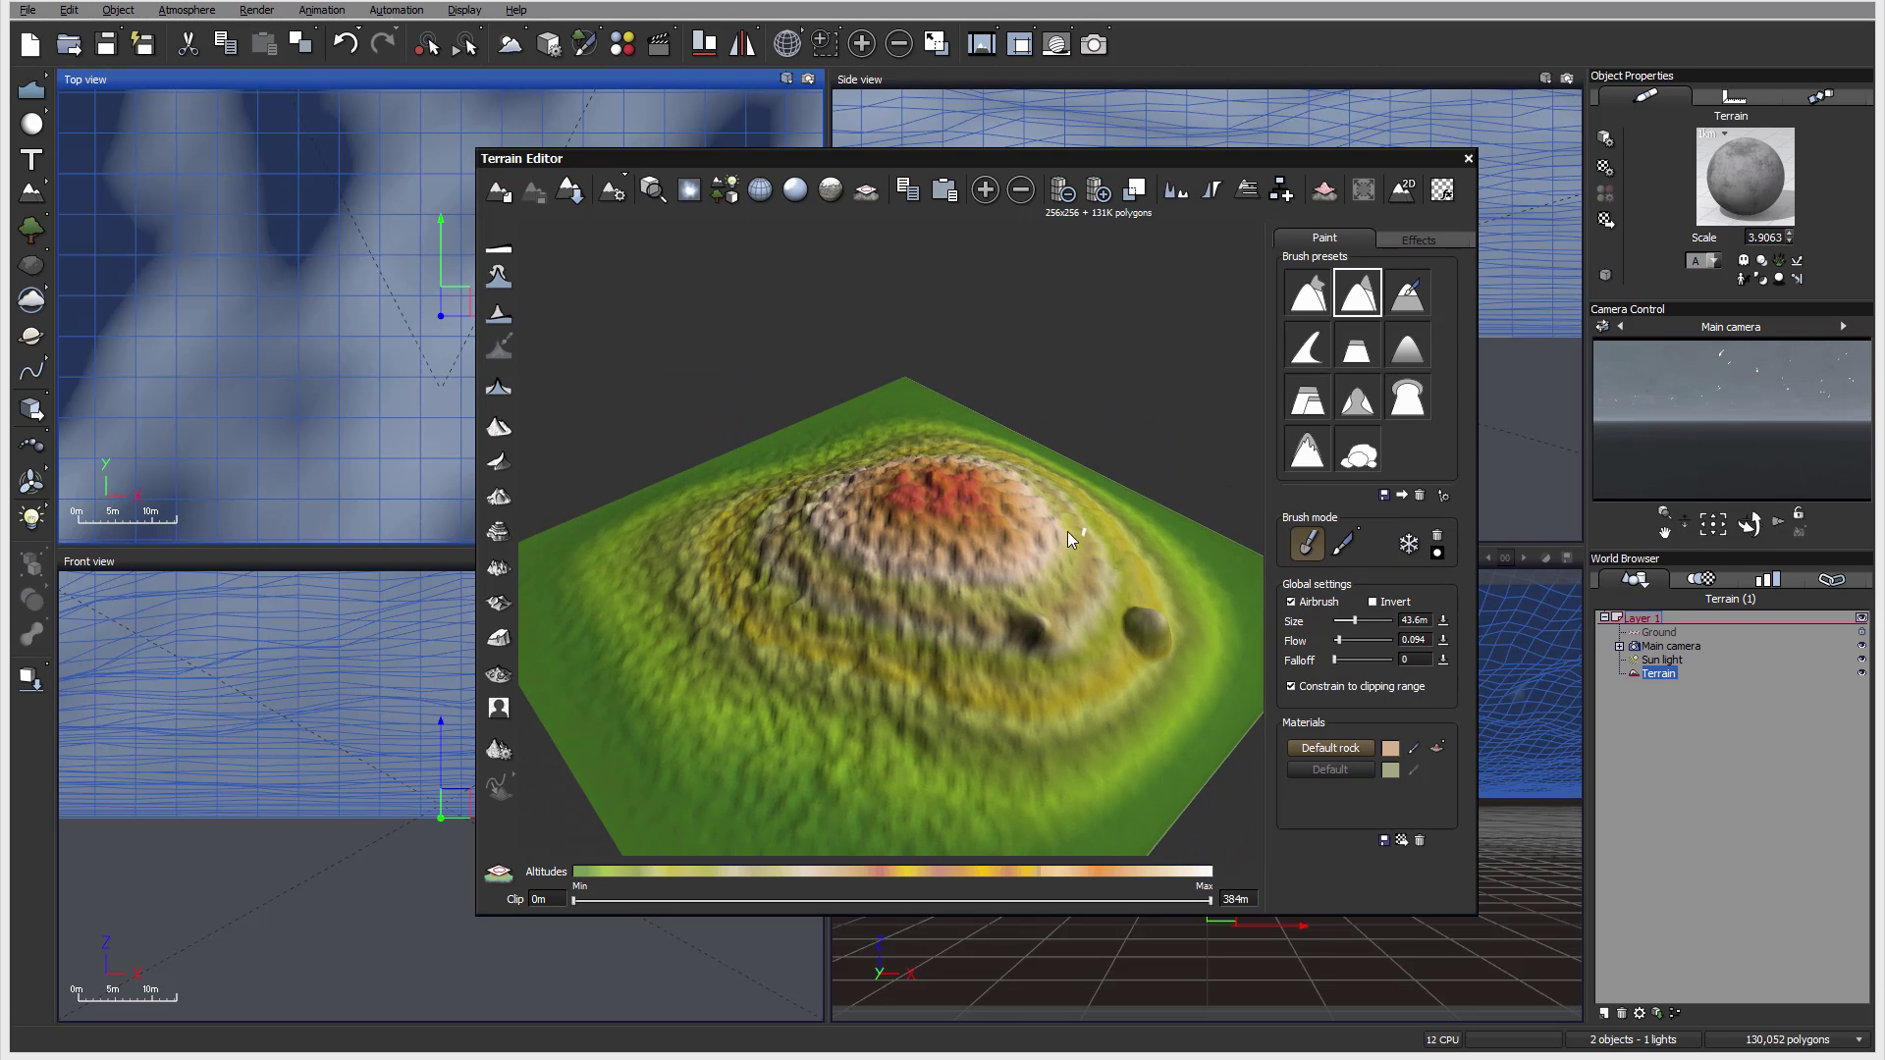
right_click_drag(1052, 528, 1034, 563)
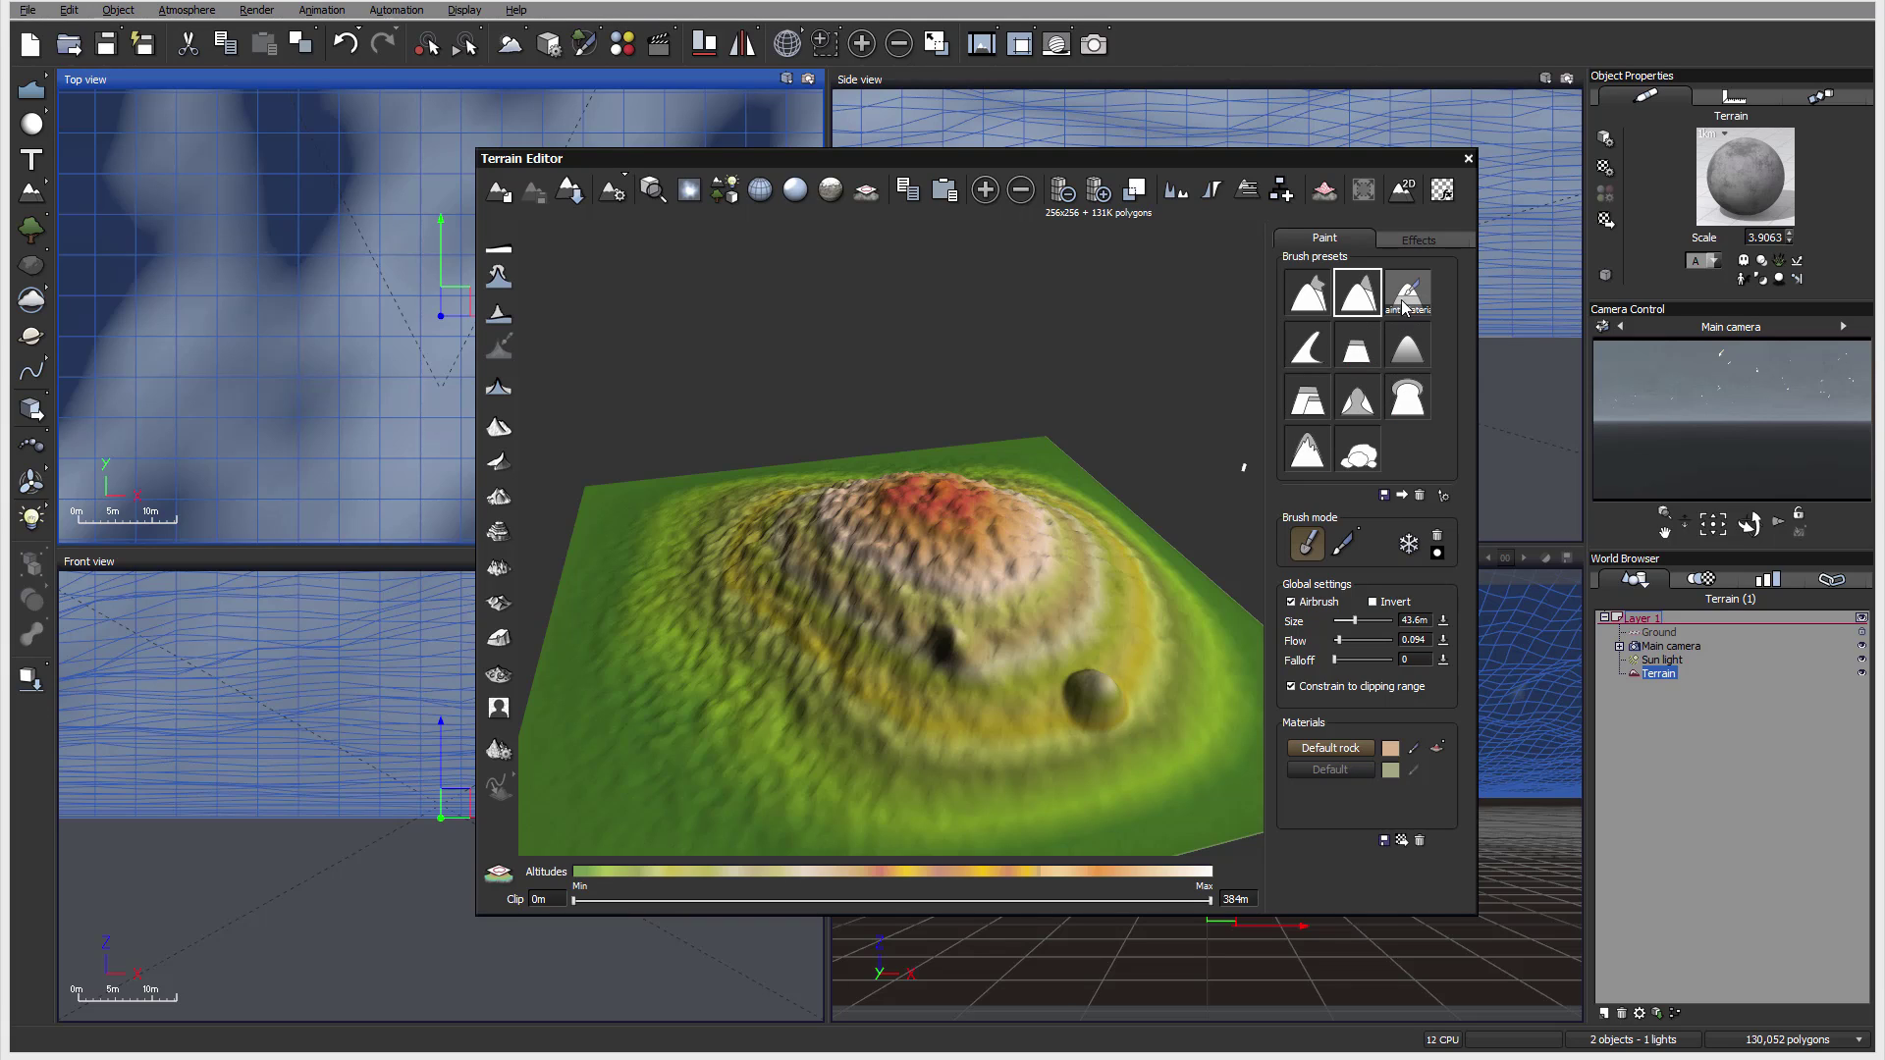
Smooth and flatten the ground around the bumps with another sculpt preset.
left_click(1311, 342)
mouse_move(1093, 681)
left_mouse_down()
mouse_move(942, 714)
mouse_move(981, 724)
mouse_move(929, 721)
mouse_move(1058, 715)
mouse_move(935, 728)
mouse_move(1056, 713)
mouse_move(1029, 695)
left_mouse_up()
mouse_move(955, 616)
right_mouse_down()
mouse_move(1080, 674)
mouse_move(1118, 624)
right_mouse_up()
Flatten the red summit with the Flatten preset at 0.245 flow.
left_click(1355, 347)
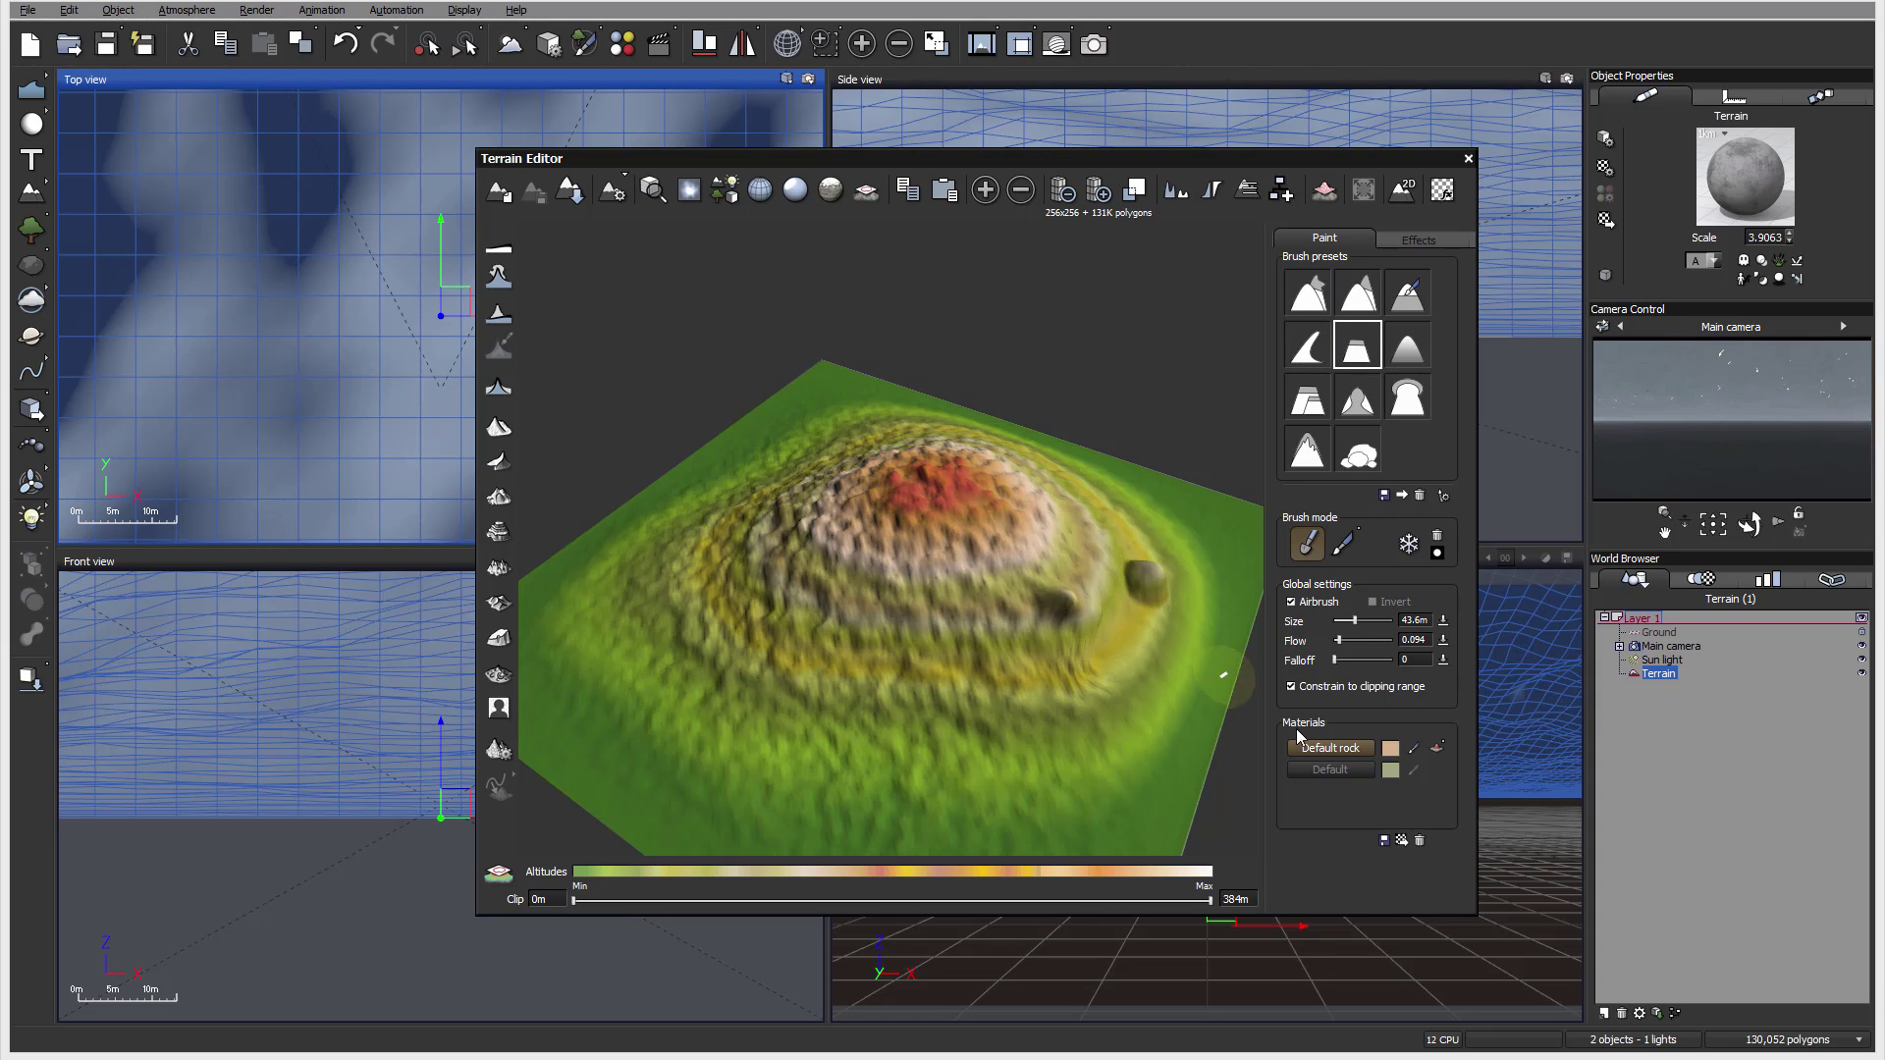
left_click_drag(1338, 640, 1348, 641)
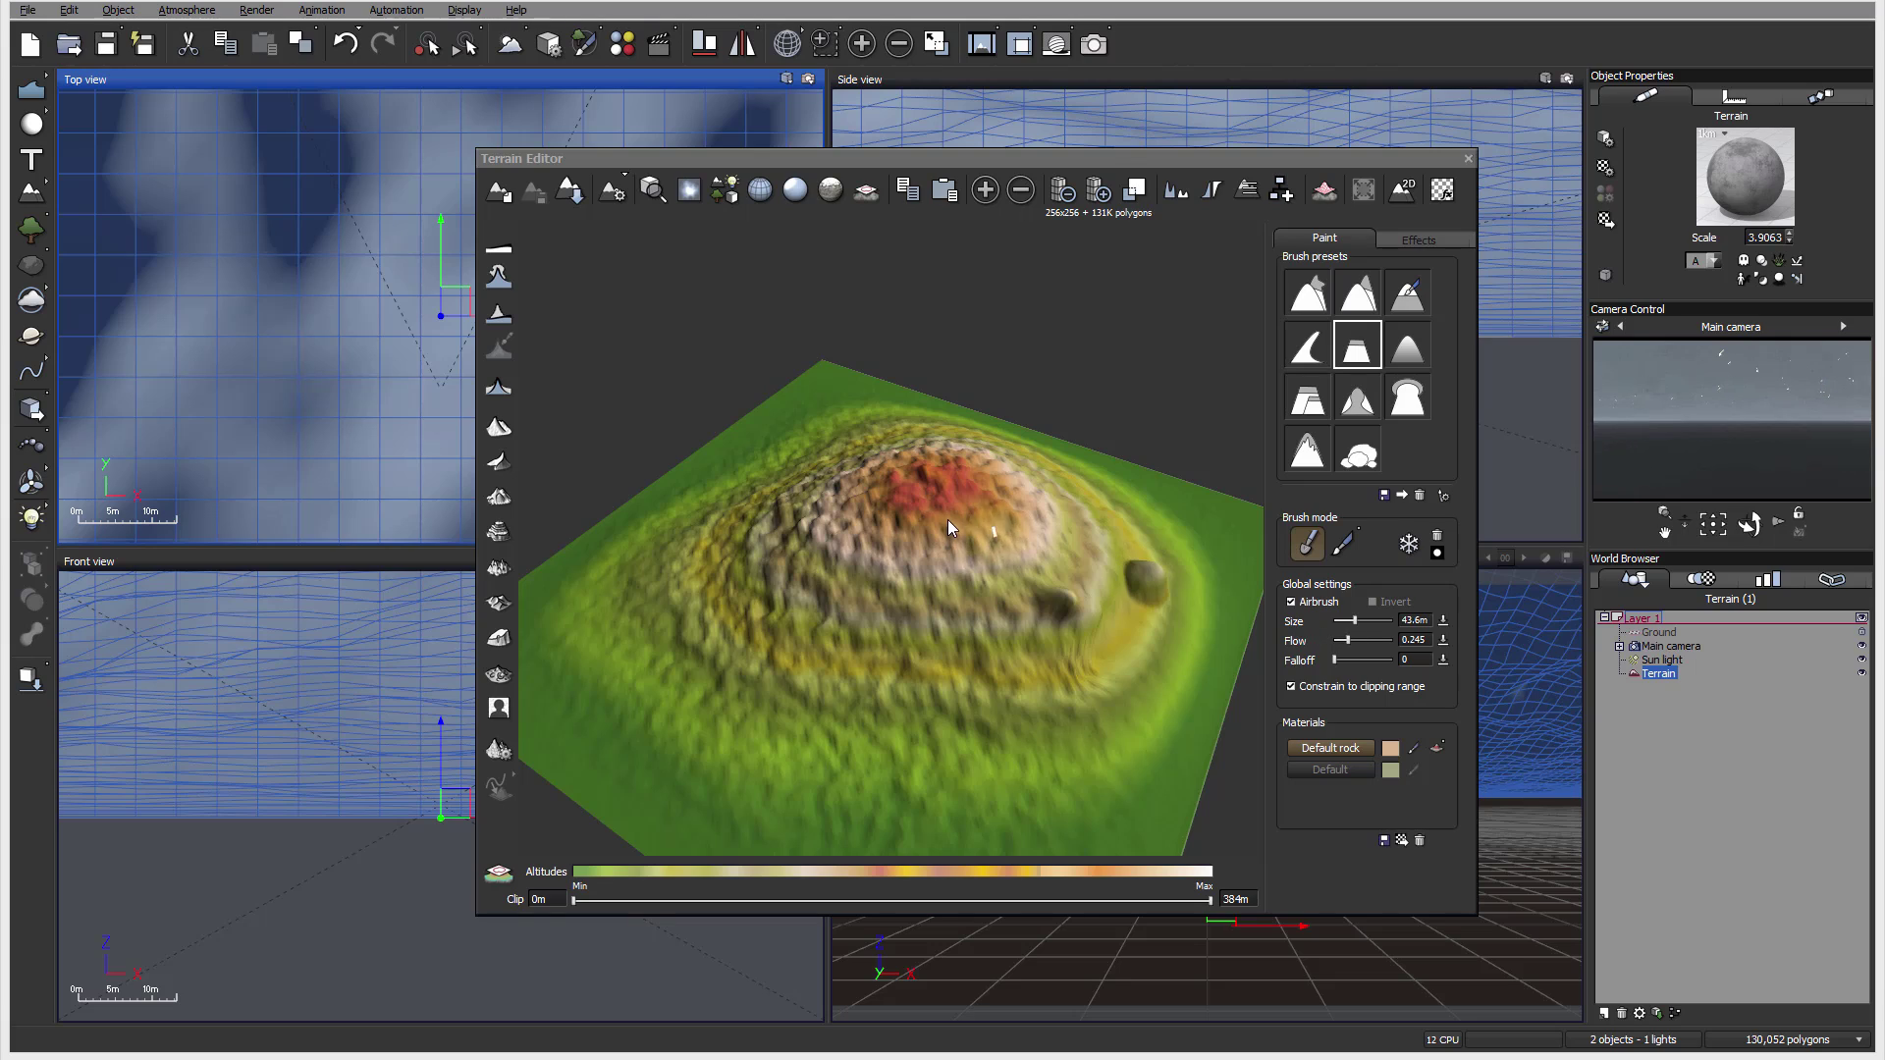
mouse_move(946, 527)
left_mouse_down()
mouse_move(944, 488)
mouse_move(913, 497)
left_mouse_up()
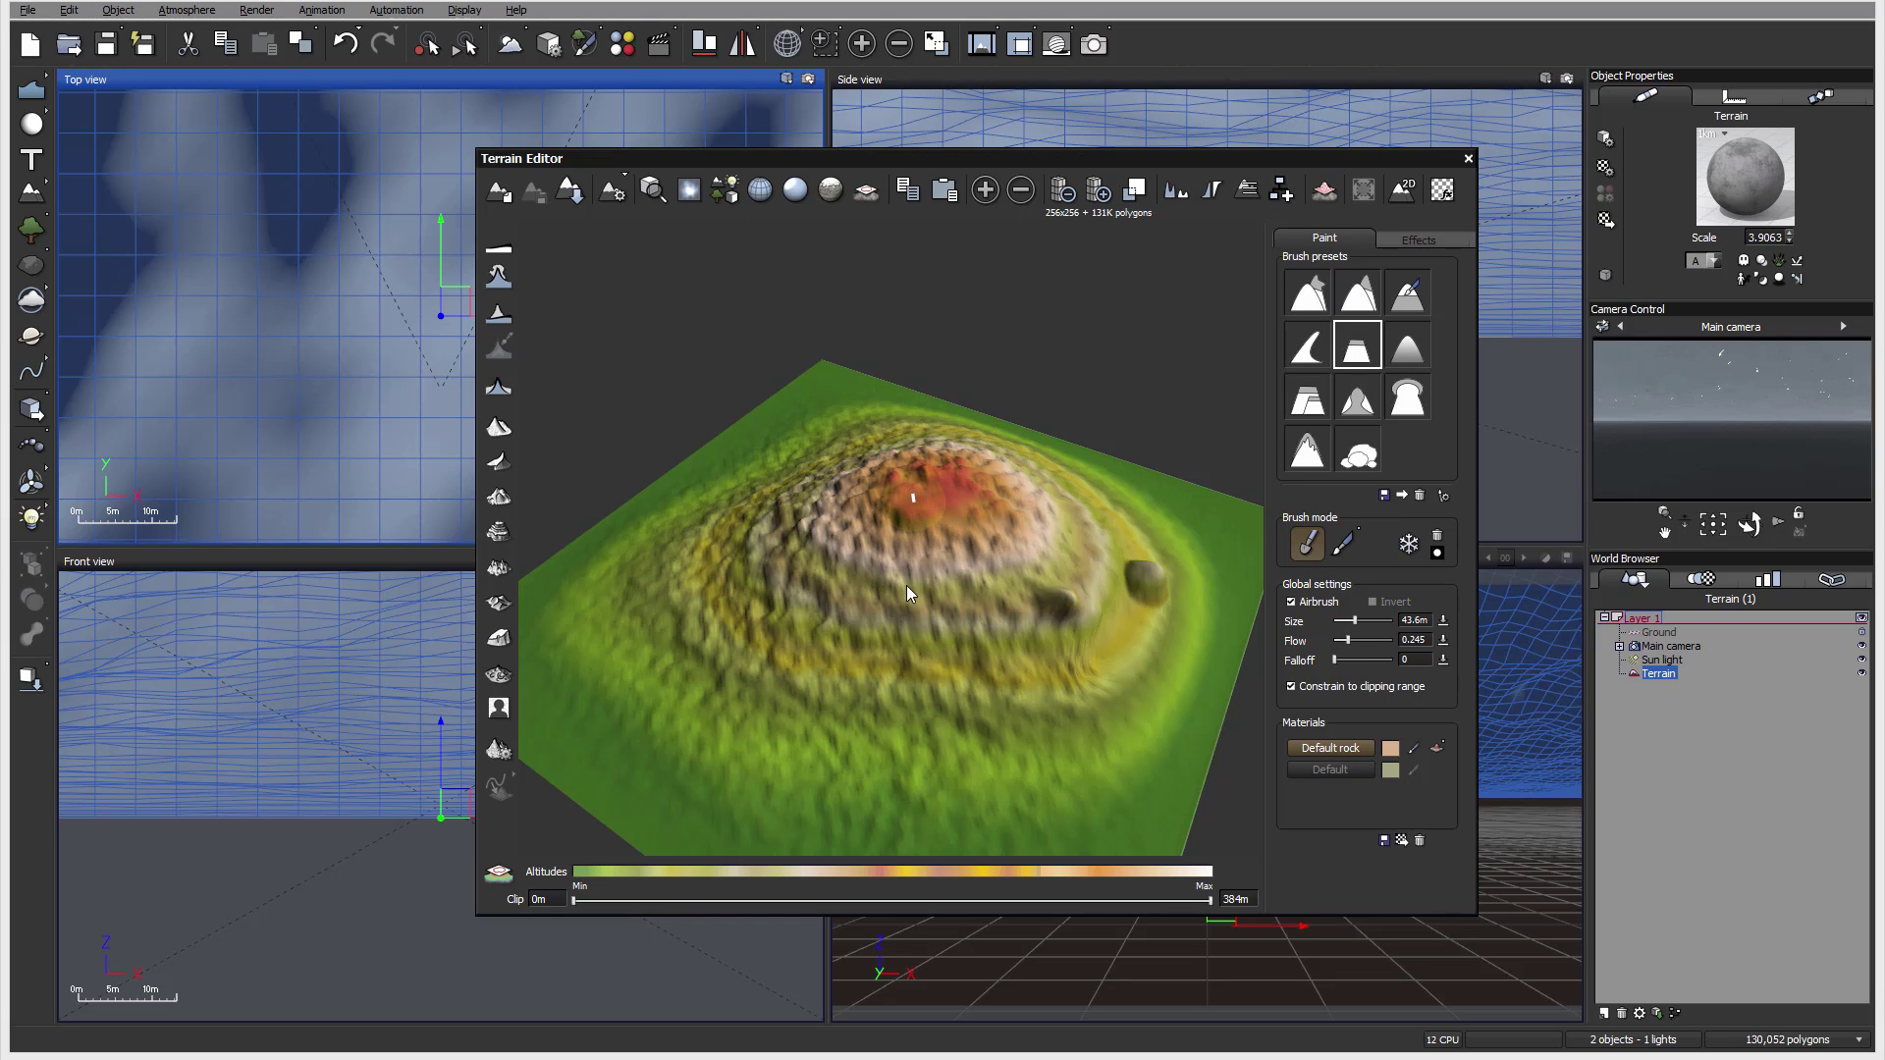
right_click_drag(895, 616, 978, 539)
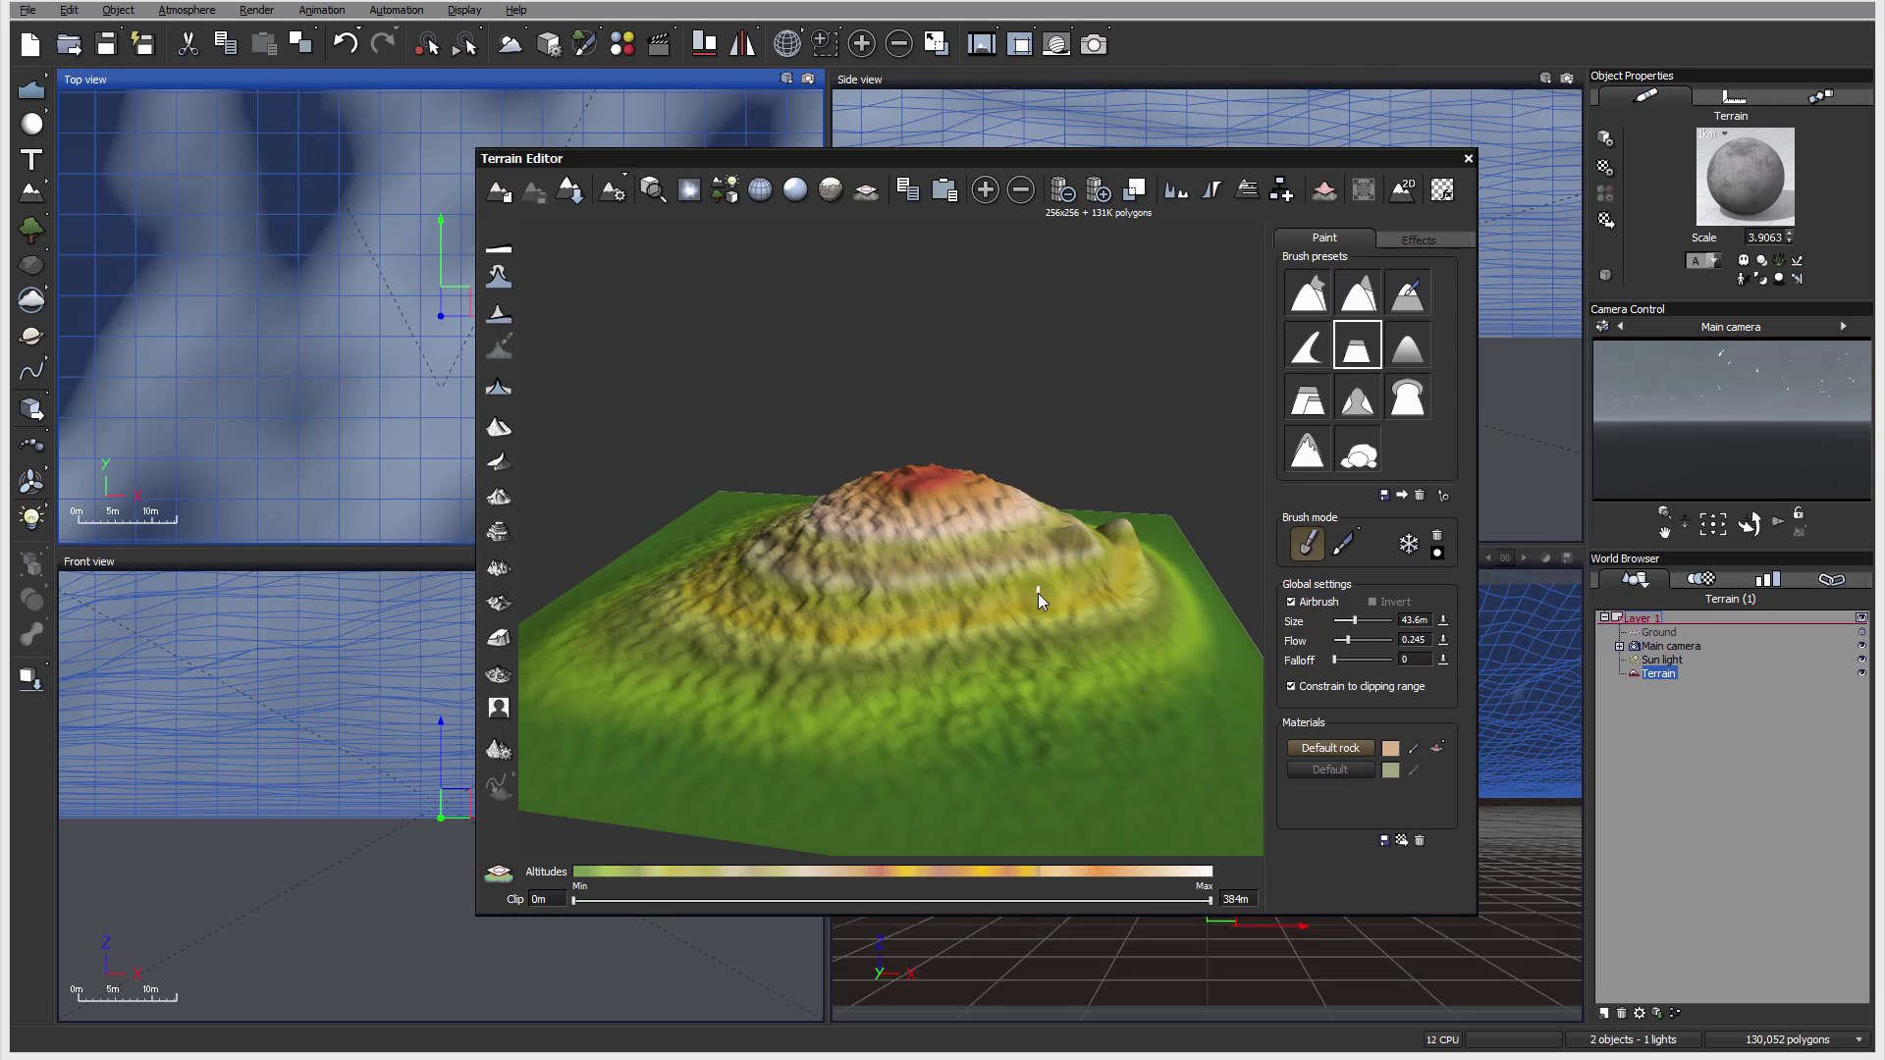
mouse_move(1039, 593)
right_mouse_down()
mouse_move(1099, 556)
mouse_move(1159, 658)
mouse_move(1057, 587)
right_mouse_up()
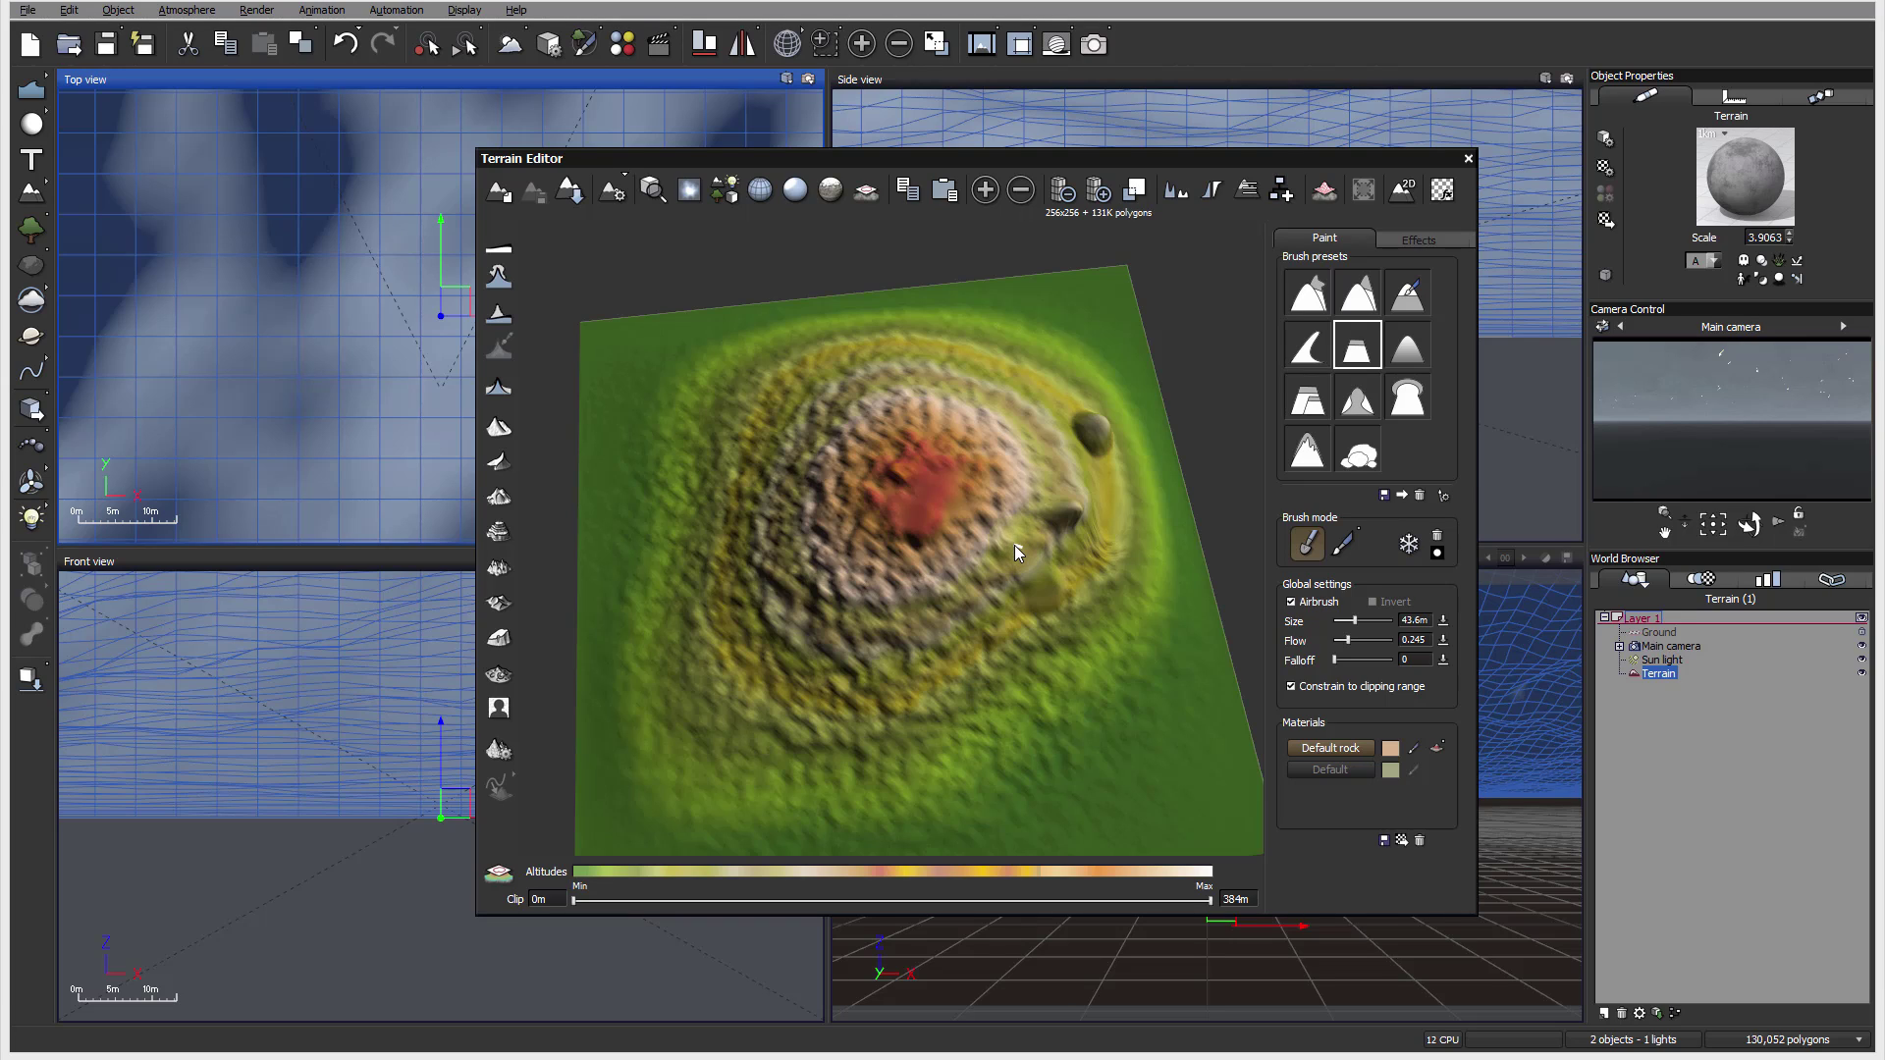
mouse_move(1084, 539)
right_mouse_down()
mouse_move(952, 498)
mouse_move(894, 619)
mouse_move(954, 610)
mouse_move(981, 566)
right_mouse_up()
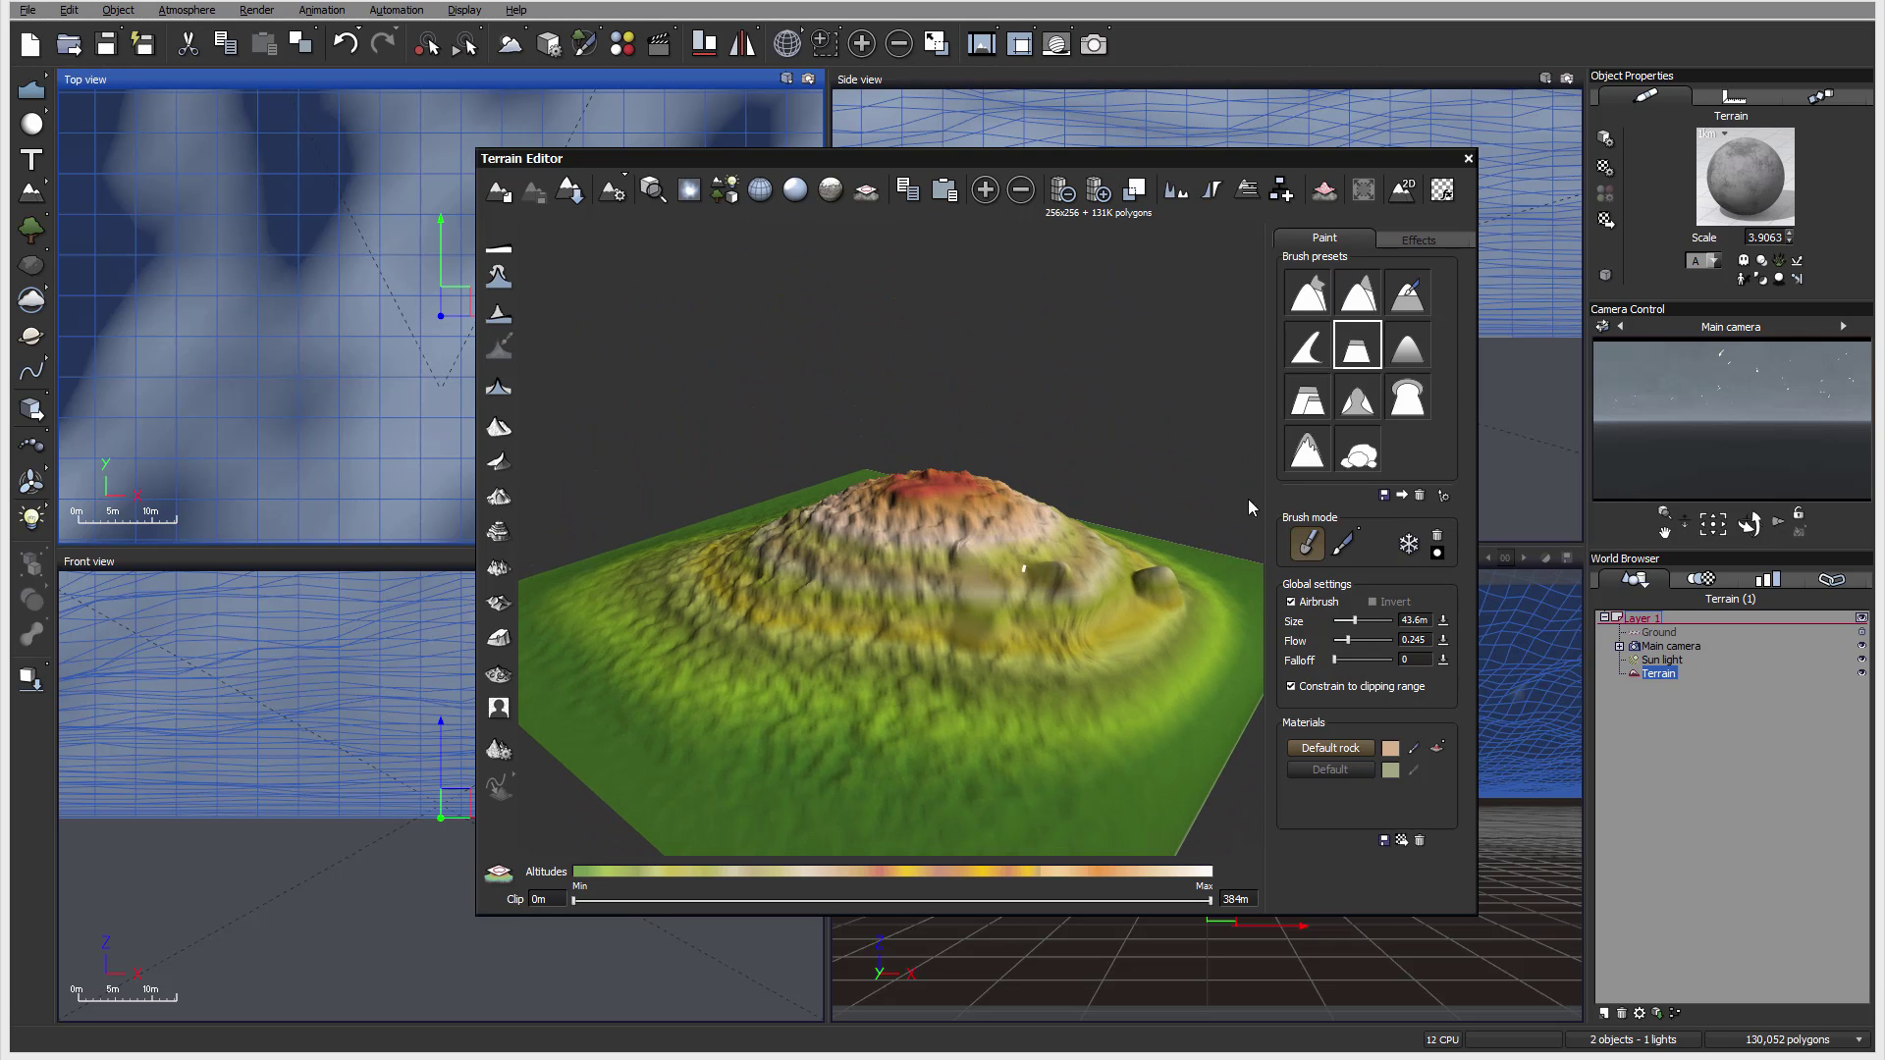
Stamp a cluster of round craters into the dome summit with the Altitude preset.
left_click(1406, 343)
right_click_drag(934, 544, 1016, 545)
left_click(888, 572)
left_click(835, 629)
left_click(857, 535)
left_click(944, 504)
left_click(933, 592)
right_click_drag(960, 567, 1009, 546)
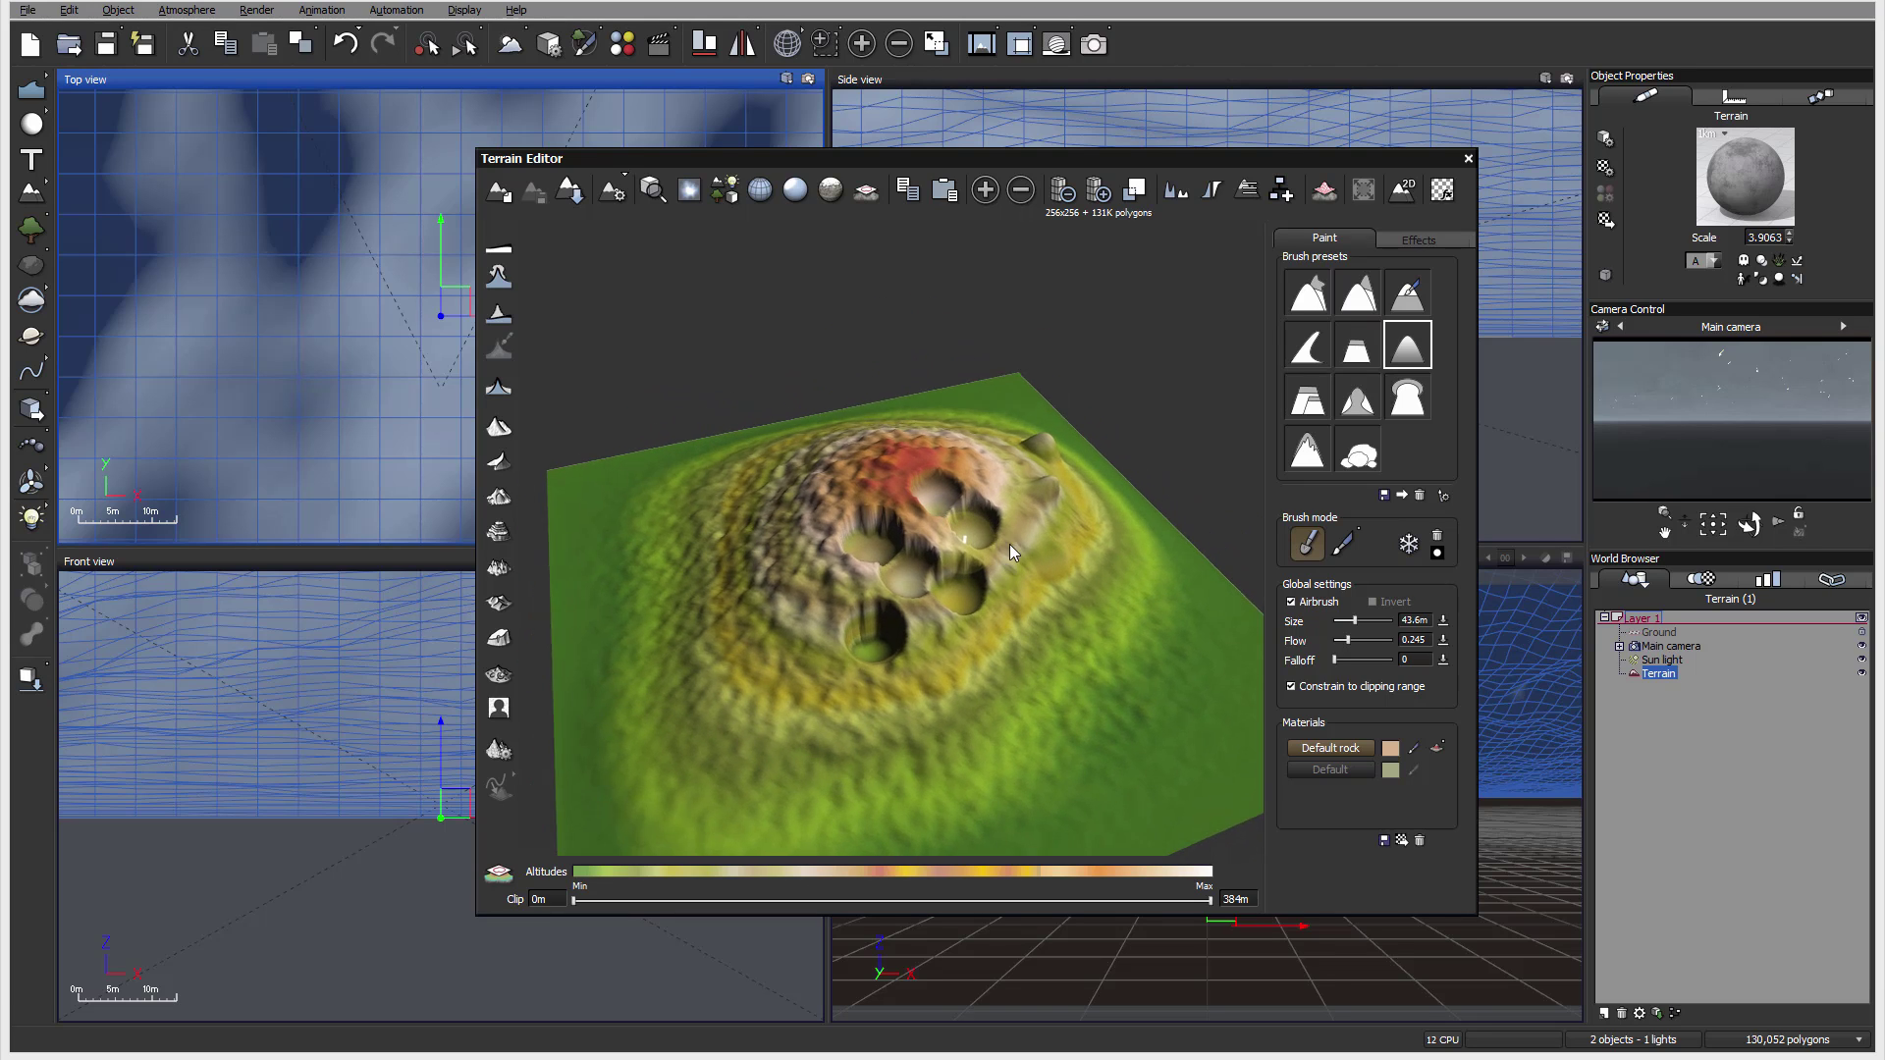
Flatten a plateau between the craters and deepen their walls with the inverted peak preset.
left_click(1310, 398)
mouse_move(934, 563)
left_mouse_down()
mouse_move(987, 559)
mouse_move(969, 593)
mouse_move(890, 633)
mouse_move(813, 640)
mouse_move(961, 666)
mouse_move(1070, 523)
left_mouse_up()
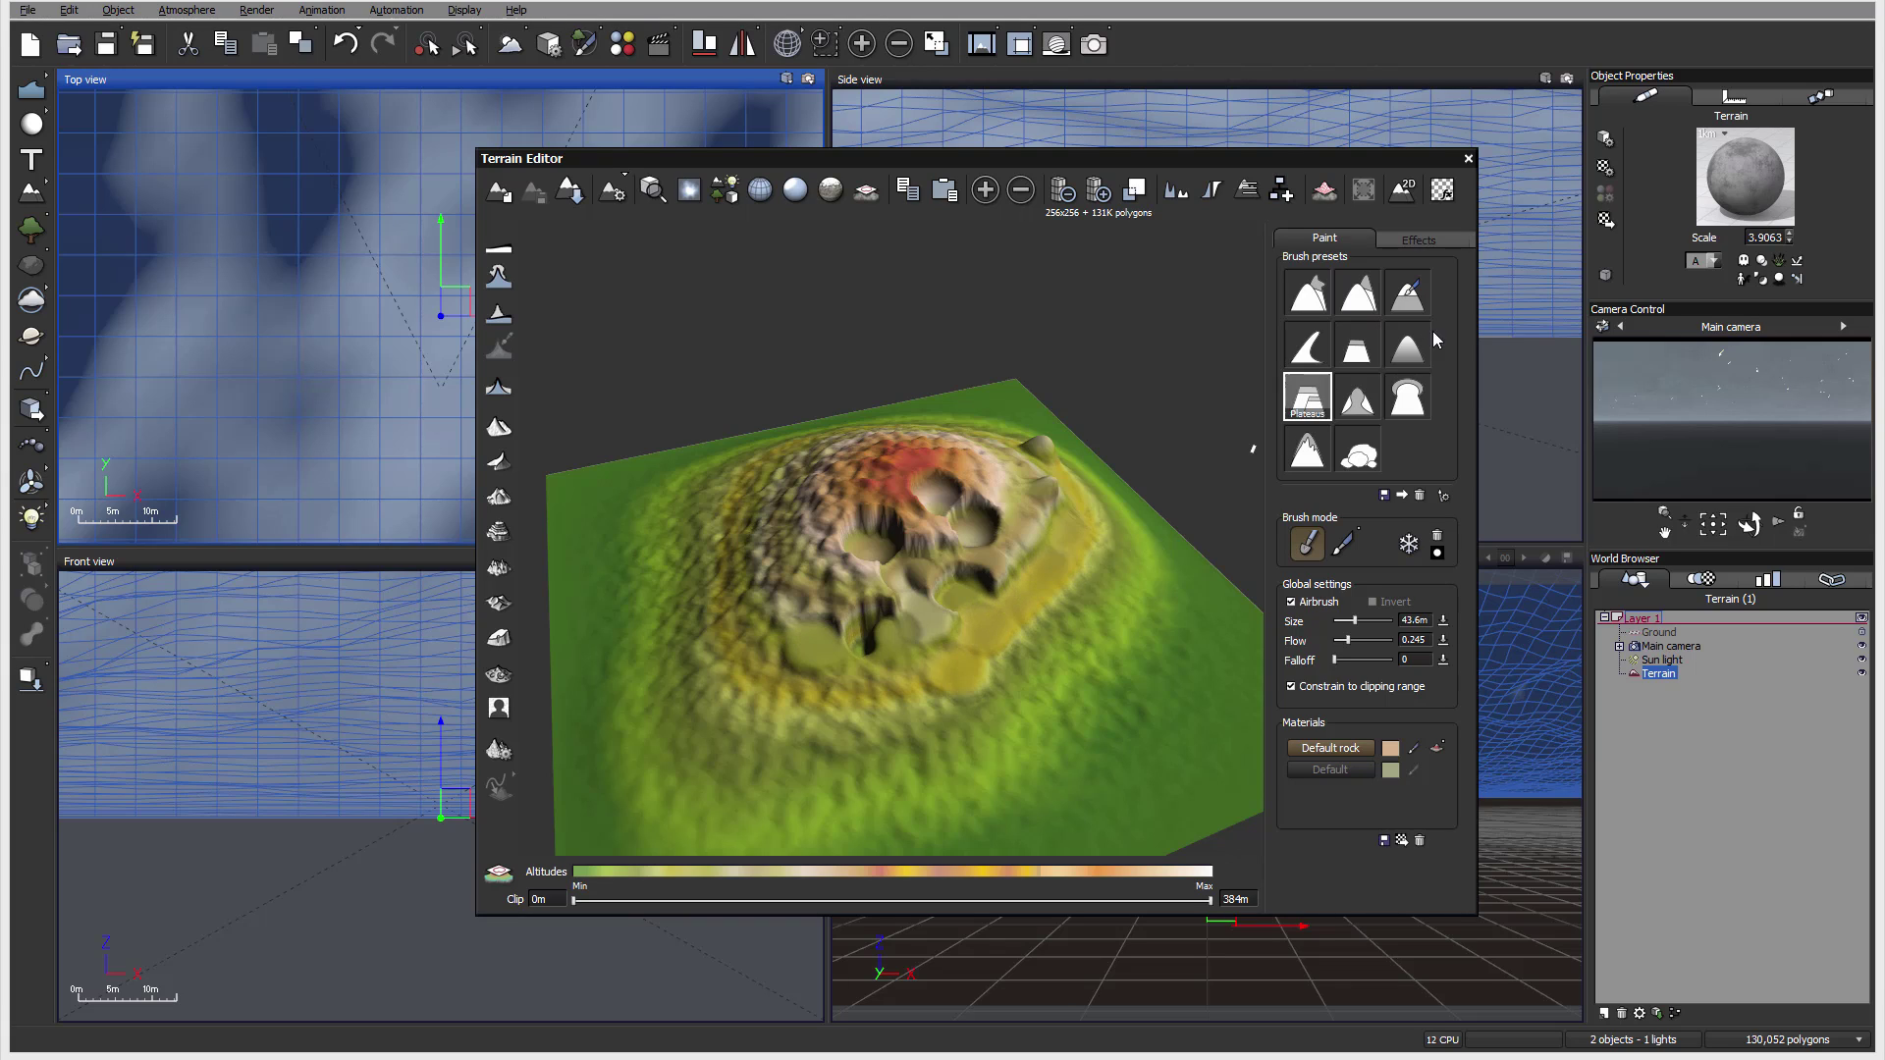
left_click(1365, 403)
left_click(998, 558)
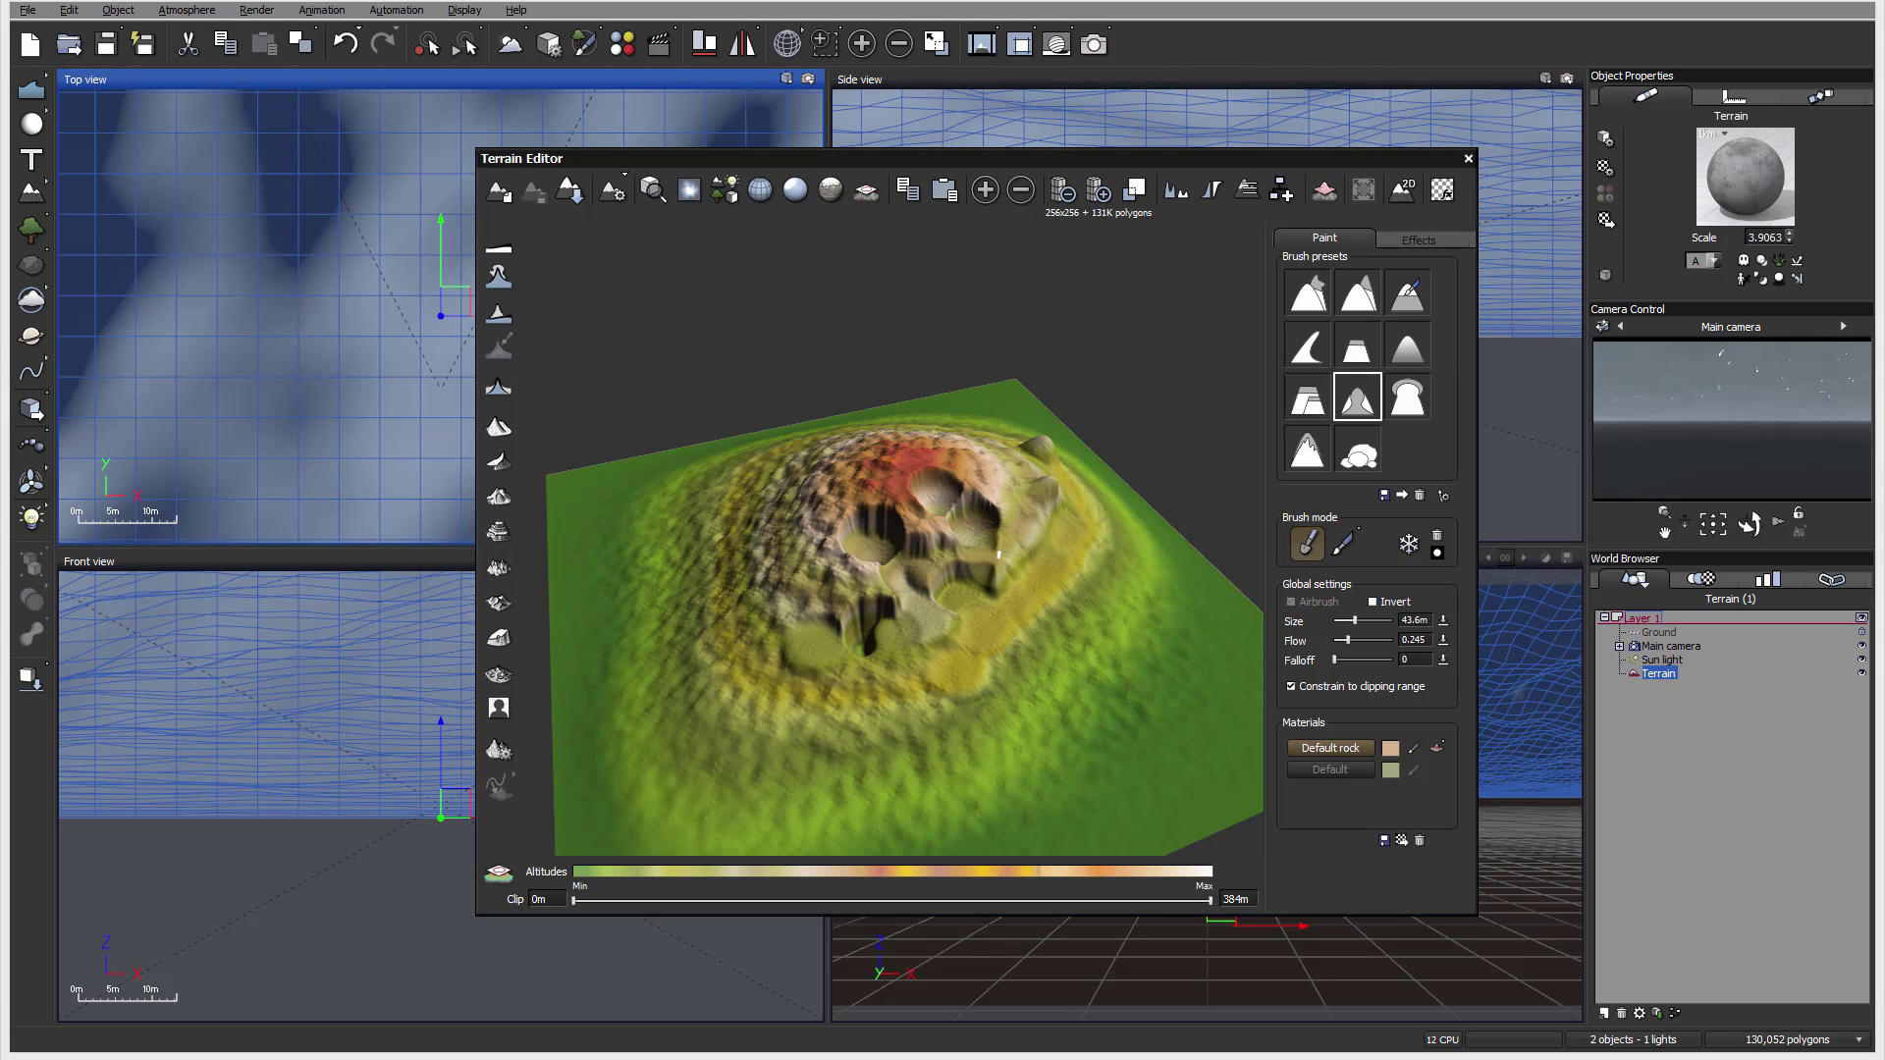
Stamp the craters with an airbrush preset, accepting the 1 million polygon refinement.
left_click(1410, 399)
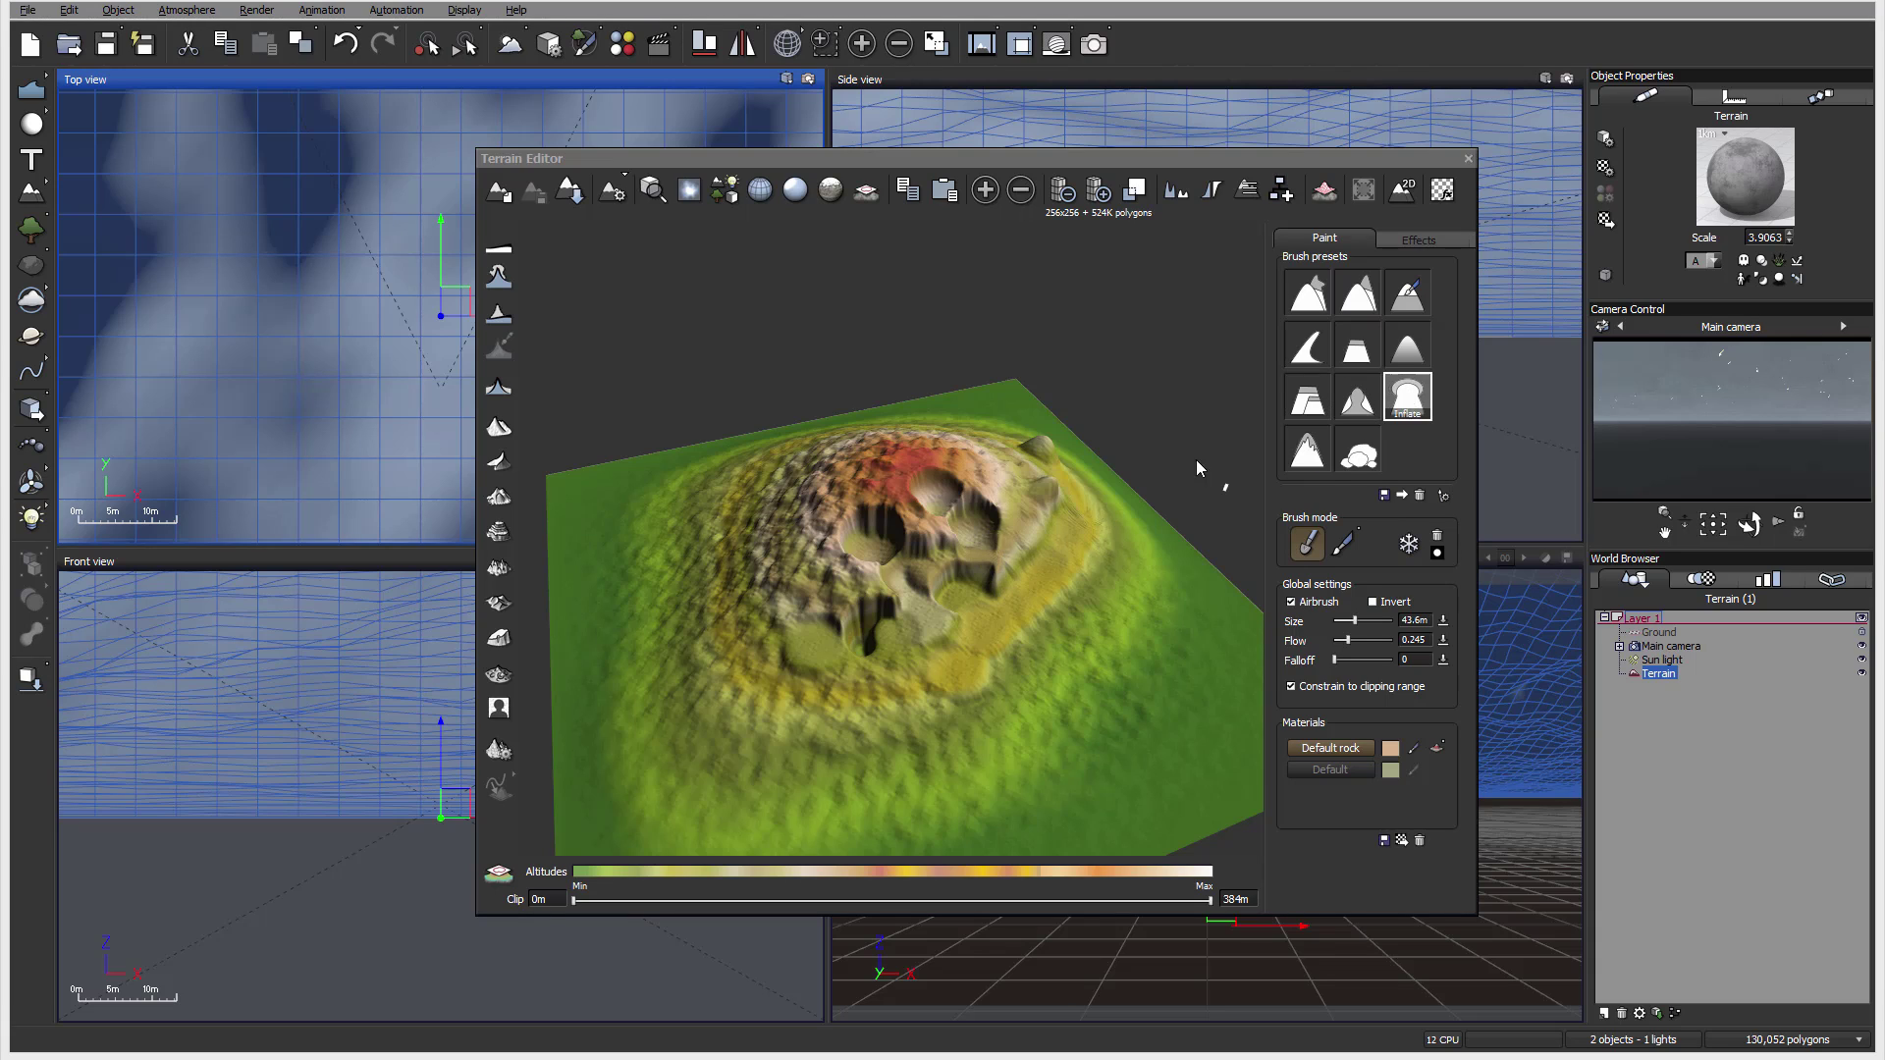
left_click(980, 486)
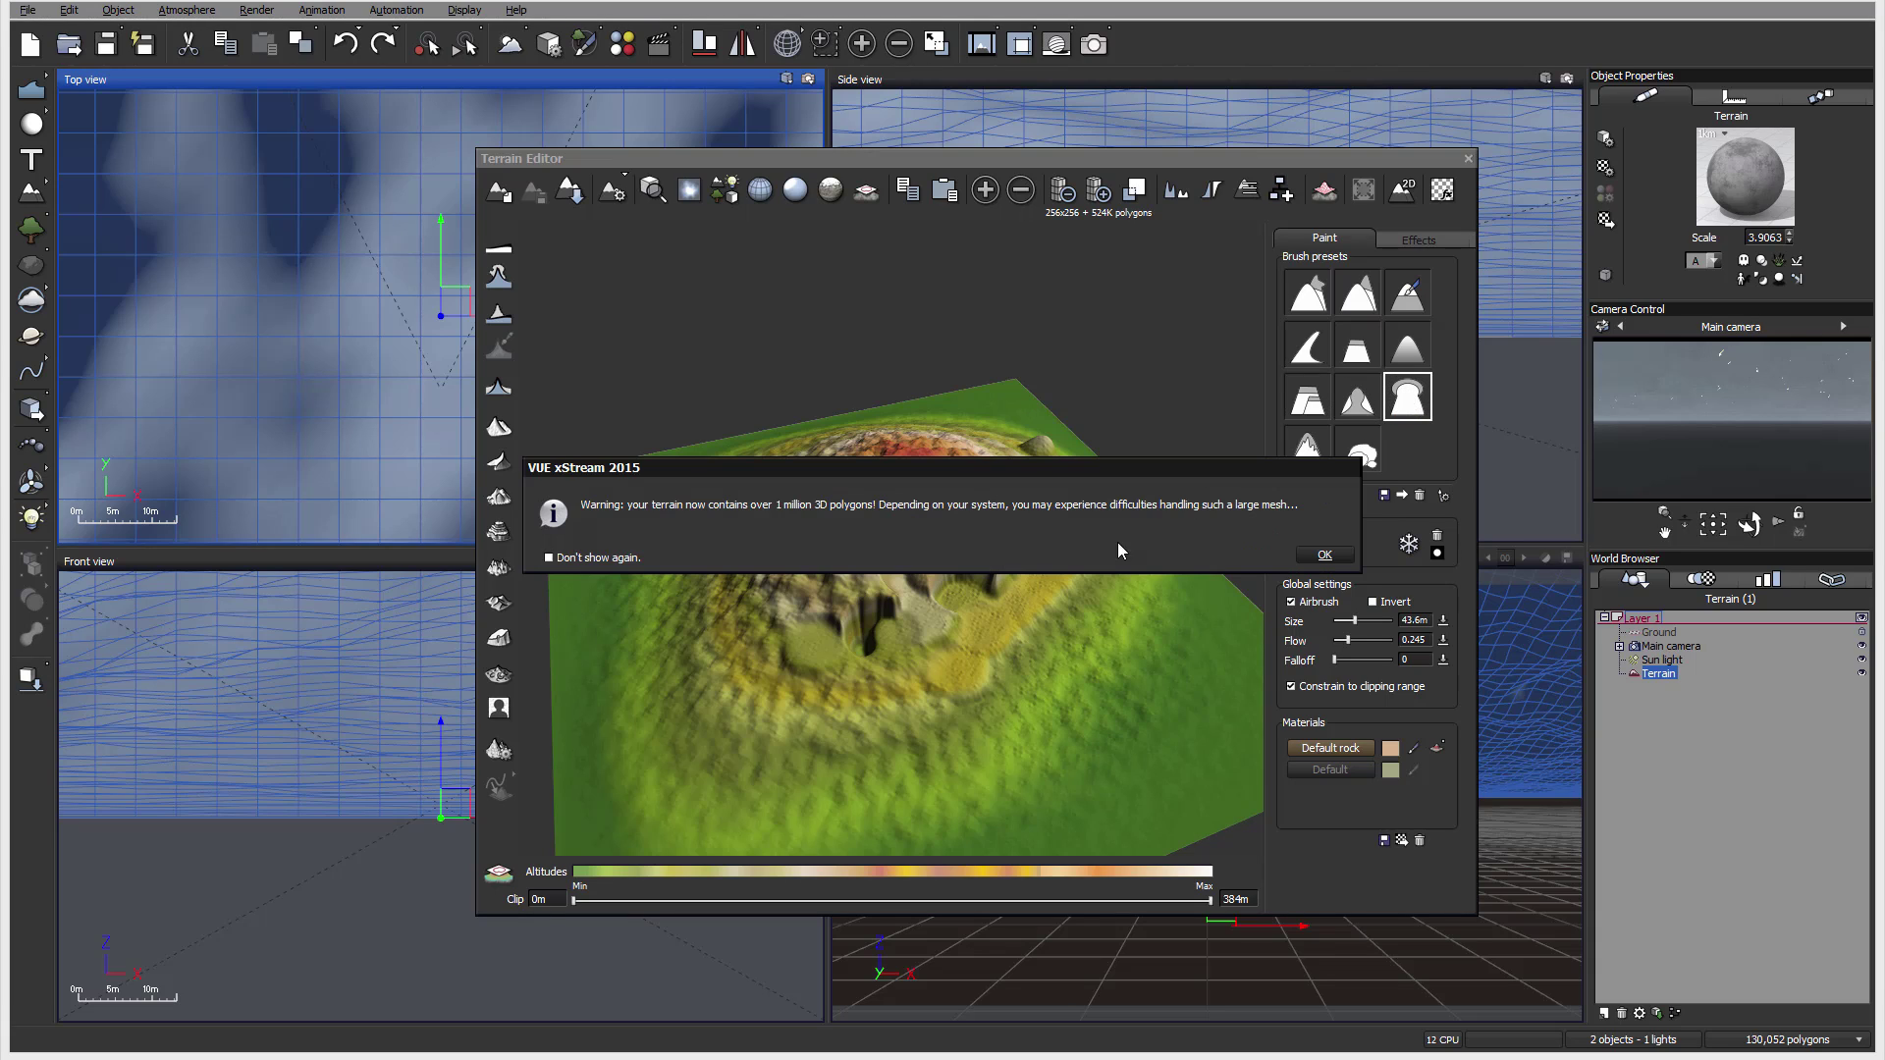
left_click(1325, 555)
left_click(980, 485)
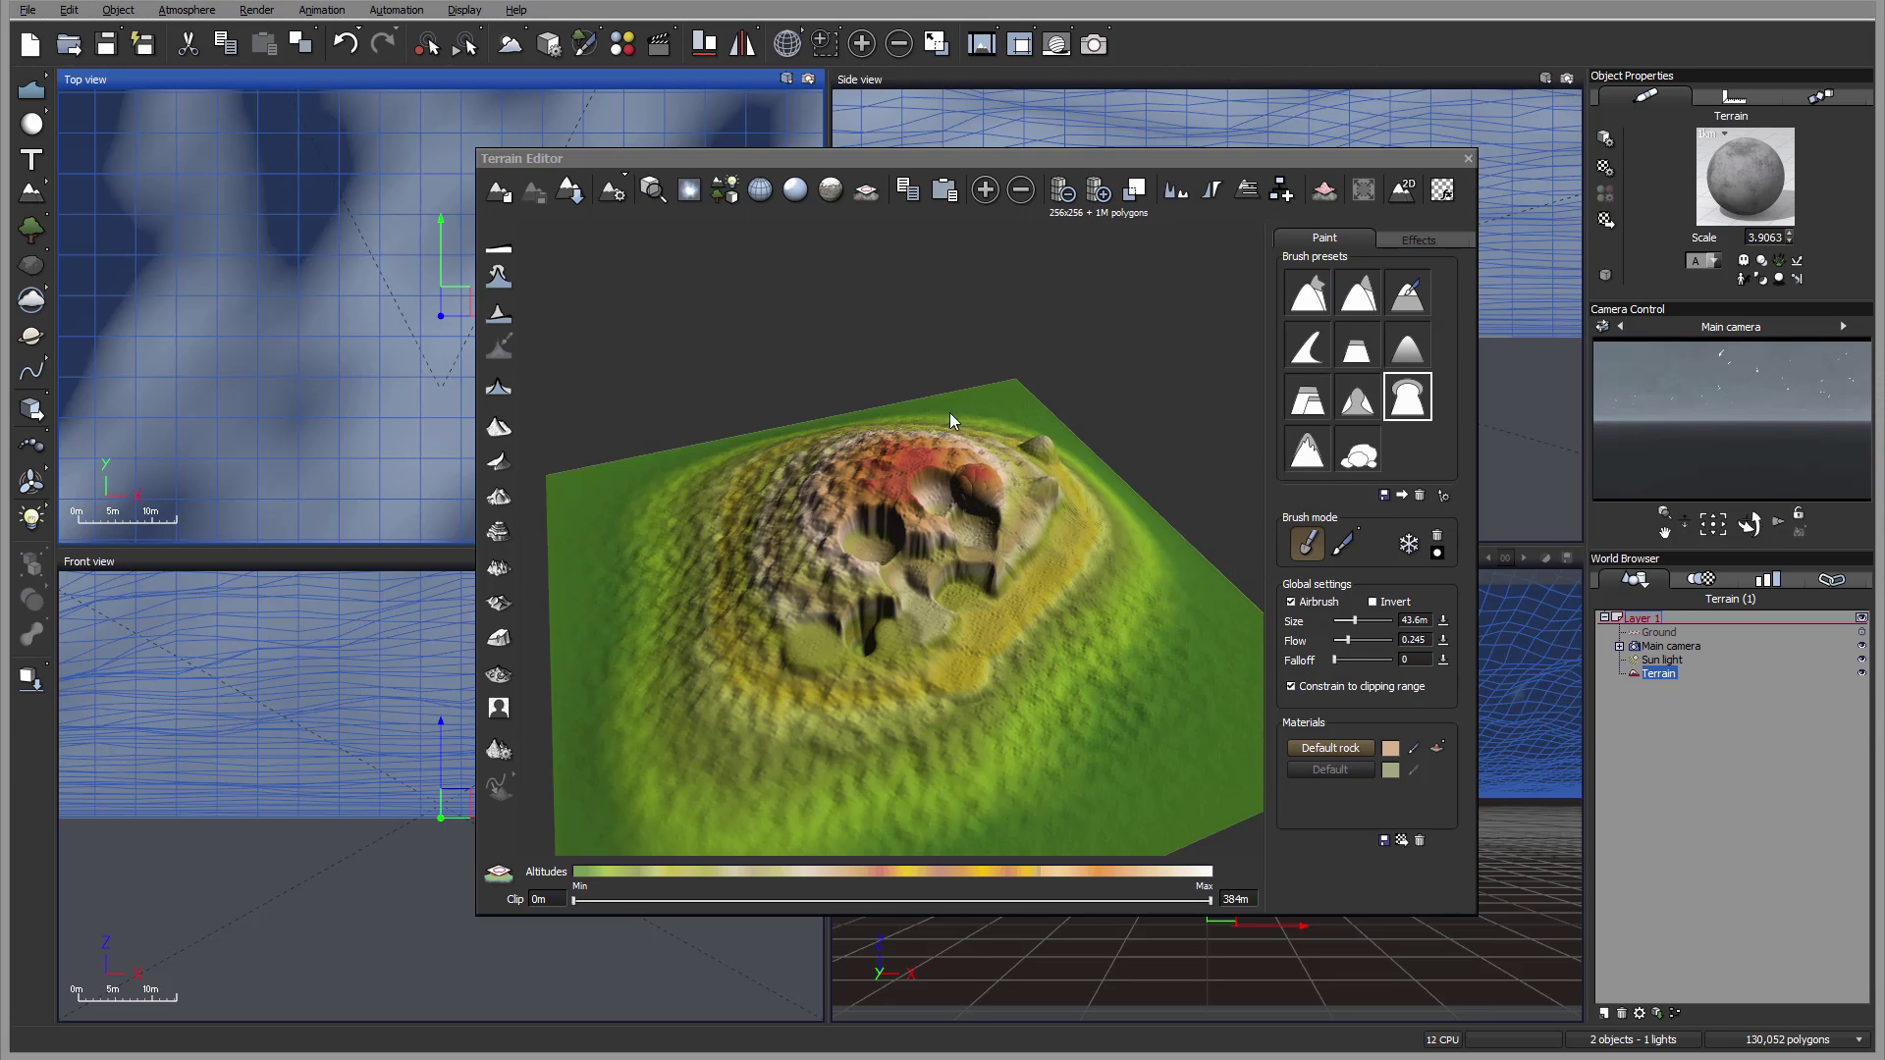
Orbit the preview to inspect the steep-walled crater cluster and flattened ledge.
mouse_move(946, 426)
right_mouse_down()
mouse_move(1142, 399)
mouse_move(832, 413)
mouse_move(872, 498)
mouse_move(1002, 527)
mouse_move(1000, 505)
right_mouse_up()
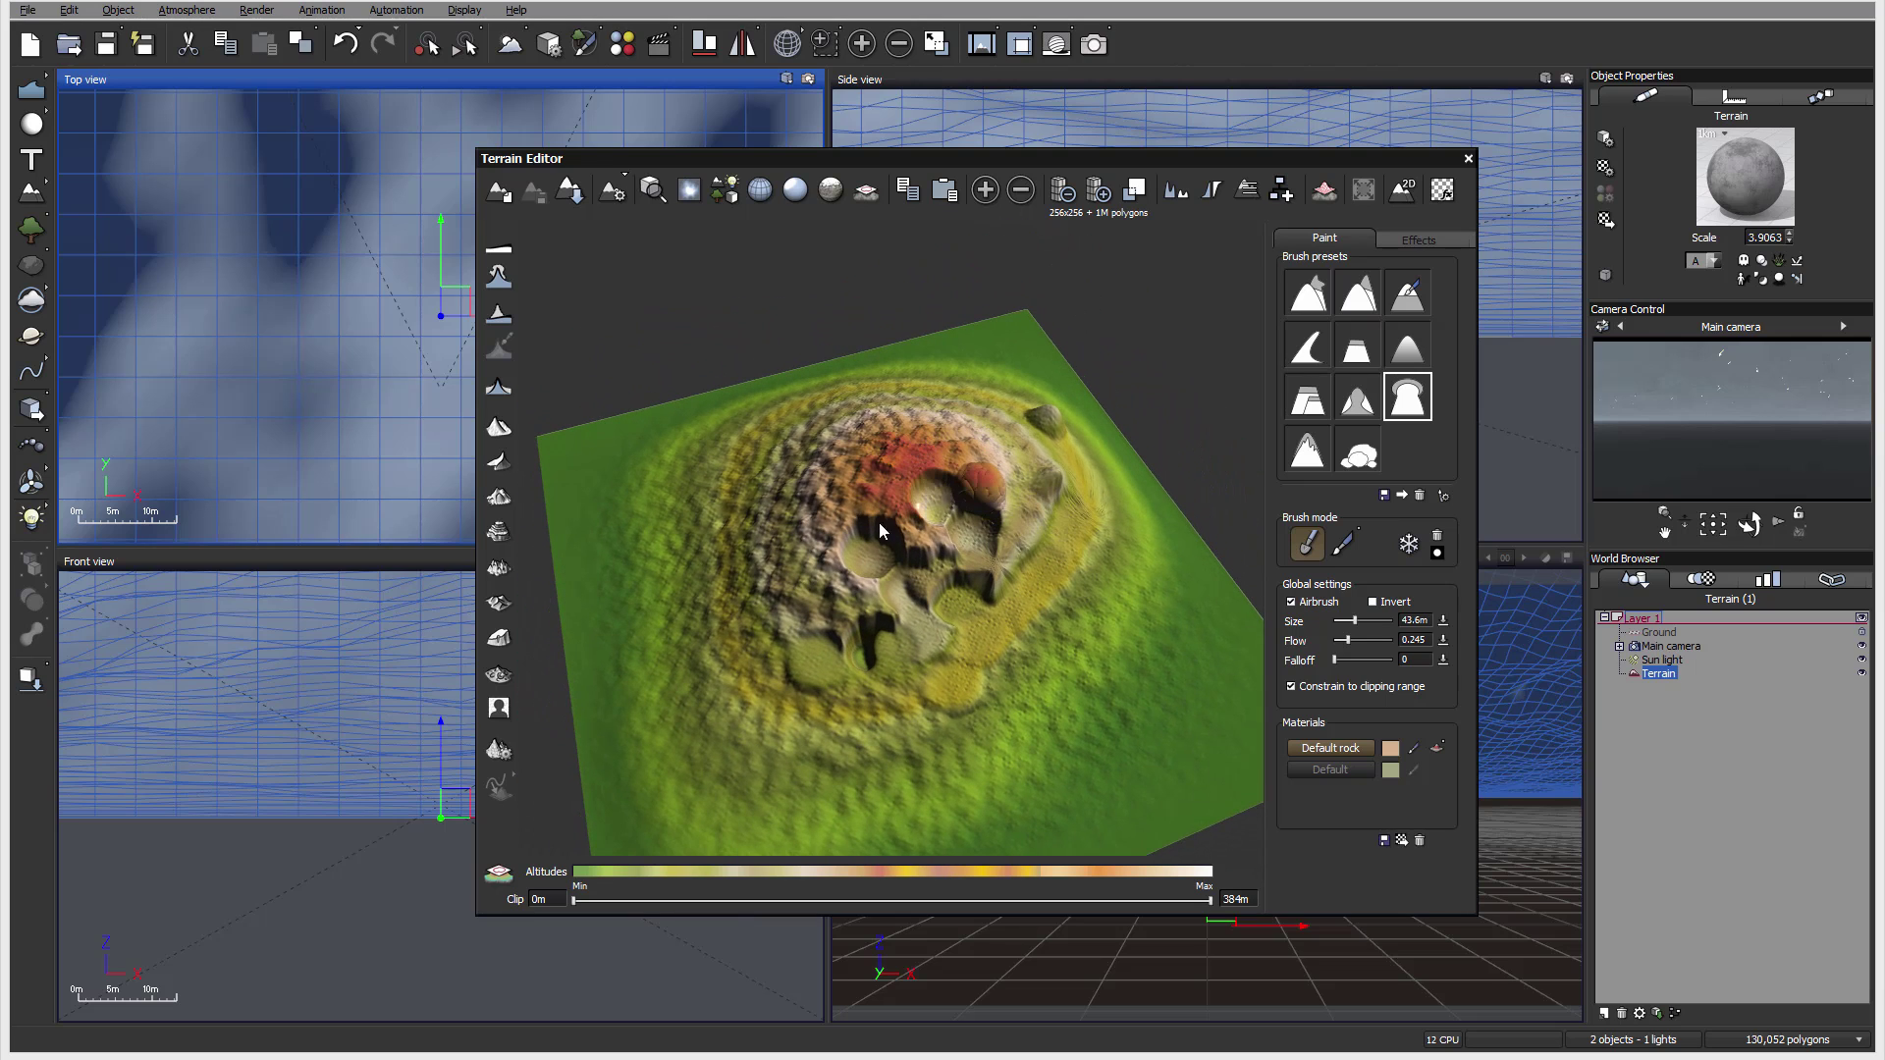
mouse_move(1045, 562)
right_mouse_down()
mouse_move(907, 416)
mouse_move(715, 510)
mouse_move(1016, 599)
mouse_move(1058, 549)
mouse_move(972, 492)
mouse_move(990, 391)
mouse_move(981, 597)
mouse_move(945, 705)
mouse_move(976, 493)
right_mouse_up()
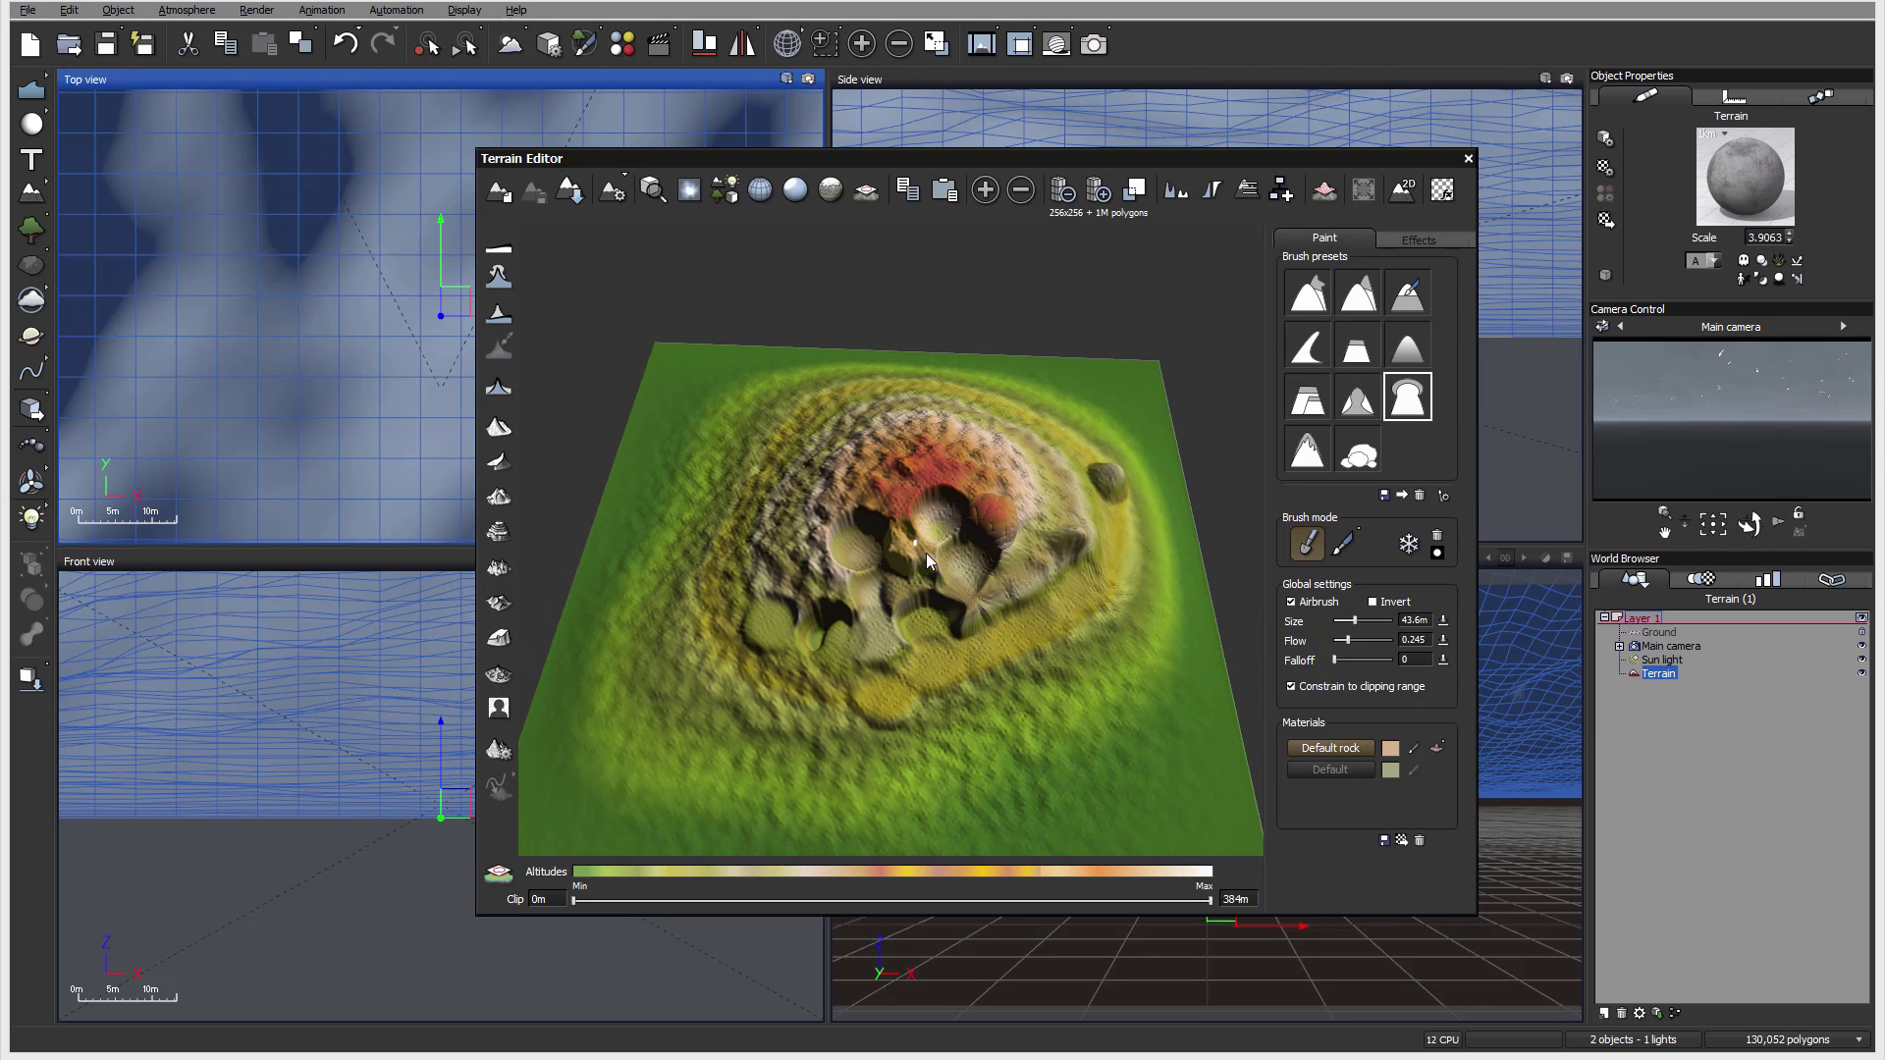
right_click_drag(927, 553, 1035, 448)
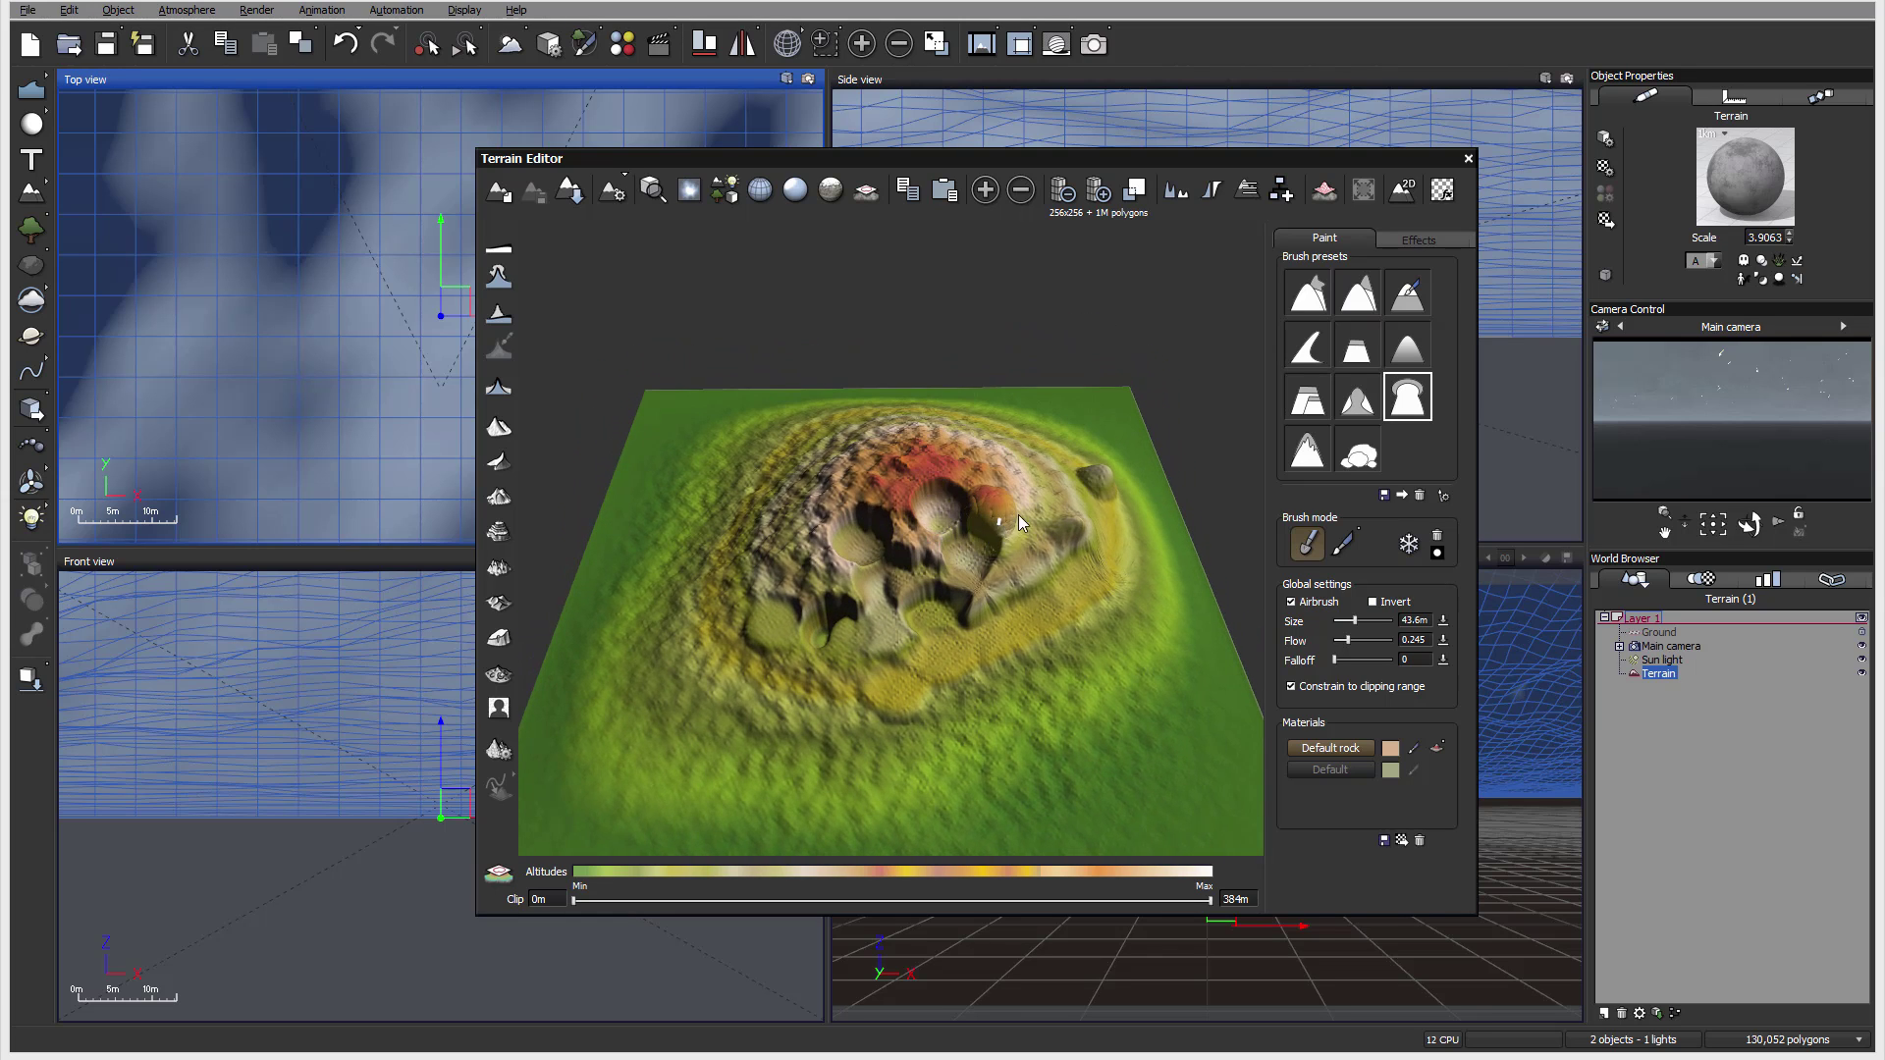
right_click_drag(998, 538, 1145, 485)
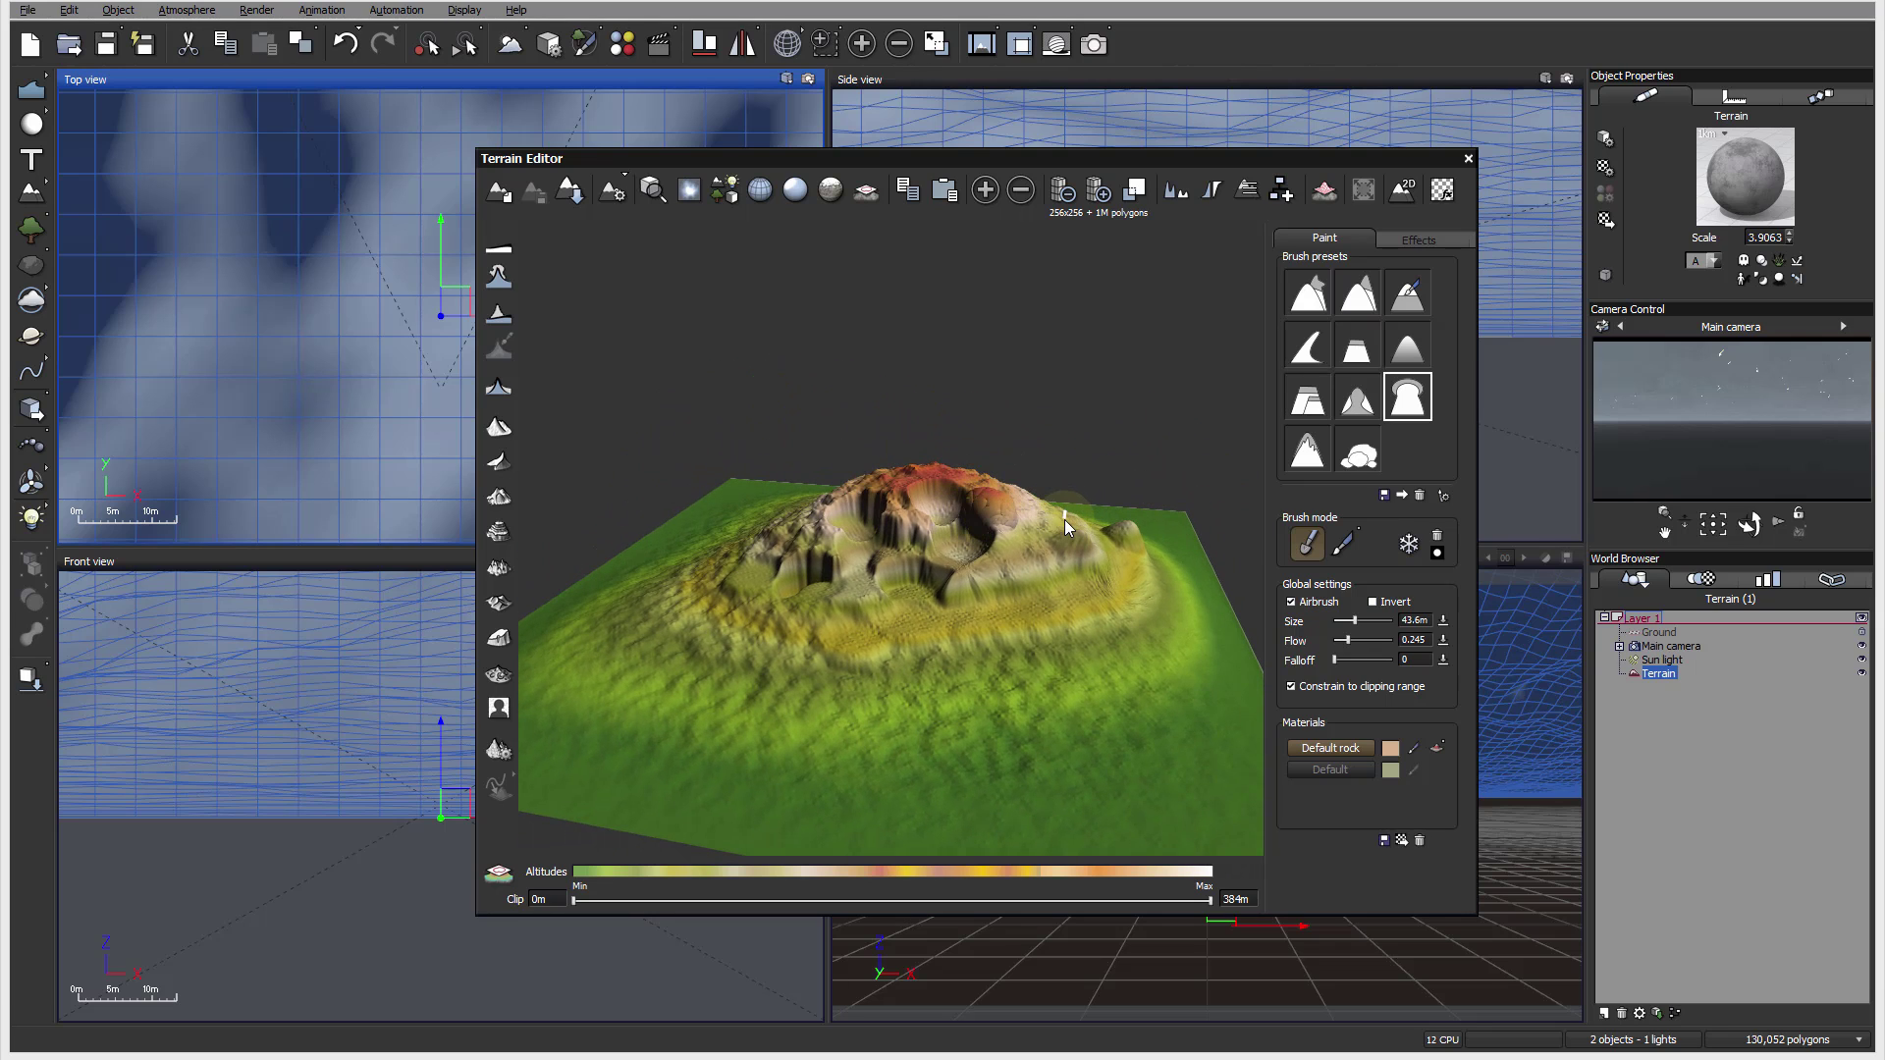
left_click(1129, 195)
right_click_drag(1072, 533, 958, 520)
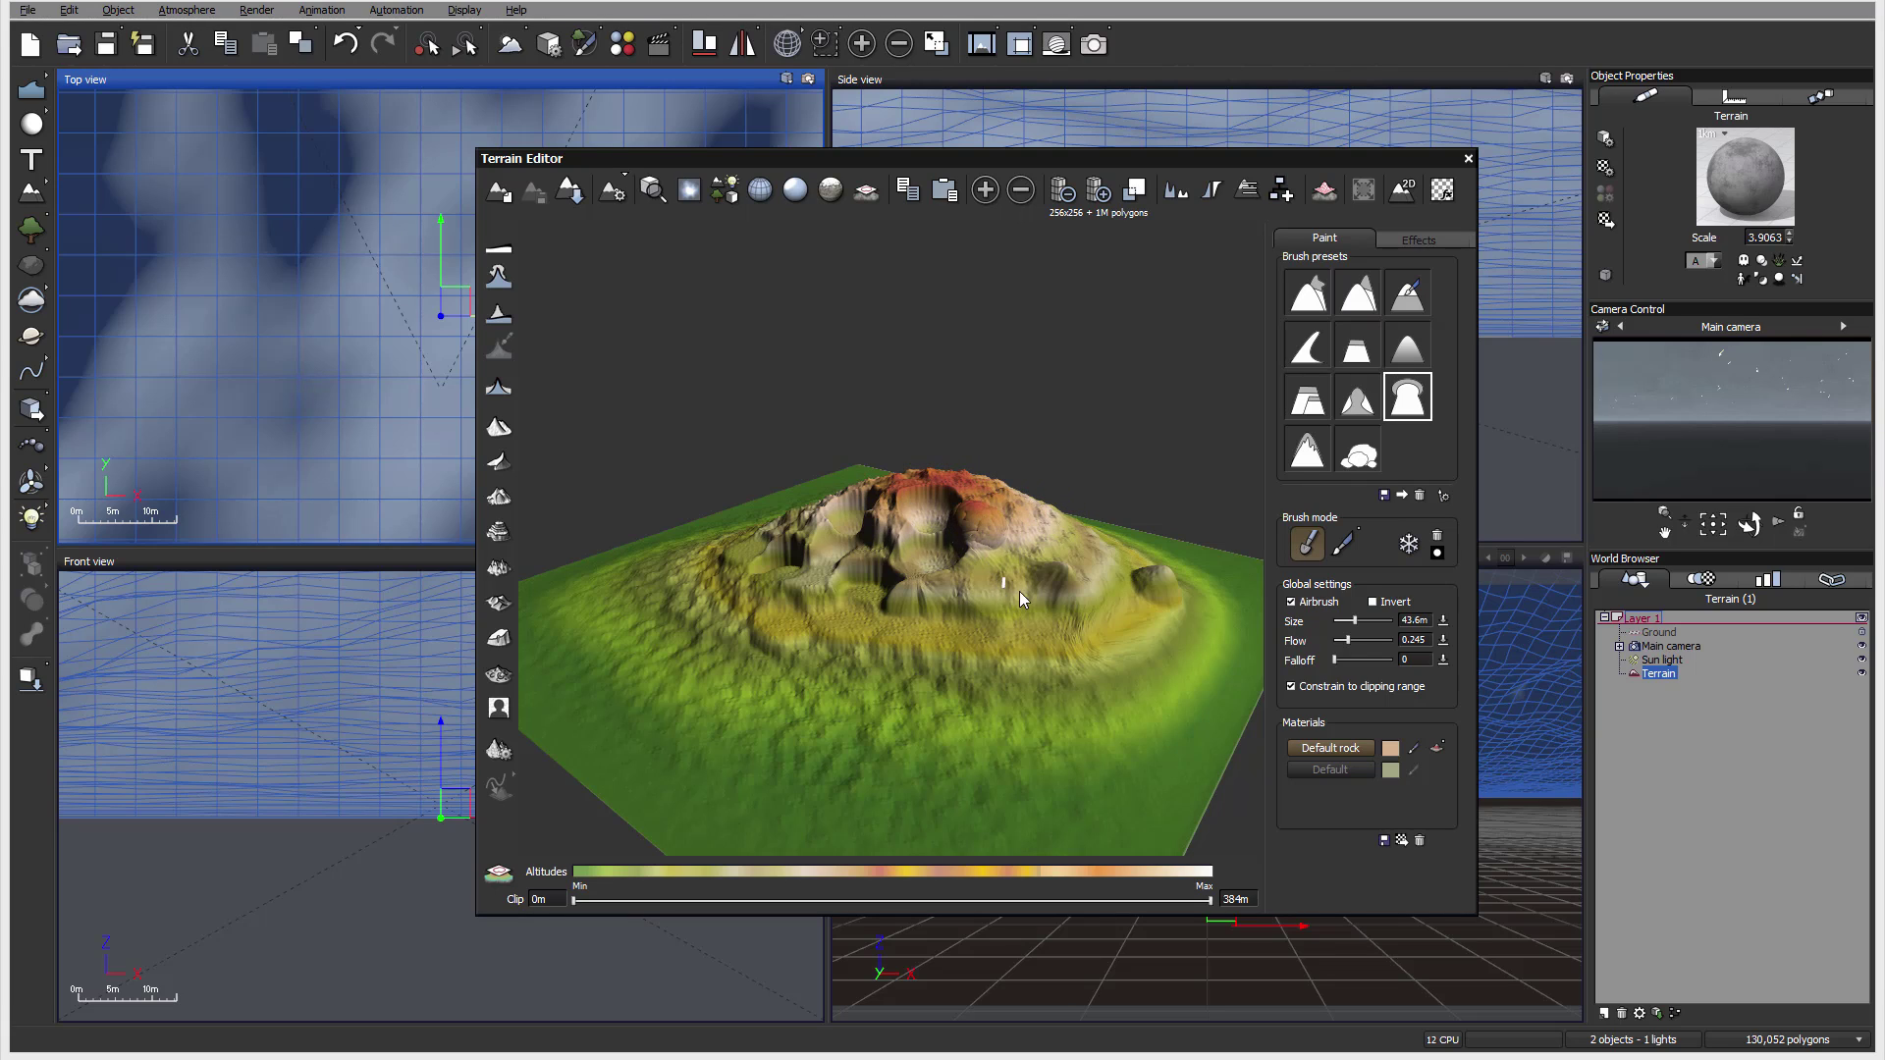
right_click_drag(880, 568, 952, 471)
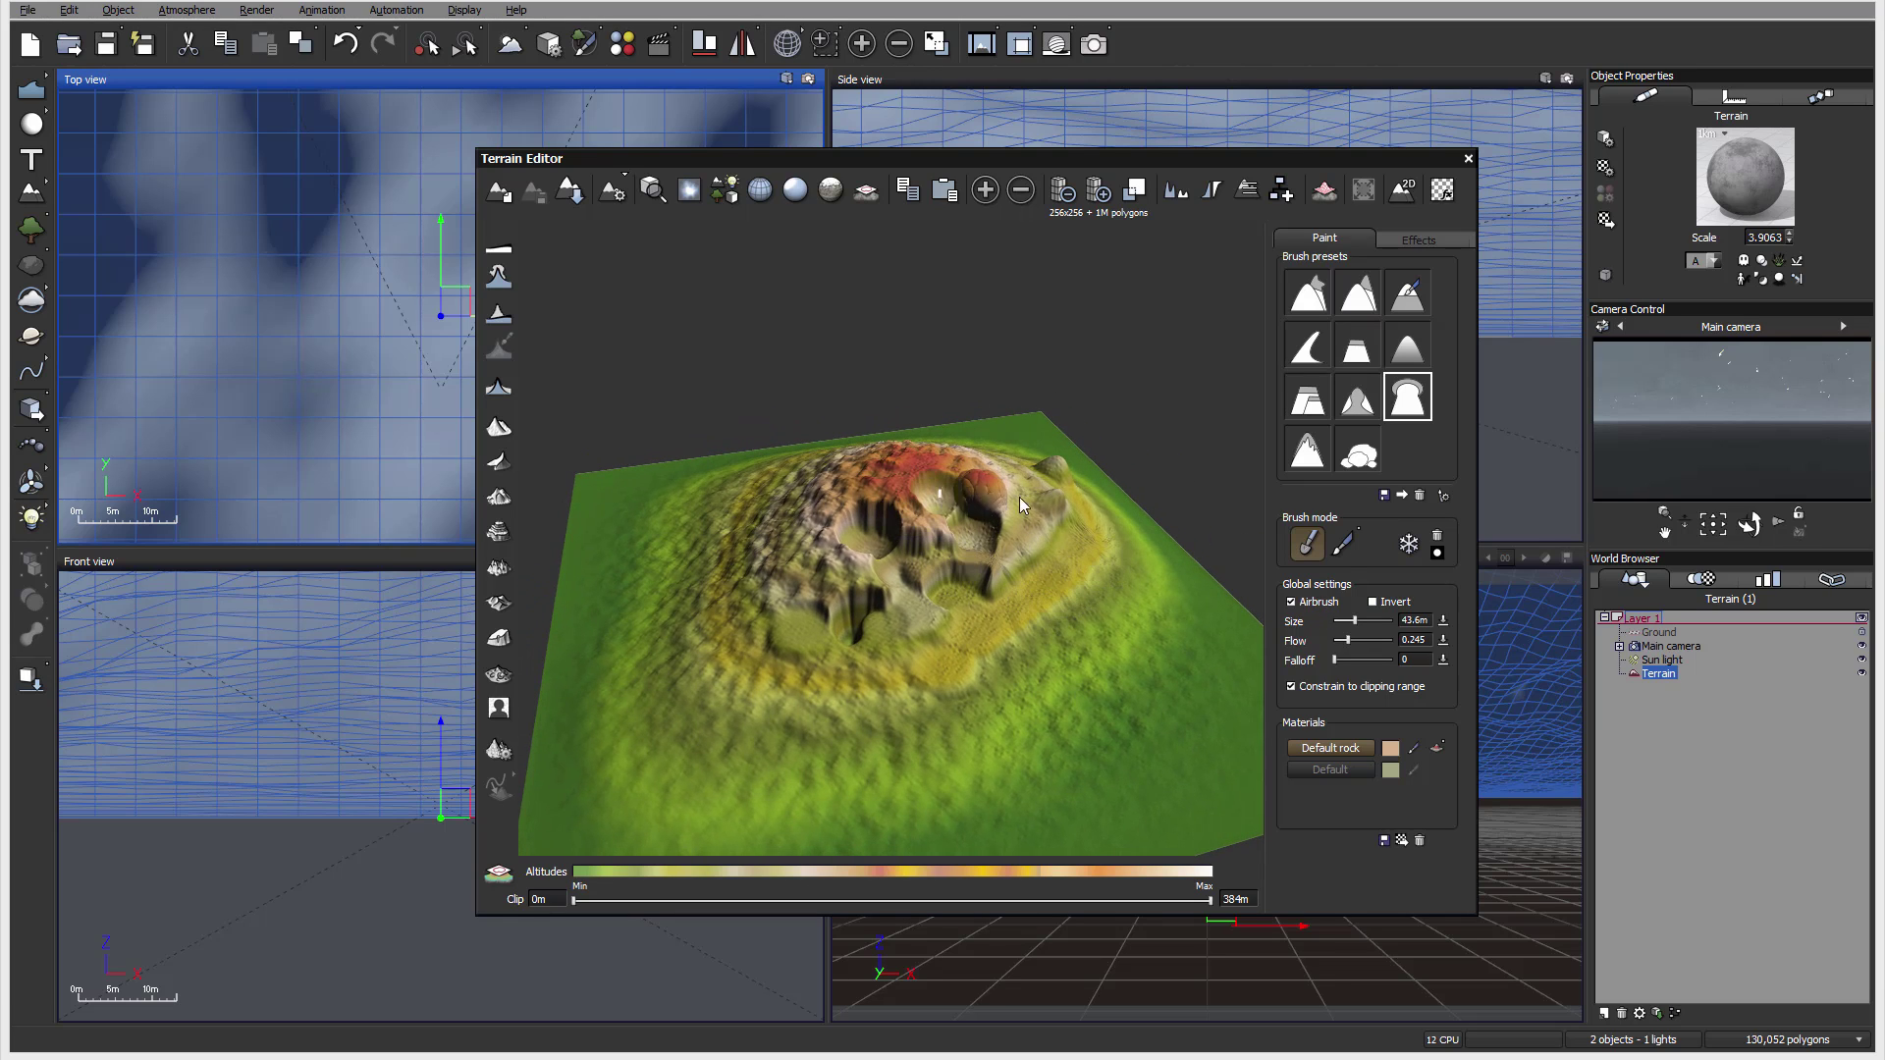
Soften the crater ridges and surrounding crater area with the Smooth brush preset.
left_click(1298, 450)
mouse_move(974, 497)
left_mouse_down()
mouse_move(1019, 487)
mouse_move(962, 555)
left_mouse_up()
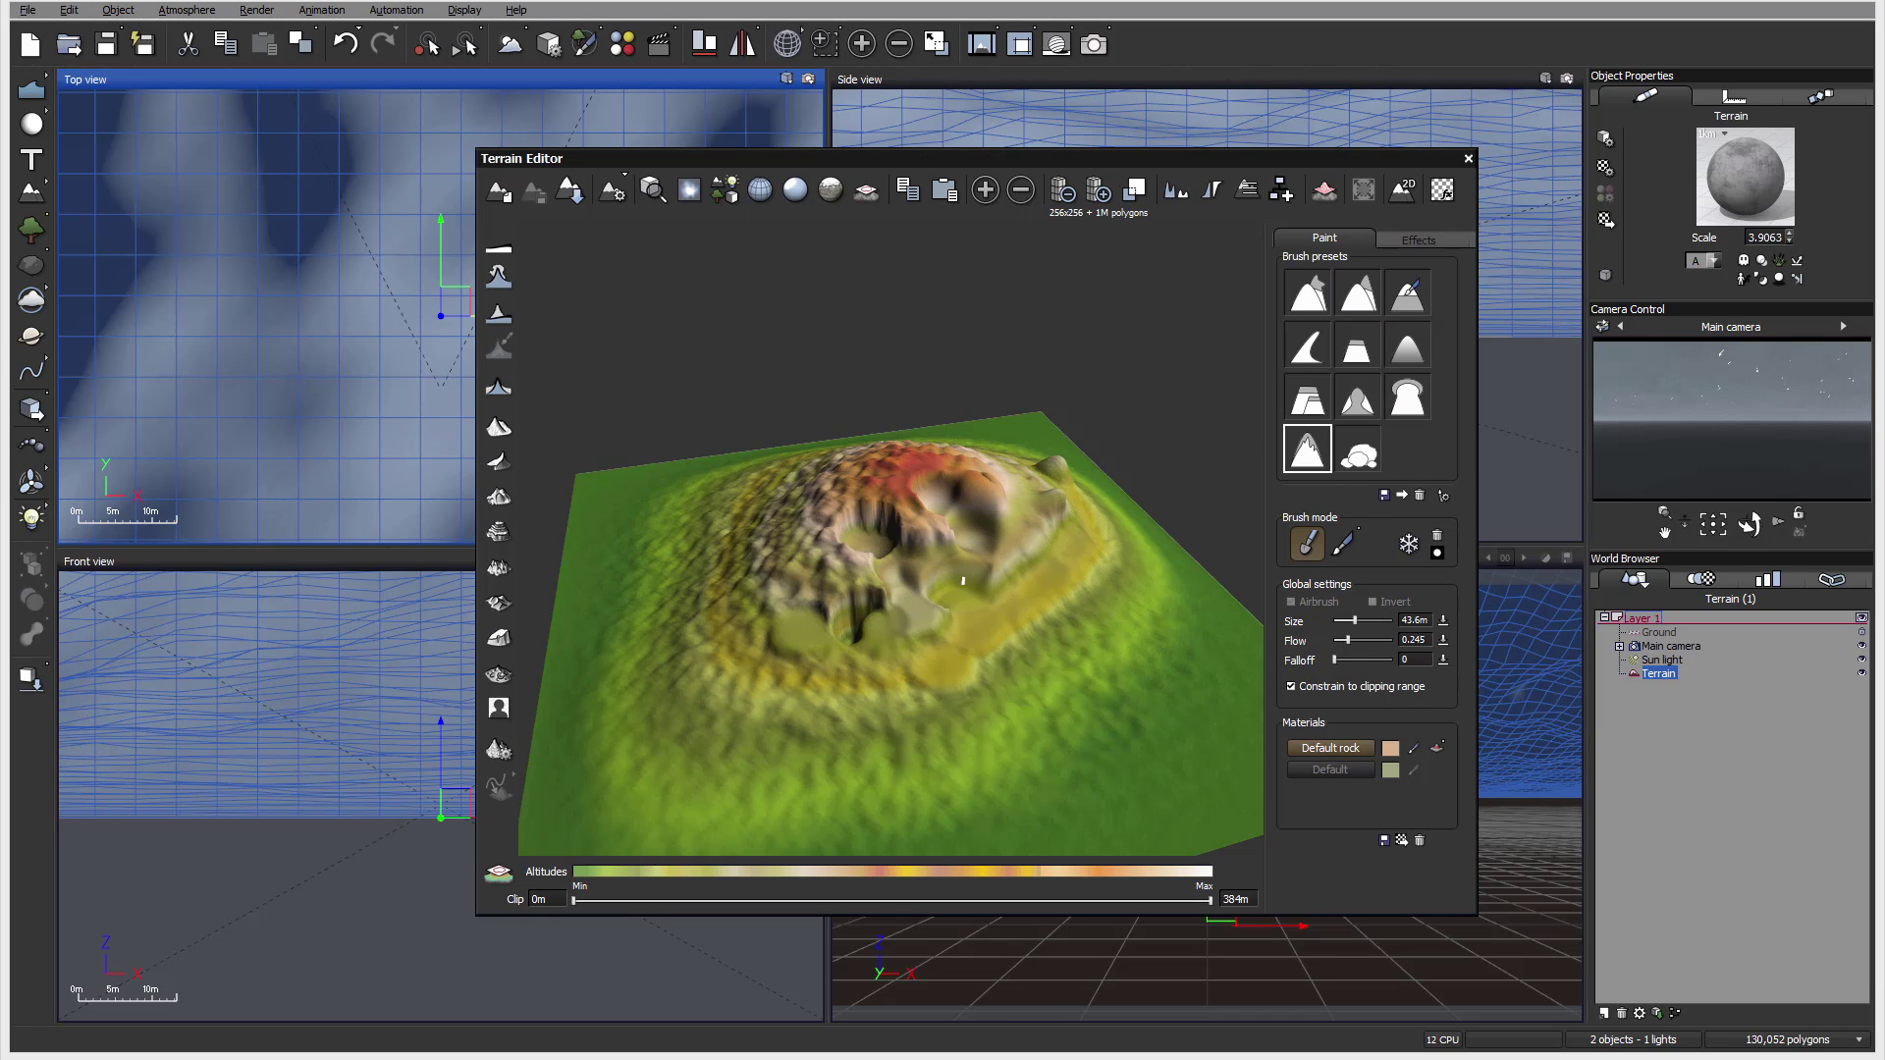
mouse_move(963, 580)
left_mouse_down()
mouse_move(904, 610)
mouse_move(933, 630)
mouse_move(855, 647)
mouse_move(894, 677)
left_mouse_up()
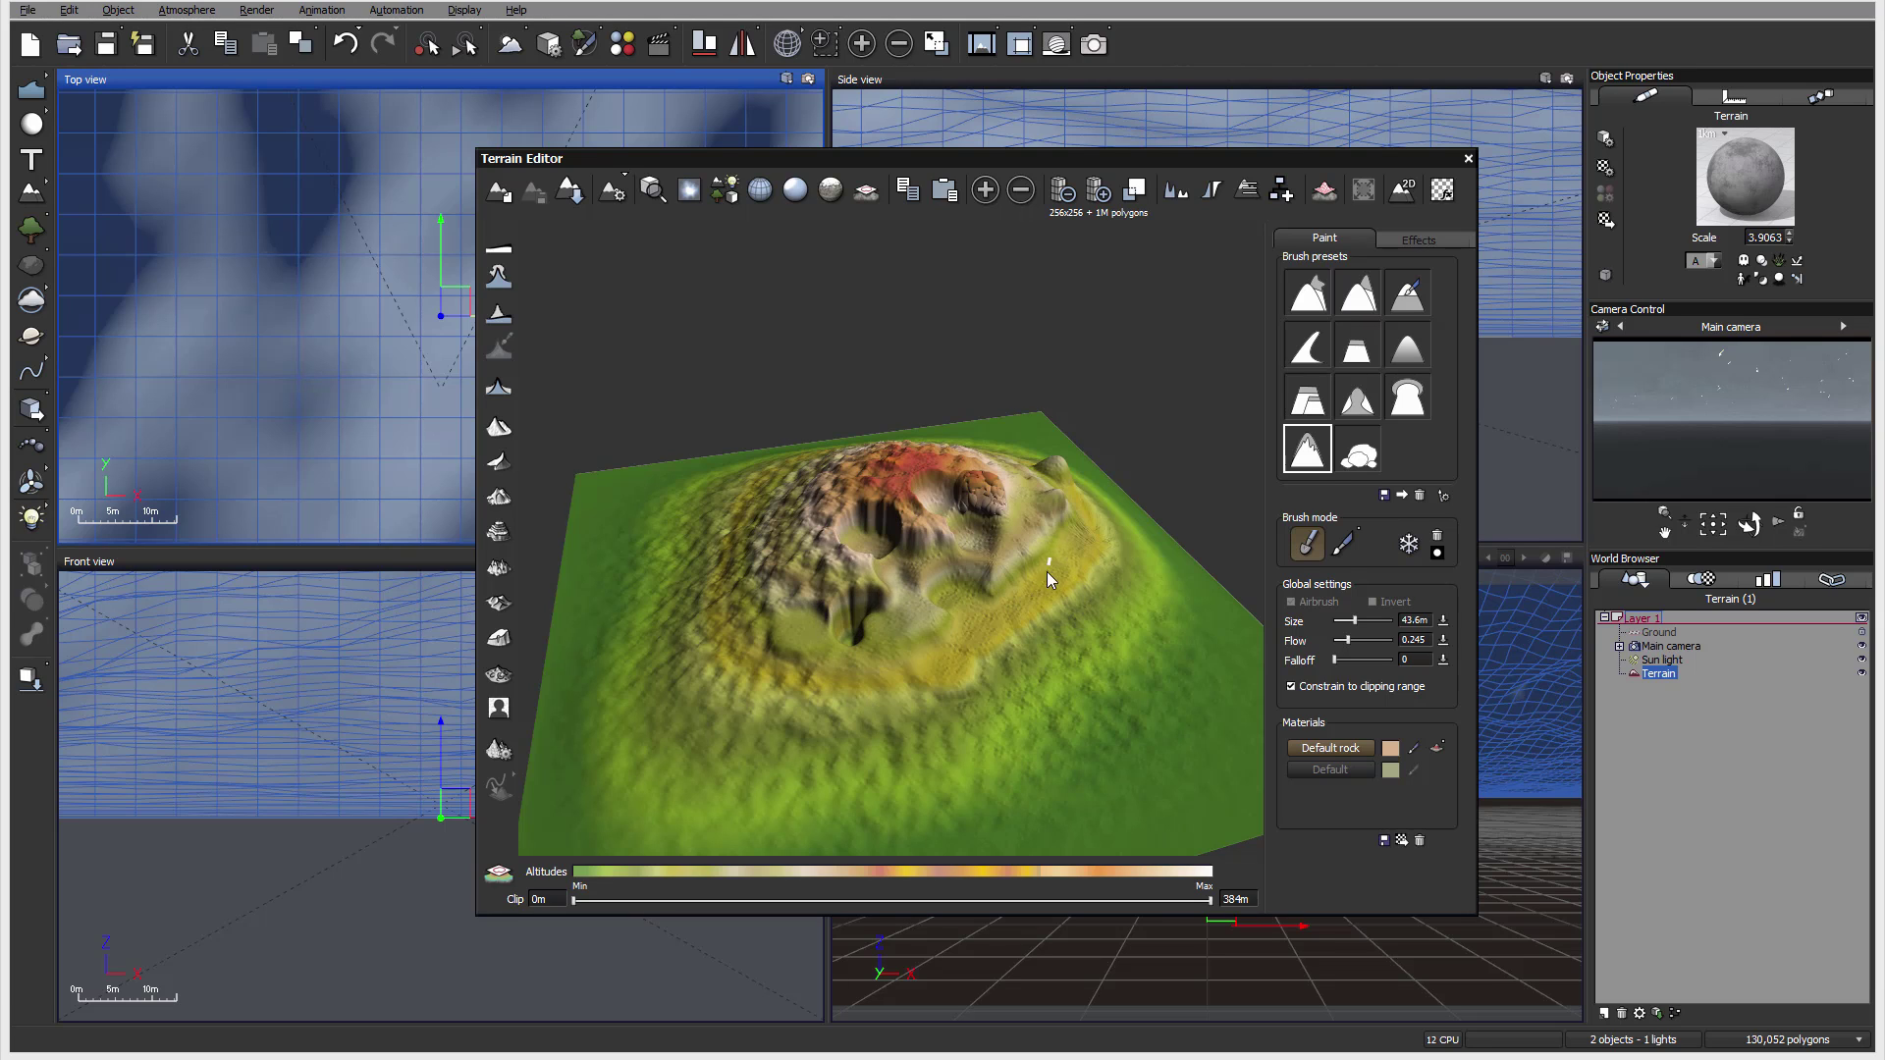
right_click_drag(1041, 580, 983, 581)
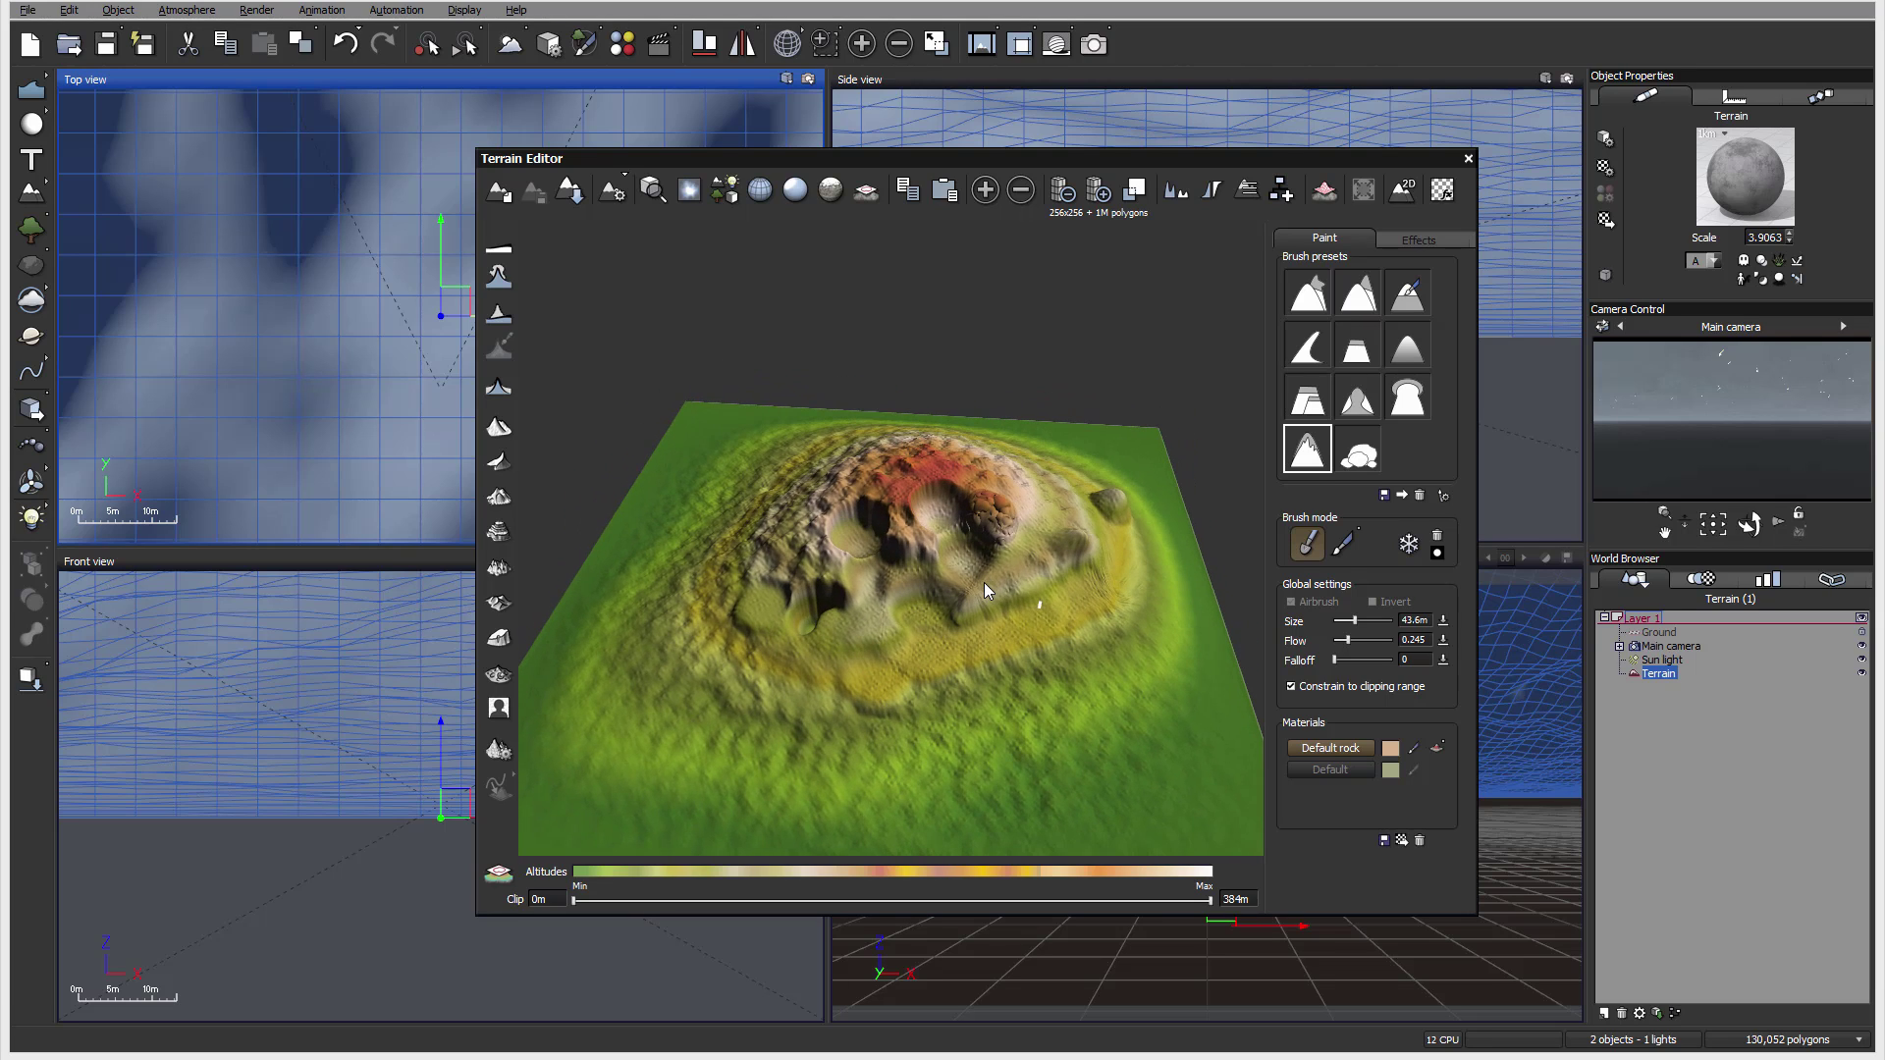
Paint pebble-like pits across the lower slope with the Bubbles Effect preset, accepting the 2D effects warning.
left_click(1355, 450)
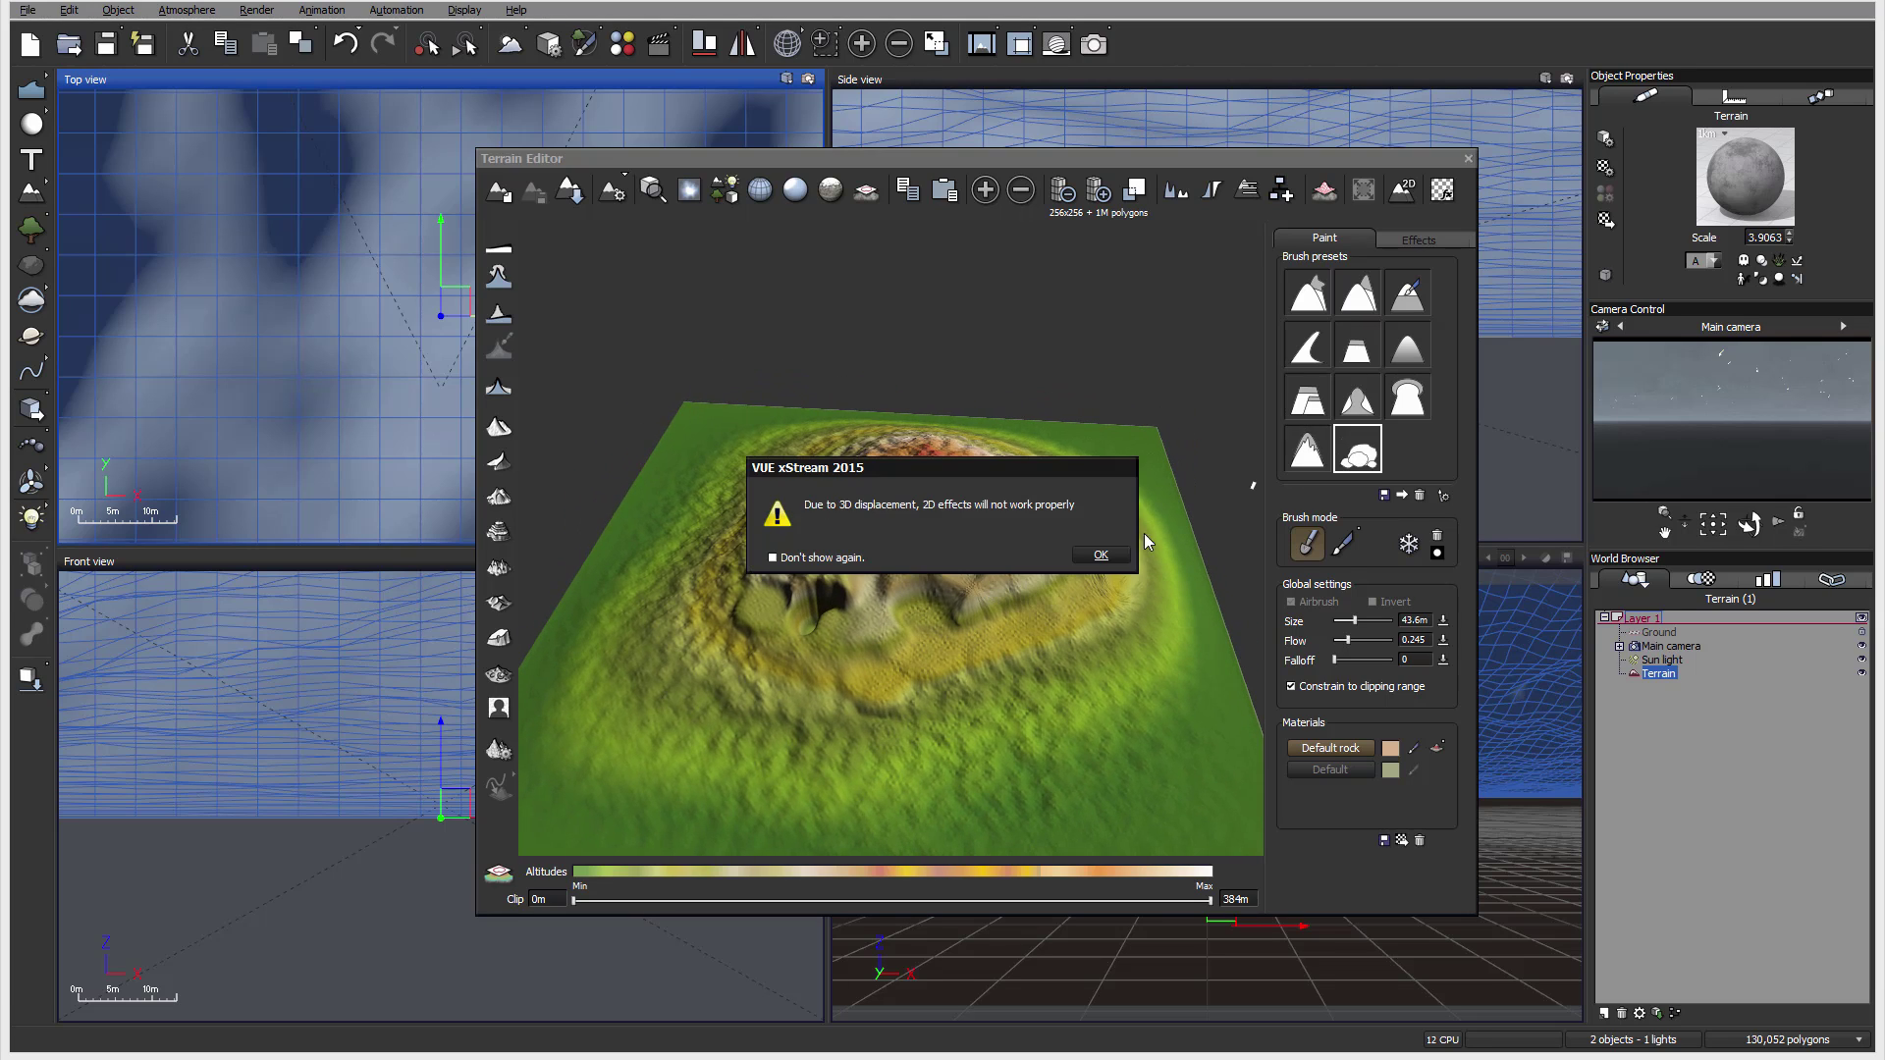
left_click(1099, 557)
mouse_move(1057, 579)
left_mouse_down()
mouse_move(1037, 635)
mouse_move(960, 657)
left_mouse_up()
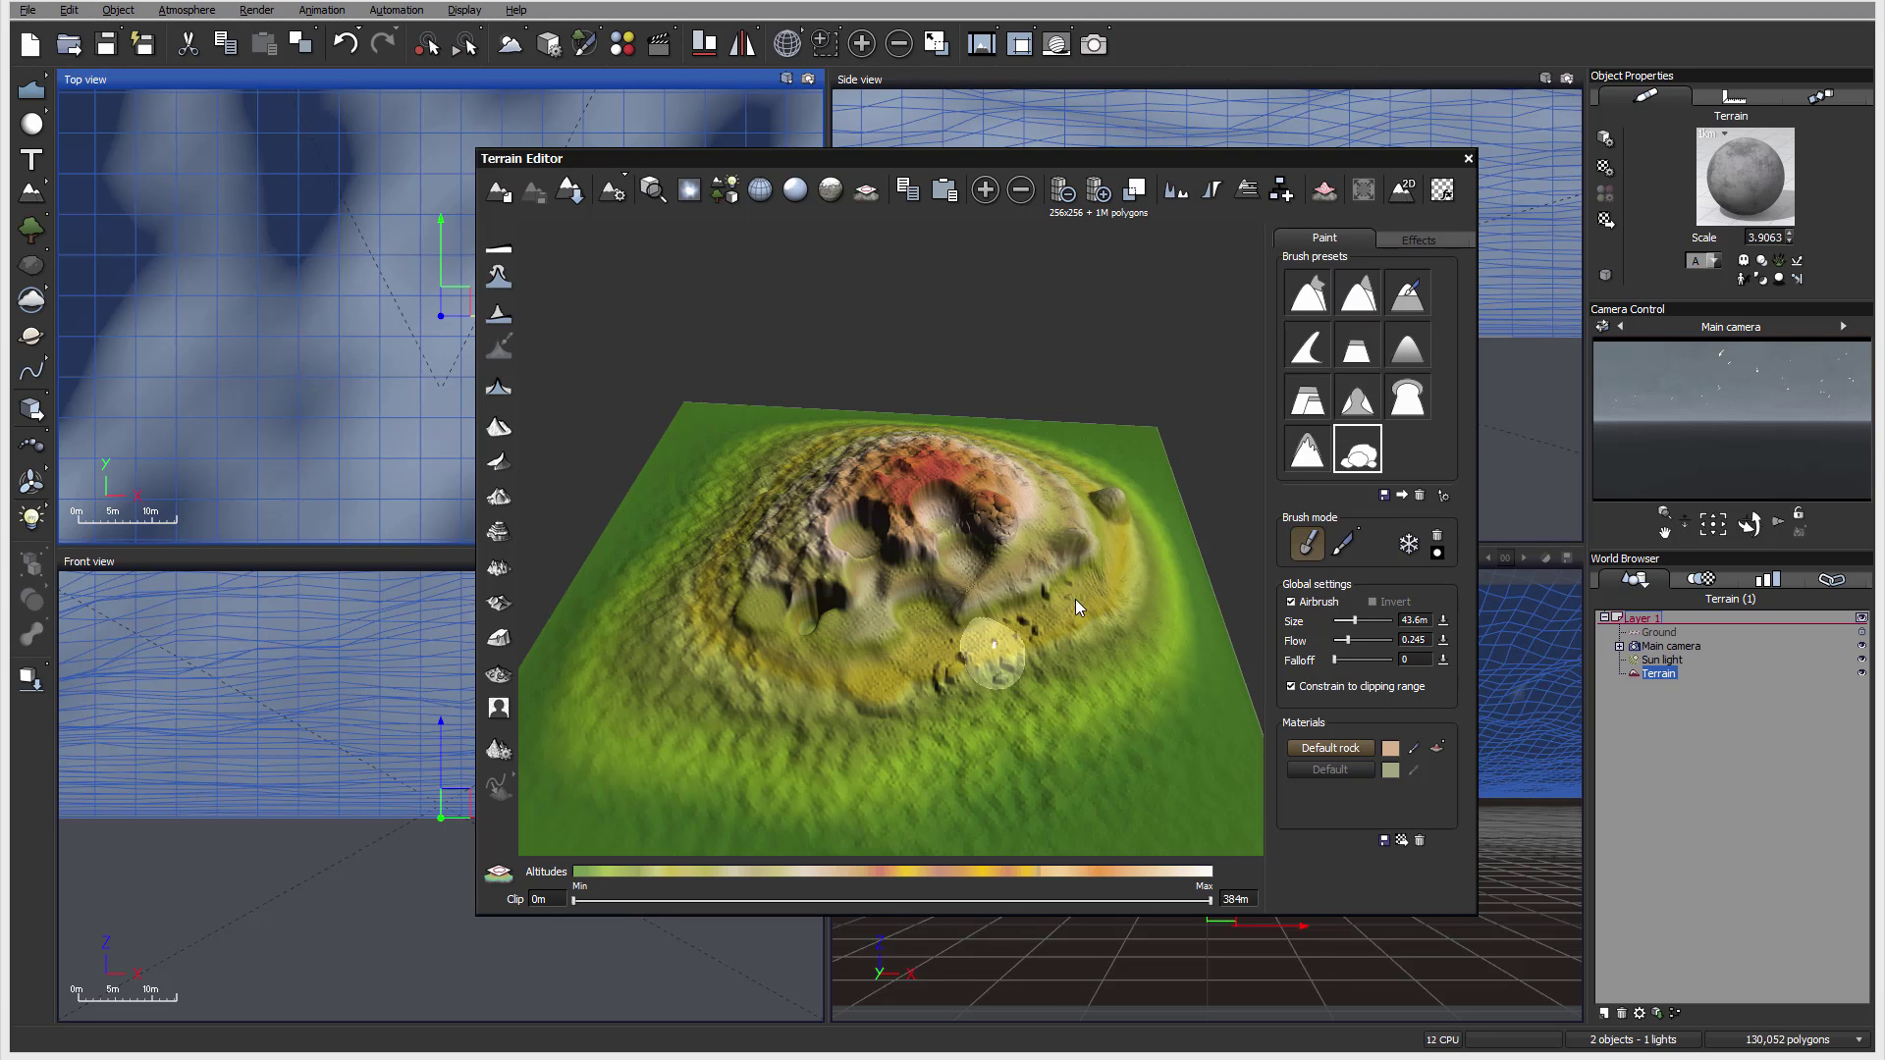
mouse_move(1075, 597)
right_mouse_down()
mouse_move(1124, 580)
mouse_move(1006, 634)
right_mouse_up()
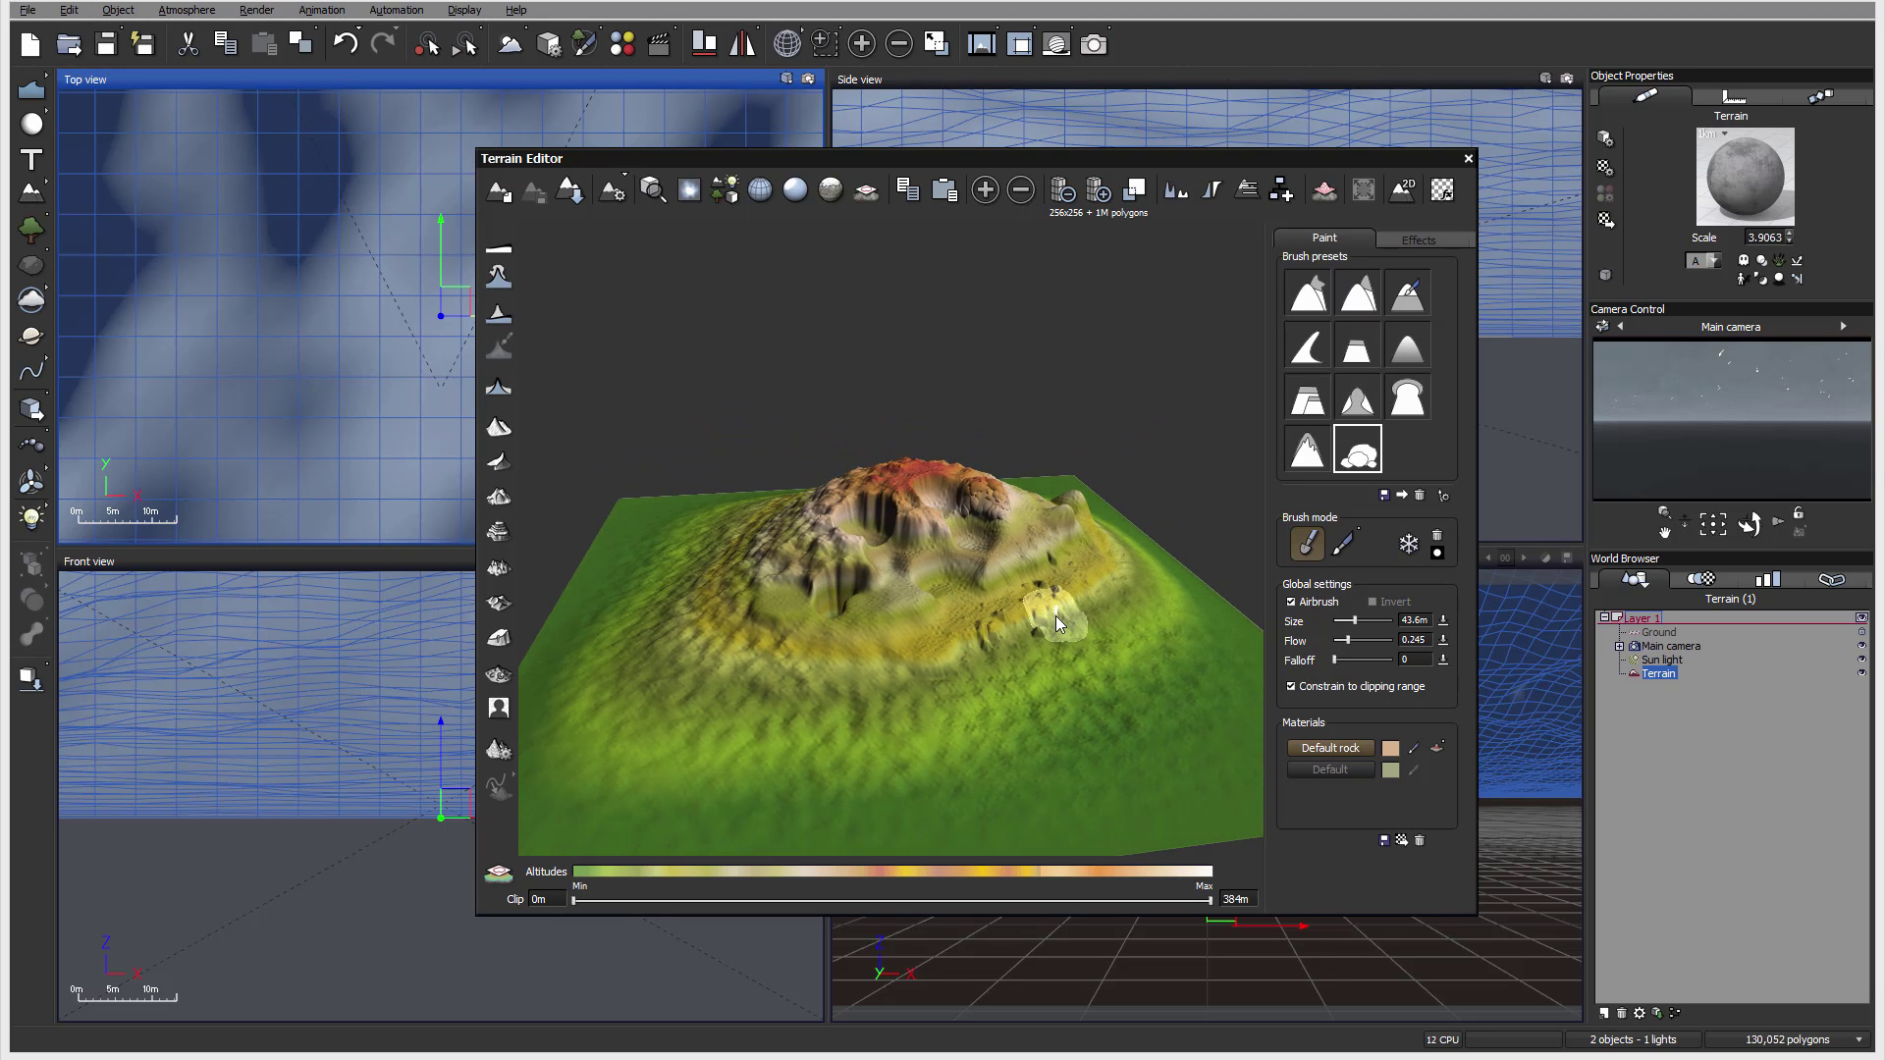
right_click_drag(1153, 564, 1070, 614)
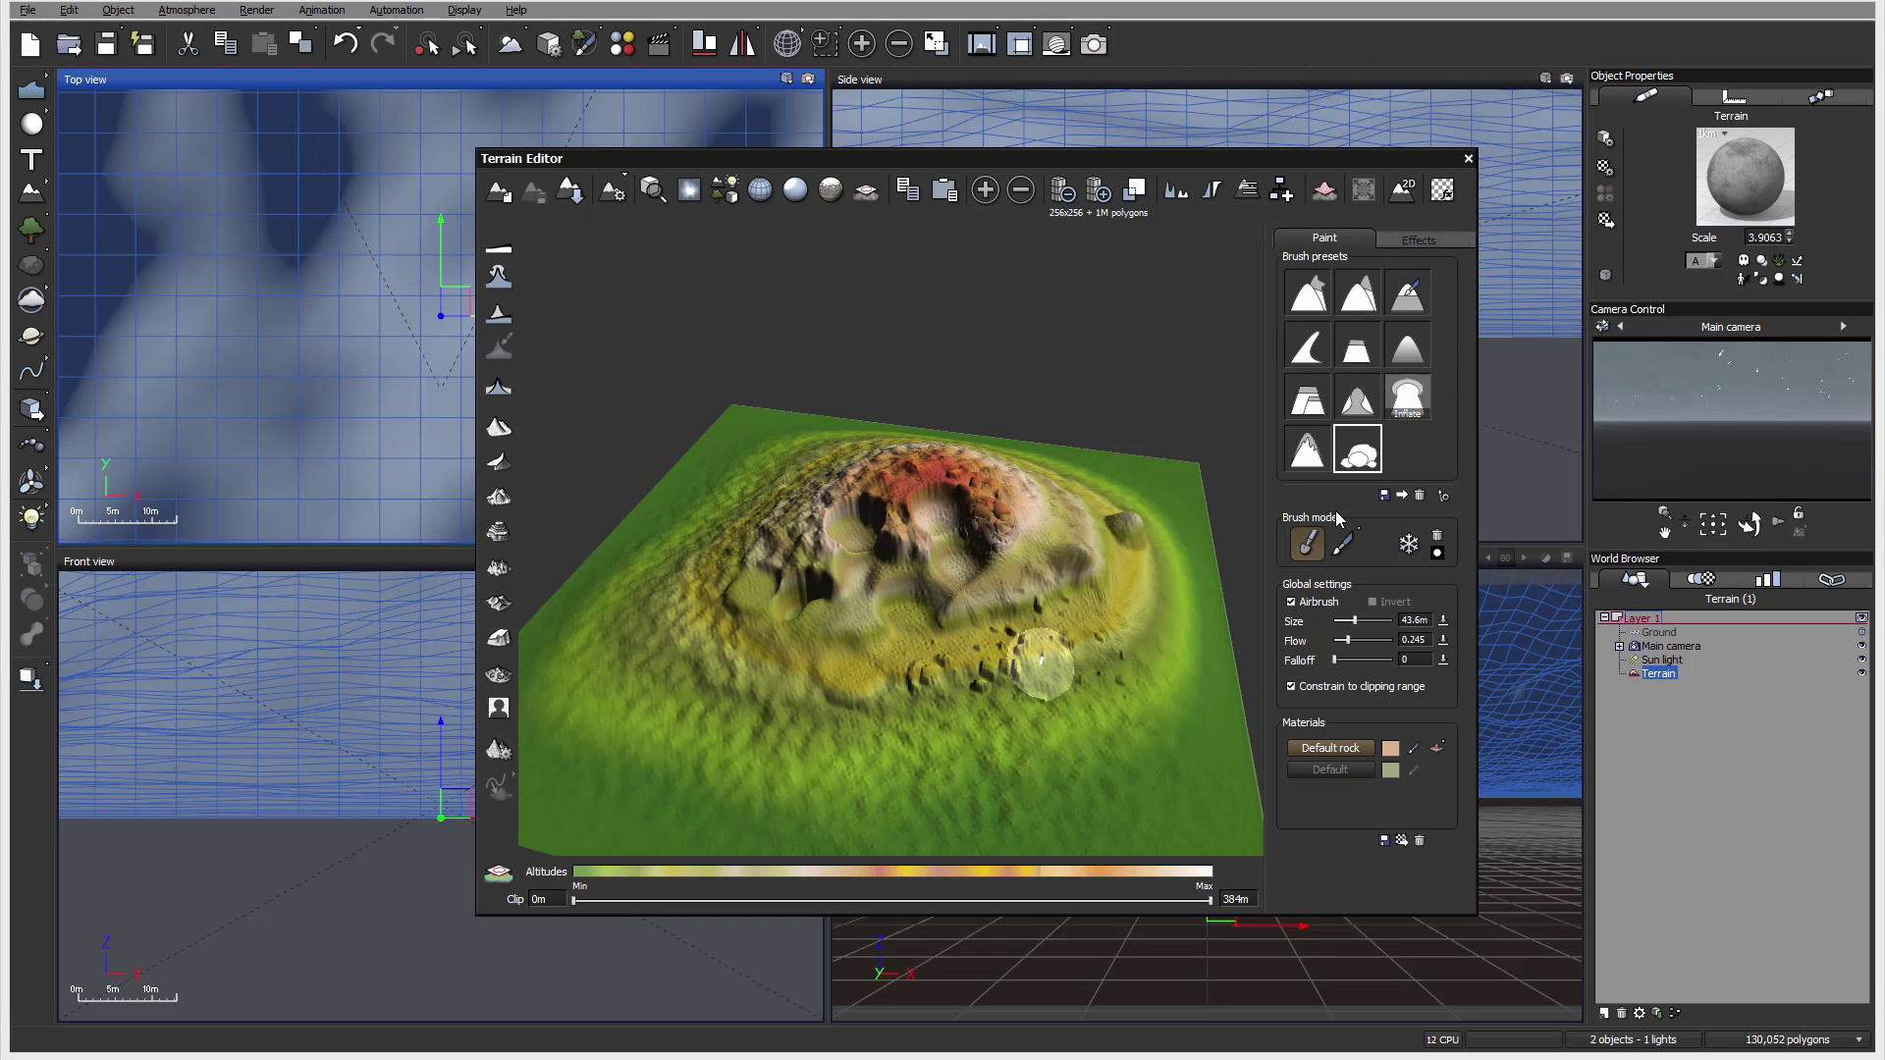
Switch the brush from freeze mode back to sculpting, then to material painting.
left_click(1411, 546)
left_click(1316, 544)
mouse_move(921, 534)
right_mouse_down()
mouse_move(1016, 515)
mouse_move(1048, 546)
right_mouse_up()
left_click(1345, 542)
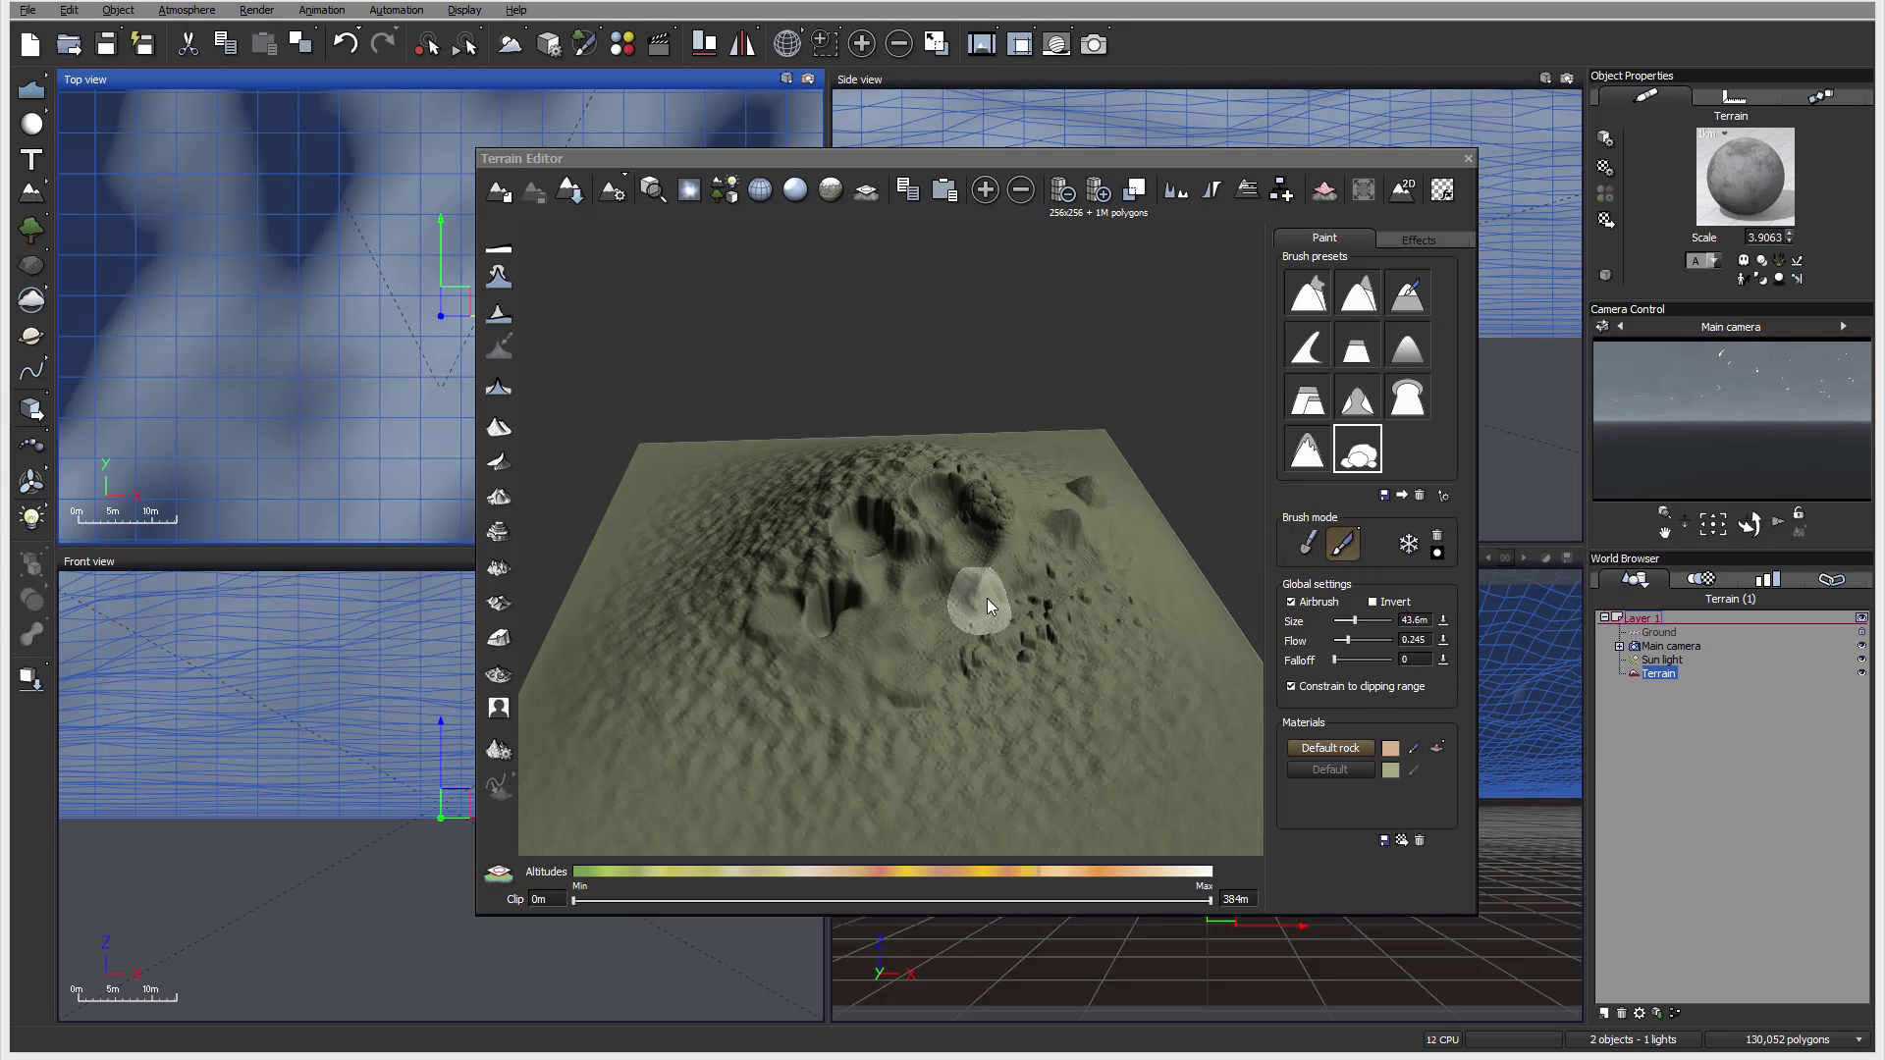
Reselect the Bubbles Effect sculpting preset and orbit the preview to a side-on view of the slope.
mouse_move(1047, 538)
right_mouse_down()
mouse_move(1082, 636)
mouse_move(1031, 644)
right_mouse_up()
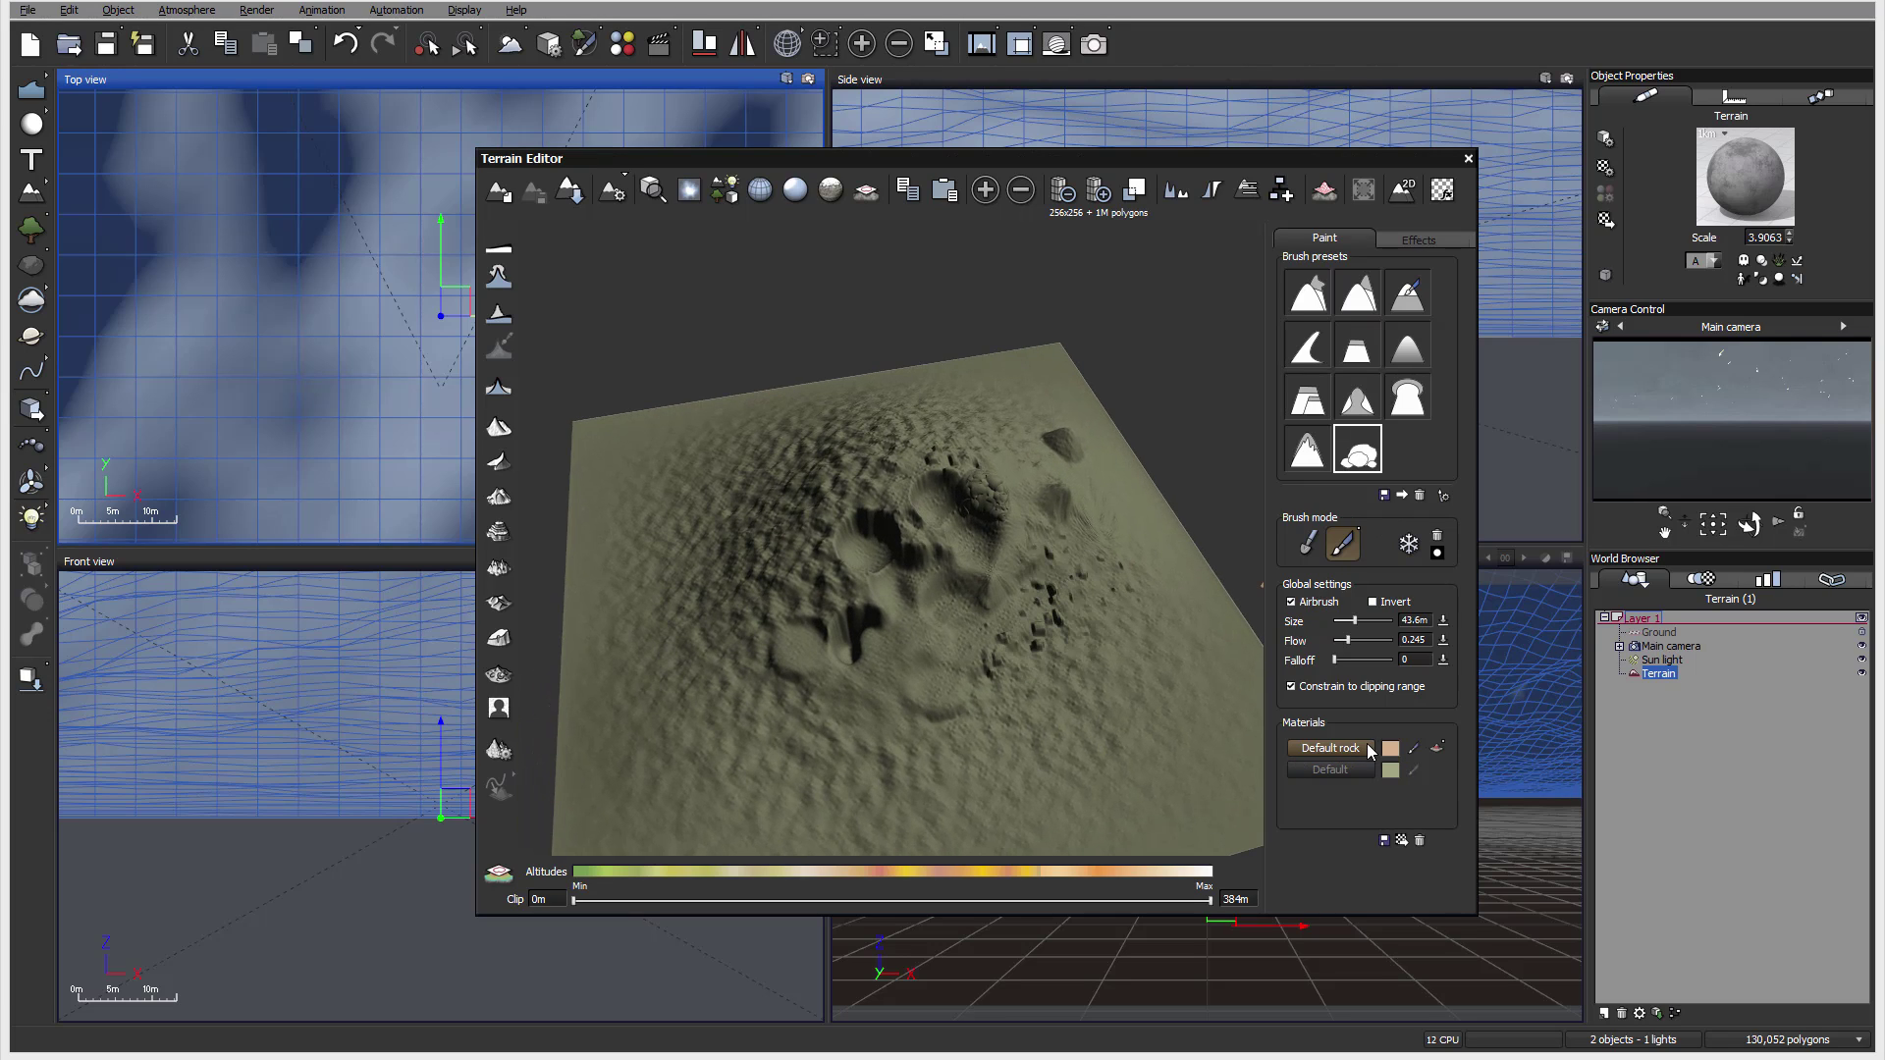
left_click(1304, 554)
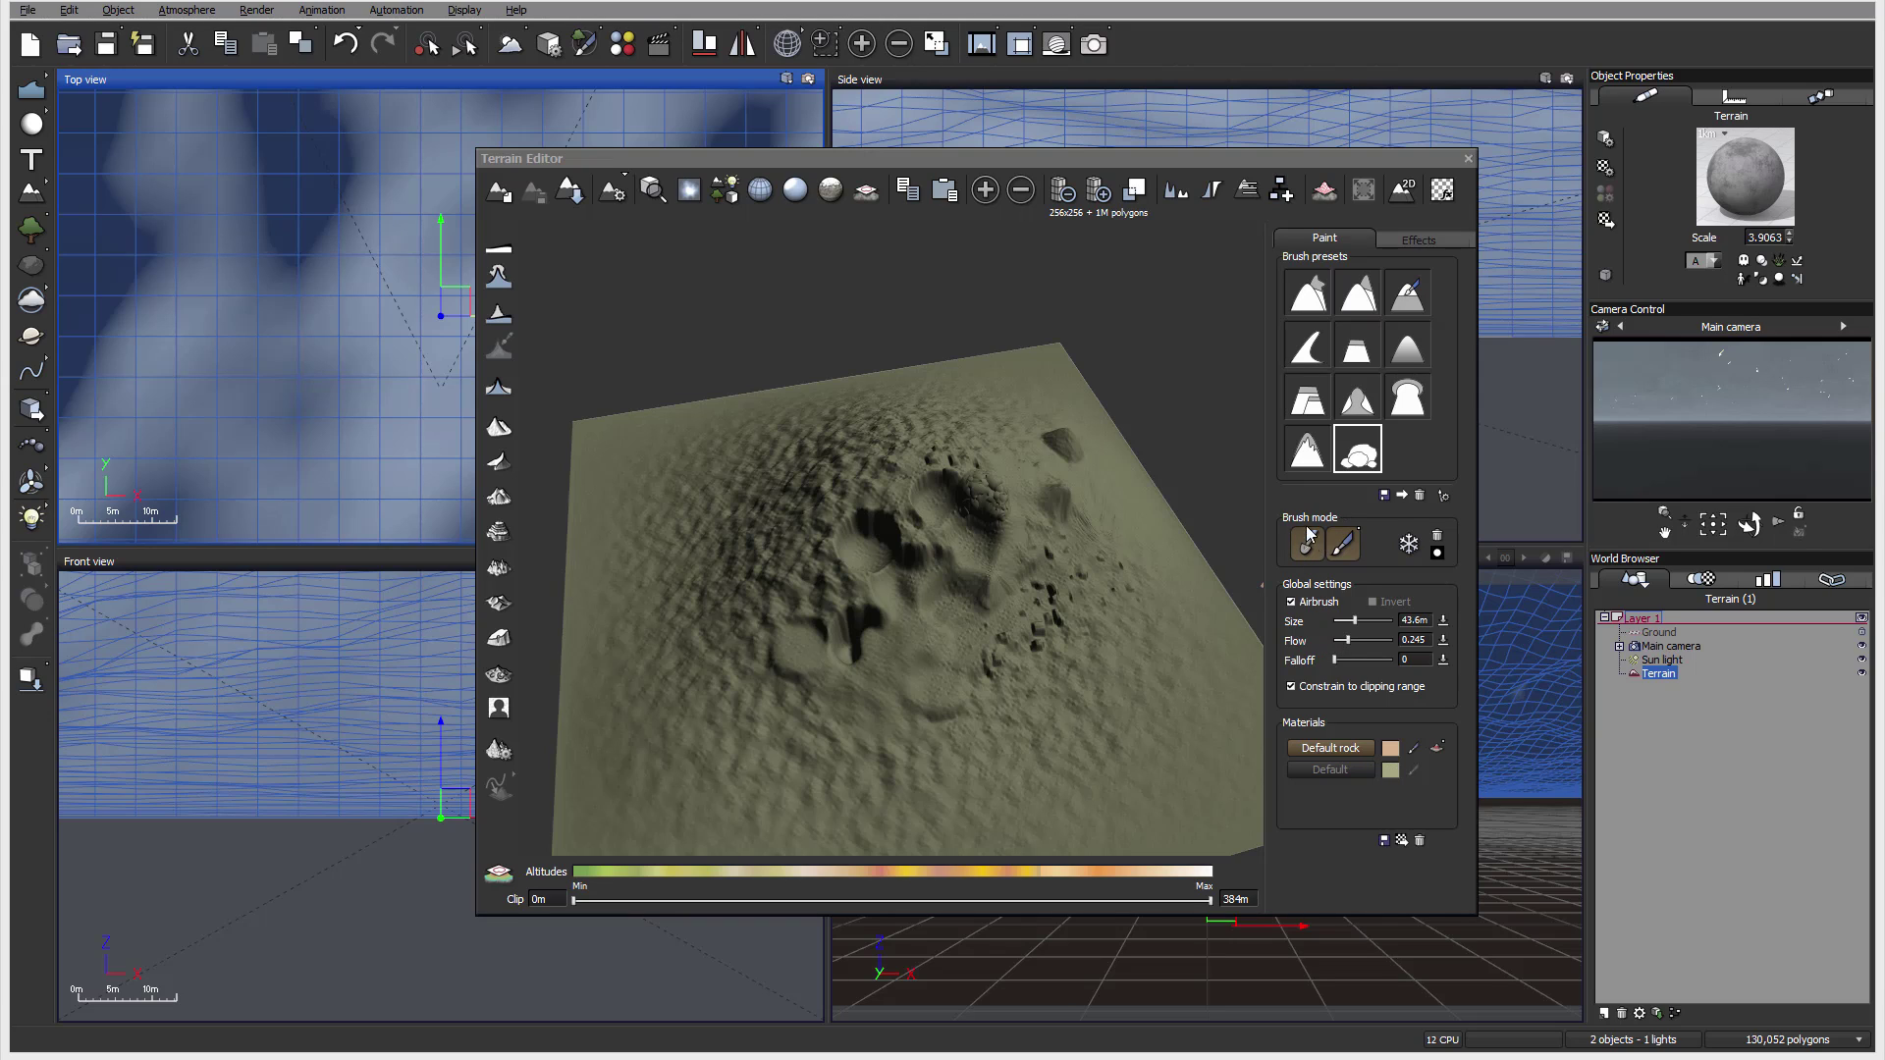
left_click(1342, 468)
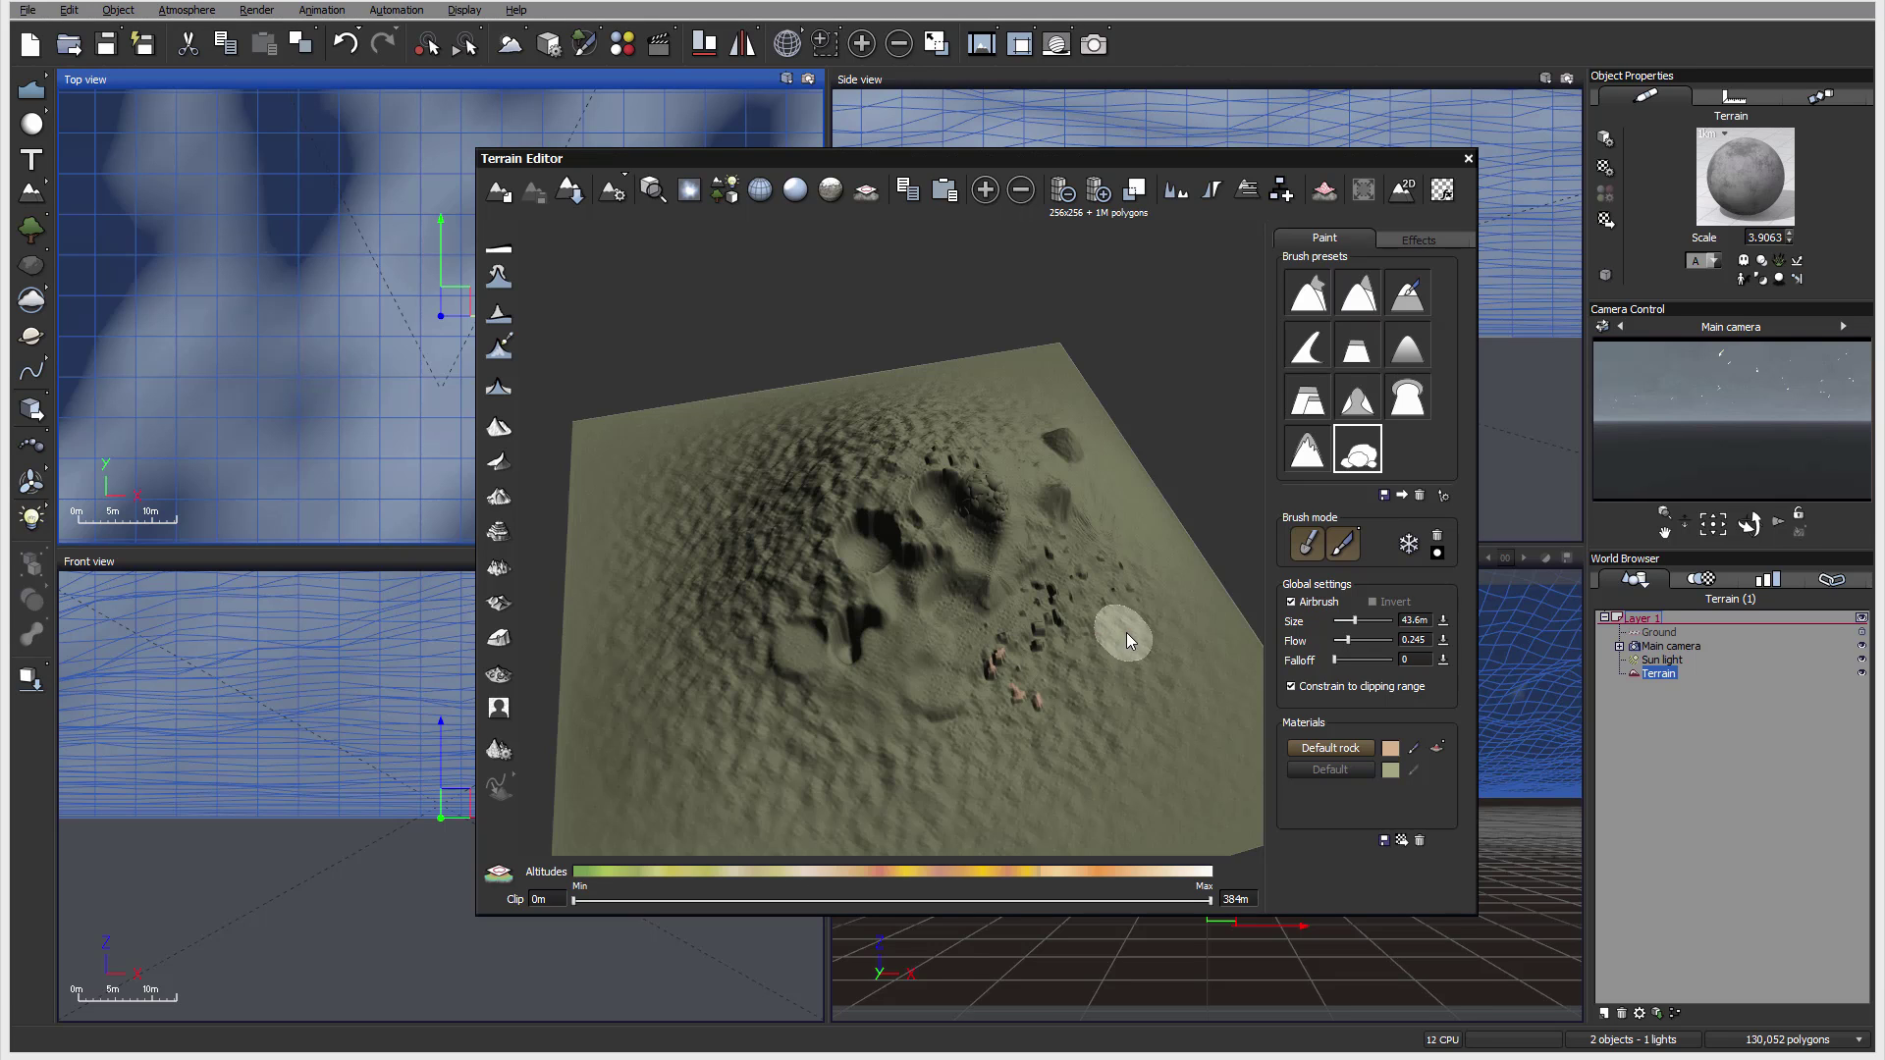
mouse_move(1123, 635)
right_mouse_down()
mouse_move(1039, 686)
mouse_move(1123, 668)
mouse_move(1027, 646)
mouse_move(957, 722)
right_mouse_up()
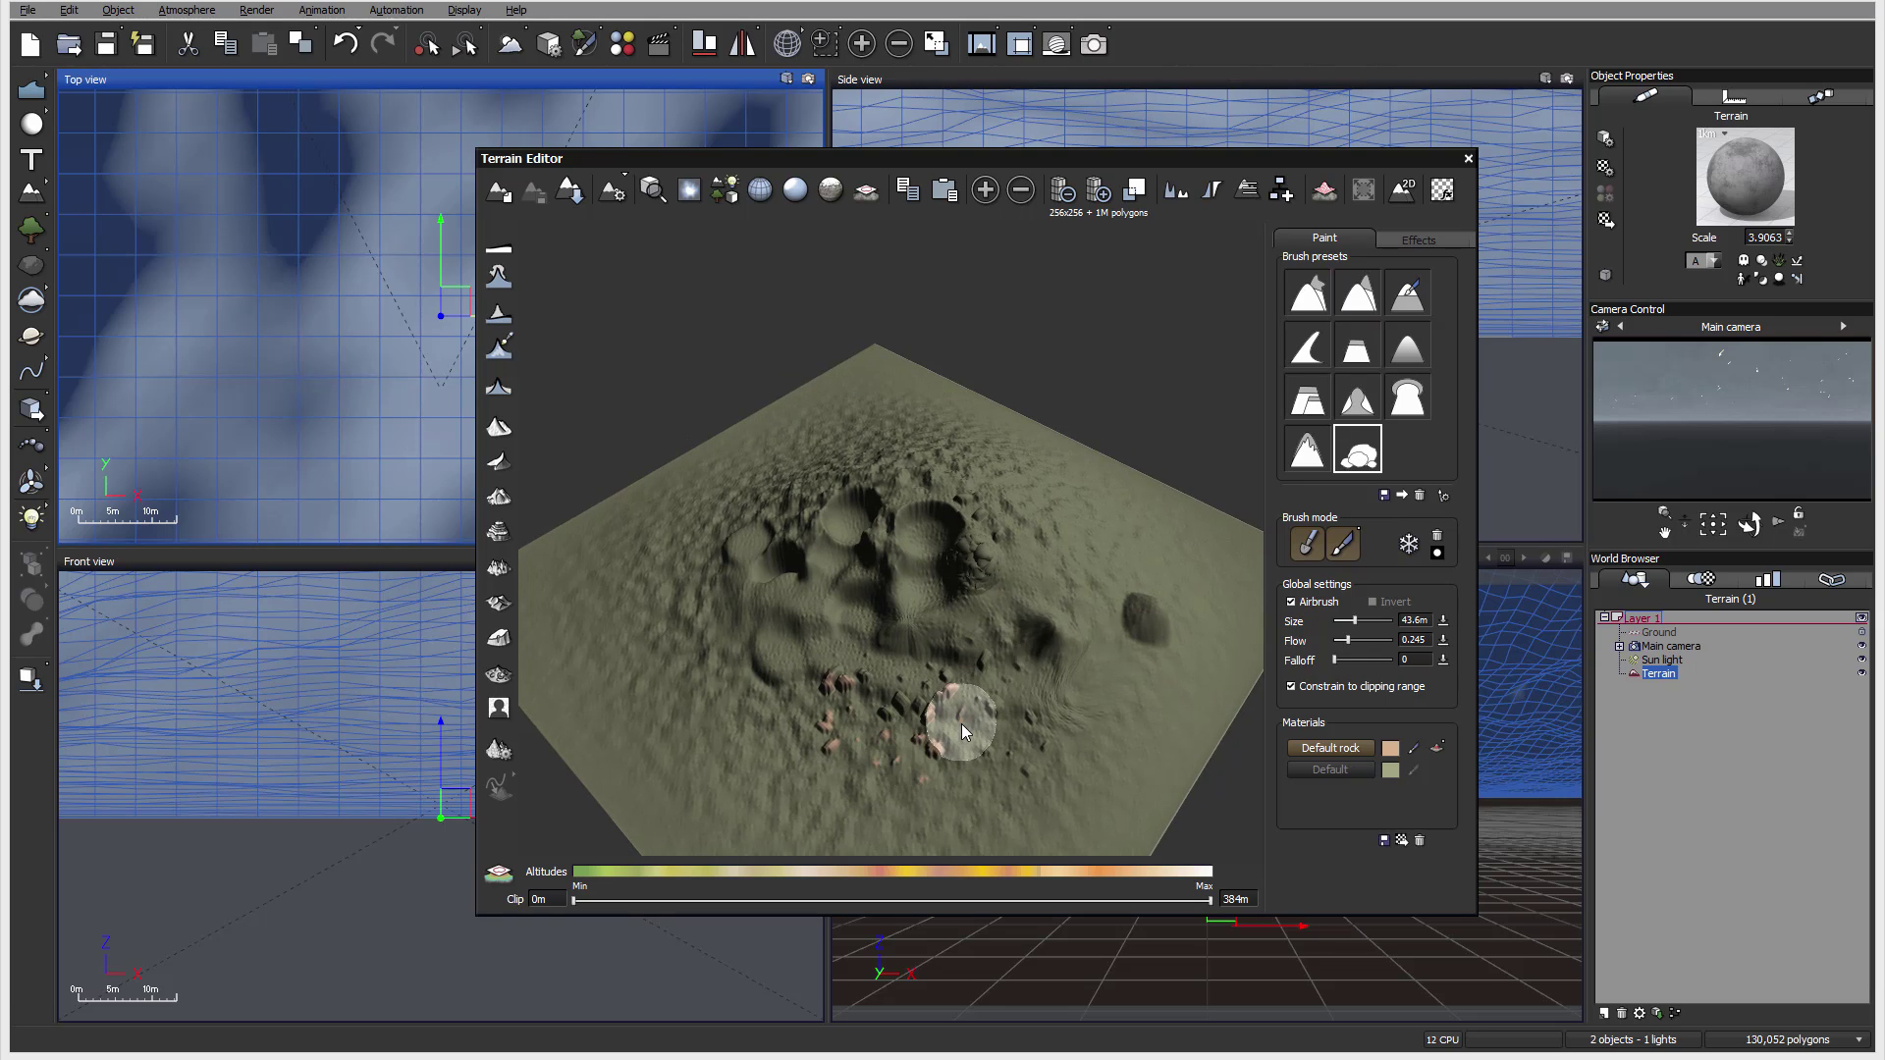
right_click_drag(843, 727, 1017, 673)
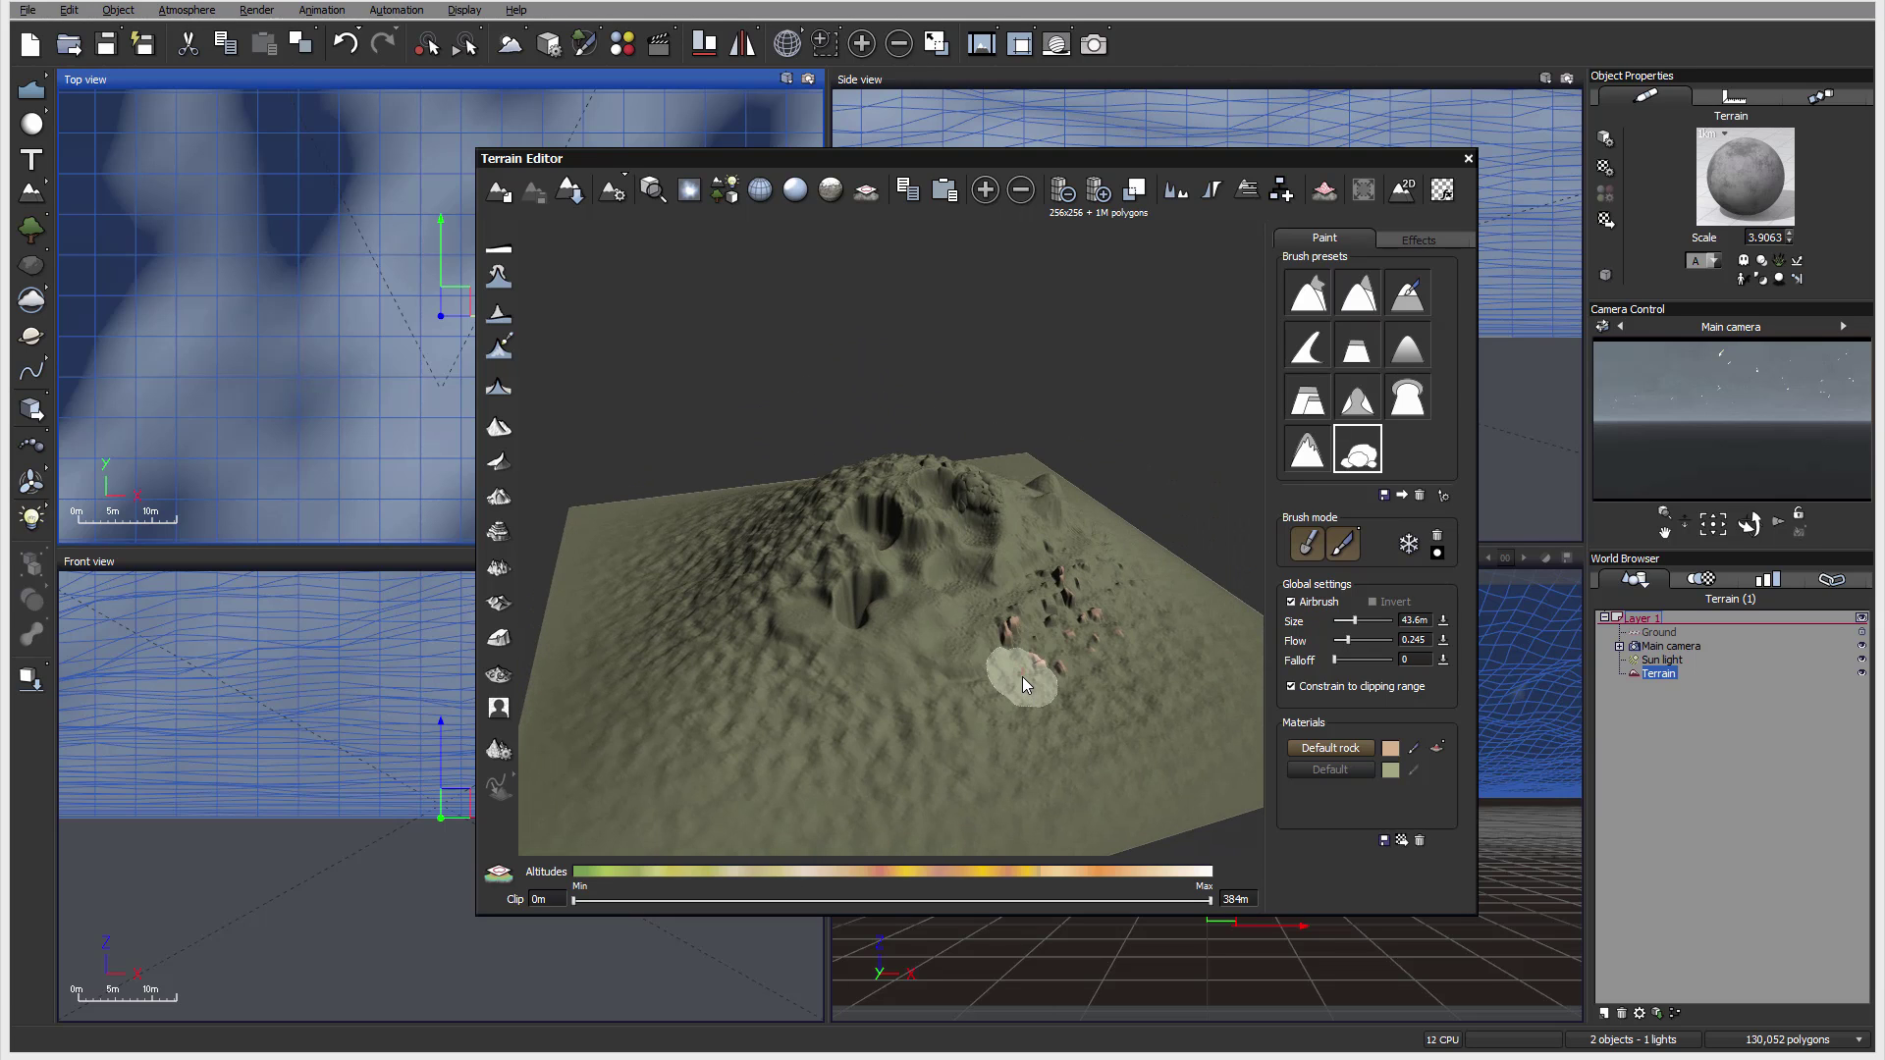
right_click_drag(1166, 668, 1328, 747)
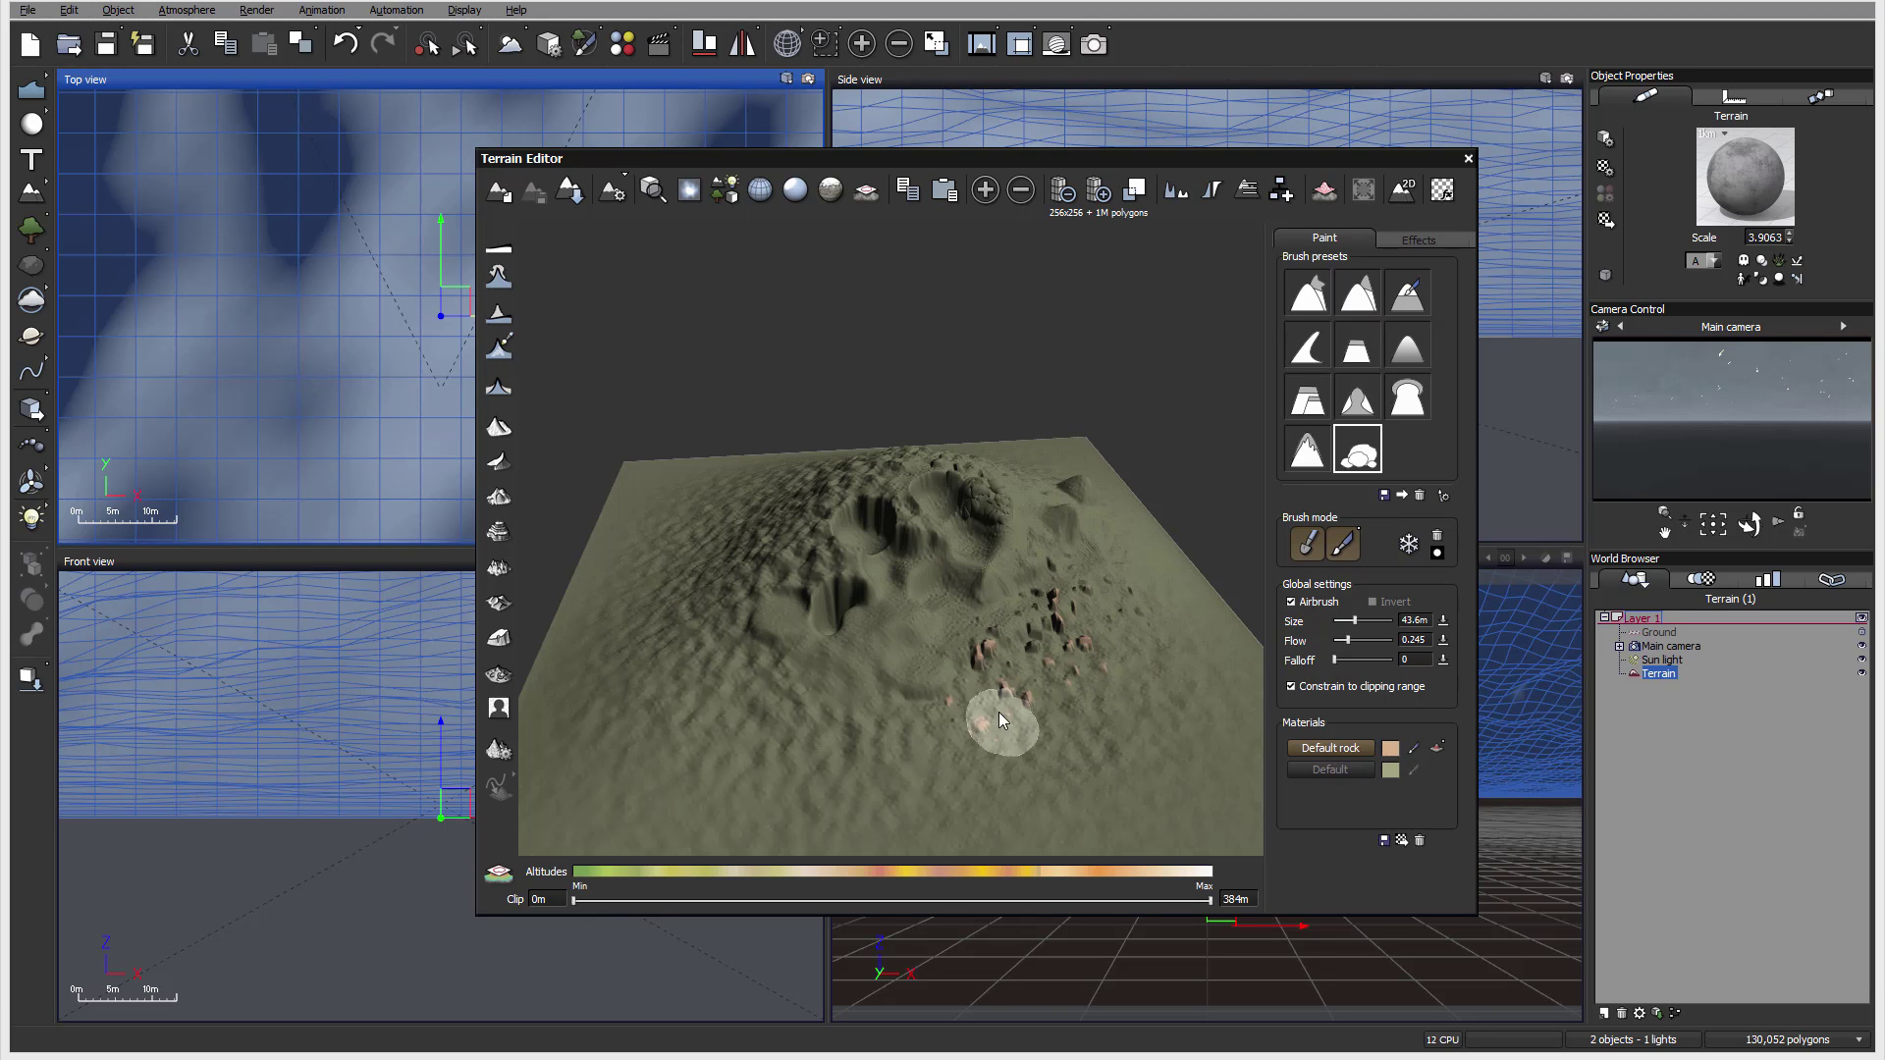
right_click_drag(1021, 704, 993, 641)
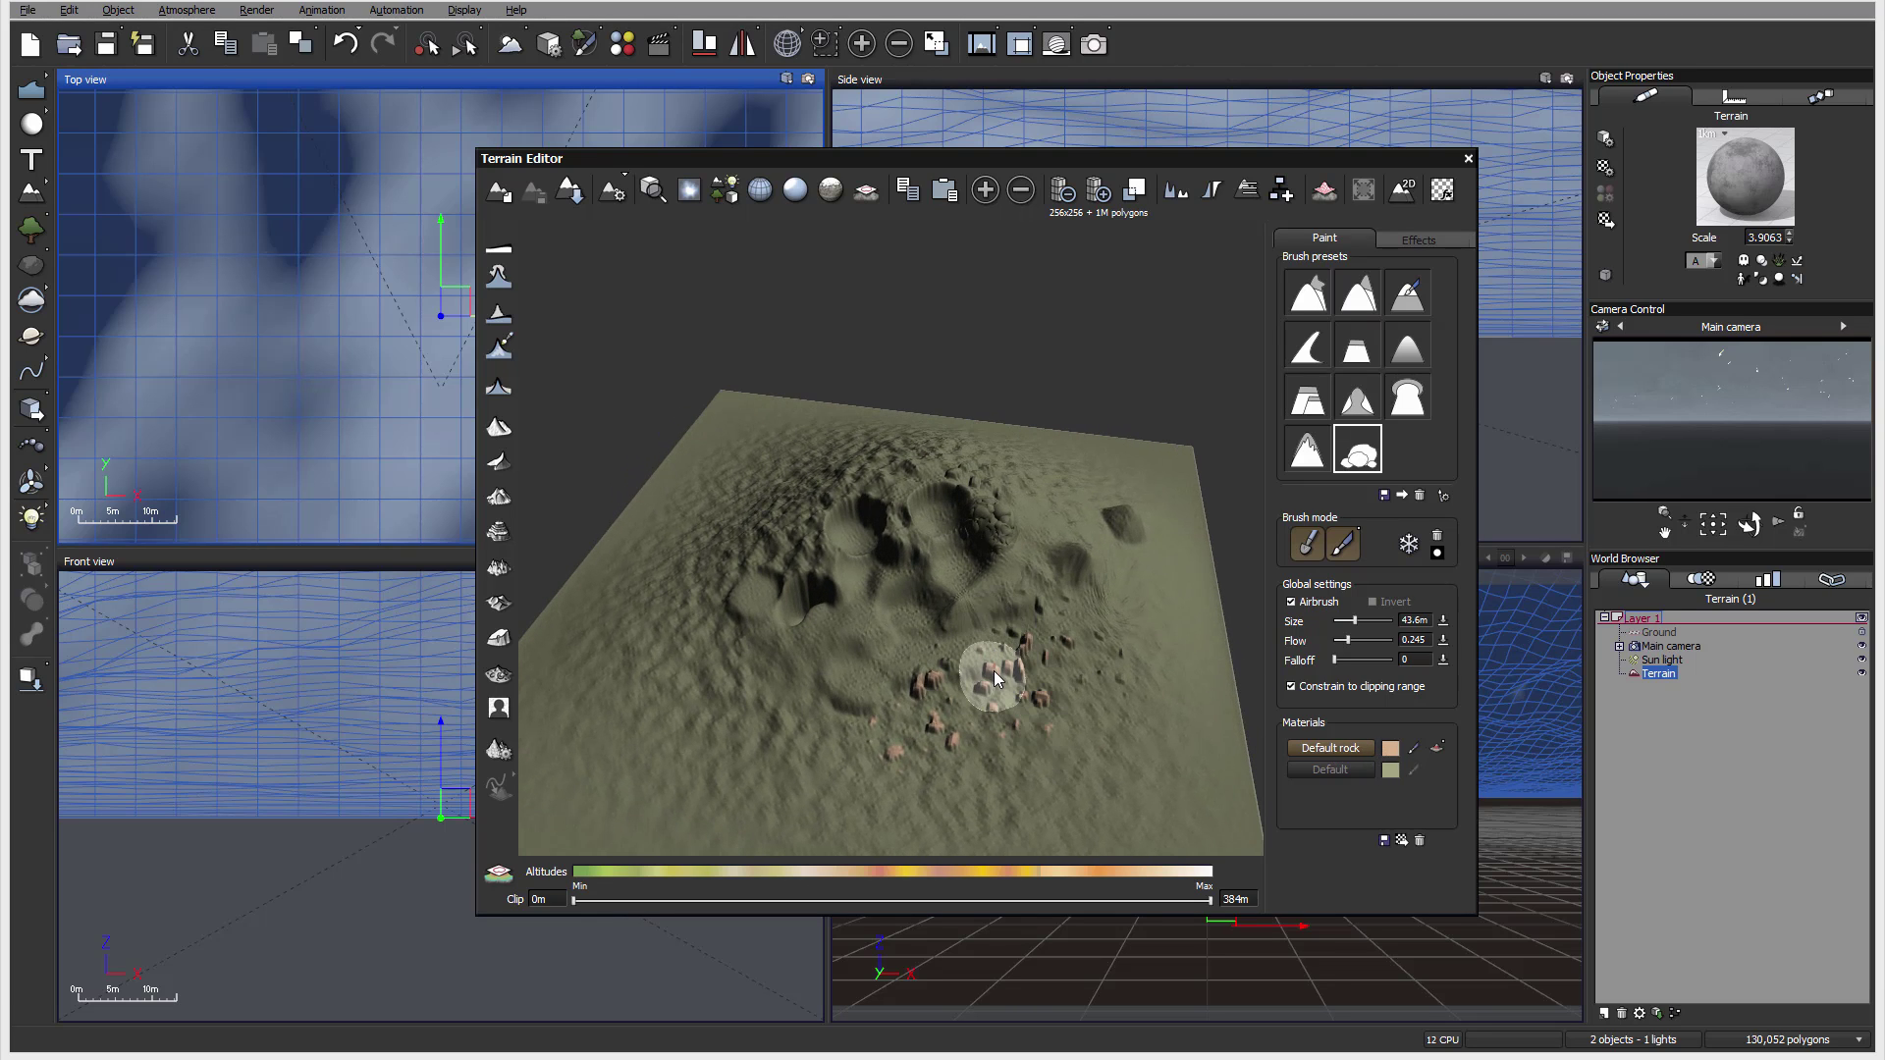
right_click_drag(1212, 699, 1101, 616)
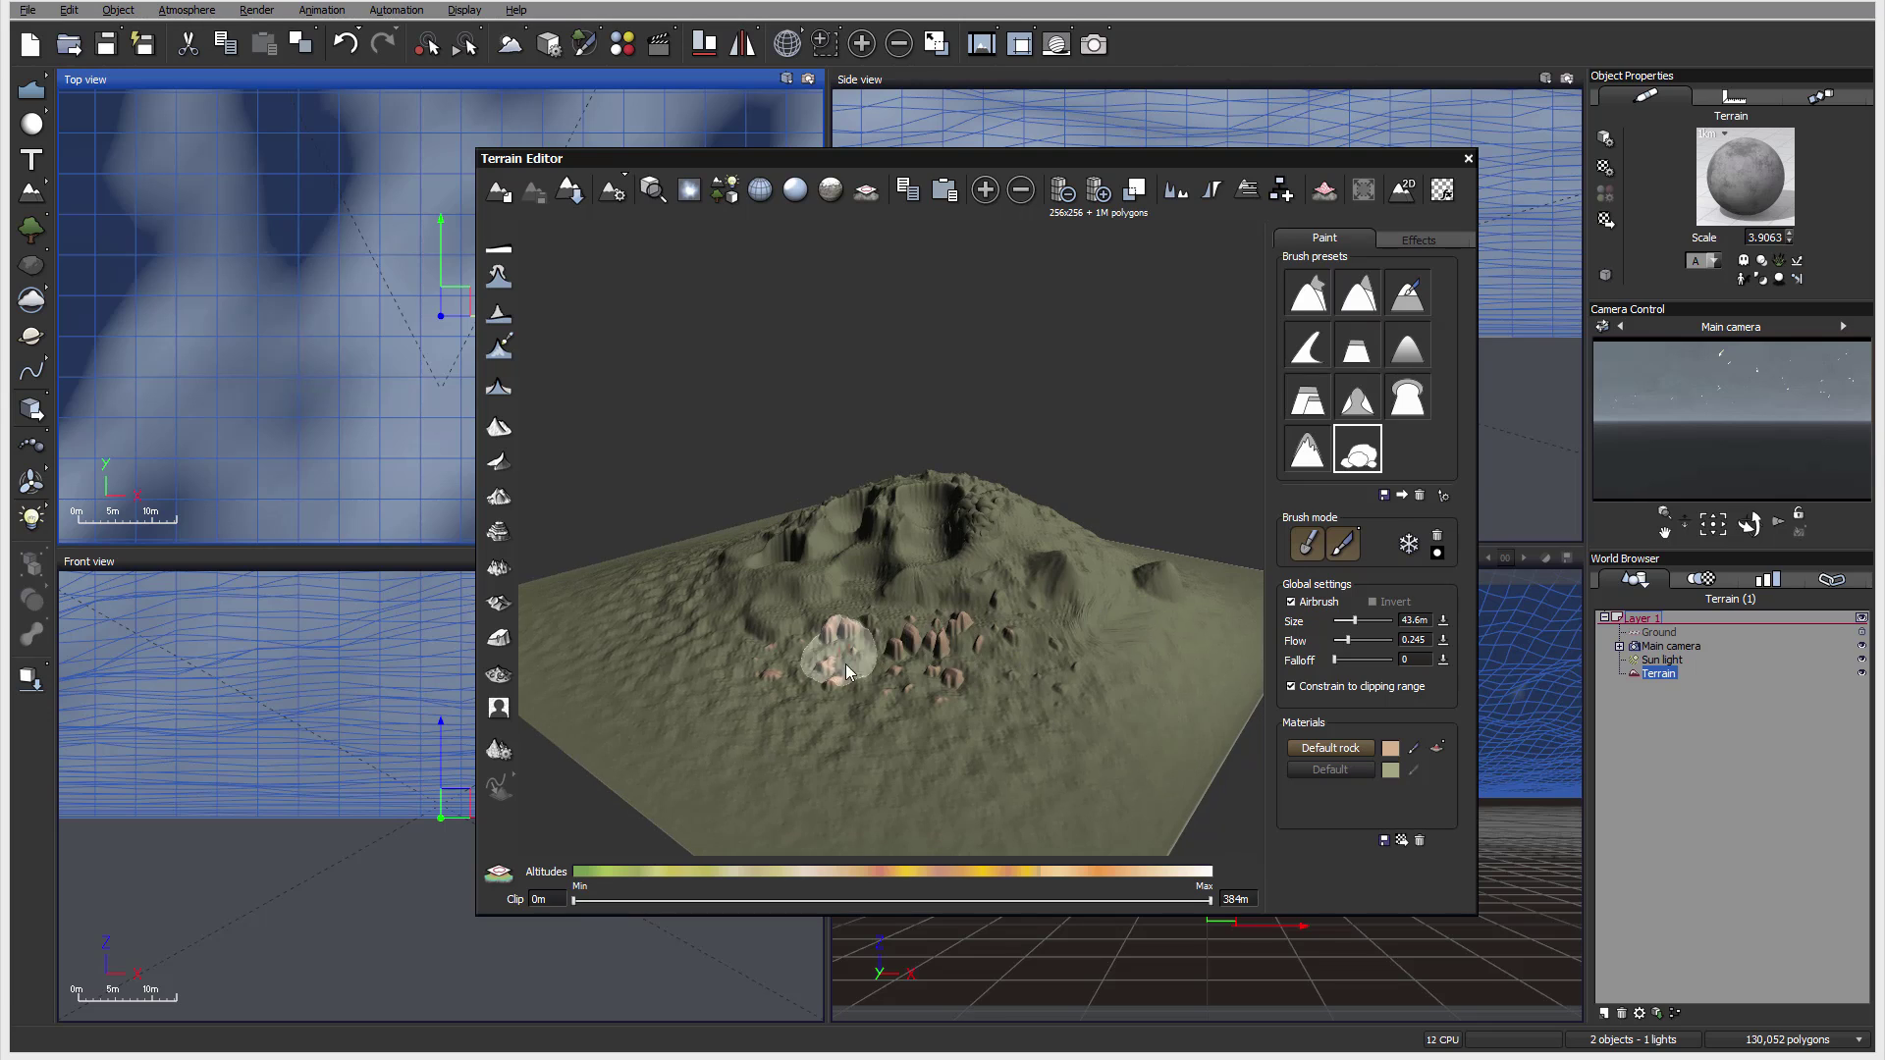
mouse_move(891, 662)
right_mouse_down()
mouse_move(1066, 667)
mouse_move(951, 651)
right_mouse_up()
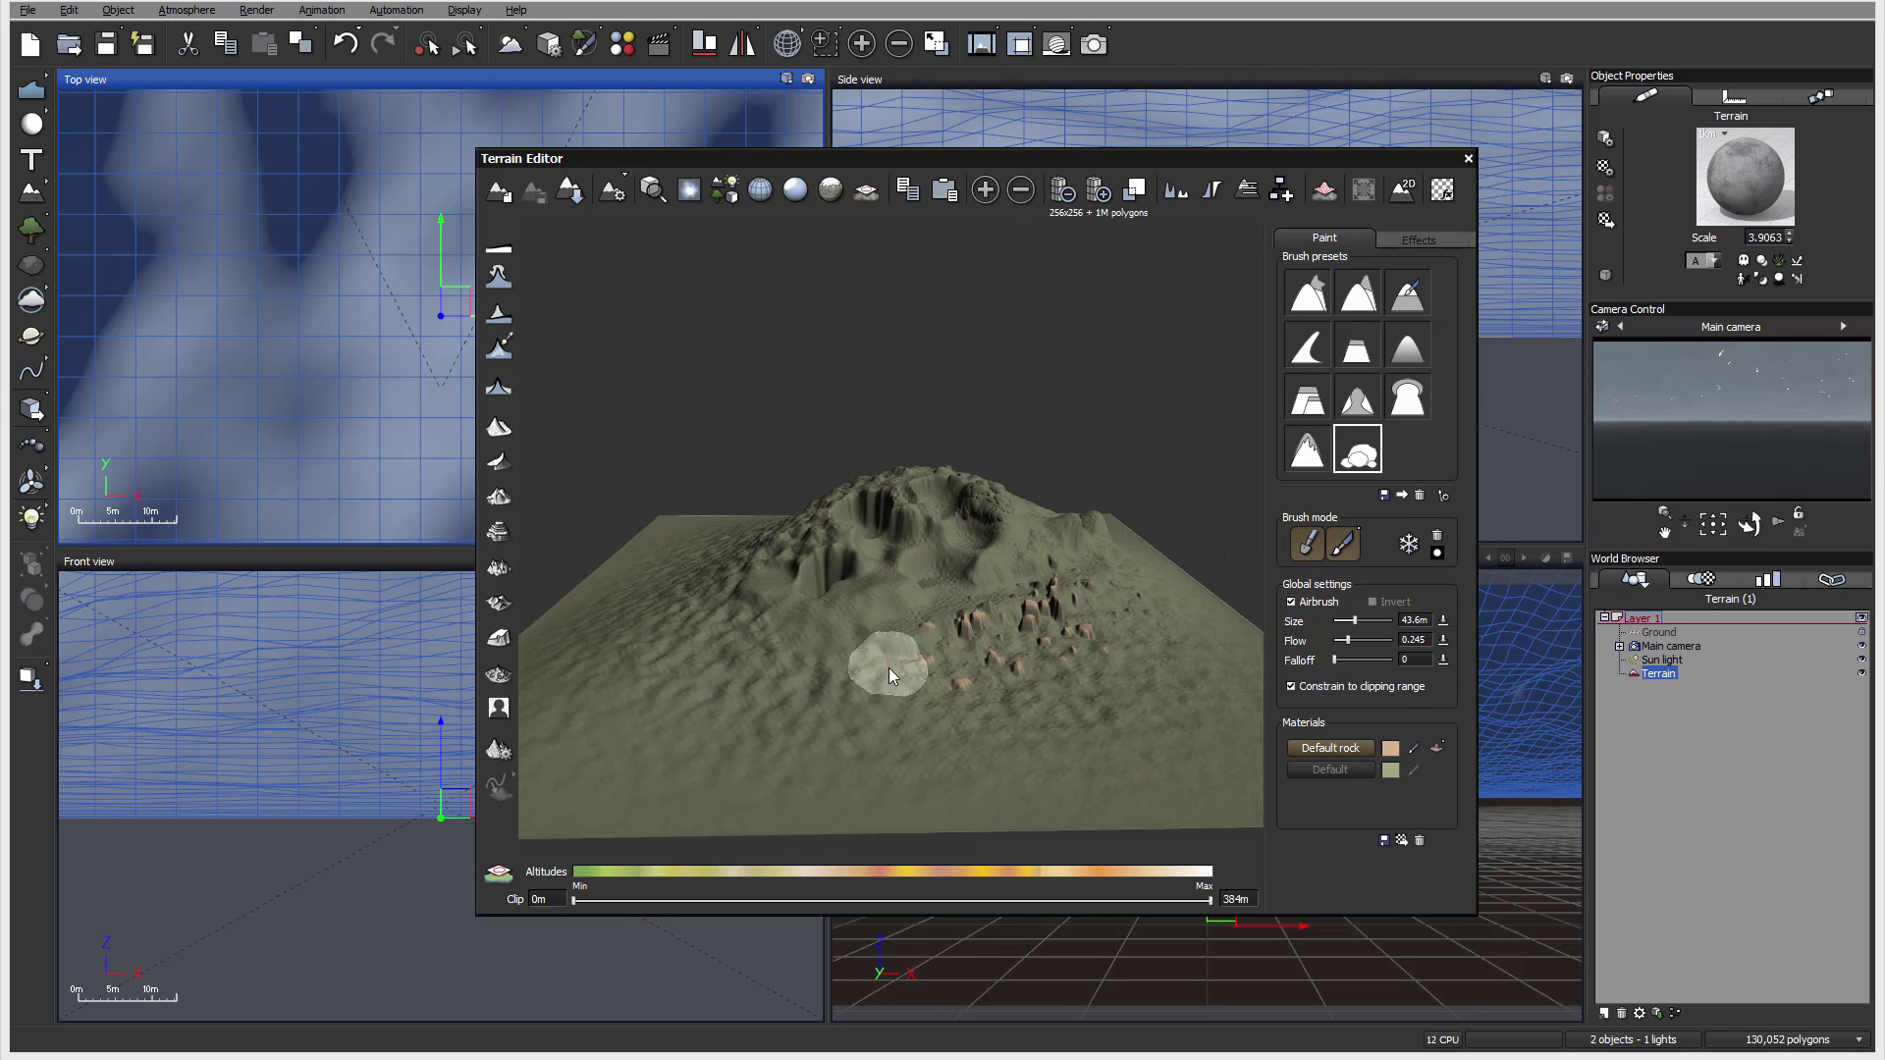
Airbrush the Default rock material over the pebbles and further down the right slope.
left_click_drag(900, 626, 900, 632)
mouse_move(1070, 581)
right_mouse_down()
mouse_move(1064, 602)
mouse_move(1228, 793)
right_mouse_up()
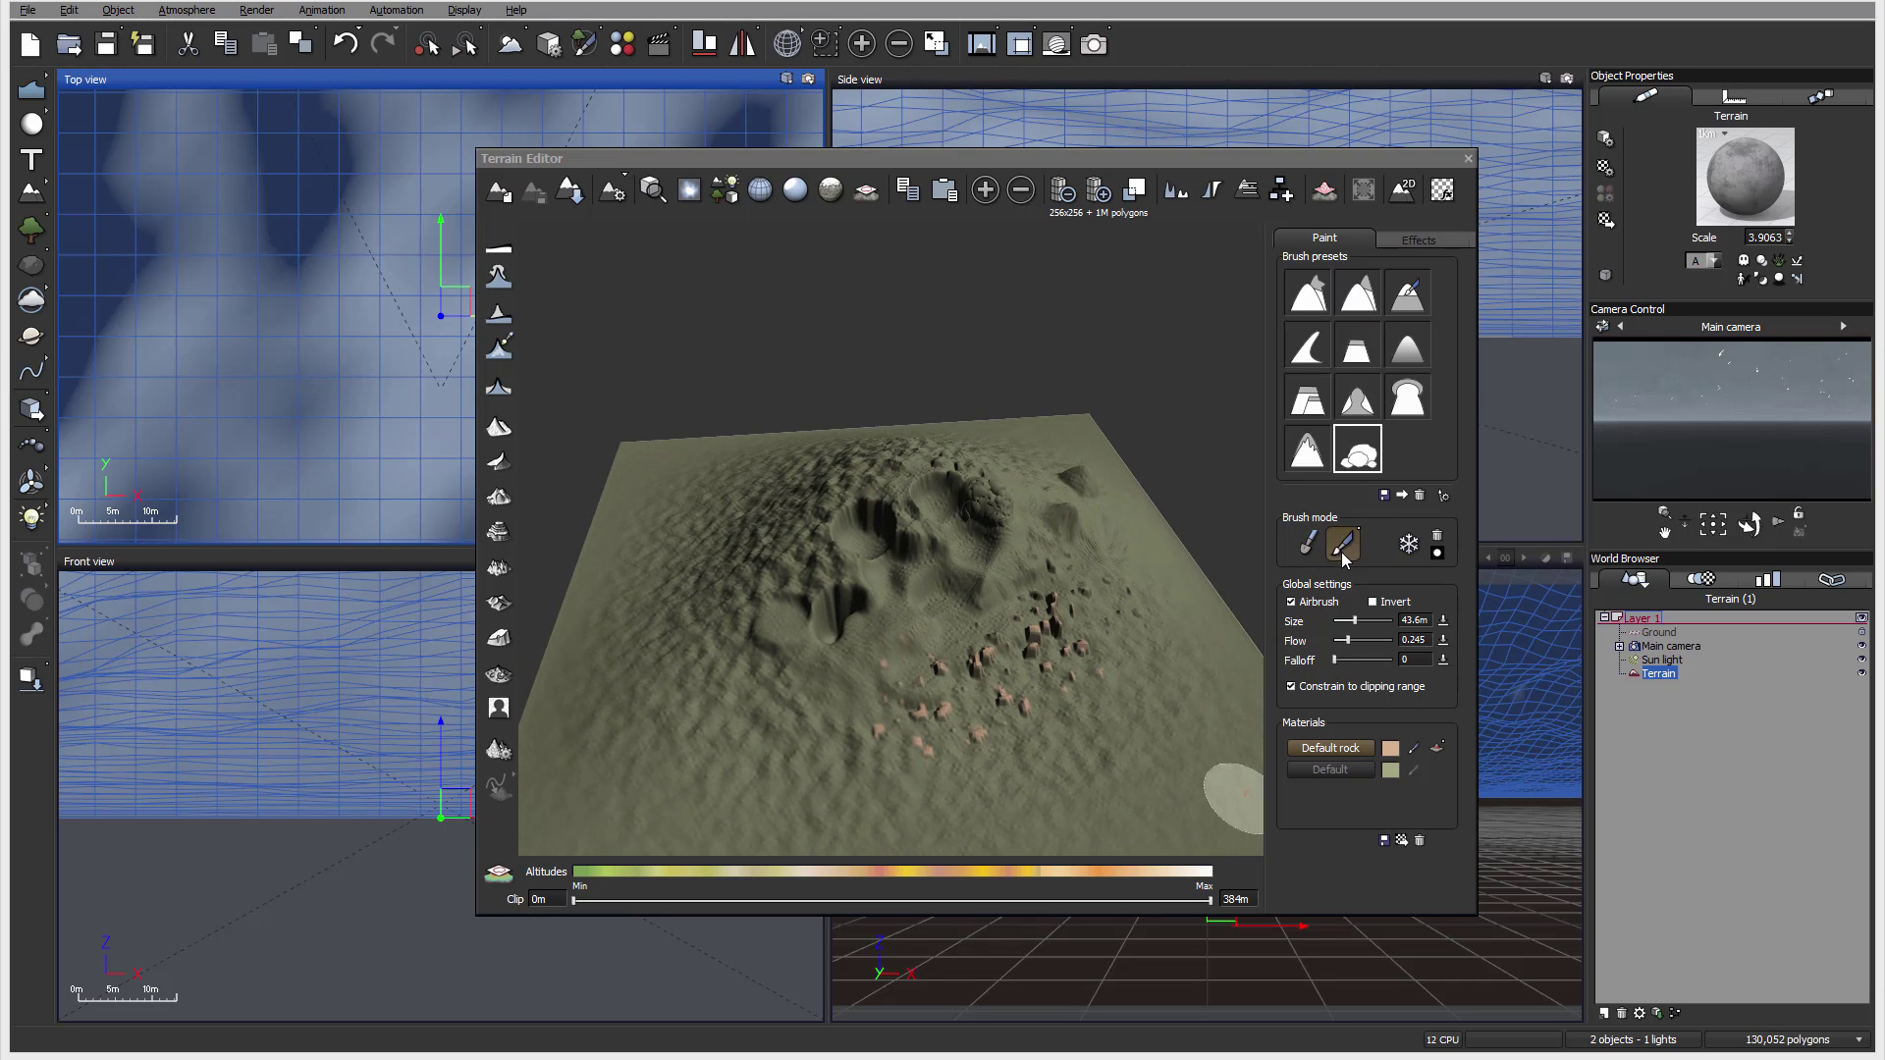
right_click_drag(1227, 590, 1092, 639)
mouse_move(1063, 649)
left_mouse_down()
mouse_move(1085, 686)
mouse_move(1106, 673)
left_mouse_up()
mouse_move(1019, 743)
left_mouse_down()
mouse_move(1078, 731)
mouse_move(1018, 736)
left_mouse_up()
right_click_drag(1227, 594, 1098, 661)
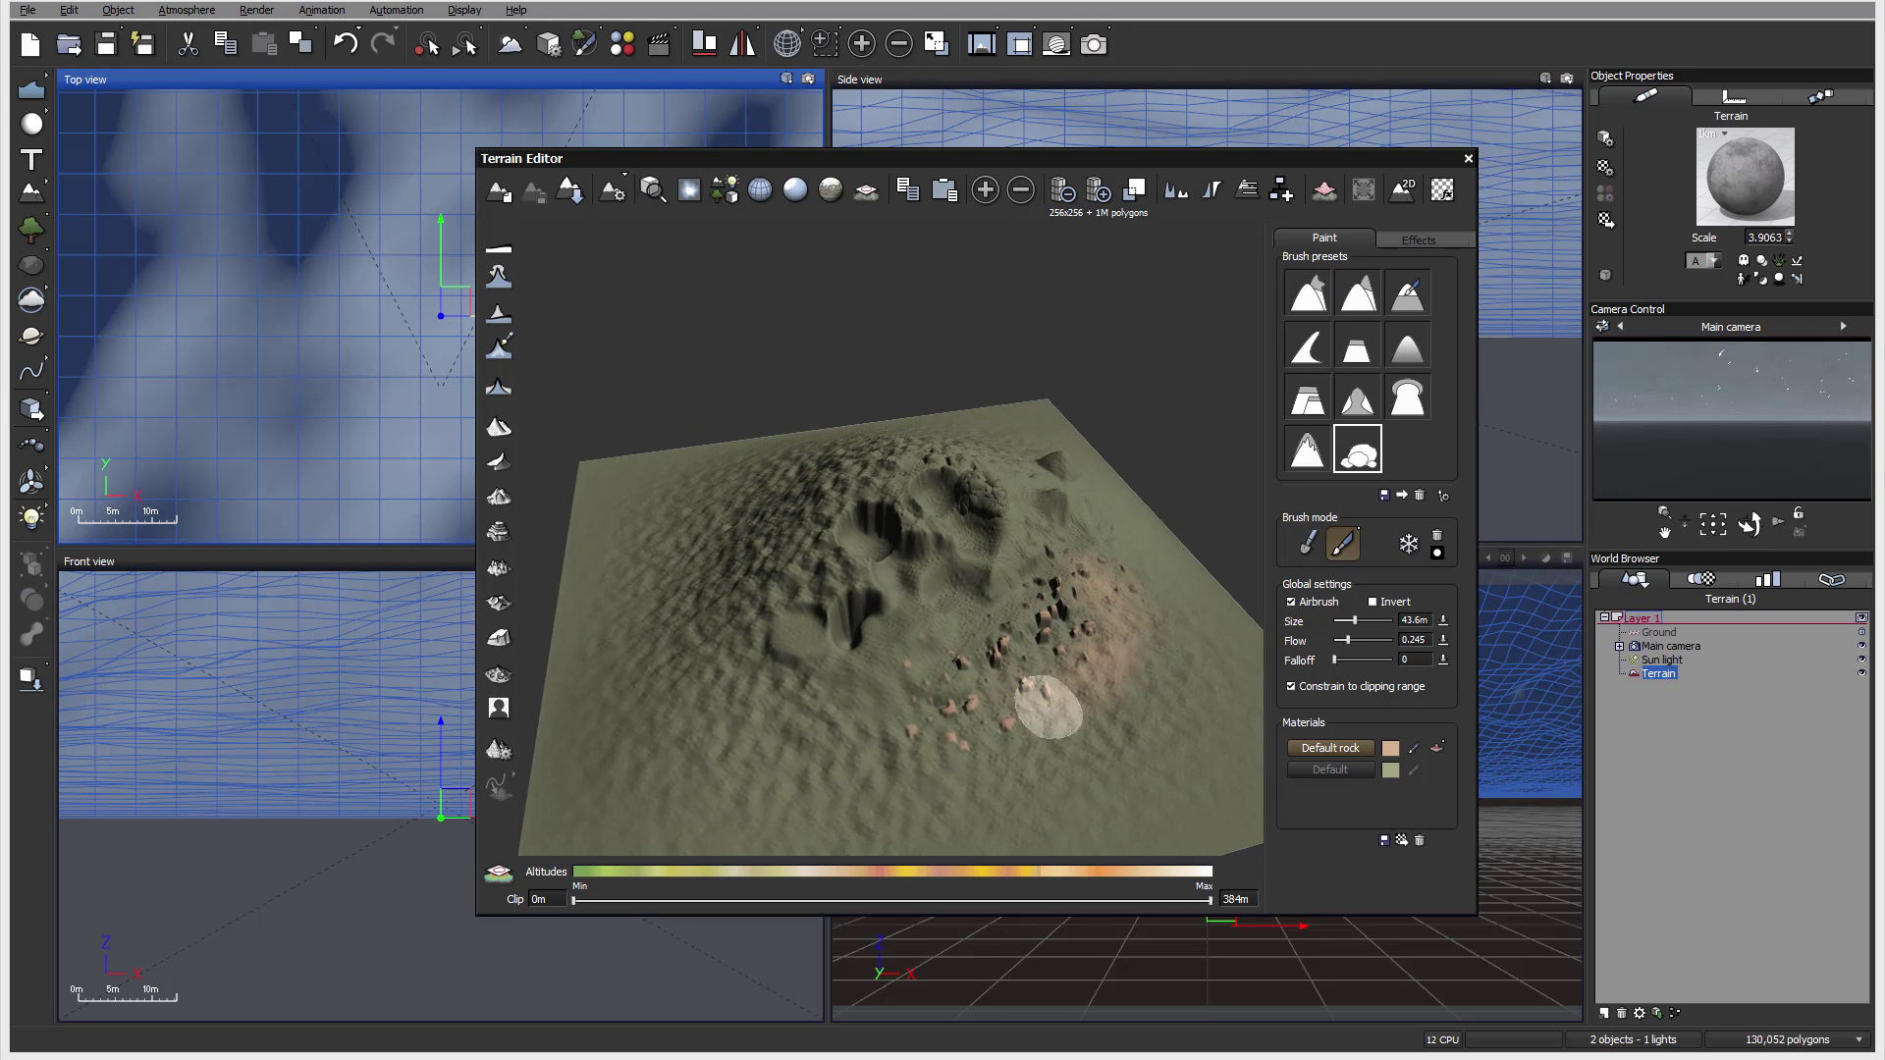
right_click_drag(1139, 659, 1086, 644)
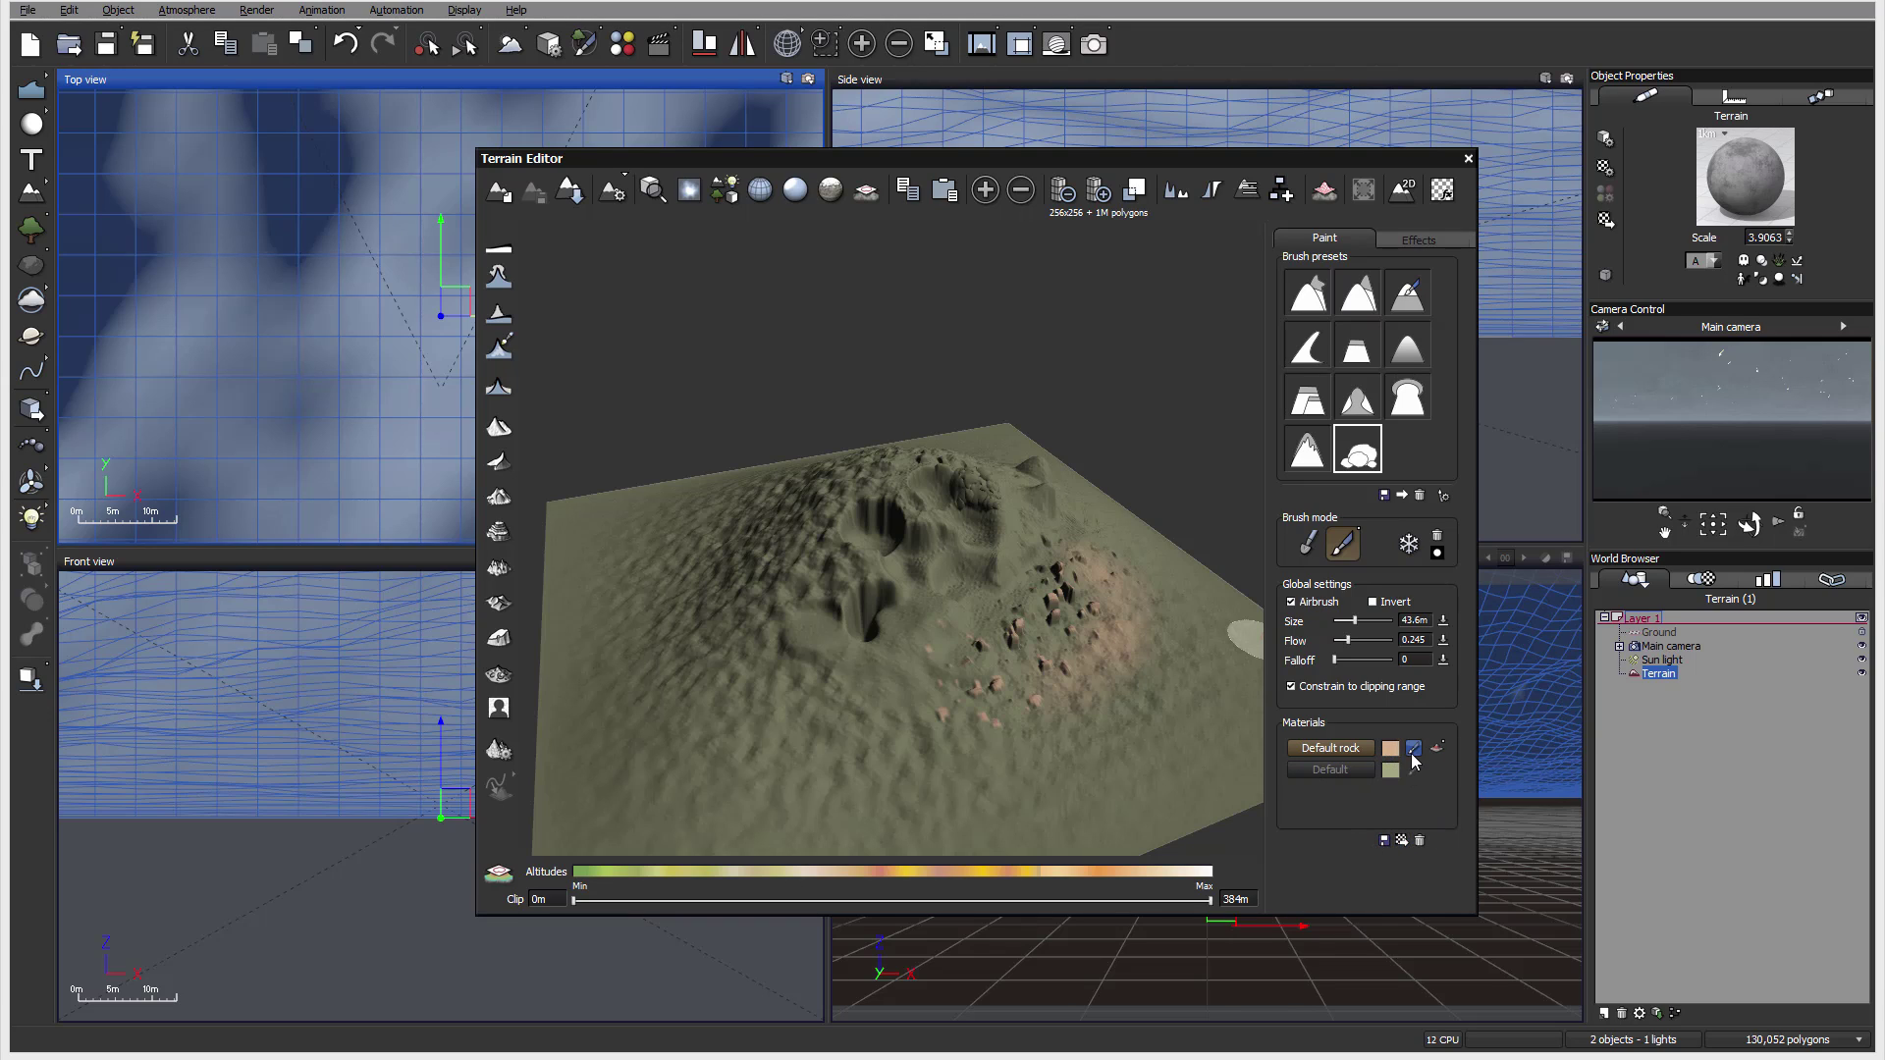
Check the Default rock swatch, toggle its display, and repaint pinkish-brown rock over the white pebbles.
left_click(1353, 747)
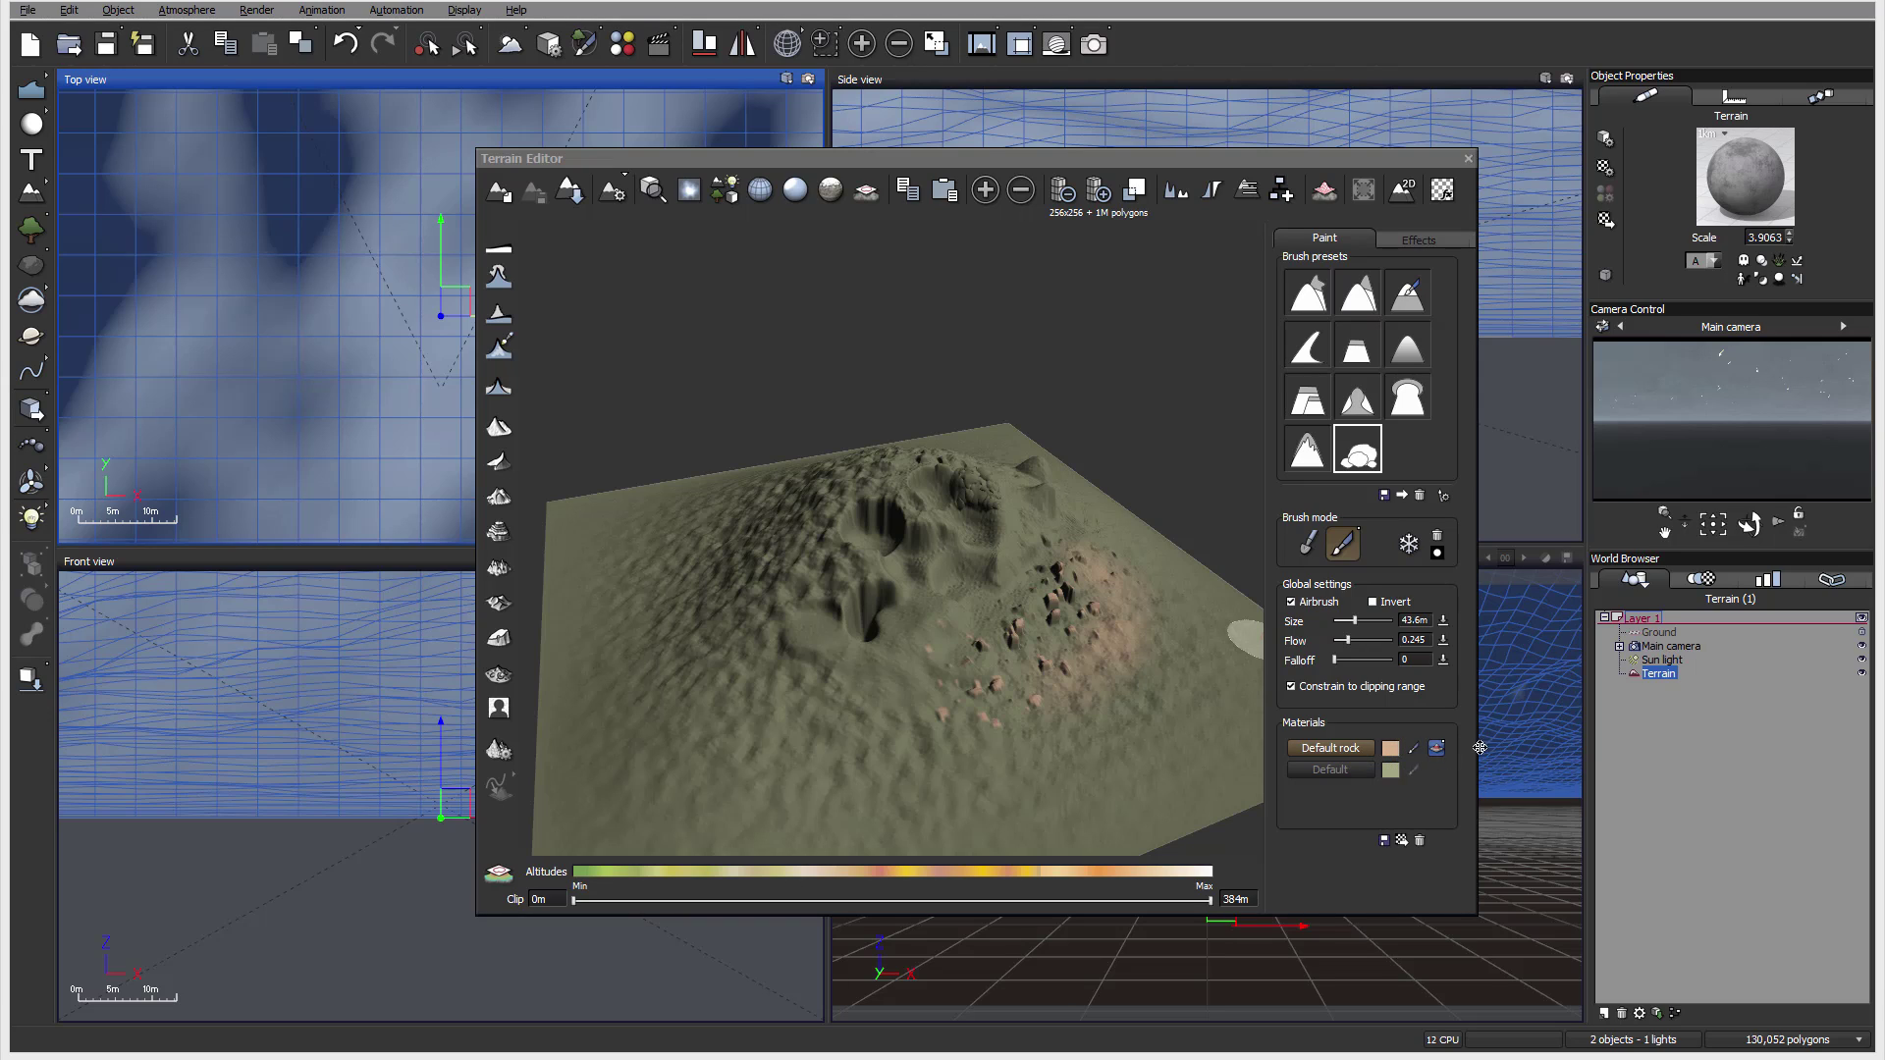
left_click(1391, 748)
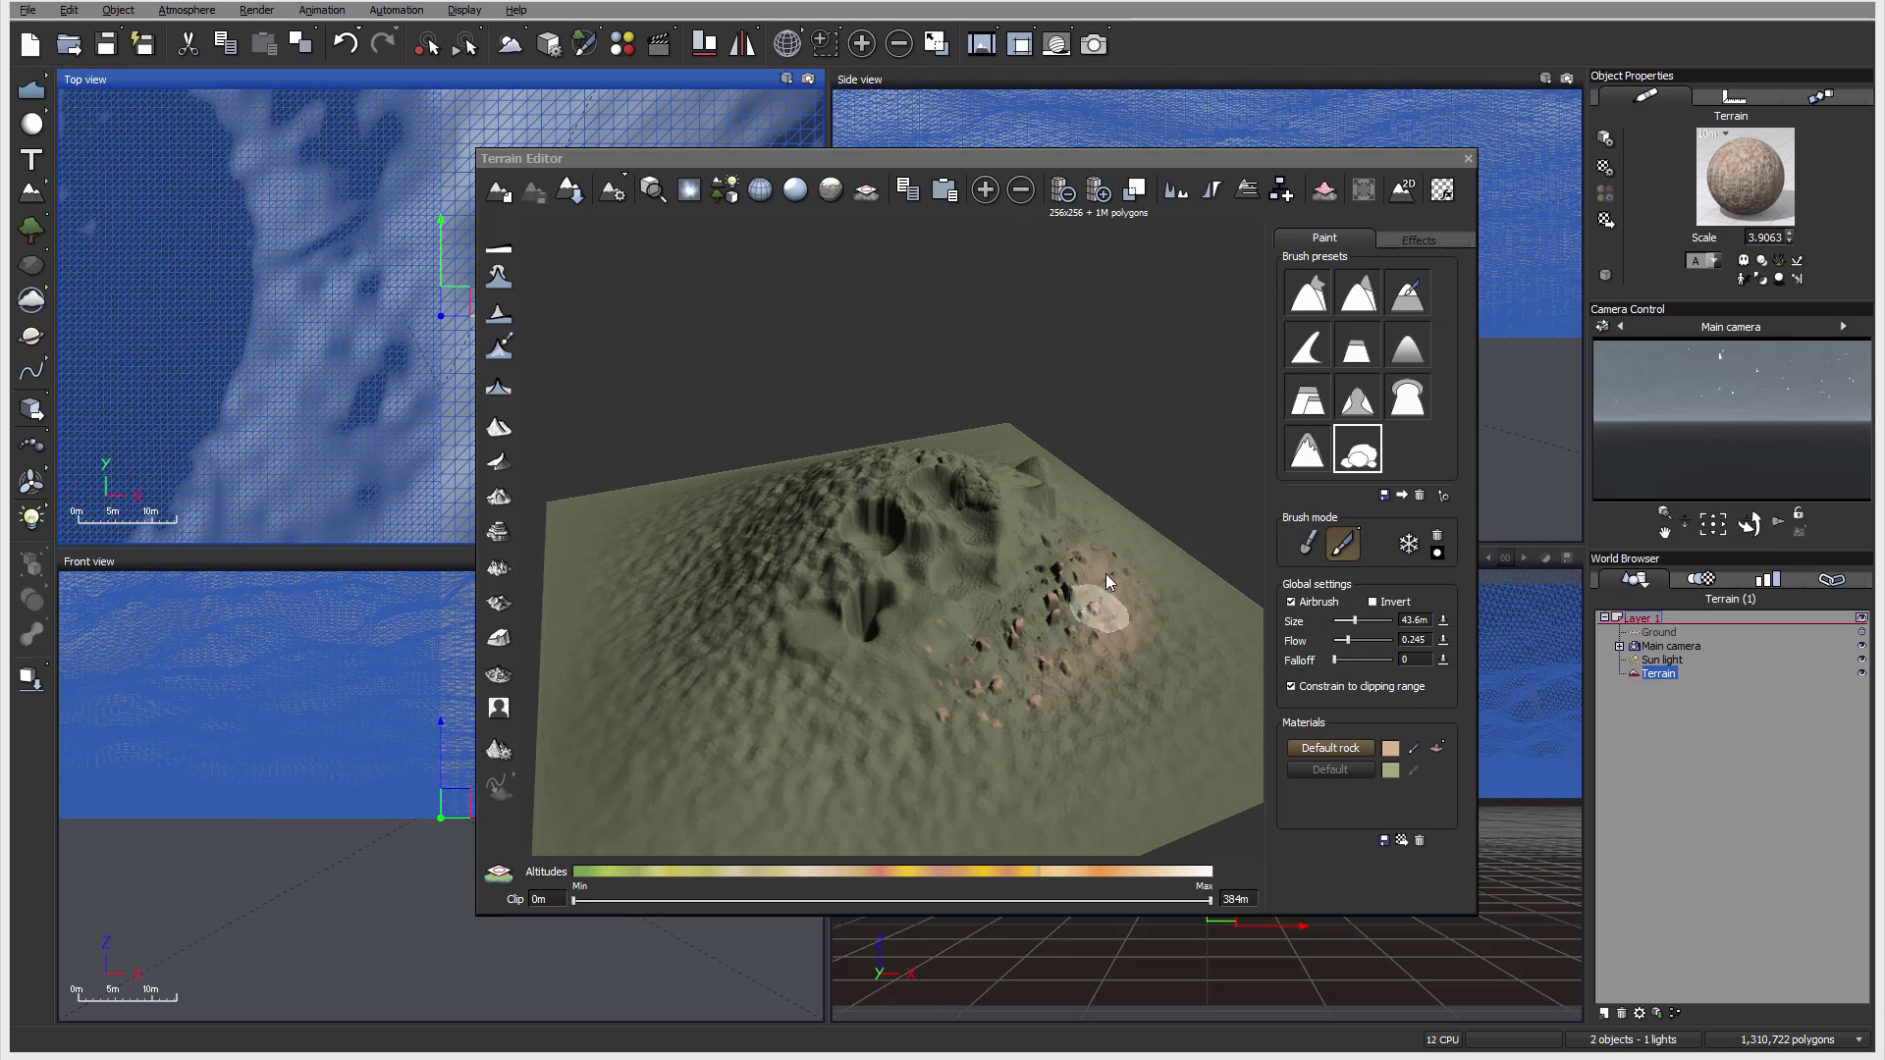
left_click(1414, 748)
left_click(1124, 641)
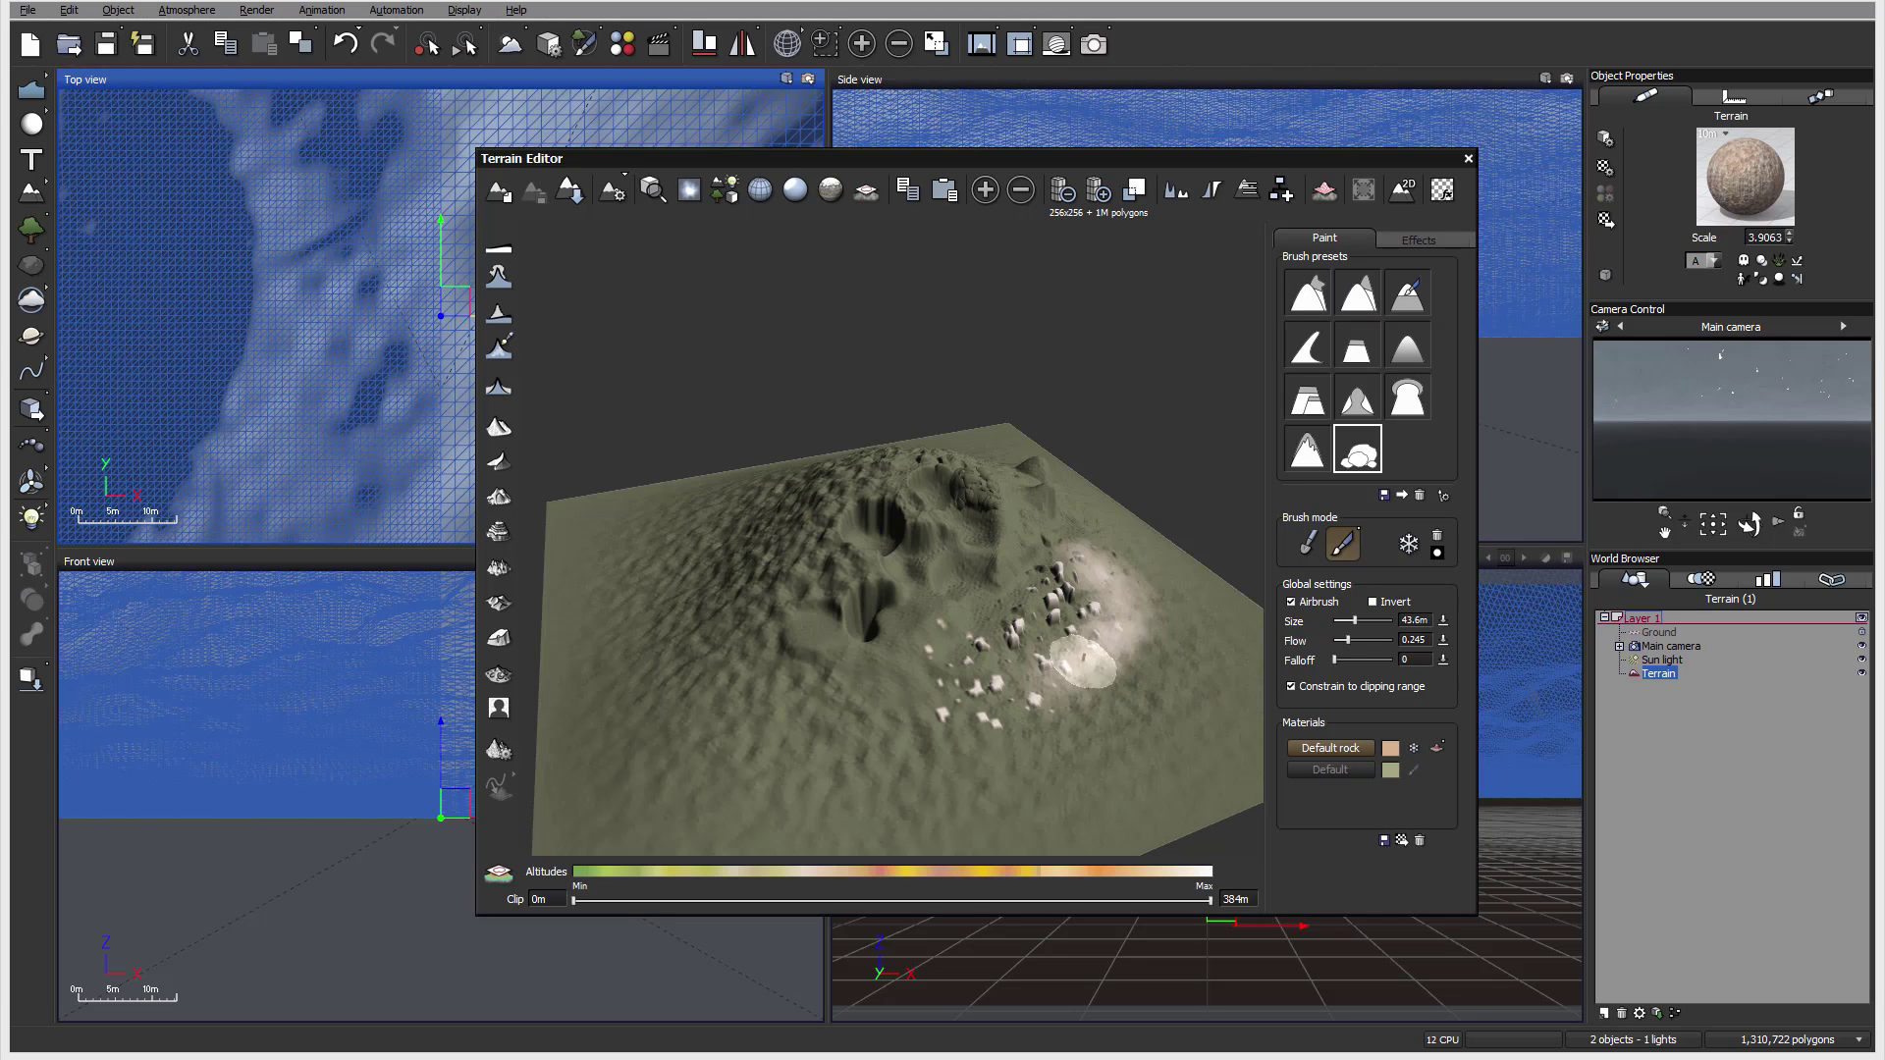
mouse_move(1104, 679)
left_mouse_down()
mouse_move(1043, 705)
mouse_move(1100, 693)
mouse_move(1078, 700)
mouse_move(1144, 613)
left_mouse_up()
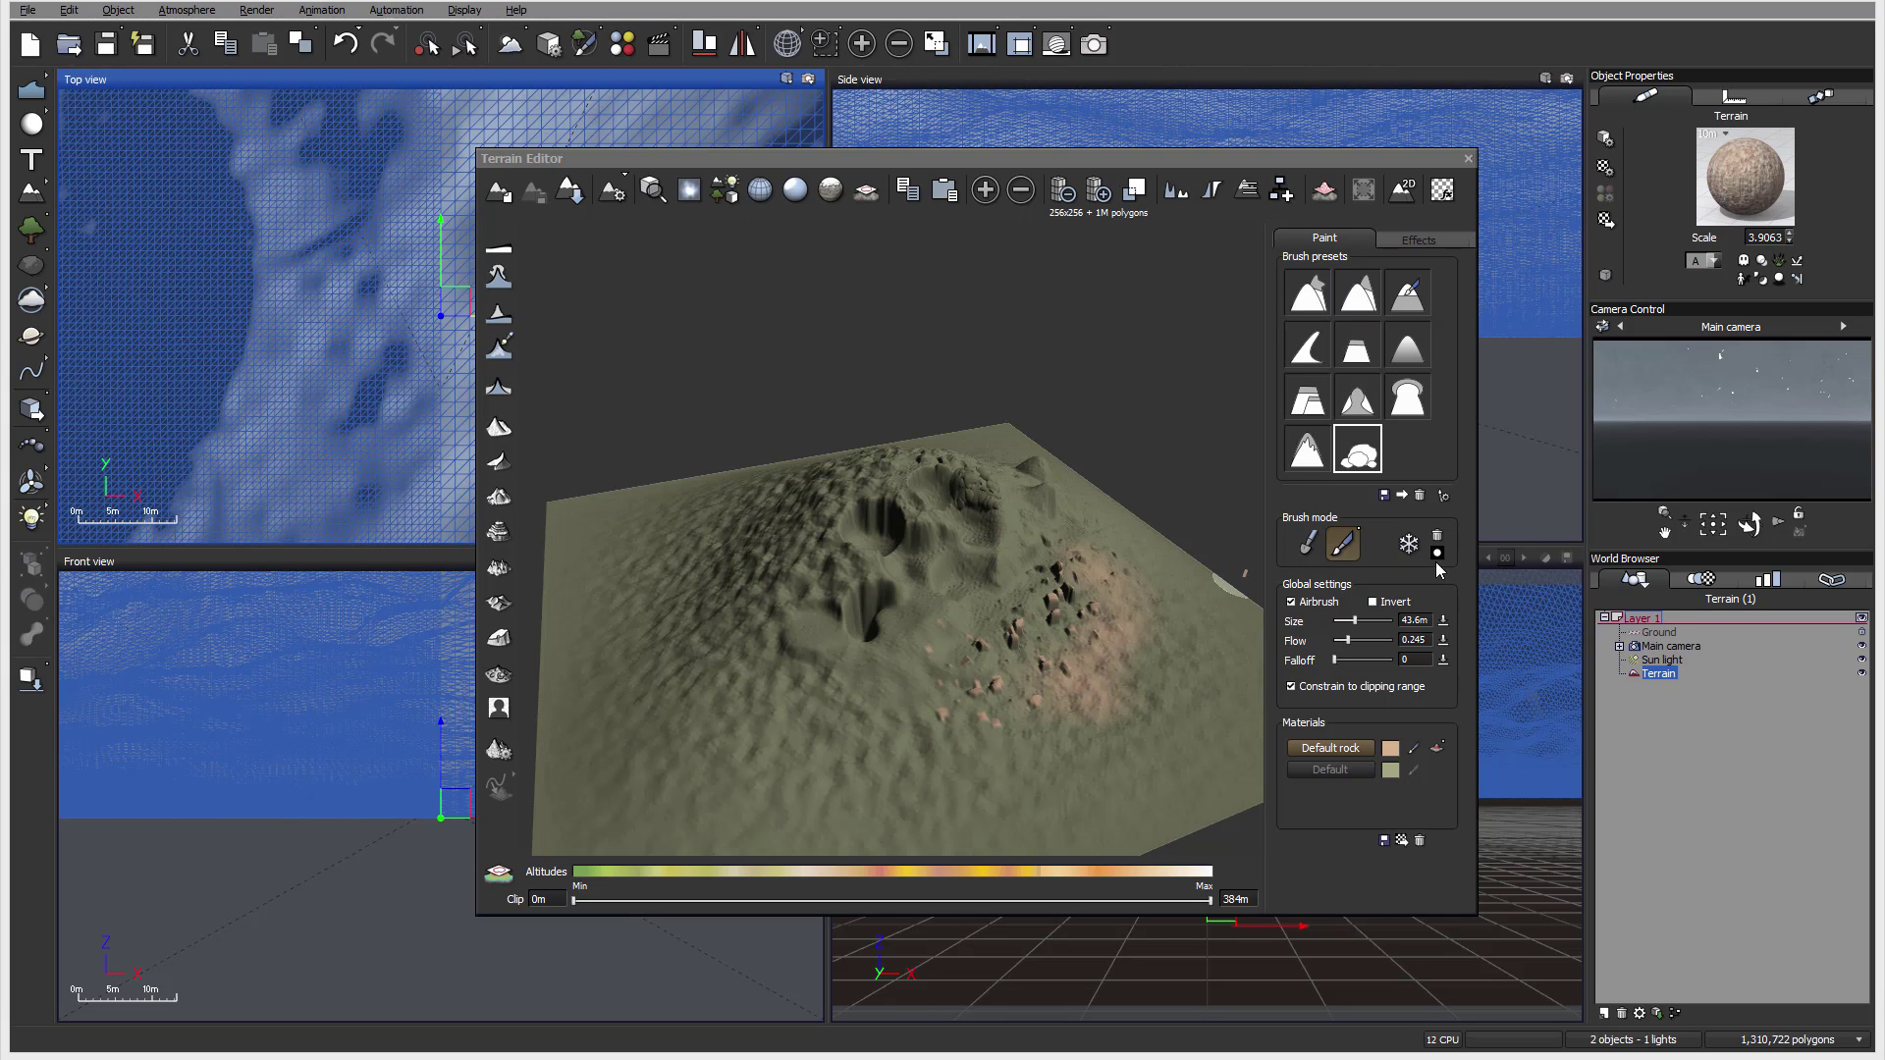
Paint a freeze mask over the right slope's rocky area with airbrush, then clear it.
left_click(1408, 543)
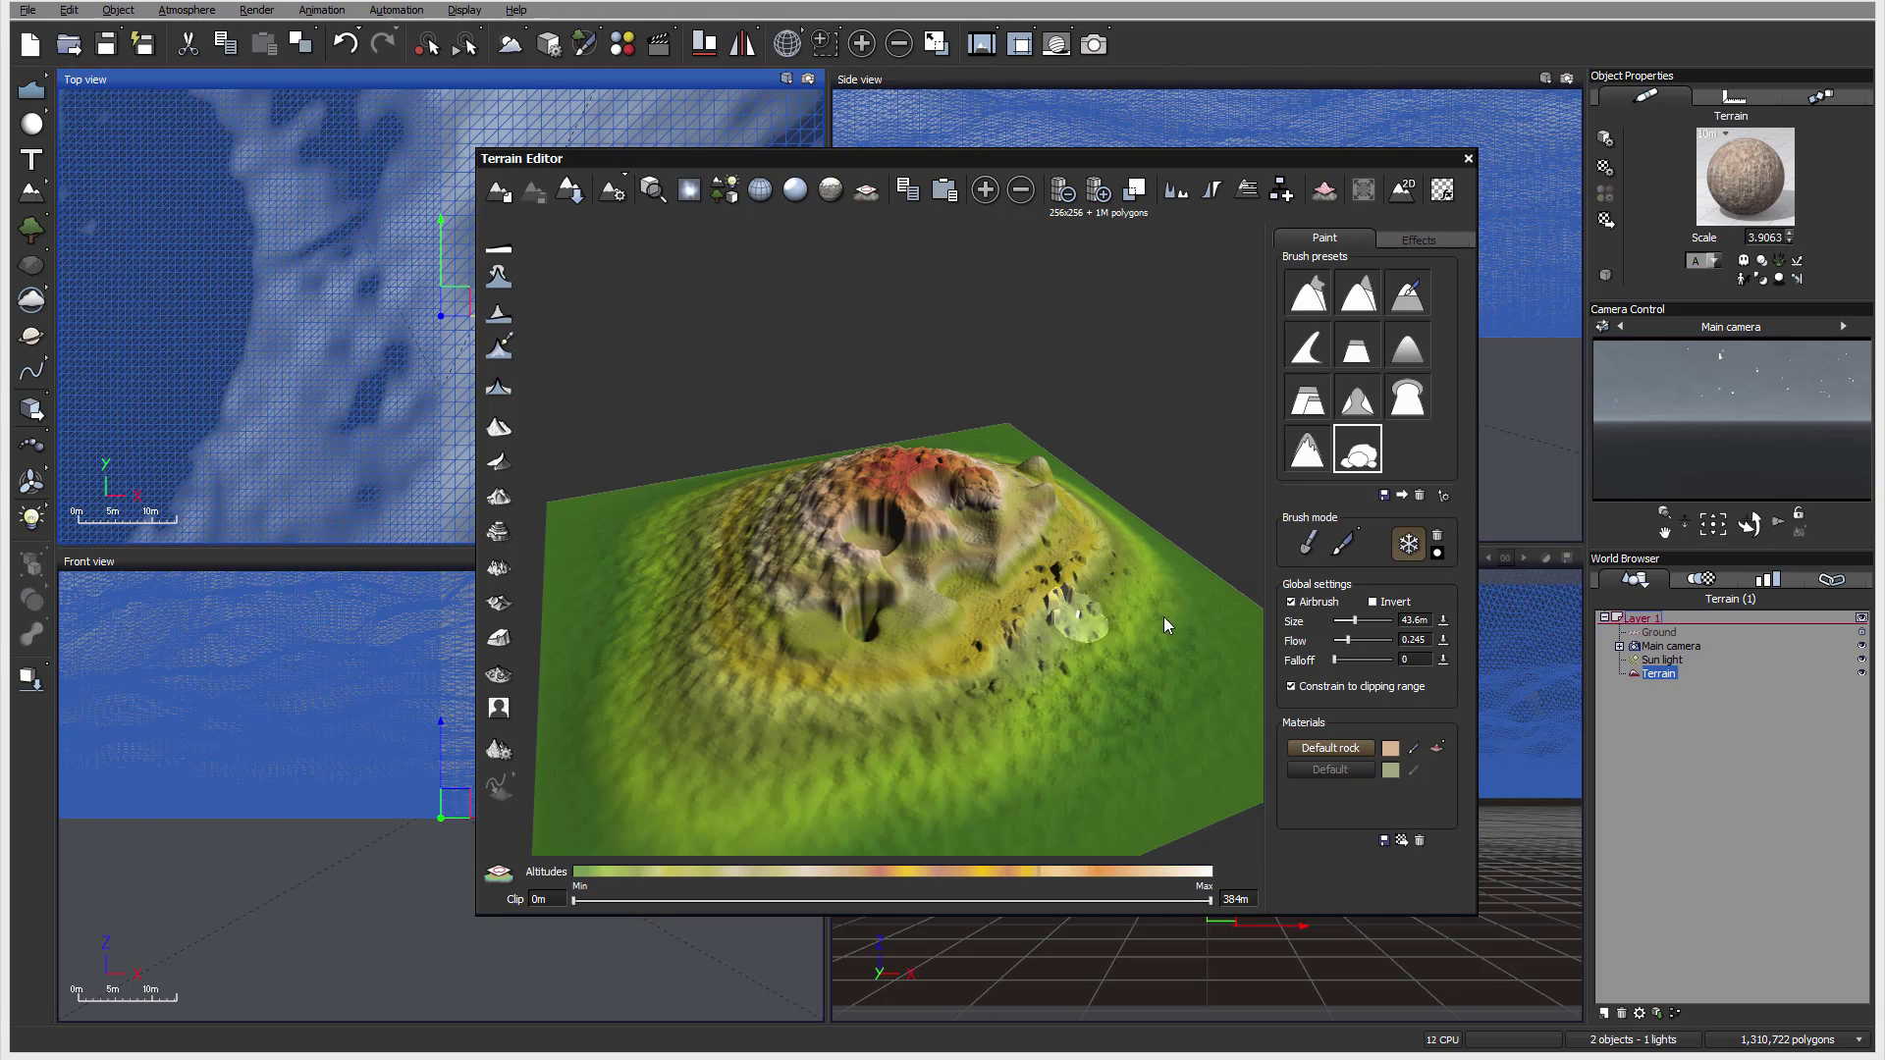
mouse_move(1078, 569)
left_mouse_down()
mouse_move(1002, 650)
mouse_move(1057, 621)
mouse_move(1086, 594)
mouse_move(1005, 624)
mouse_move(1009, 674)
mouse_move(1037, 632)
mouse_move(997, 667)
mouse_move(1060, 638)
left_mouse_up()
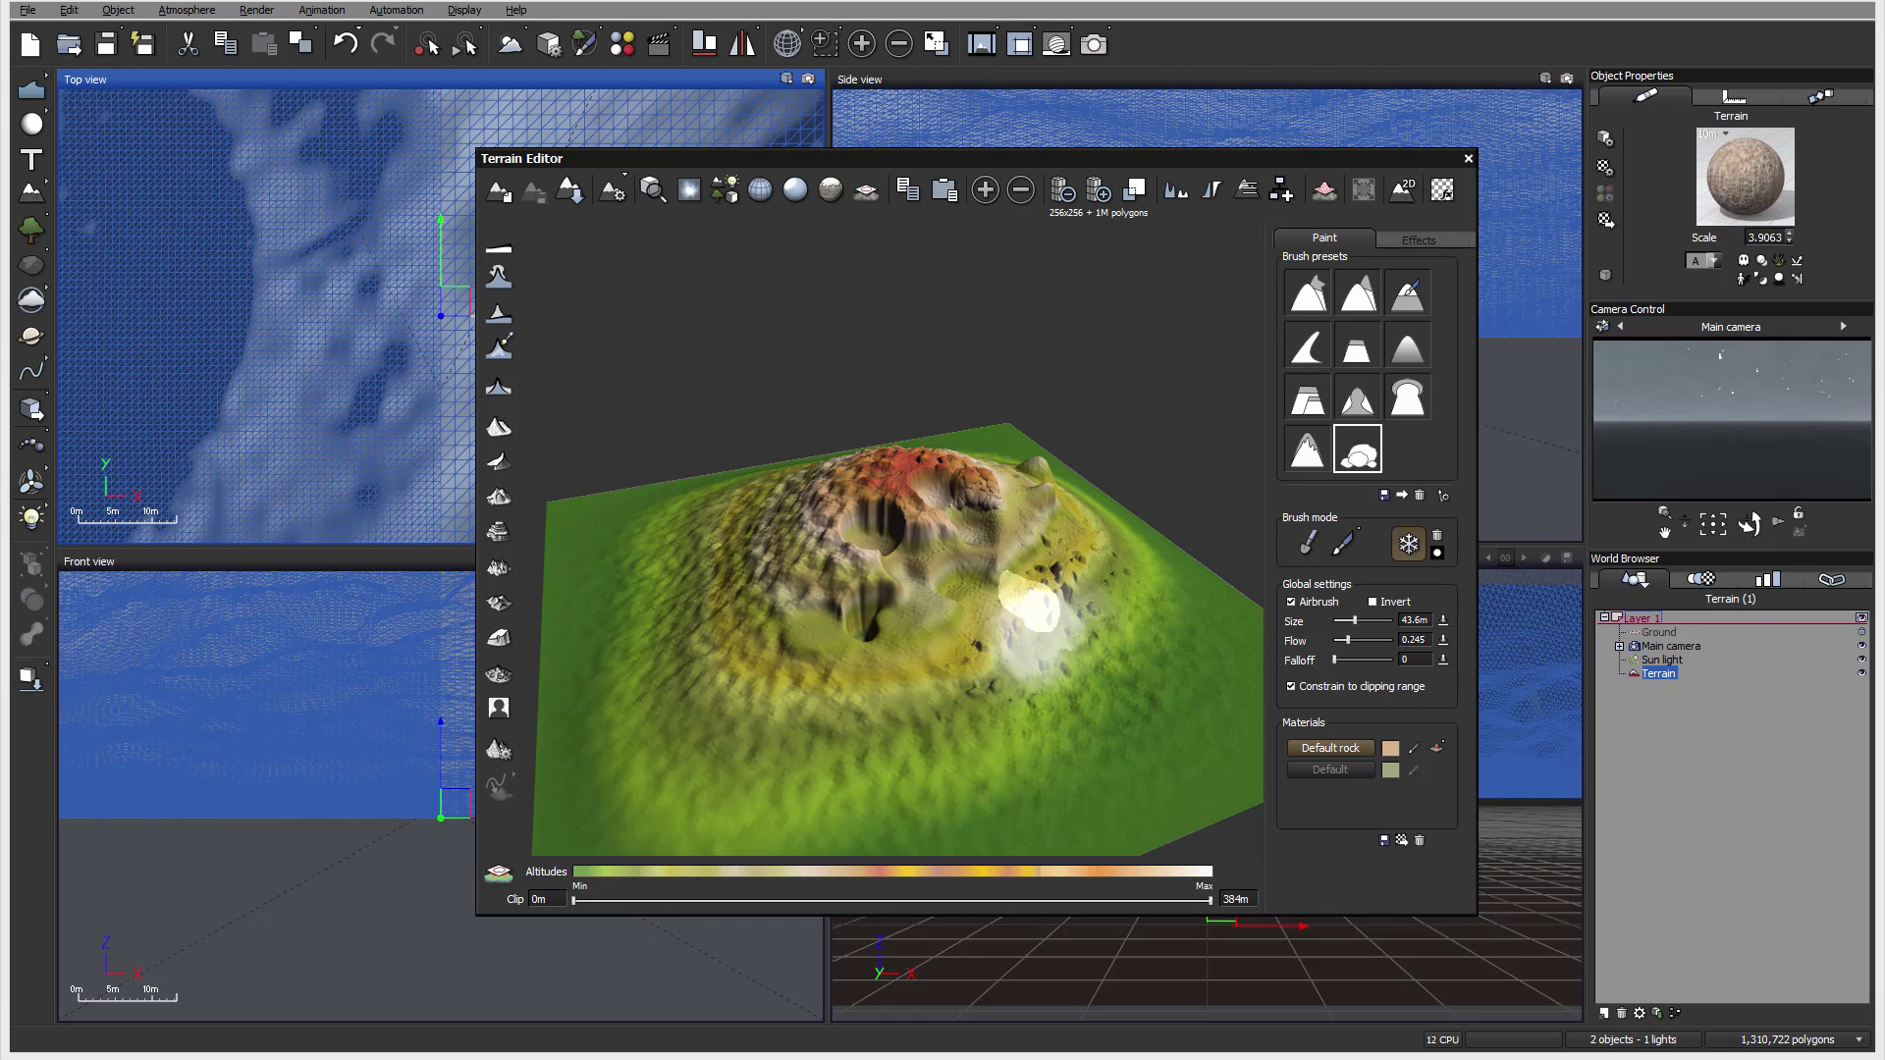
left_click(1291, 602)
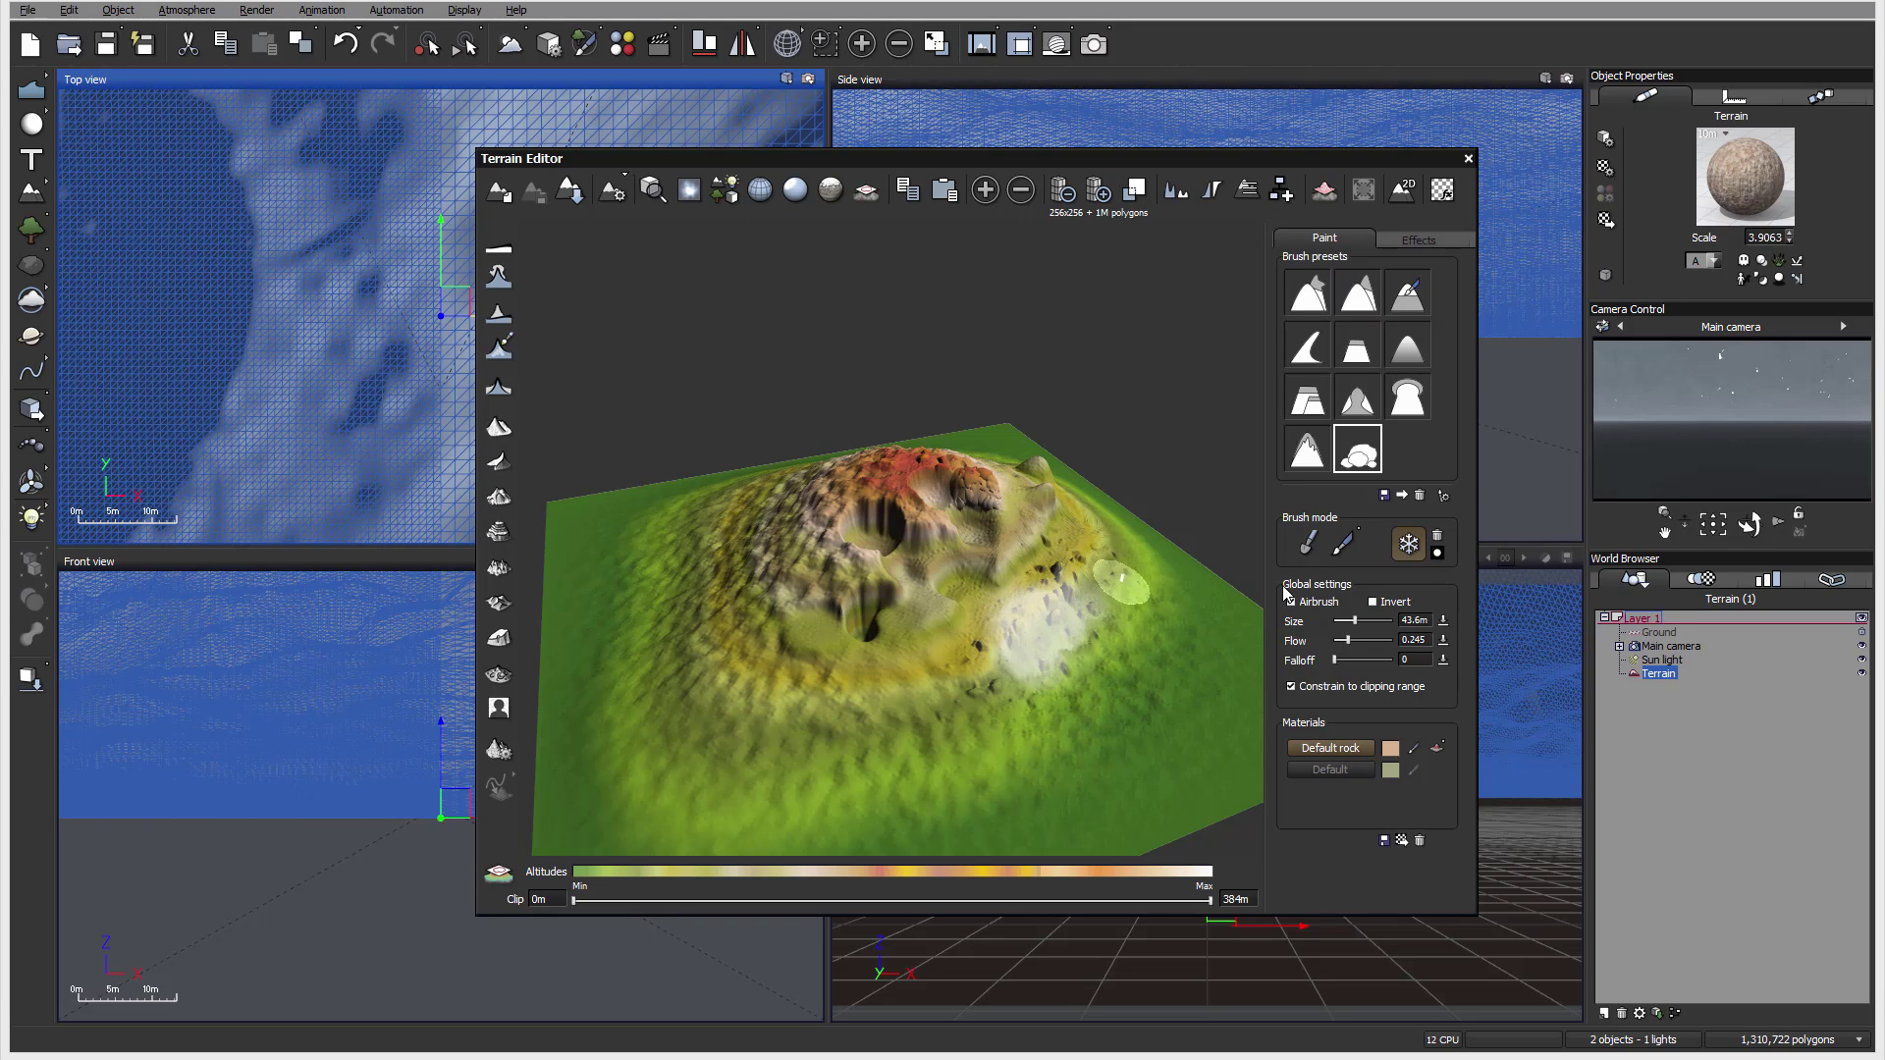
left_click(1437, 540)
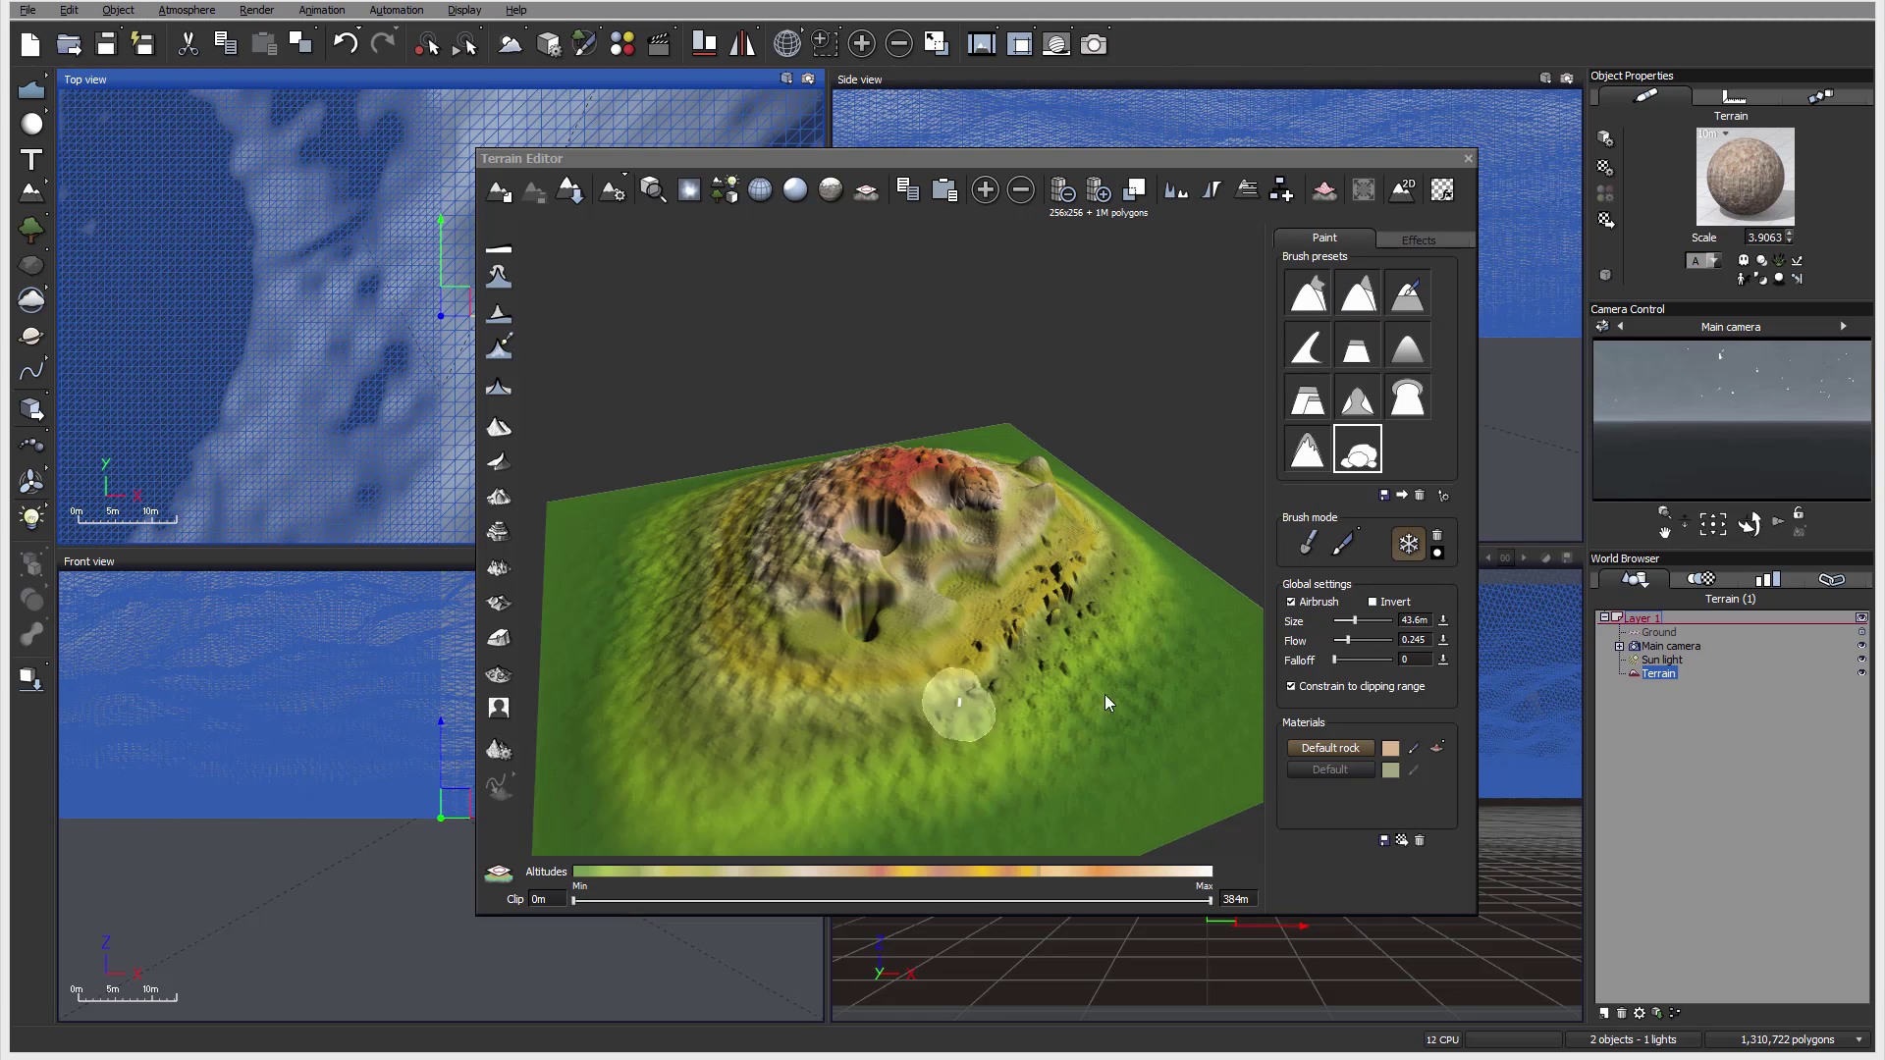
Freeze a small summit patch, invert and clear it, then paint Default rock scatter on the right slope.
left_click_drag(982, 489, 978, 496)
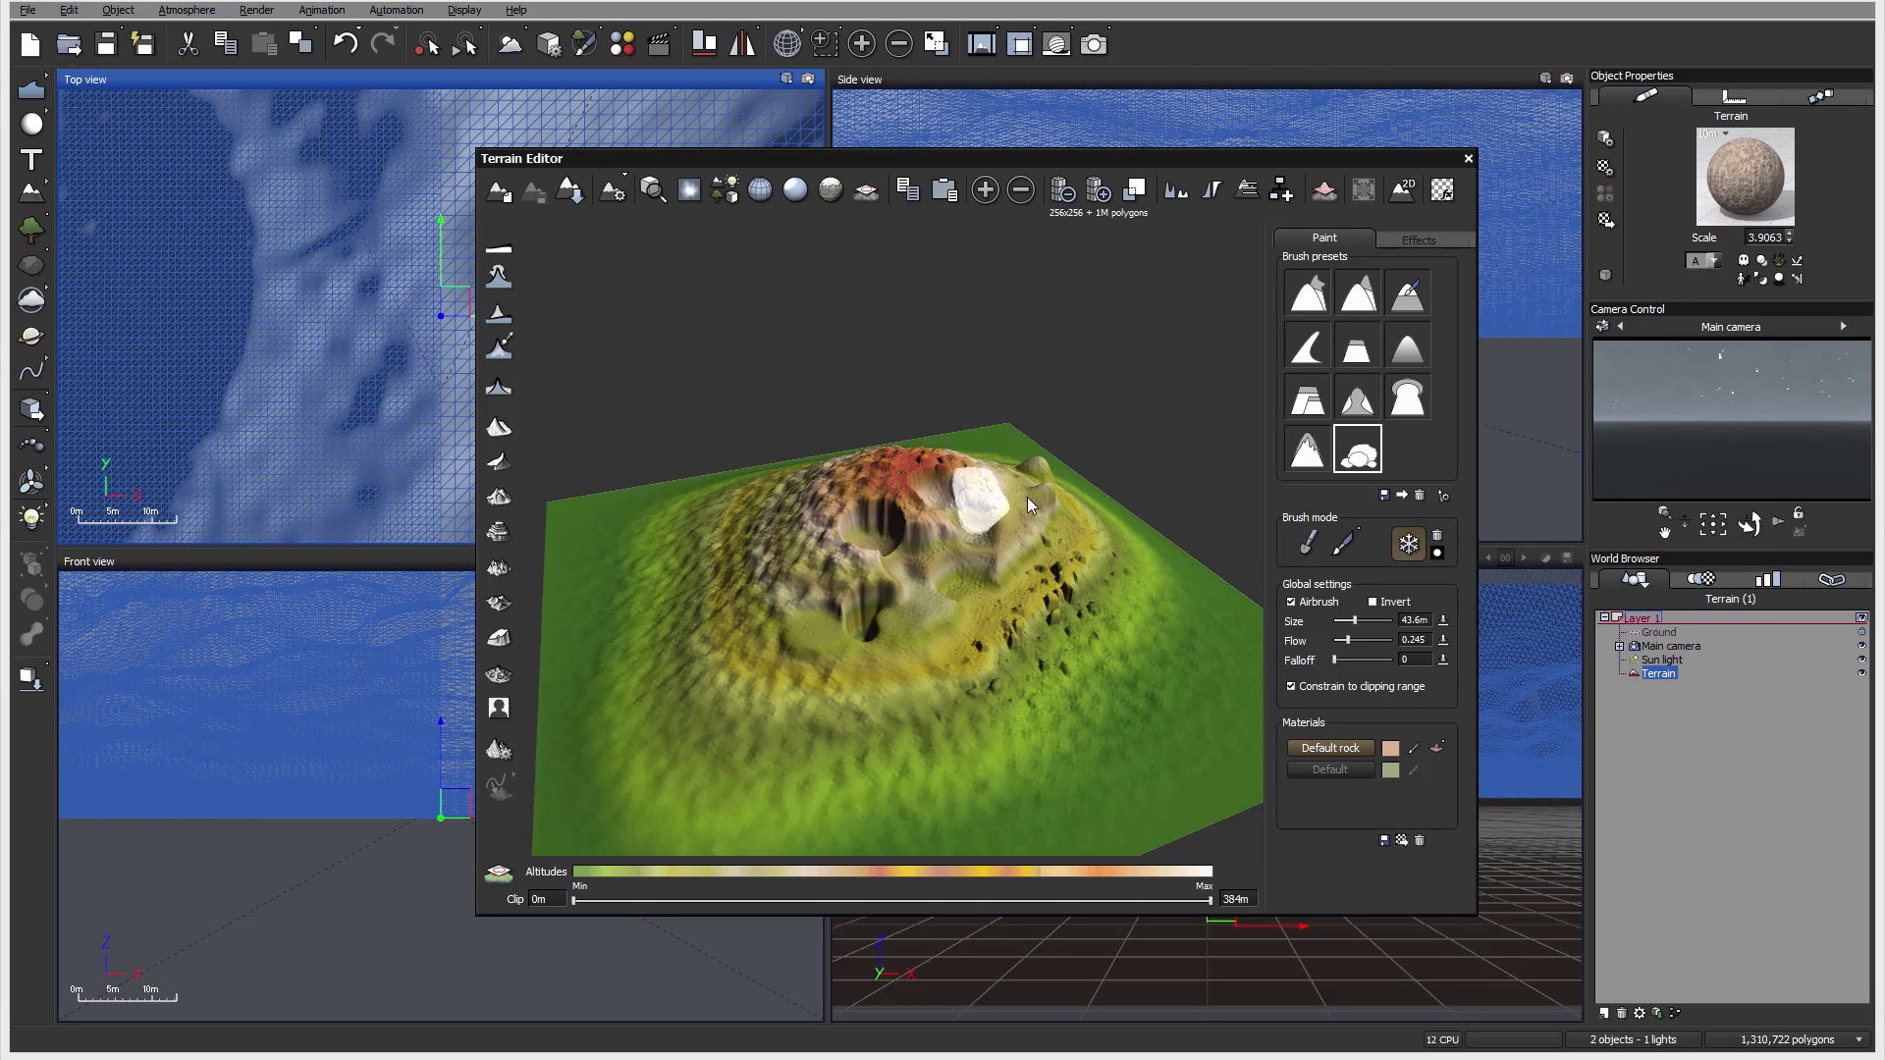
left_click(1436, 553)
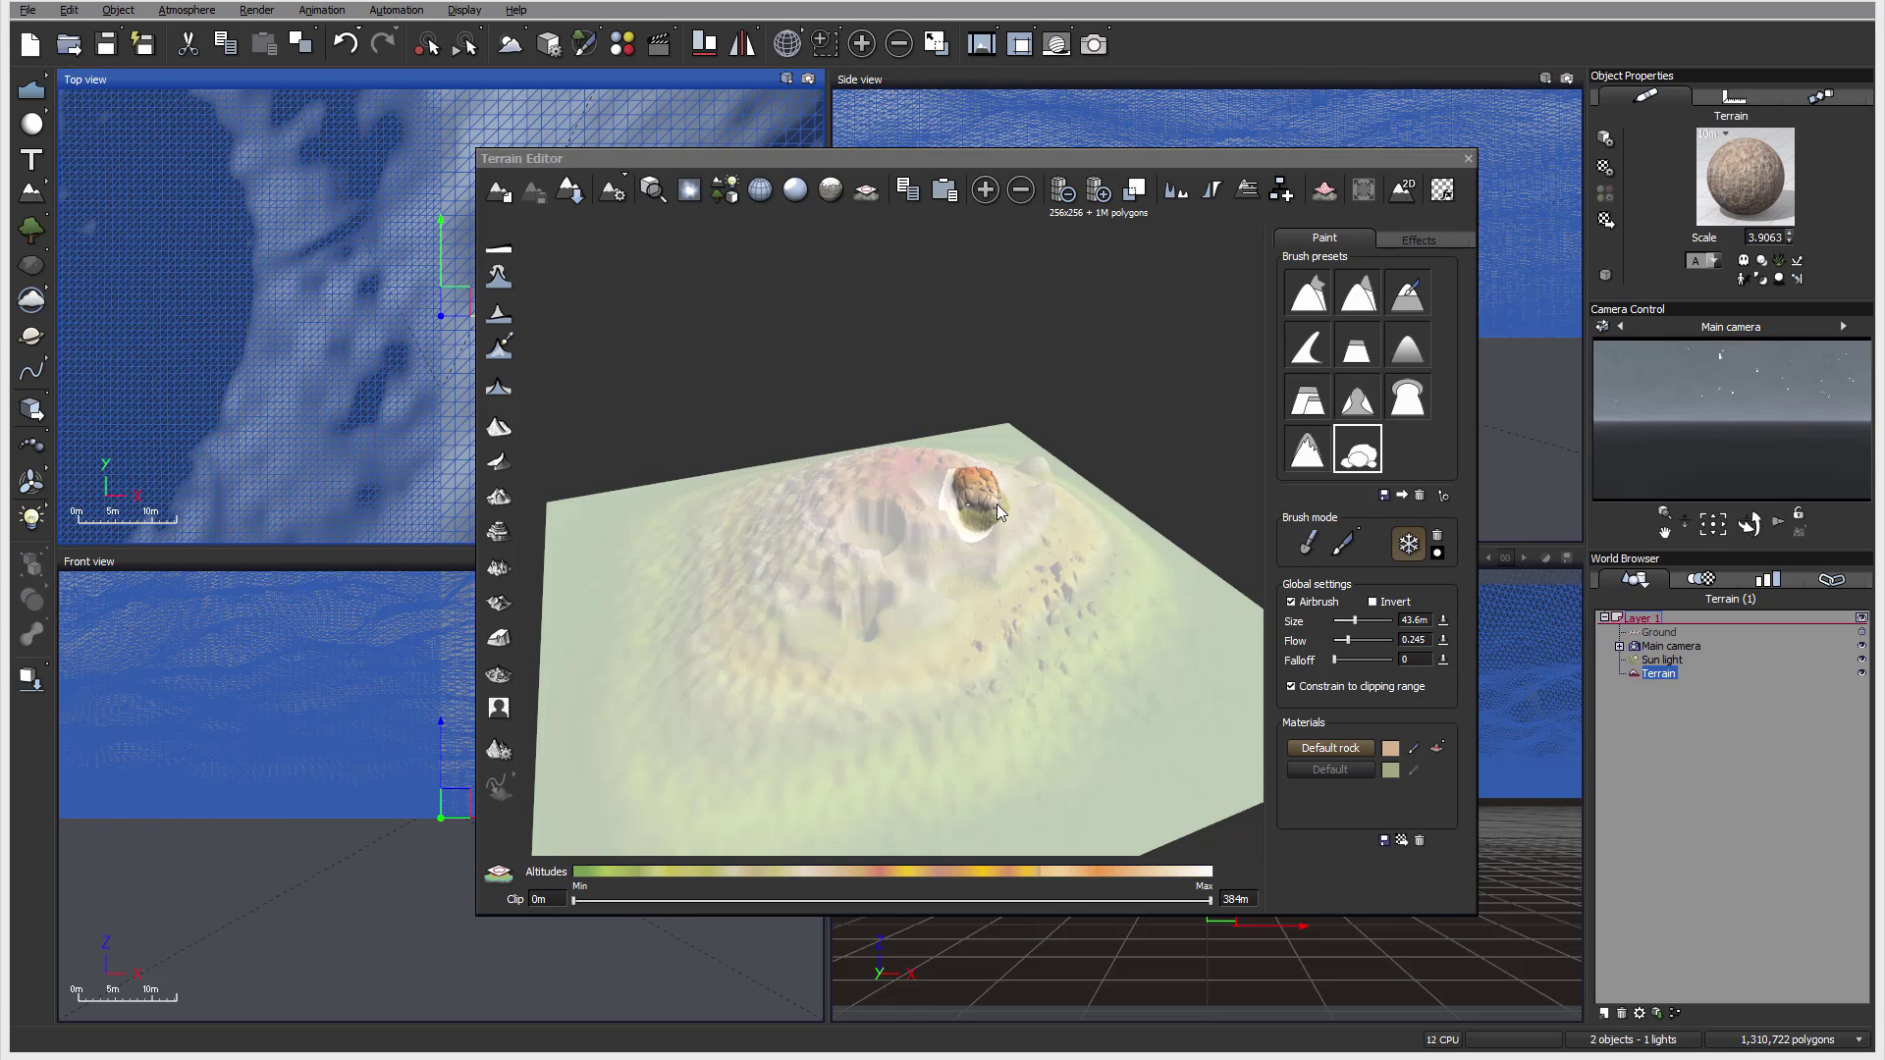
left_click(1439, 537)
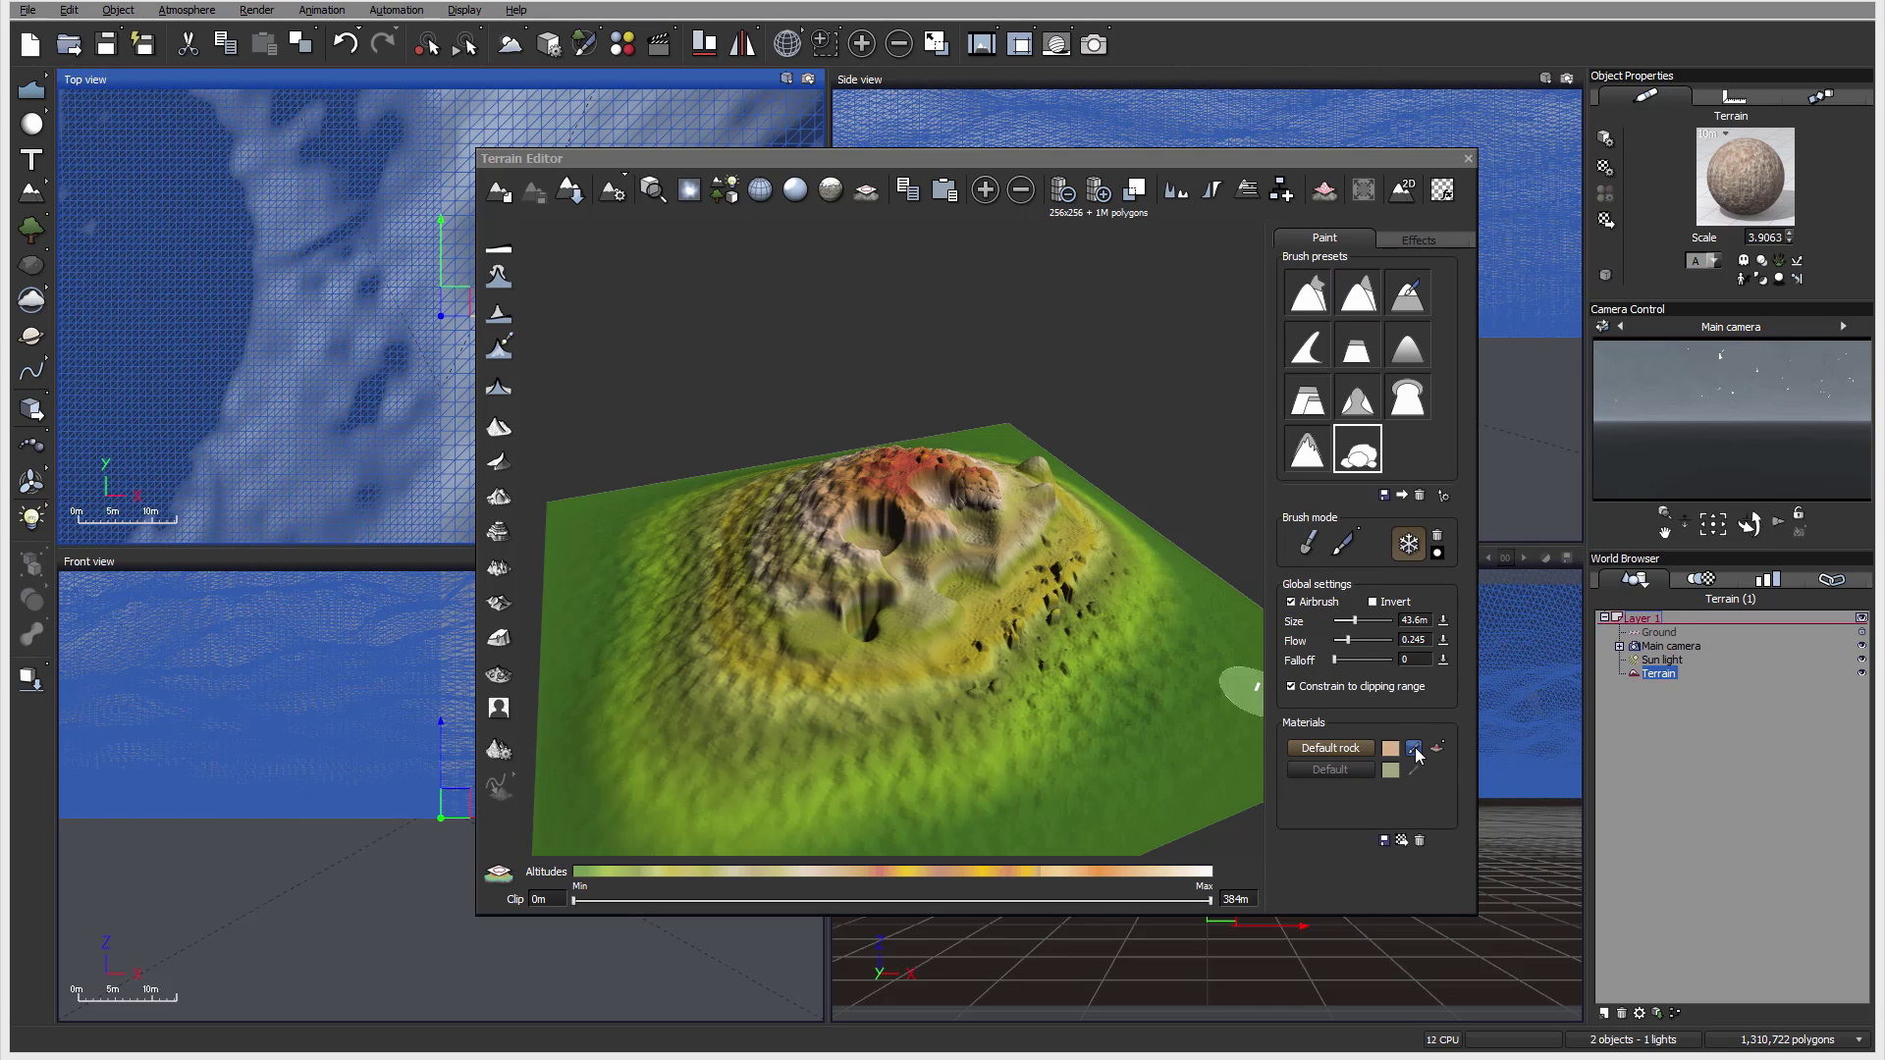
left_click(1415, 749)
left_click_drag(1070, 590, 972, 688)
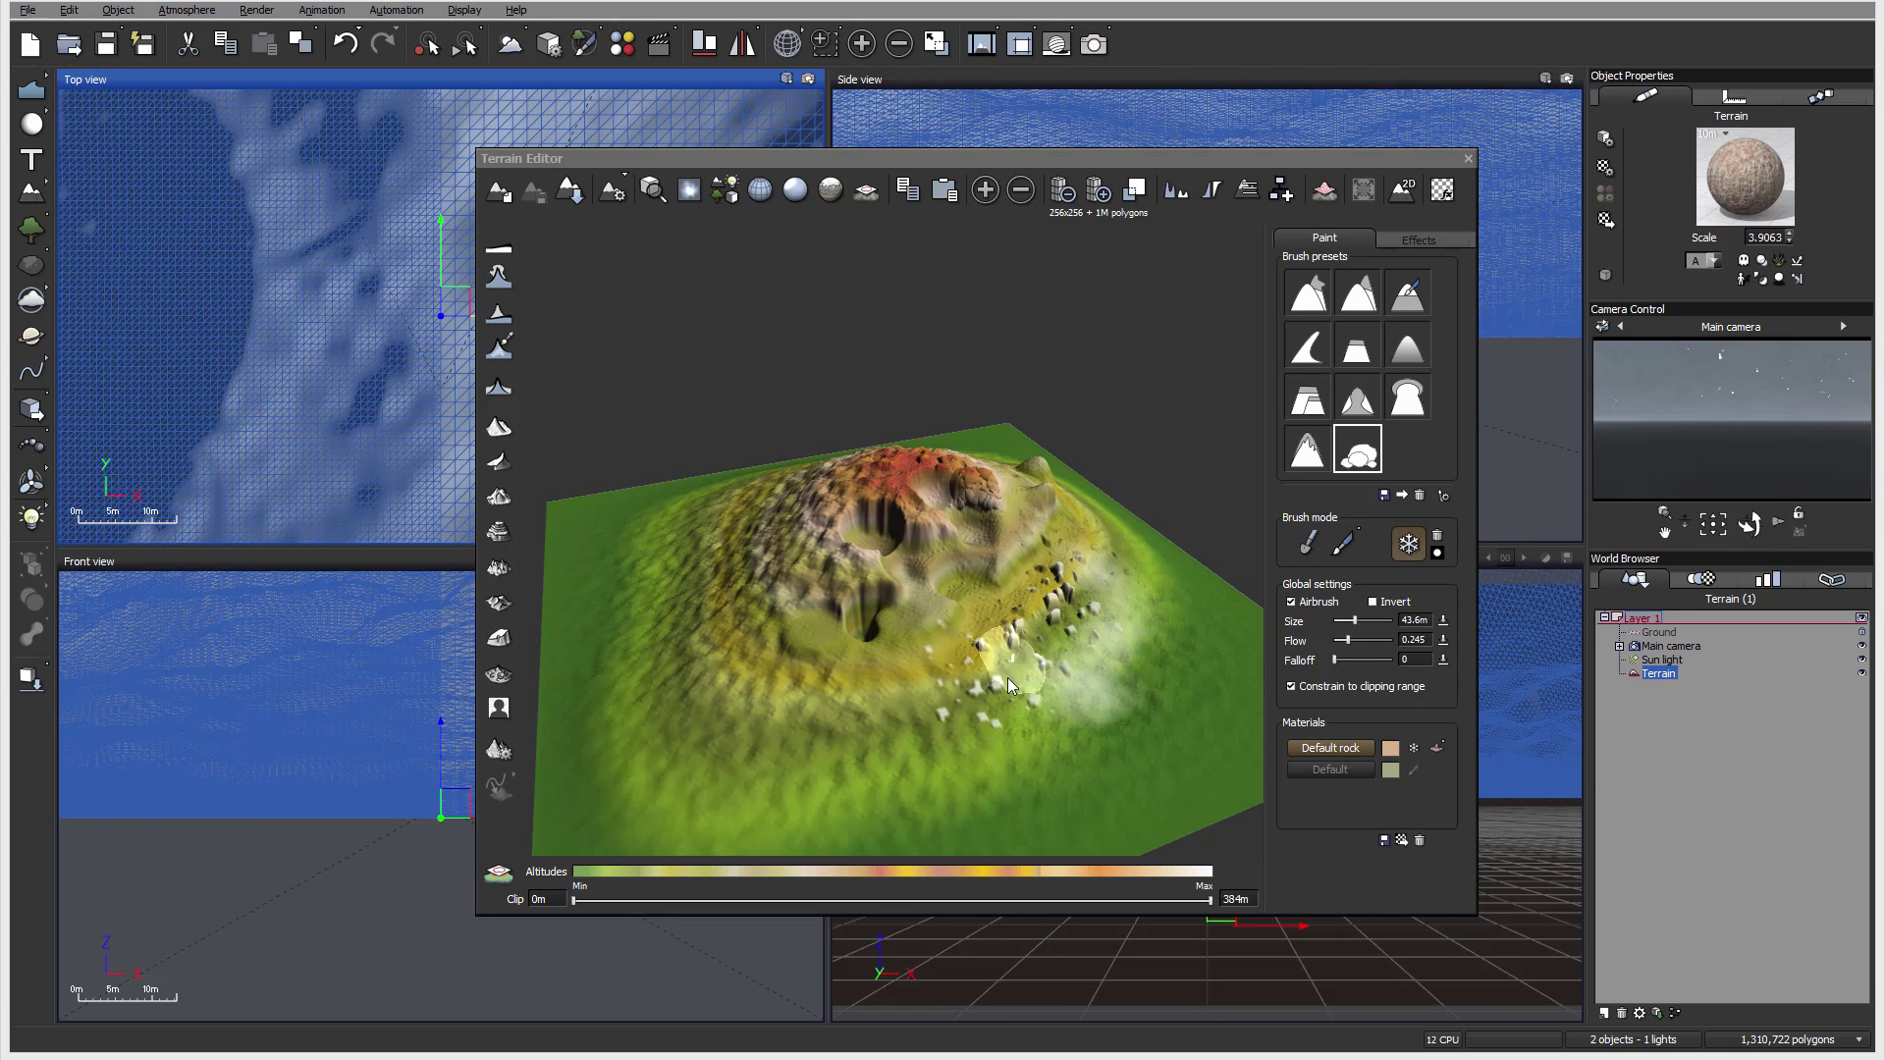
Remove the painted rocks, set brush falloff to 0.356, and freeze a soft patch on the lower slope.
left_click(1415, 748)
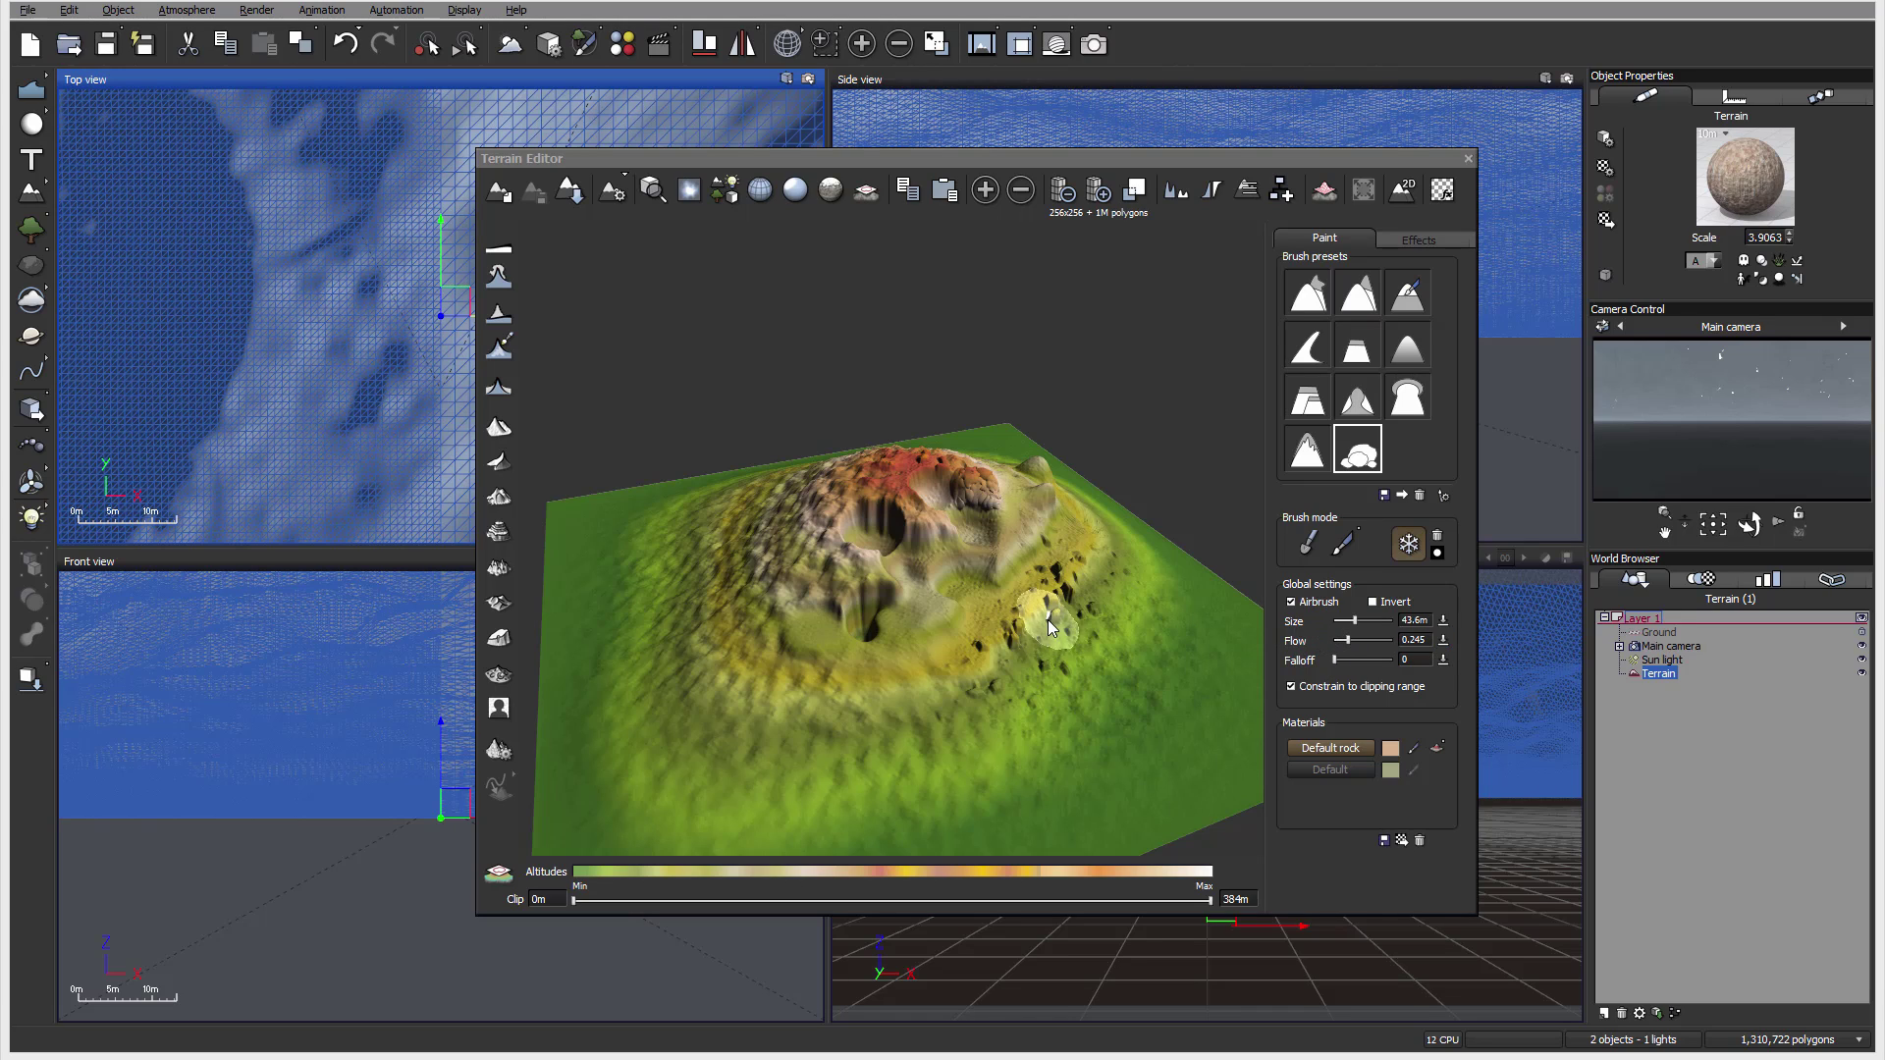
mouse_move(1343, 662)
left_mouse_down()
mouse_move(1365, 660)
mouse_move(1357, 620)
left_mouse_up()
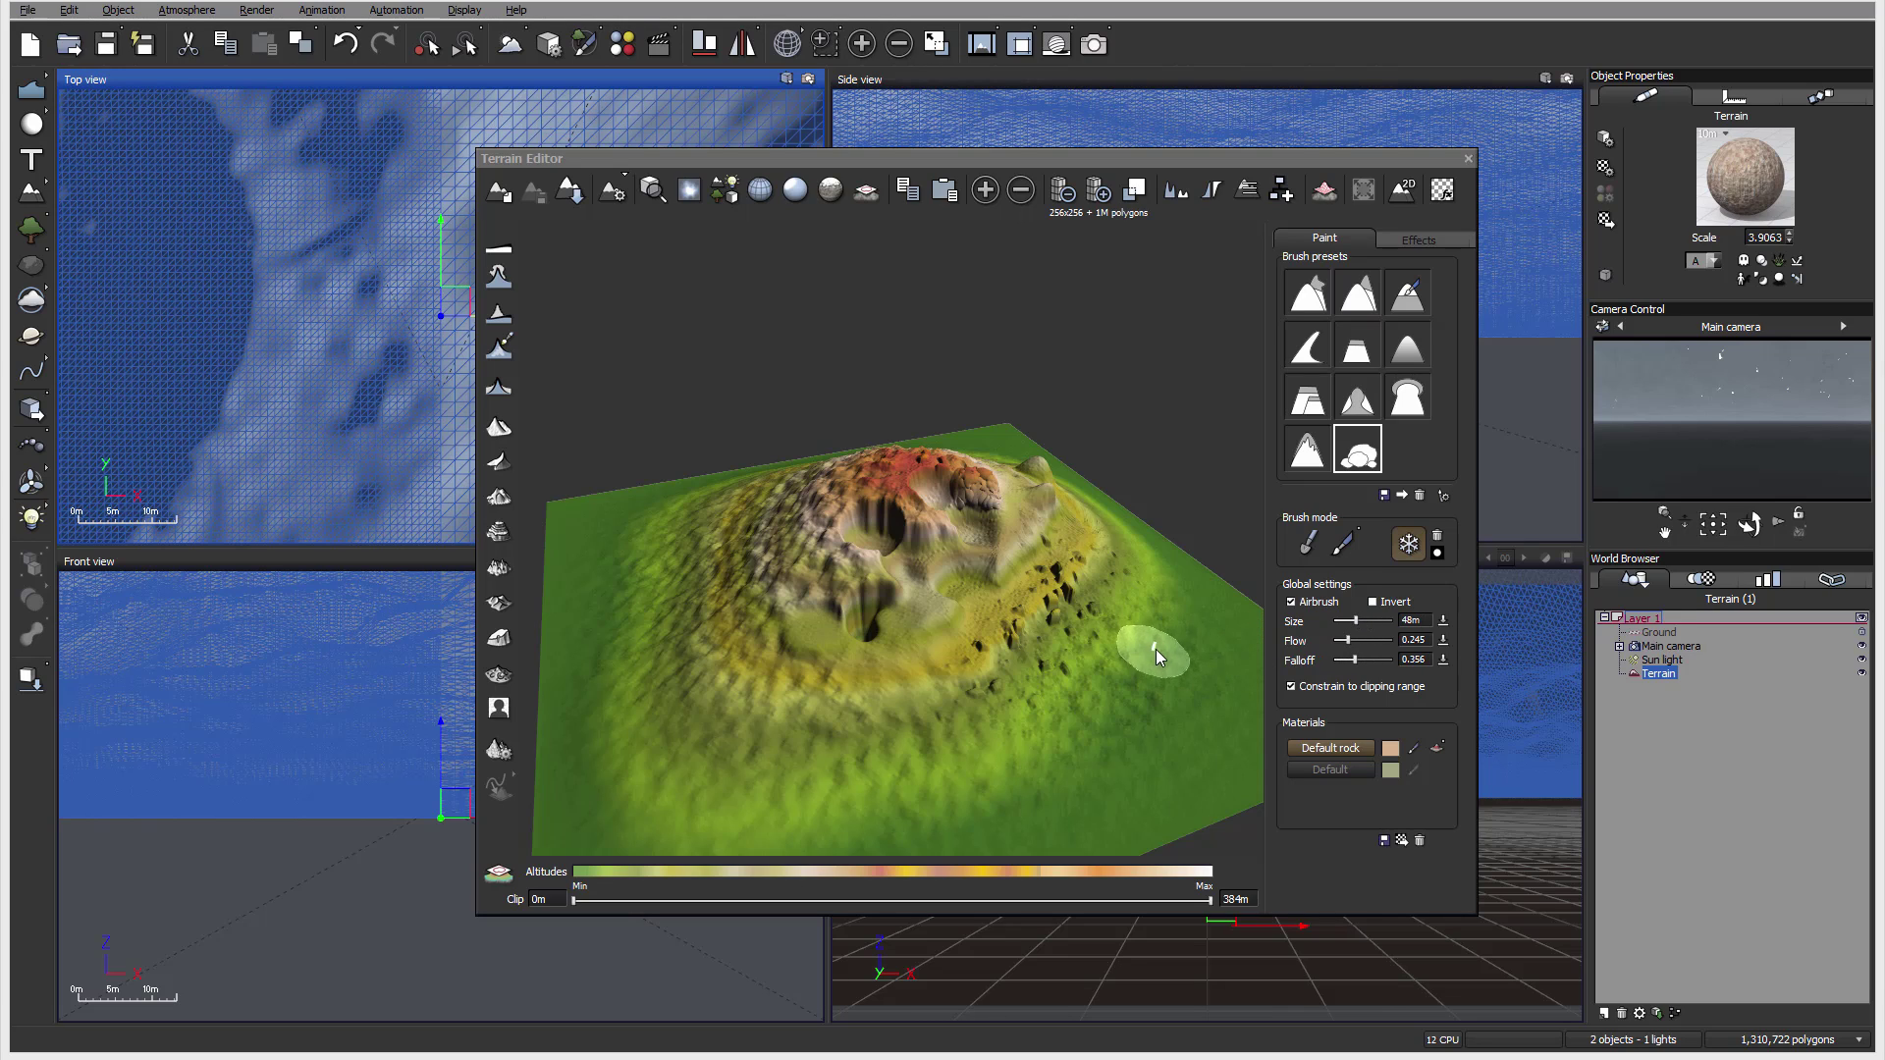
mouse_move(1136, 633)
left_mouse_down()
mouse_move(1071, 689)
mouse_move(1122, 702)
left_mouse_up()
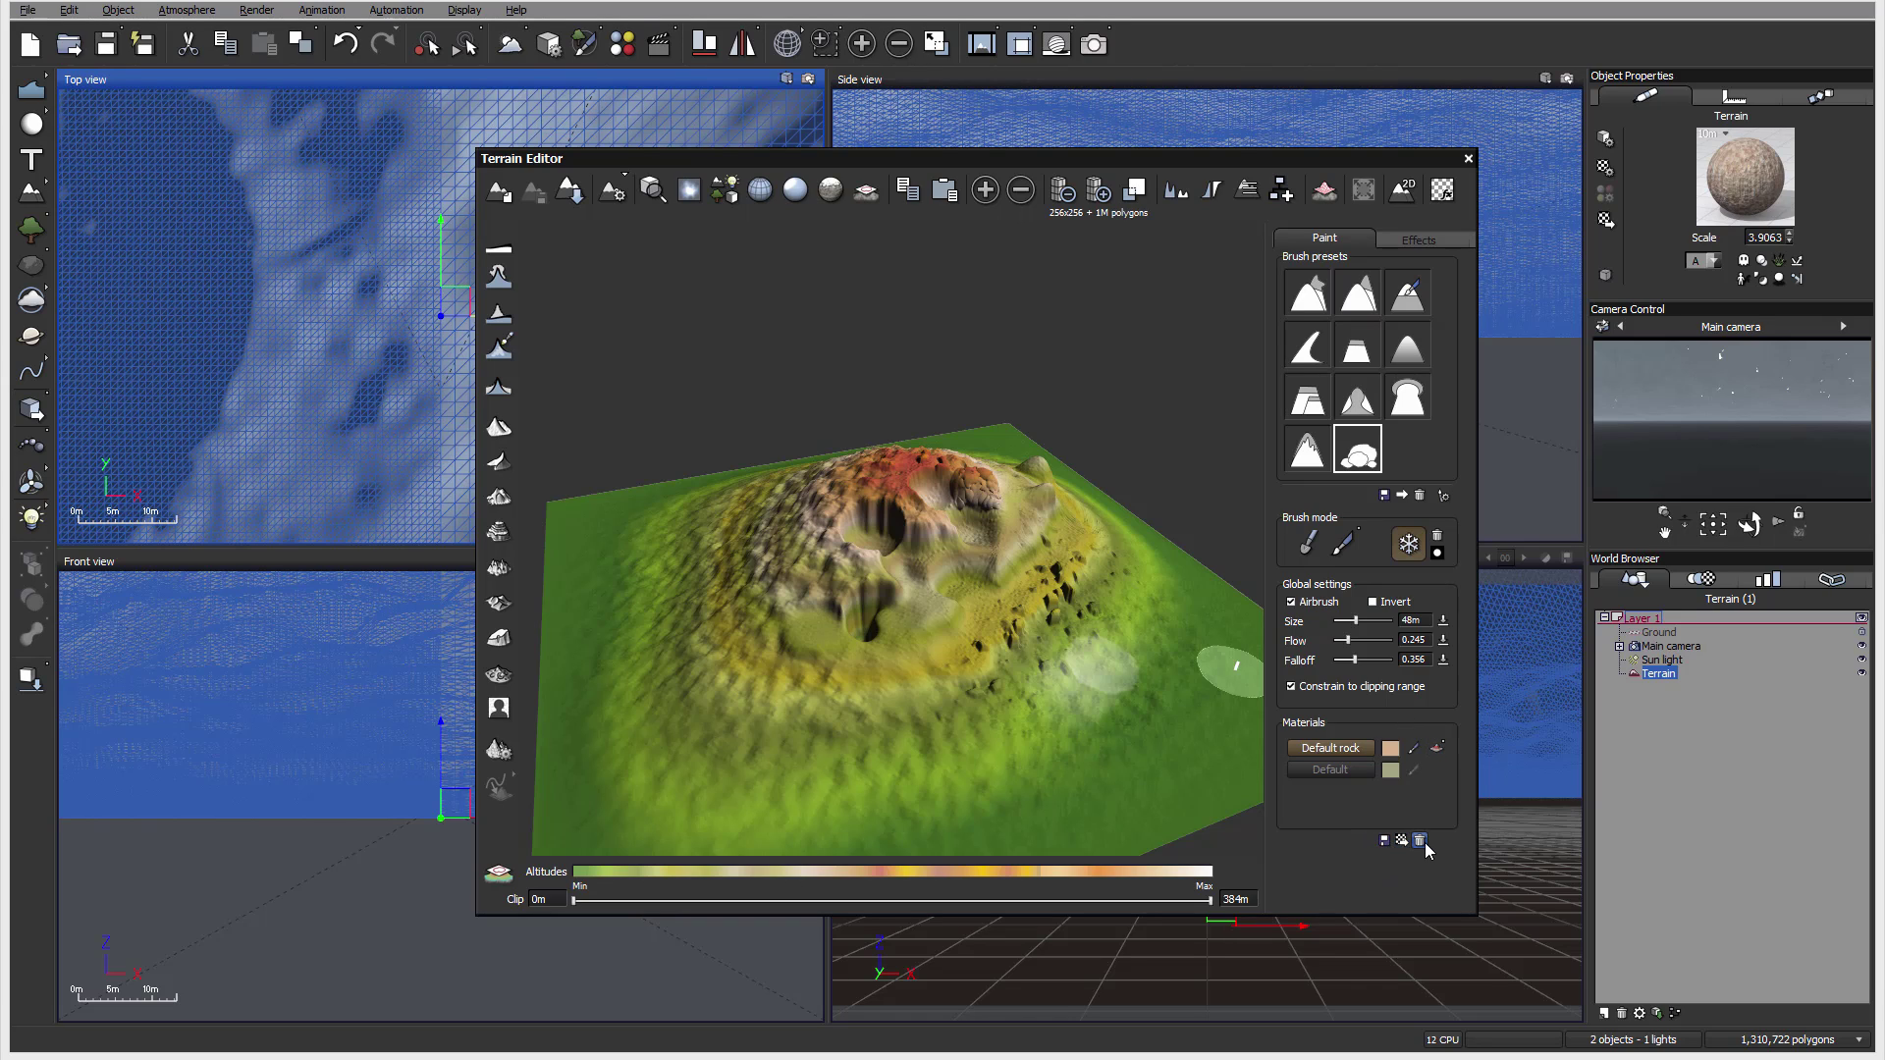
Turn off Constrain to clipping range and display the erosion and global terrain effects.
left_click(1423, 237)
left_click(1321, 239)
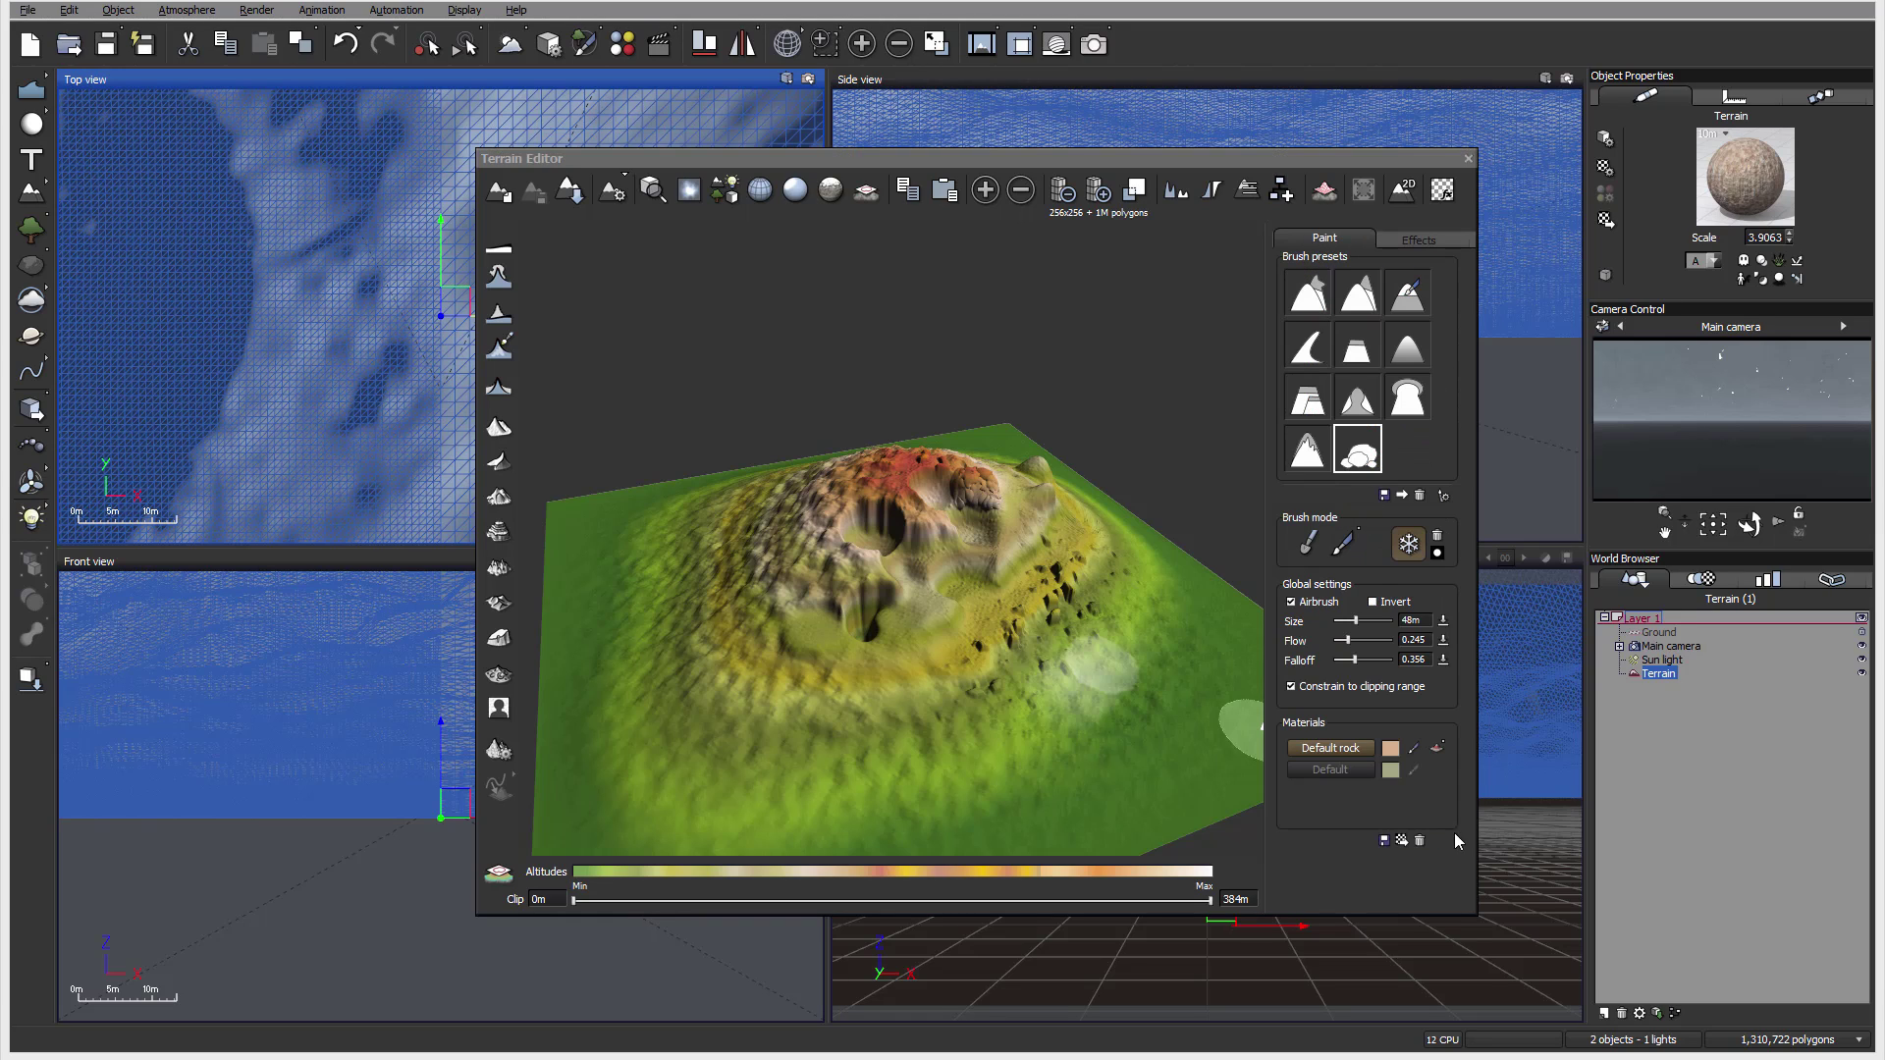
left_click(1292, 686)
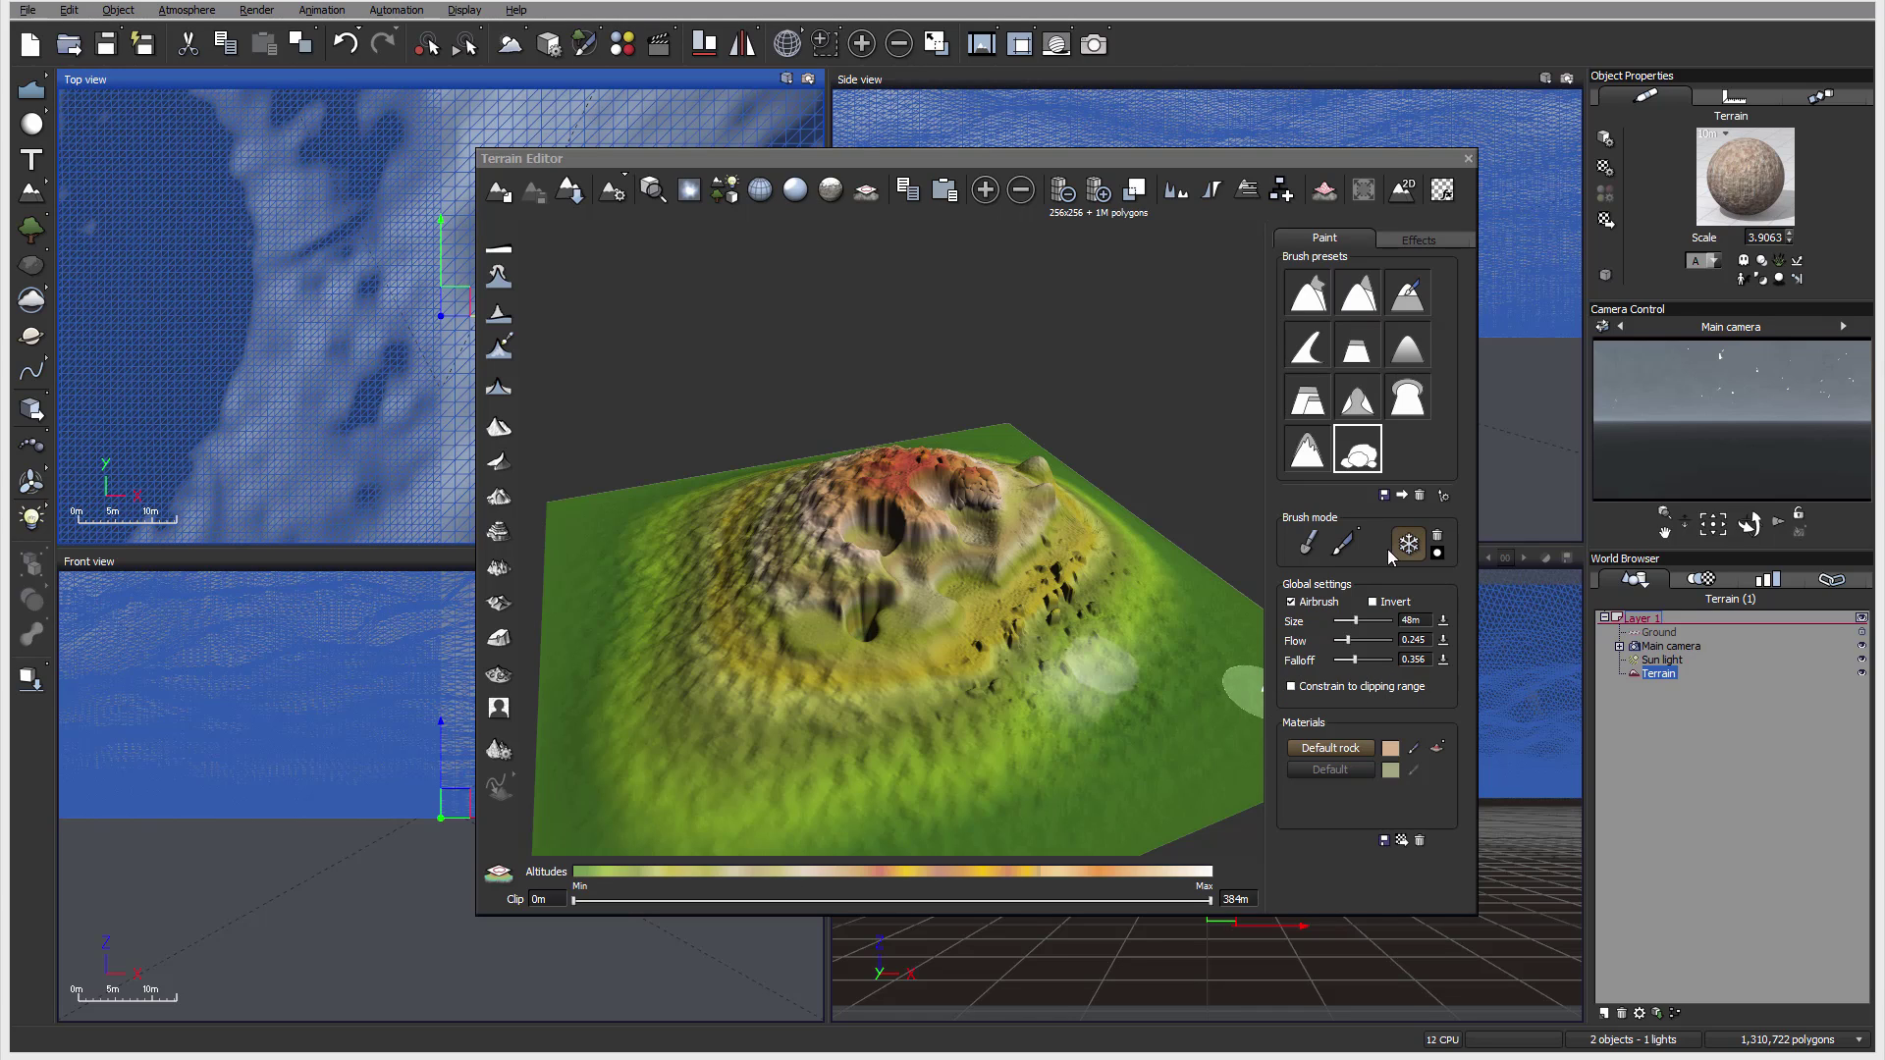
left_click(1413, 240)
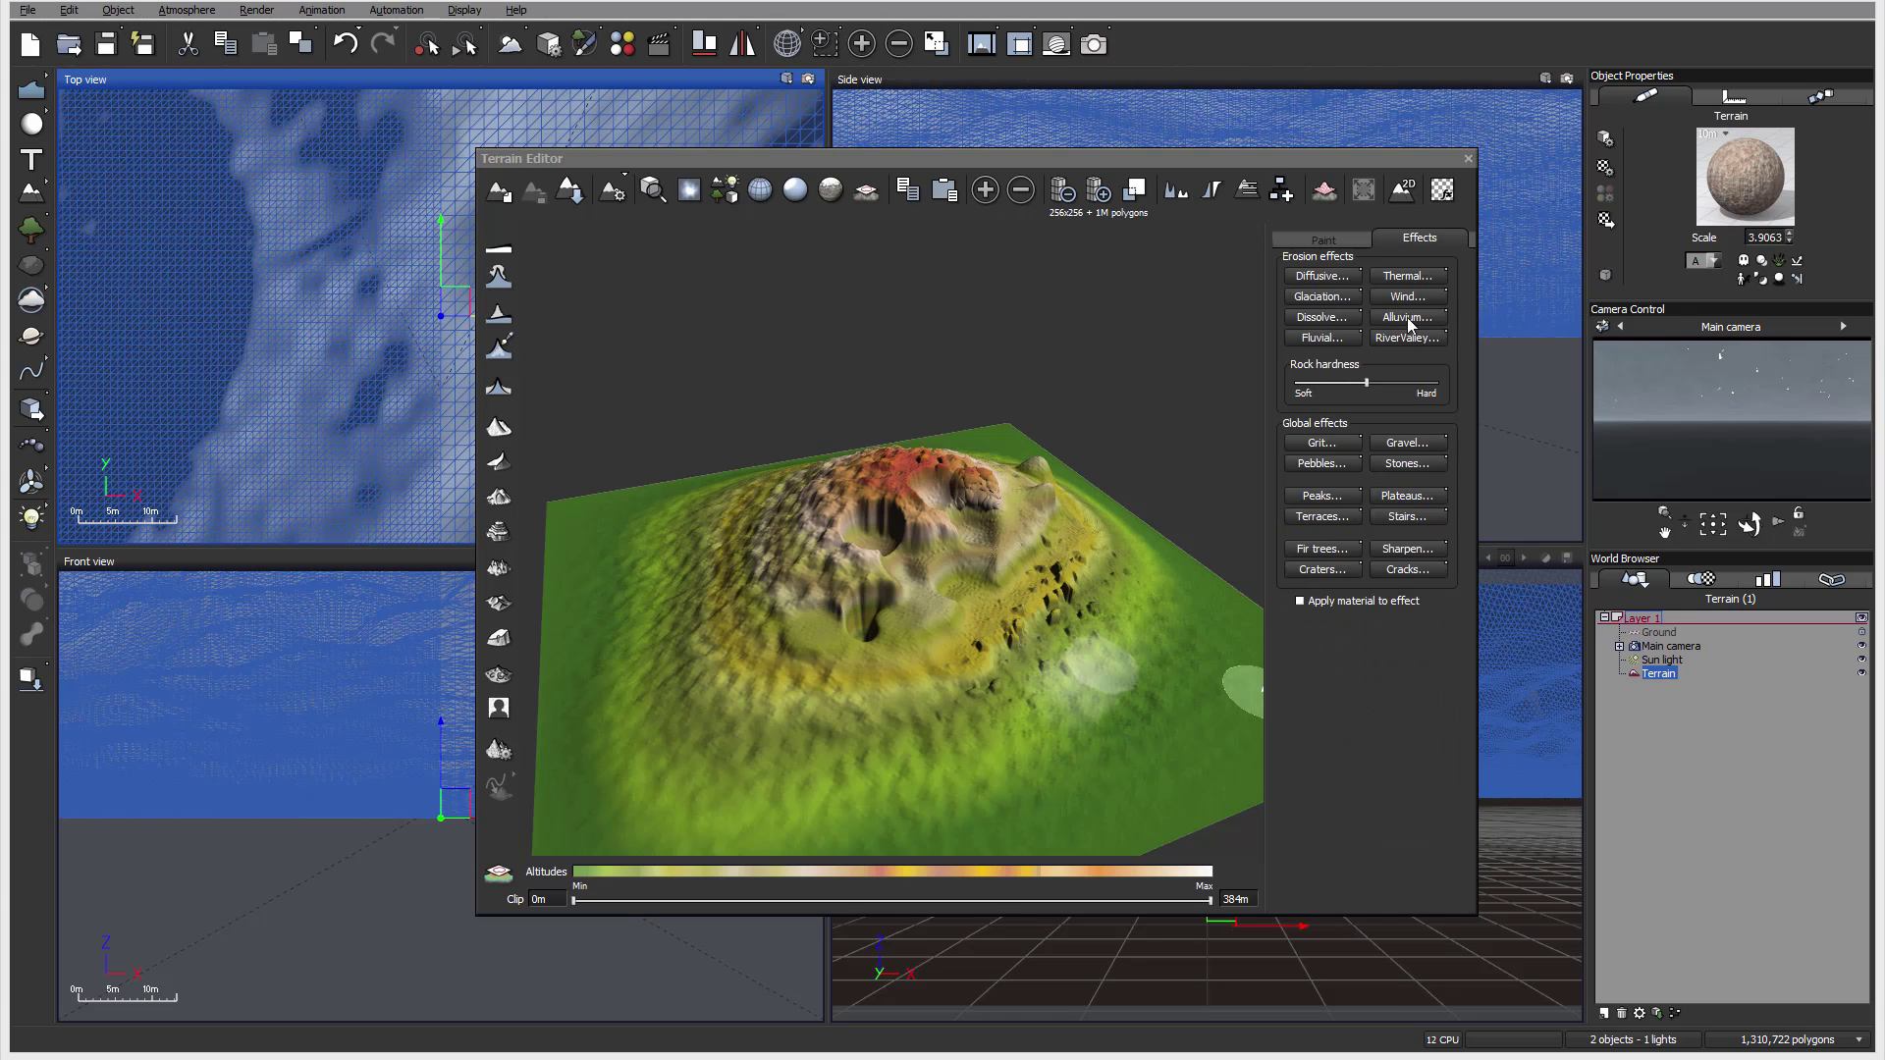